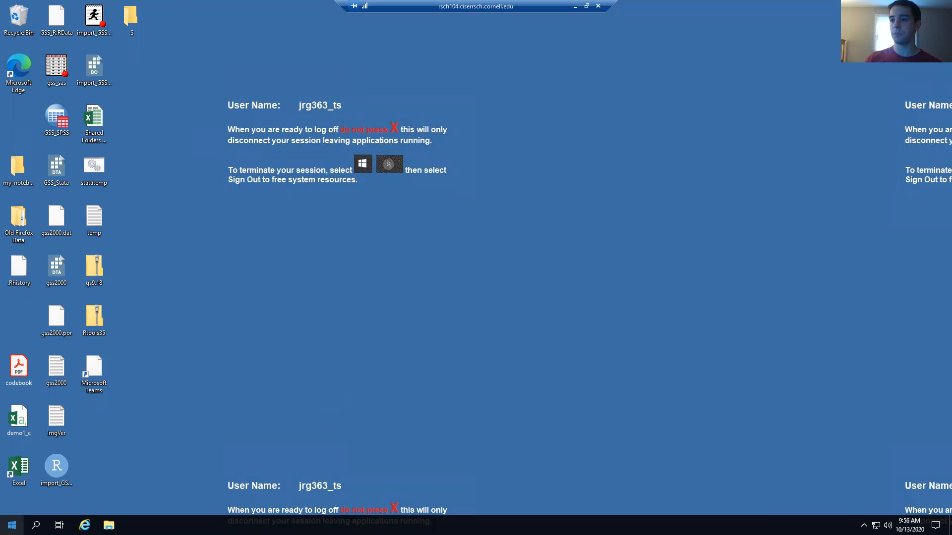
Launch Firefox from the Start menu and go to ciser.cornell.edu
{"action": "left_click", "coordinate": [12, 525]}
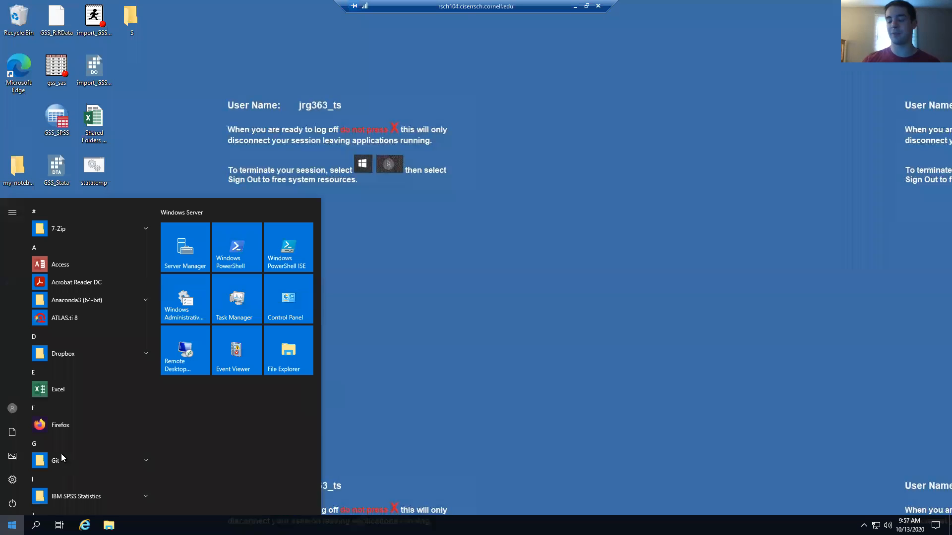
{"action": "left_click", "coordinate": [79, 424]}
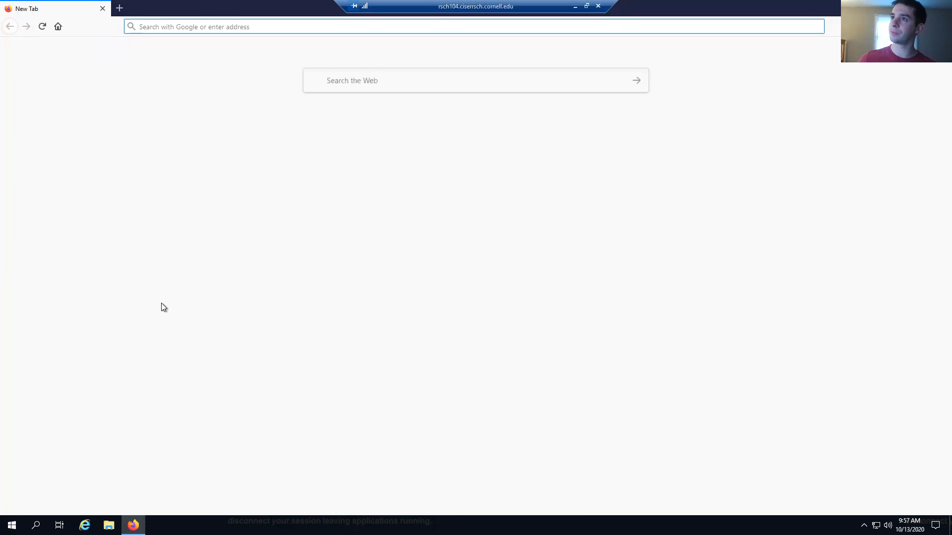
{"action": "left_click", "coordinate": [188, 26]}
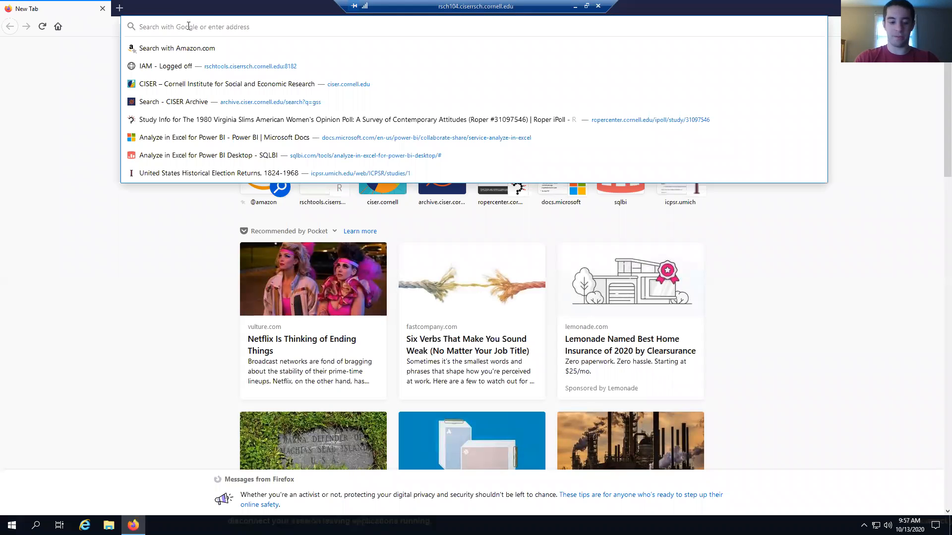
{"action": "type", "text": "ciser"}
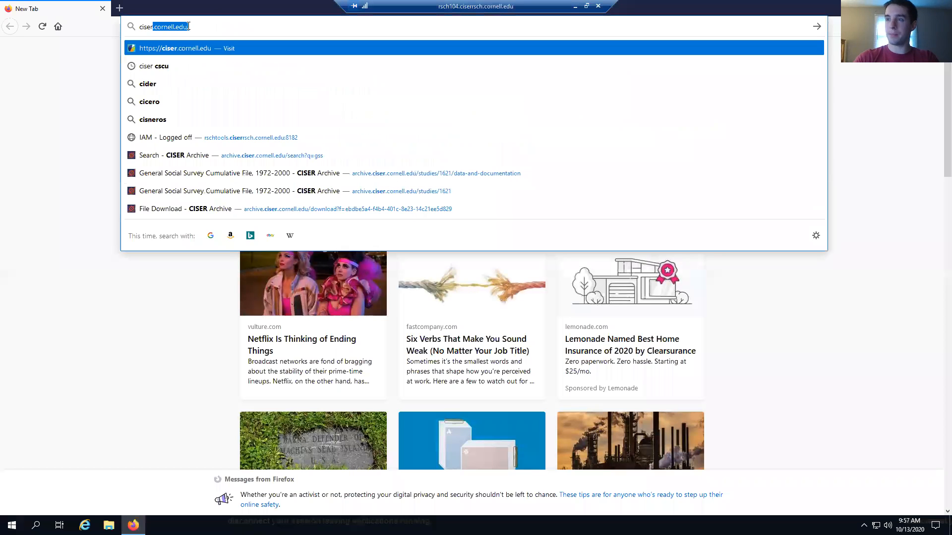
{"action": "type", "text": ".cornell.edu"}
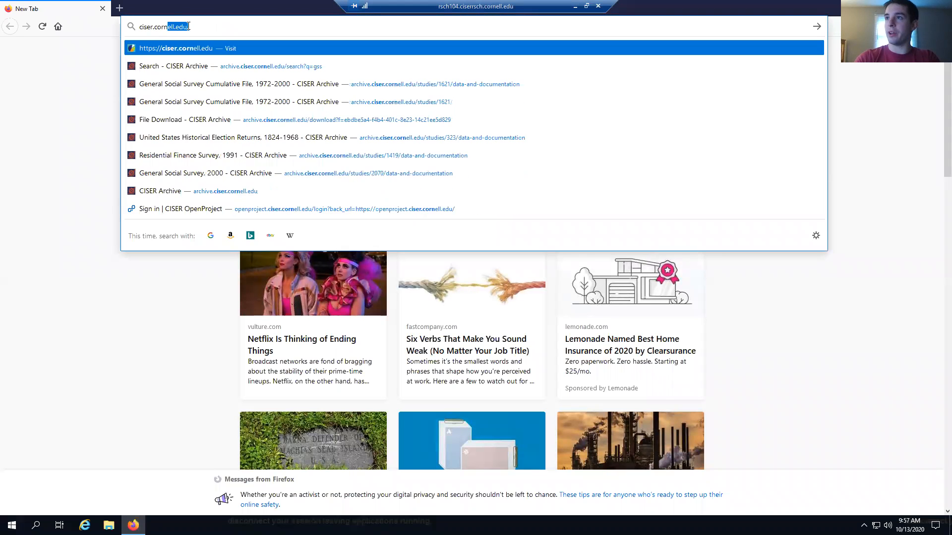
{"action": "type", "text": "/"}
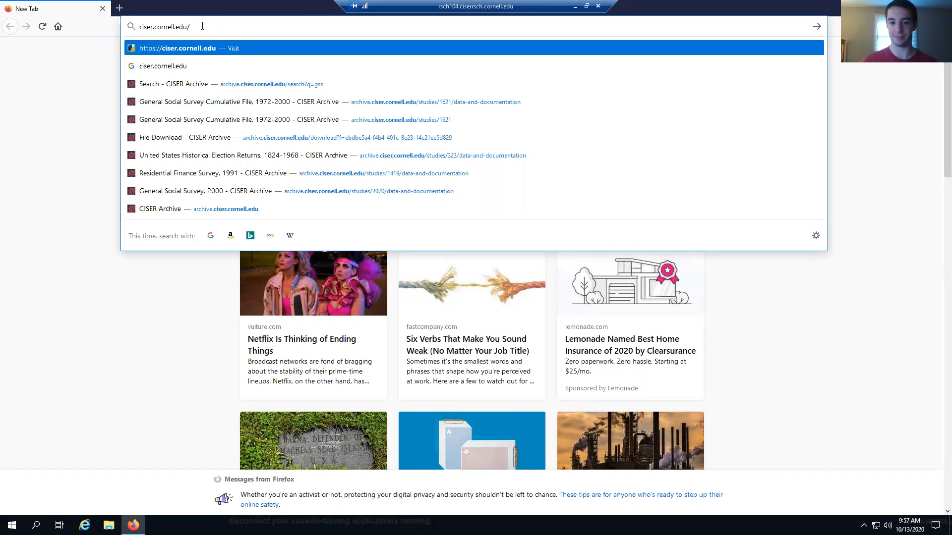
{"action": "key", "text": "Return"}
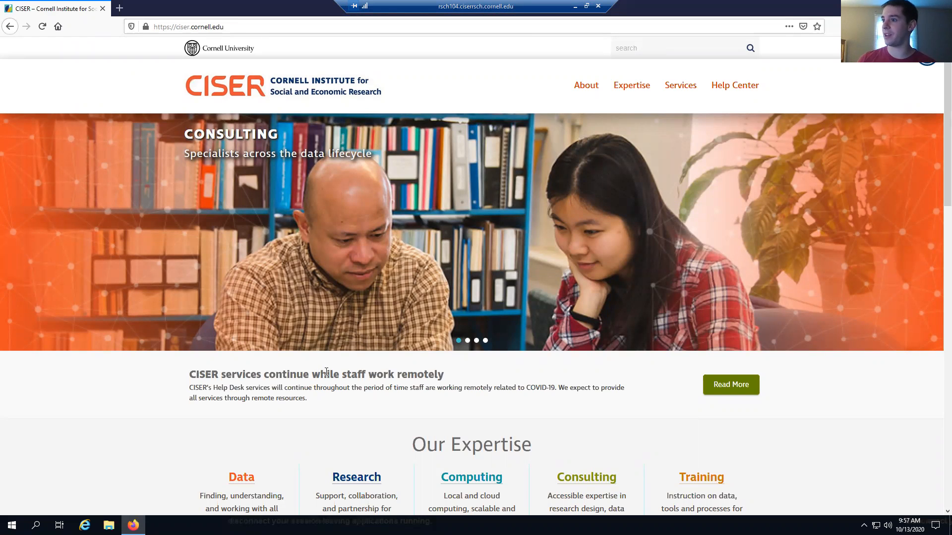
Scroll down the CISER home page and open the Computing page under Our Expertise
{"action": "scroll", "coordinate": [325, 372], "scroll_direction": "down", "scroll_amount": 1}
{"action": "scroll", "coordinate": [326, 372], "scroll_direction": "down", "scroll_amount": 1}
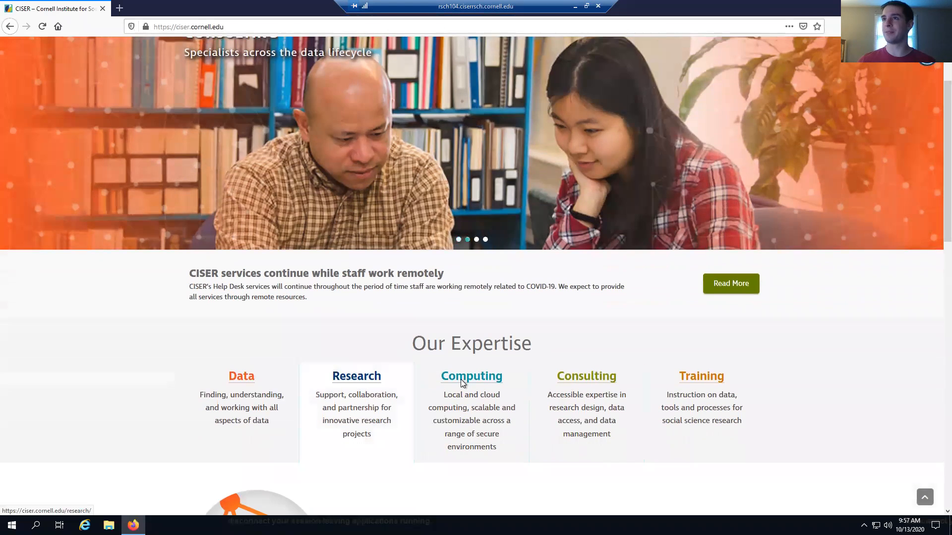
{"action": "scroll", "coordinate": [460, 379], "scroll_direction": "down", "scroll_amount": 1}
{"action": "left_click", "coordinate": [465, 326]}
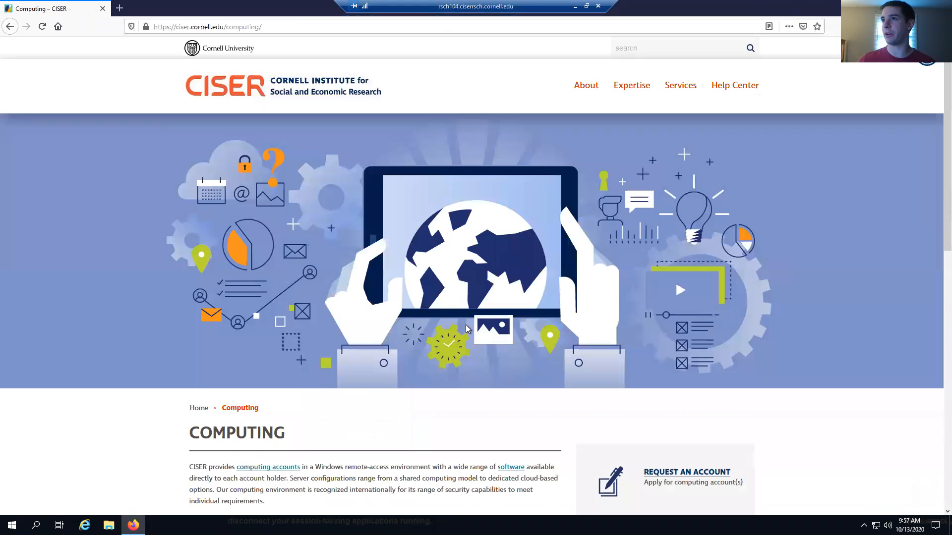
Go to the Request an Account page from the Computing page's sidebar
{"action": "scroll", "coordinate": [469, 331], "scroll_direction": "down", "scroll_amount": 1}
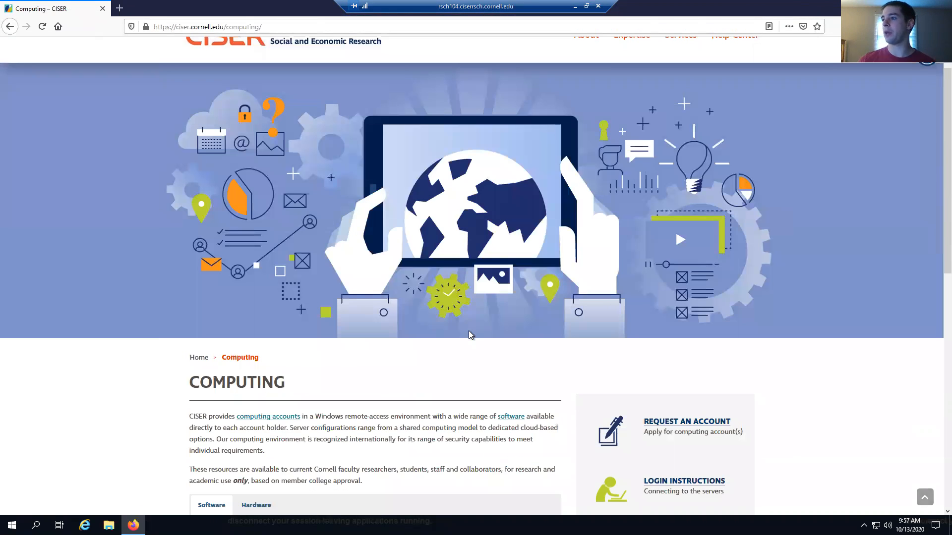
{"action": "scroll", "coordinate": [574, 320], "scroll_direction": "down", "scroll_amount": 2}
{"action": "scroll", "coordinate": [655, 323], "scroll_direction": "down", "scroll_amount": 1}
{"action": "left_click", "coordinate": [665, 323]}
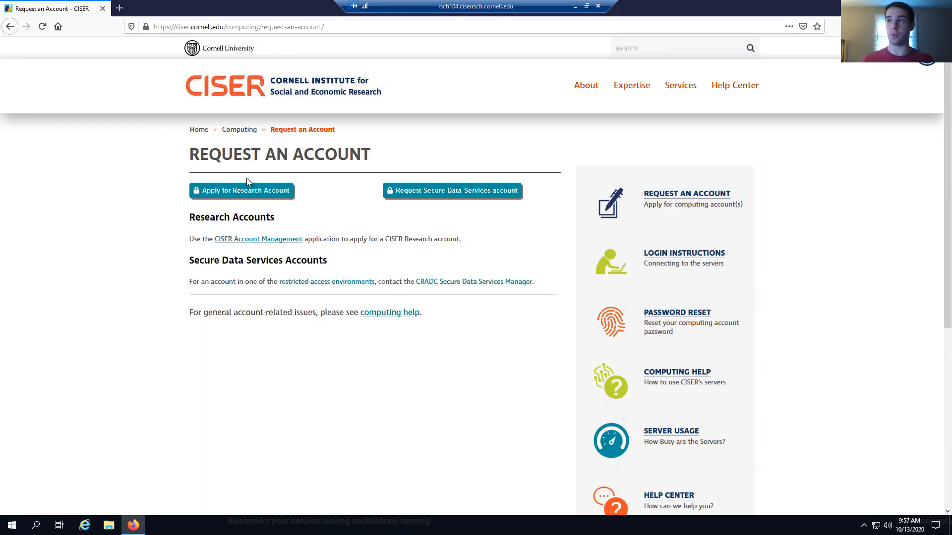
Choose Apply for Research Account to reach the CISER Account Management sign-in page
{"action": "left_click", "coordinate": [244, 191]}
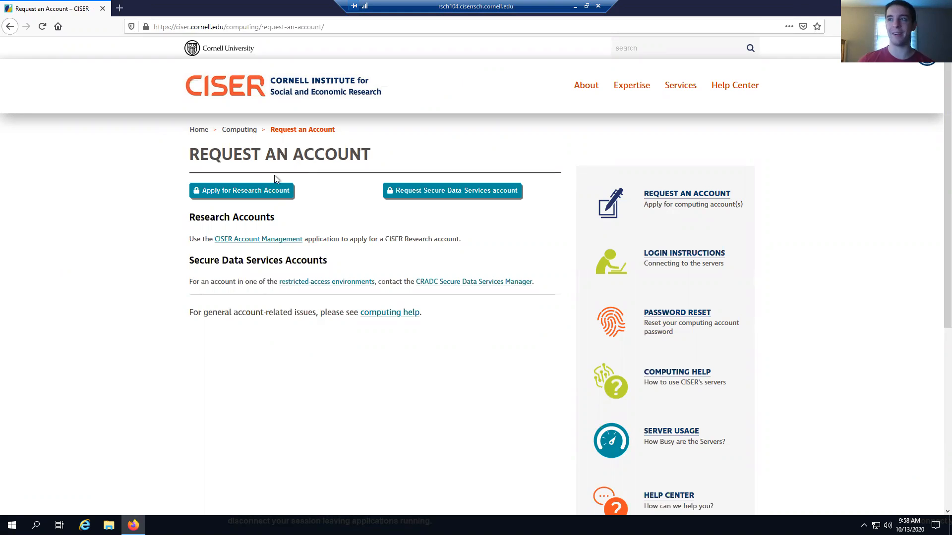
{"action": "left_click", "coordinate": [271, 192]}
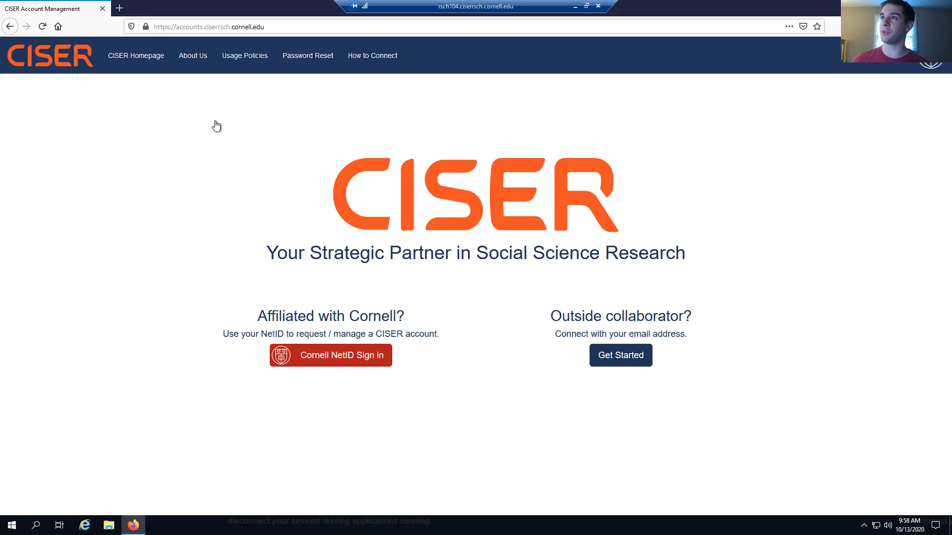
{"action": "left_click", "coordinate": [125, 10]}
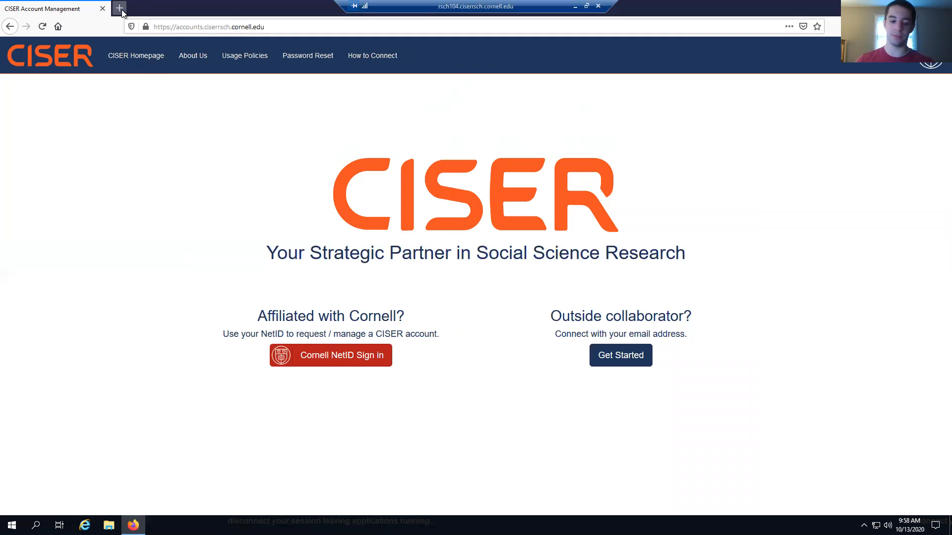
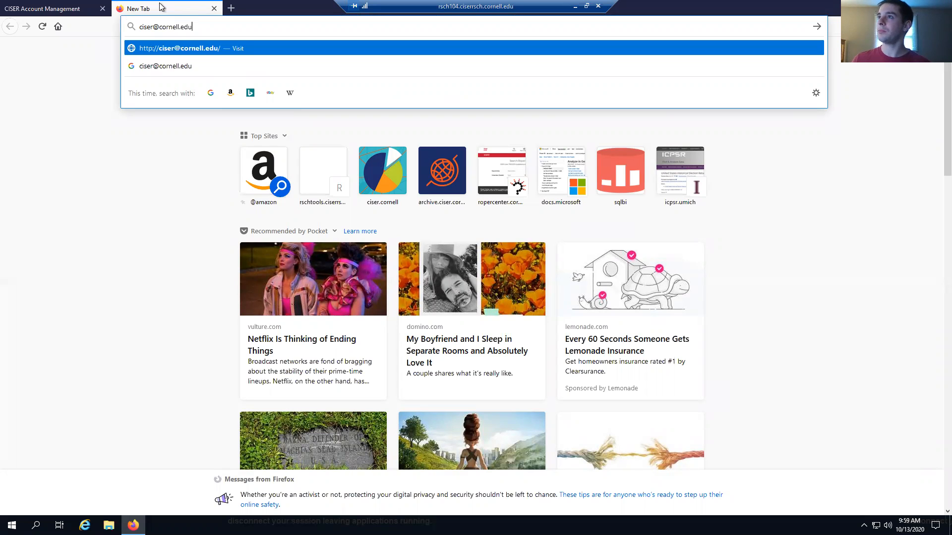
{"action": "left_click", "coordinate": [215, 9]}
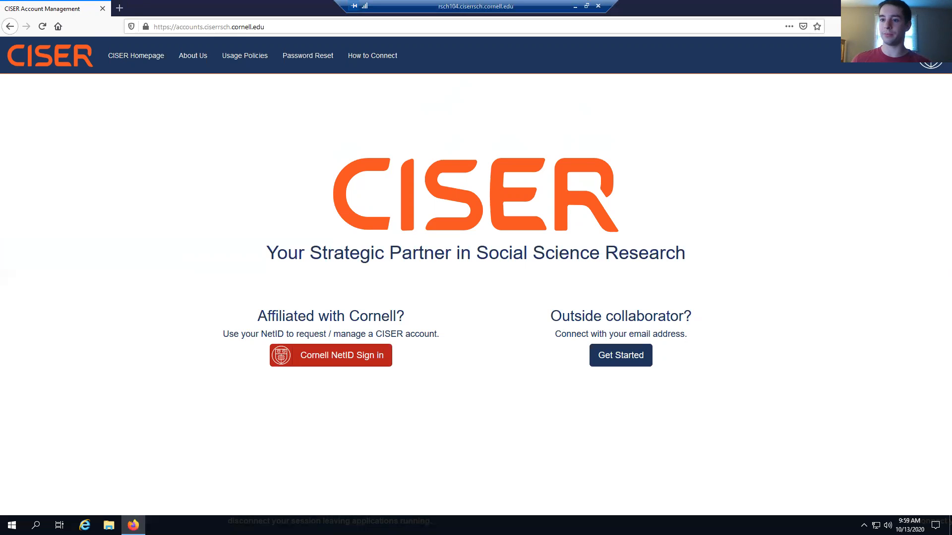
{"action": "left_click", "coordinate": [940, 7]}
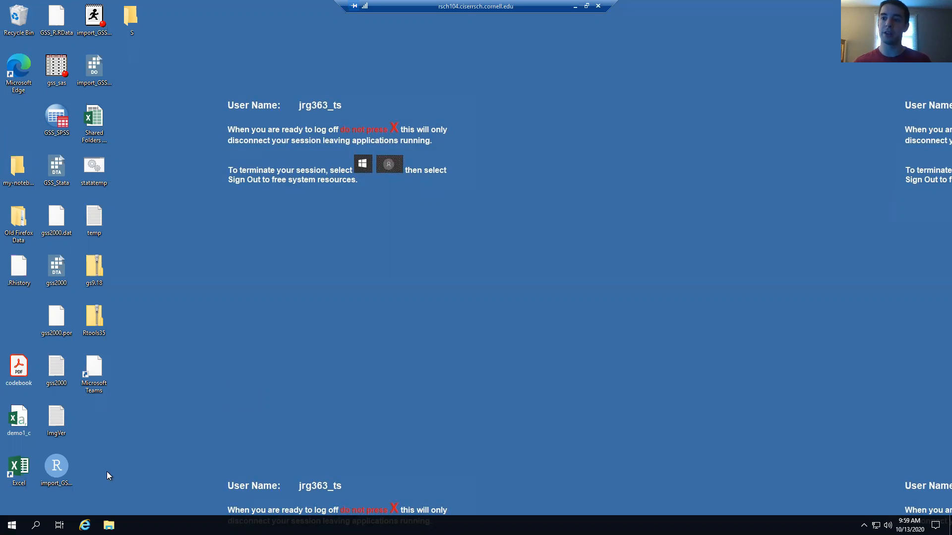
Launch ATLAS.ti 8 from the Windows Start menu
{"action": "left_click", "coordinate": [11, 525]}
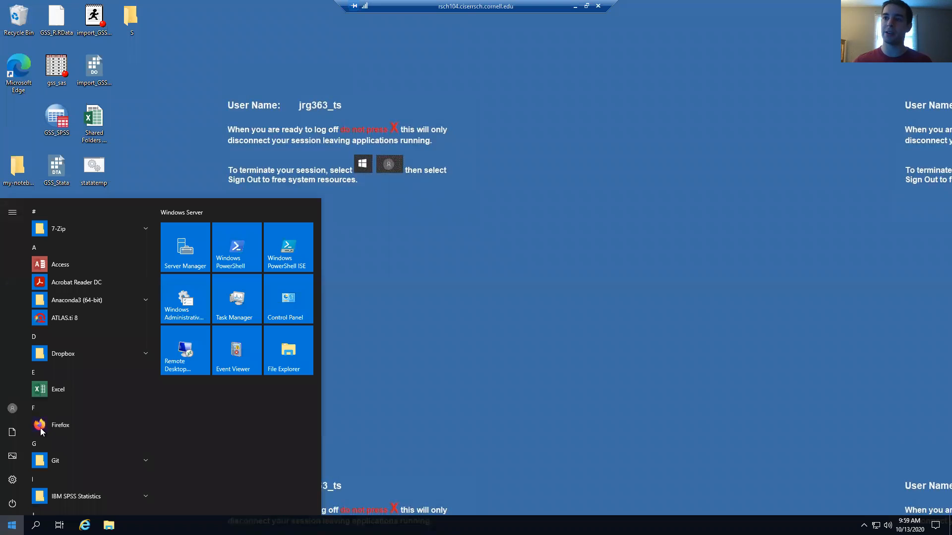
{"action": "left_click", "coordinate": [60, 318]}
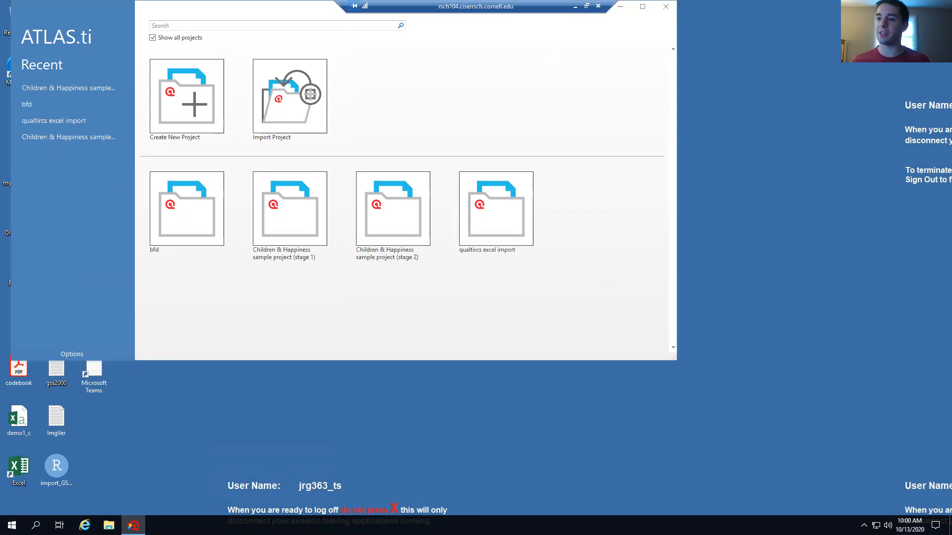
{"action": "left_click", "coordinate": [12, 525]}
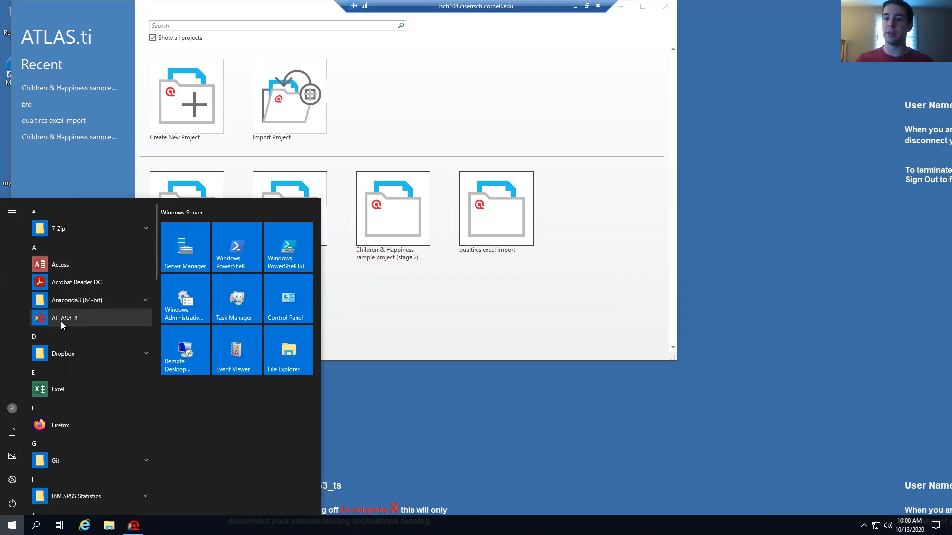
{"action": "scroll", "coordinate": [61, 322], "scroll_direction": "down", "scroll_amount": 10}
{"action": "scroll", "coordinate": [61, 322], "scroll_direction": "down", "scroll_amount": 8}
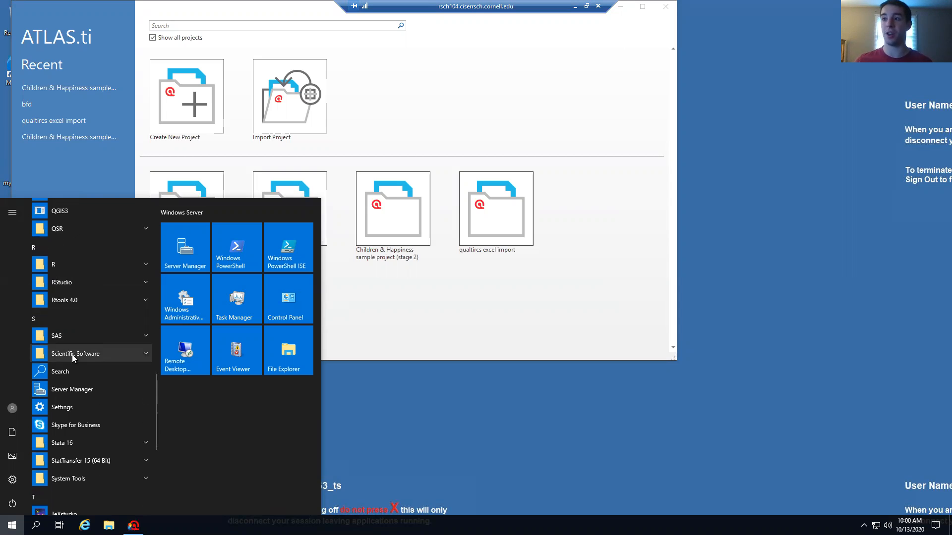
{"action": "left_click", "coordinate": [73, 355]}
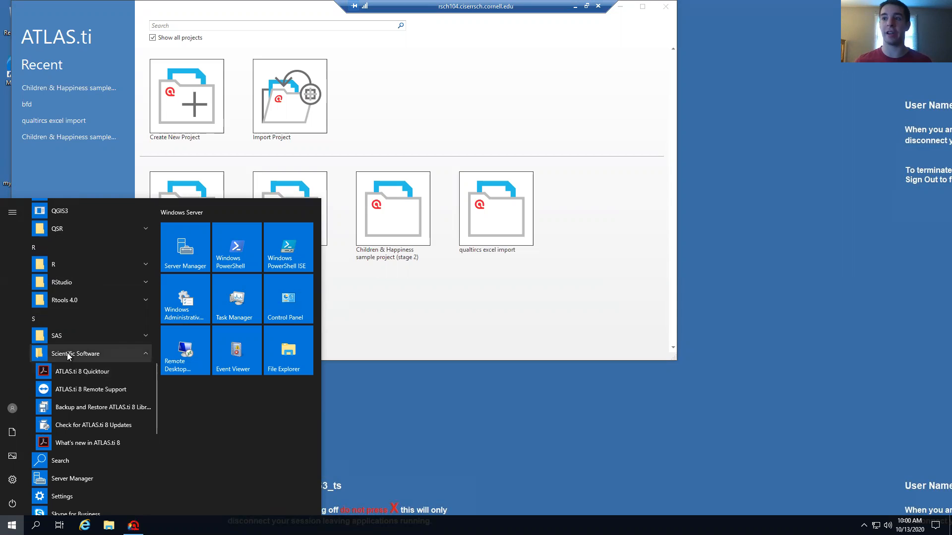
{"action": "left_click", "coordinate": [69, 355]}
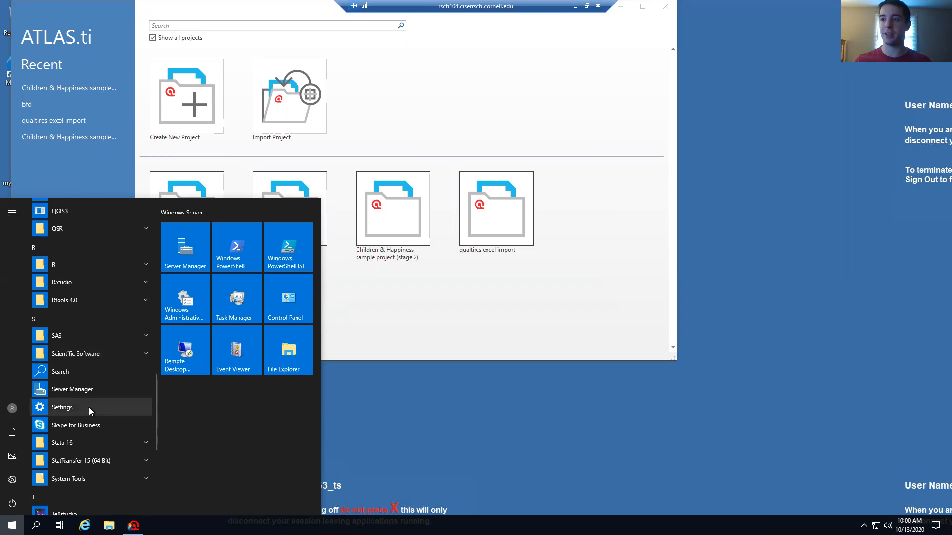
{"action": "scroll", "coordinate": [88, 406], "scroll_direction": "up", "scroll_amount": 5}
{"action": "scroll", "coordinate": [88, 407], "scroll_direction": "up", "scroll_amount": 5}
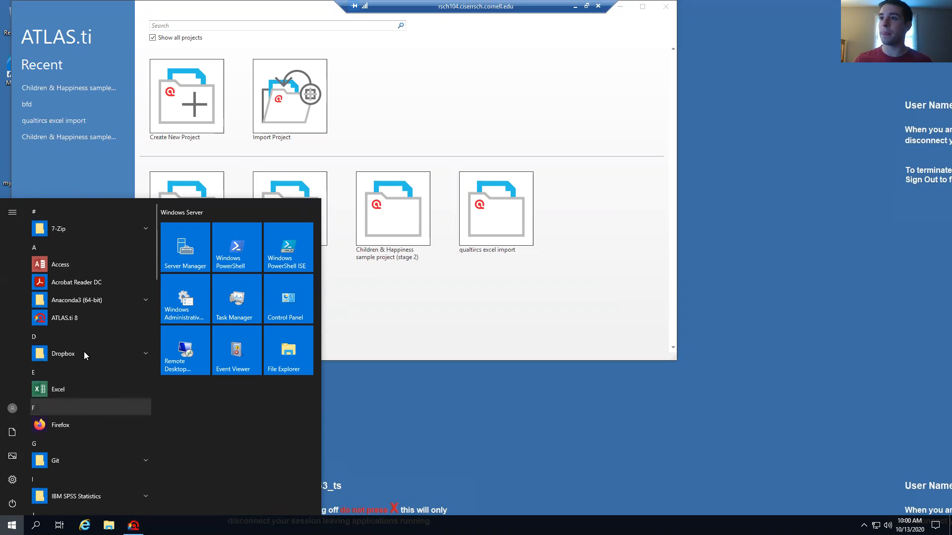
{"action": "left_click", "coordinate": [72, 319]}
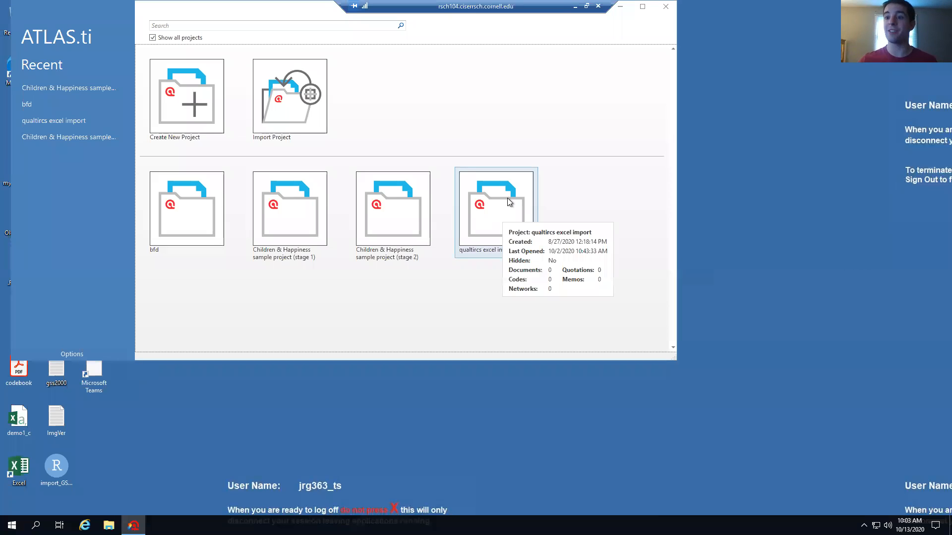
{"action": "left_click_drag", "start_coordinate": [521, 4], "coordinate": [488, 4]}
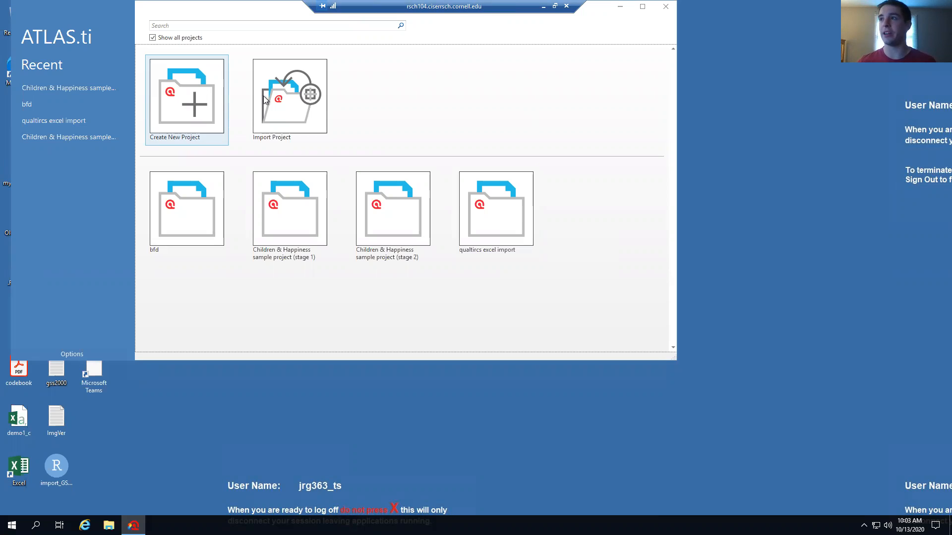
Create a new ATLAS.ti project with the name 'Training'
{"action": "left_click", "coordinate": [204, 105]}
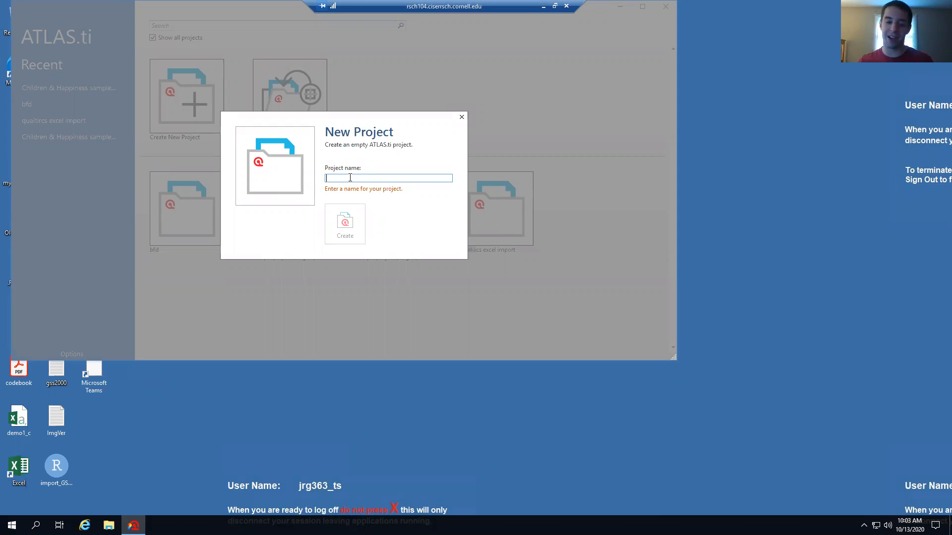
{"action": "type", "text": "Training"}
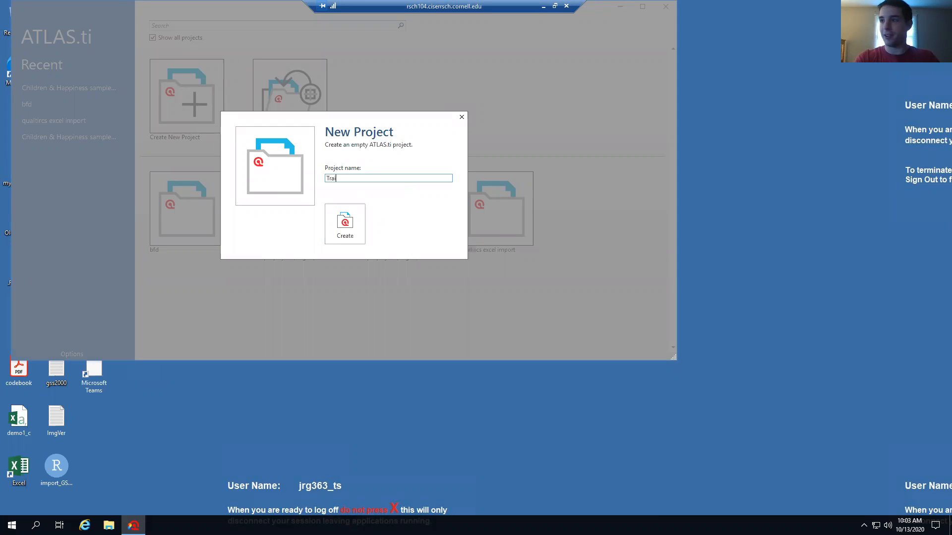
{"action": "left_click", "coordinate": [346, 223]}
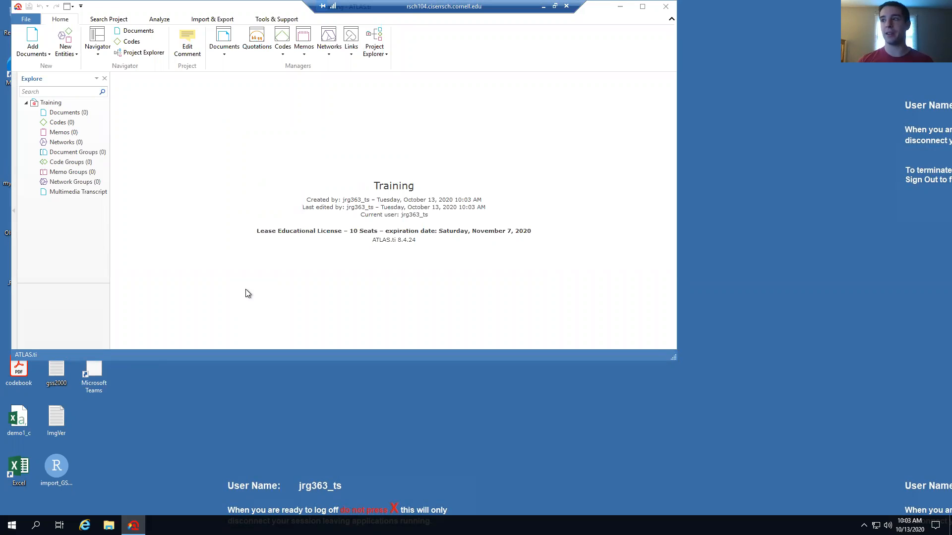
Maximize ATLAS.ti, widen the Explore panel, and float it as an enlarged window
{"action": "left_click", "coordinate": [643, 5]}
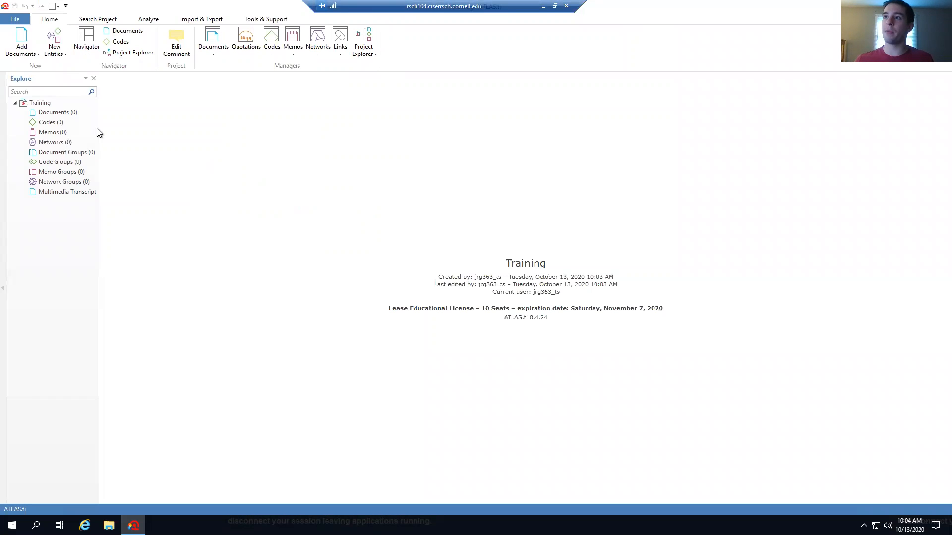
{"action": "left_click_drag", "start_coordinate": [98, 128], "coordinate": [140, 128]}
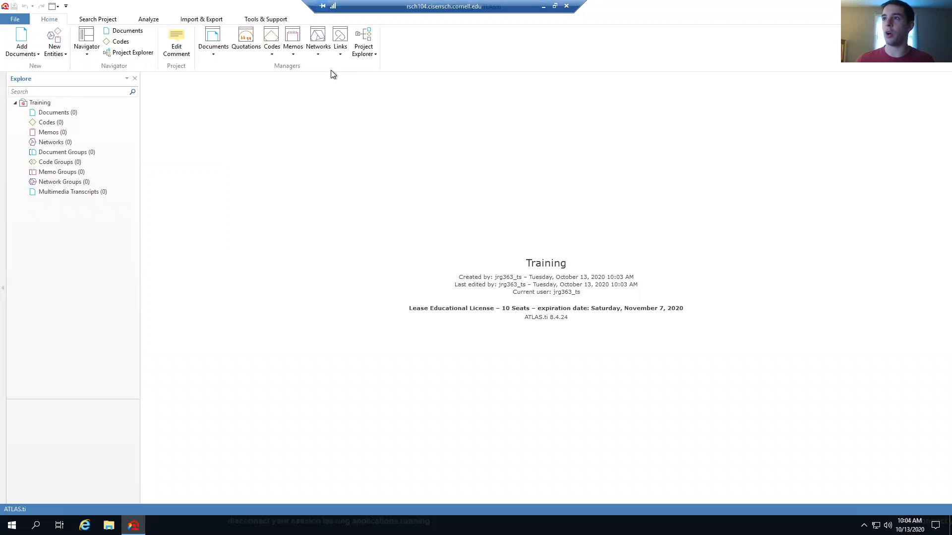
{"action": "left_click_drag", "start_coordinate": [140, 105], "coordinate": [176, 108]}
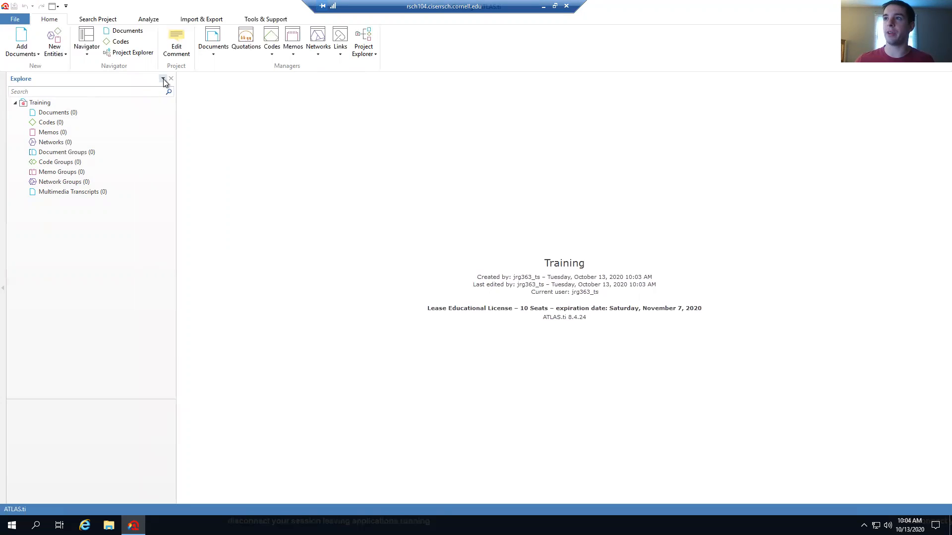
{"action": "left_click", "coordinate": [163, 79]}
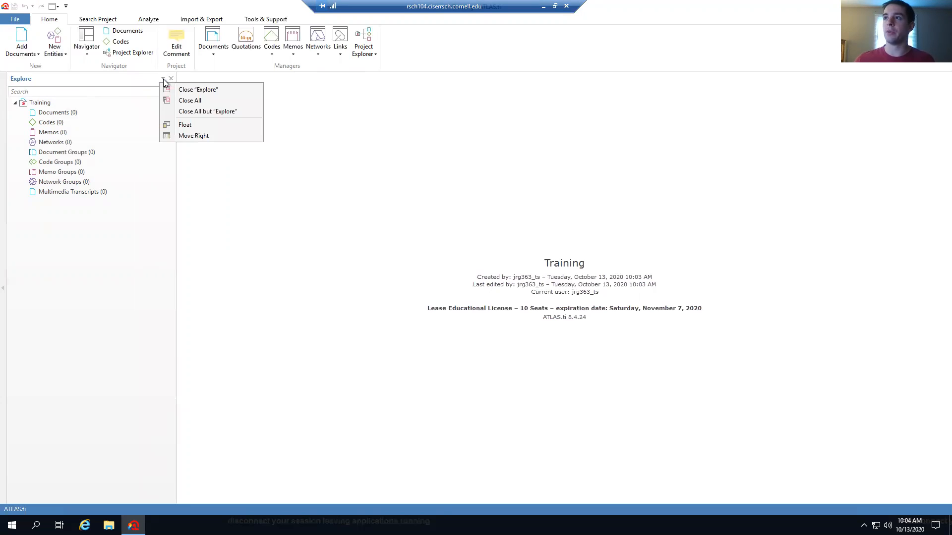
{"action": "left_click", "coordinate": [197, 127]}
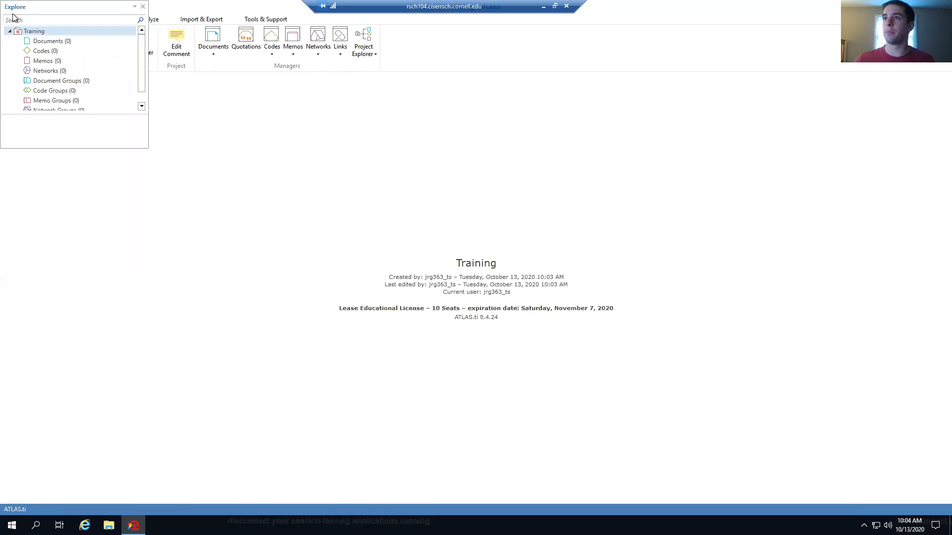
{"action": "left_click_drag", "start_coordinate": [39, 22], "coordinate": [521, 145]}
{"action": "left_click_drag", "start_coordinate": [630, 282], "coordinate": [857, 430]}
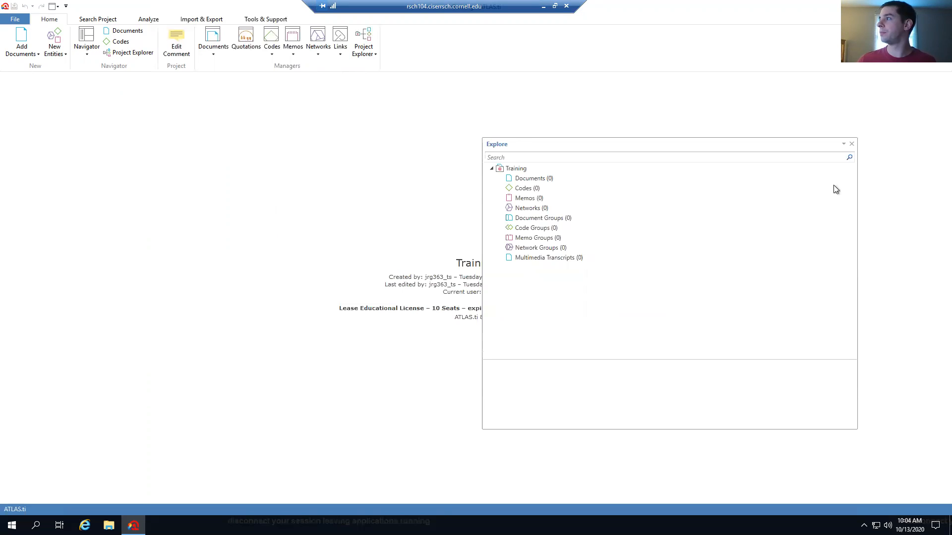
Place the floating Explore panel at the workspace's left edge, narrow it, and open File Explorer
{"action": "left_click", "coordinate": [844, 145]}
{"action": "left_click", "coordinate": [844, 144]}
{"action": "left_click", "coordinate": [444, 122]}
{"action": "left_click_drag", "start_coordinate": [546, 142], "coordinate": [67, 168]}
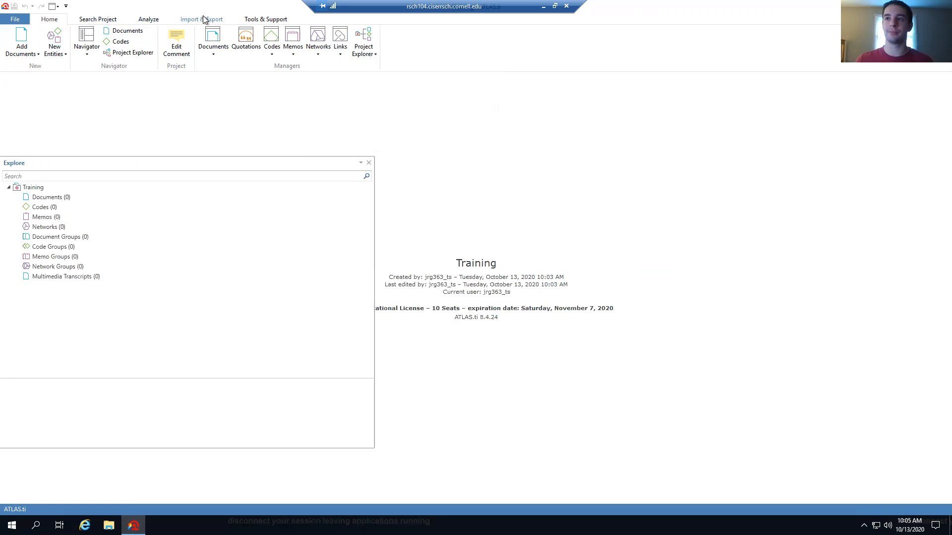
{"action": "left_click_drag", "start_coordinate": [84, 165], "coordinate": [85, 103]}
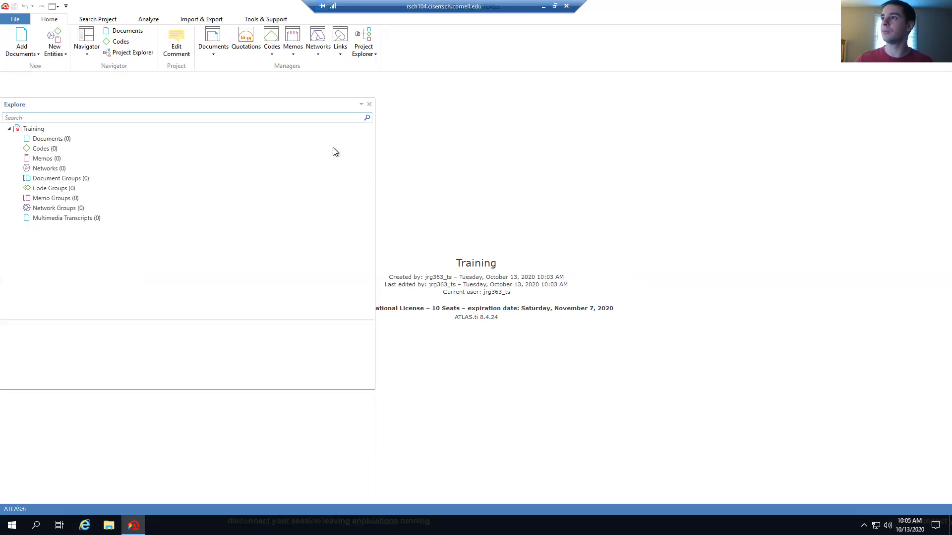
{"action": "left_click_drag", "start_coordinate": [346, 152], "coordinate": [302, 151]}
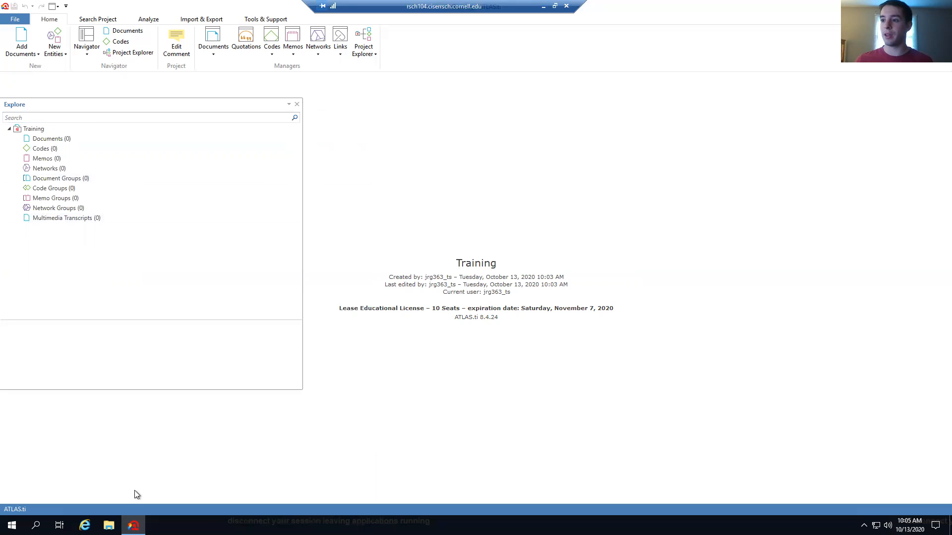
{"action": "left_click", "coordinate": [108, 525]}
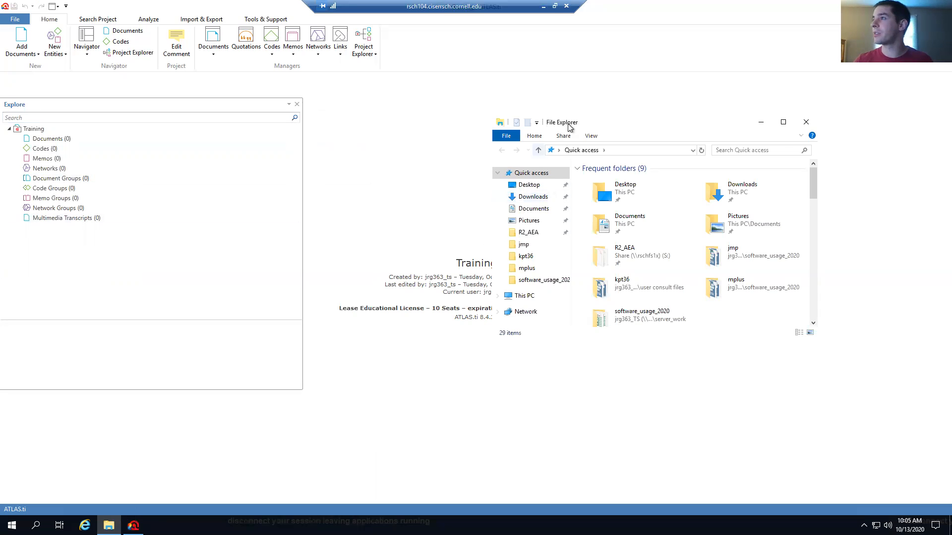
Copy the atlas.ti_Training zip file from the Downloads folder
{"action": "left_click_drag", "start_coordinate": [566, 125], "coordinate": [486, 61]}
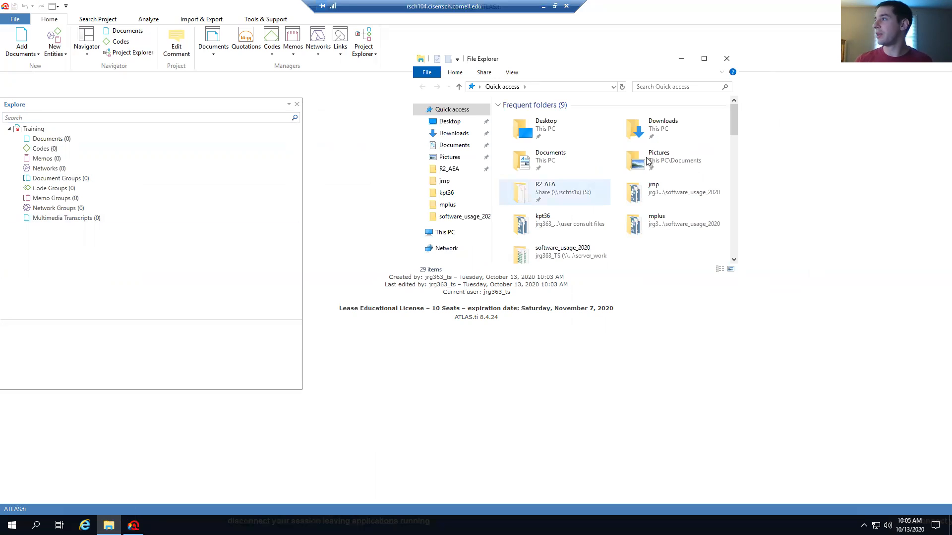
{"action": "left_click", "coordinate": [454, 133]}
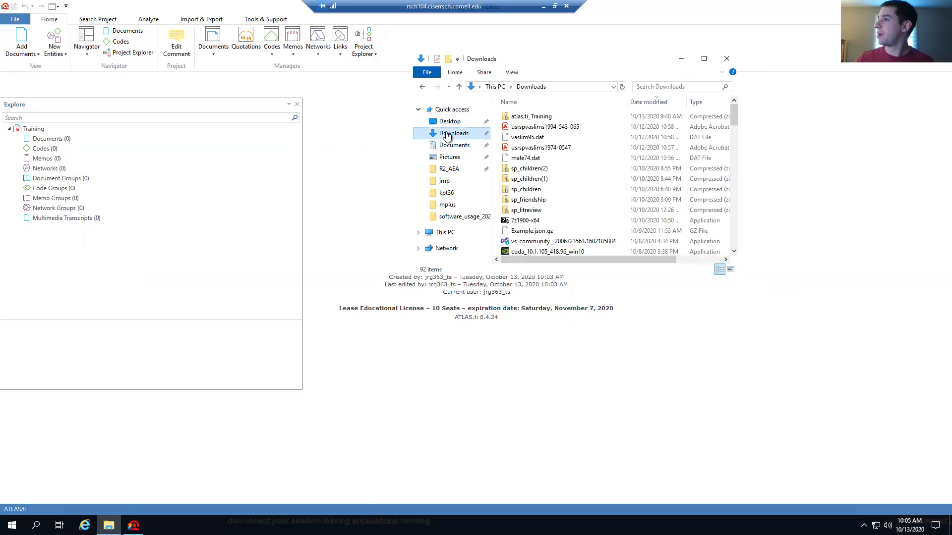
{"action": "left_click", "coordinate": [561, 115]}
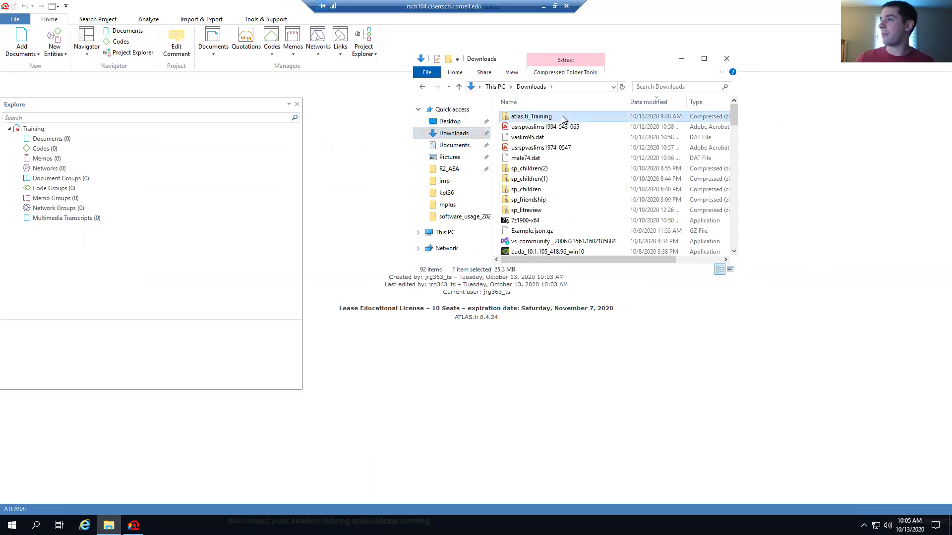
{"action": "right_click", "coordinate": [562, 115]}
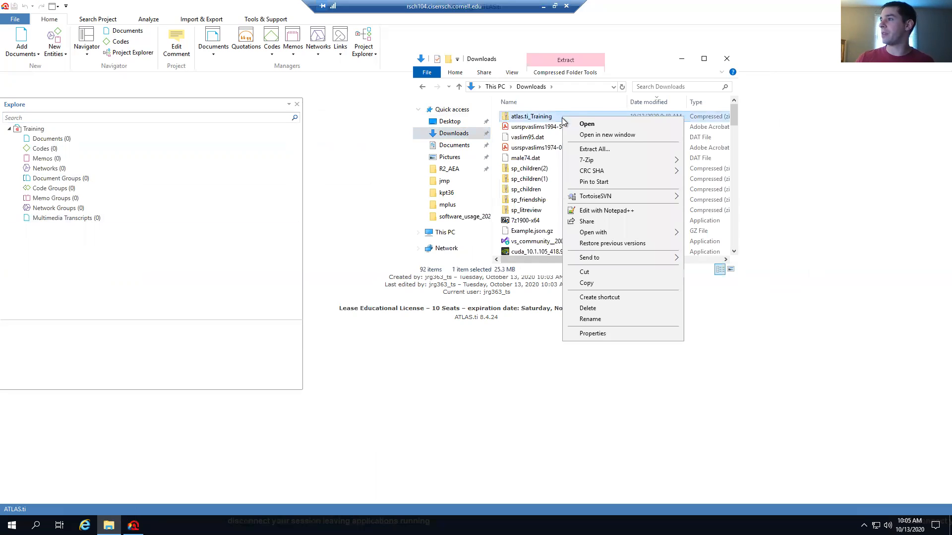
{"action": "left_click", "coordinate": [599, 283]}
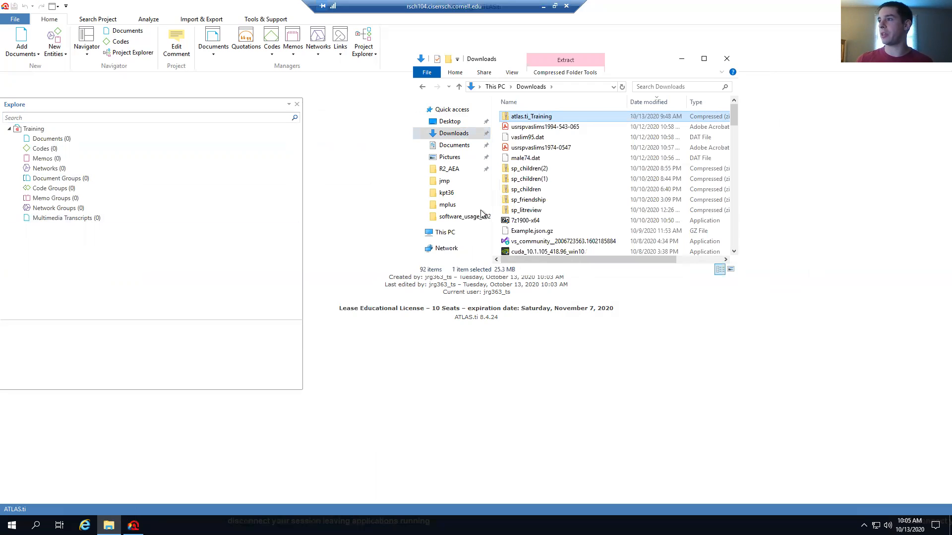
Paste the zip into Atlas Training, inside Documents on the network drive
{"action": "left_click", "coordinate": [449, 235]}
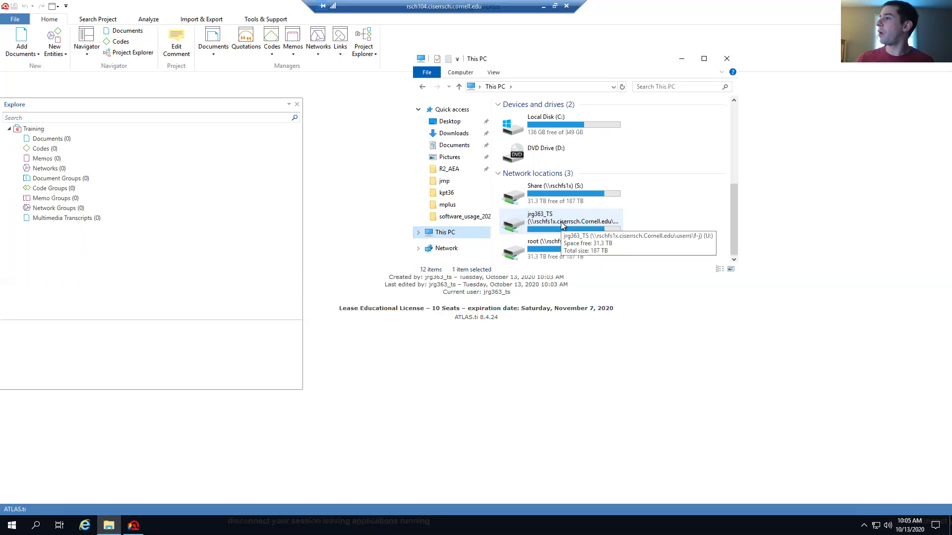
{"action": "double_click", "coordinate": [561, 221]}
{"action": "double_click", "coordinate": [534, 210]}
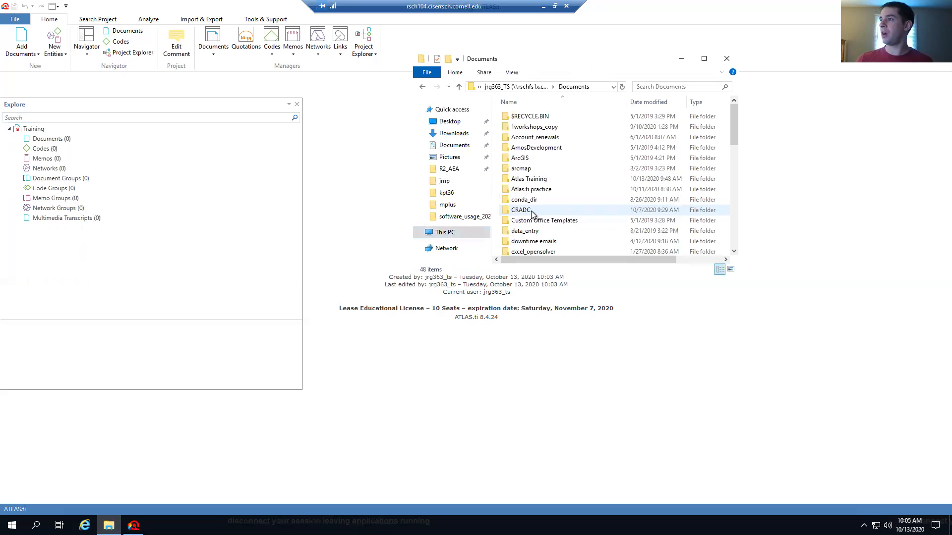
{"action": "left_click", "coordinate": [538, 180]}
{"action": "double_click", "coordinate": [538, 180]}
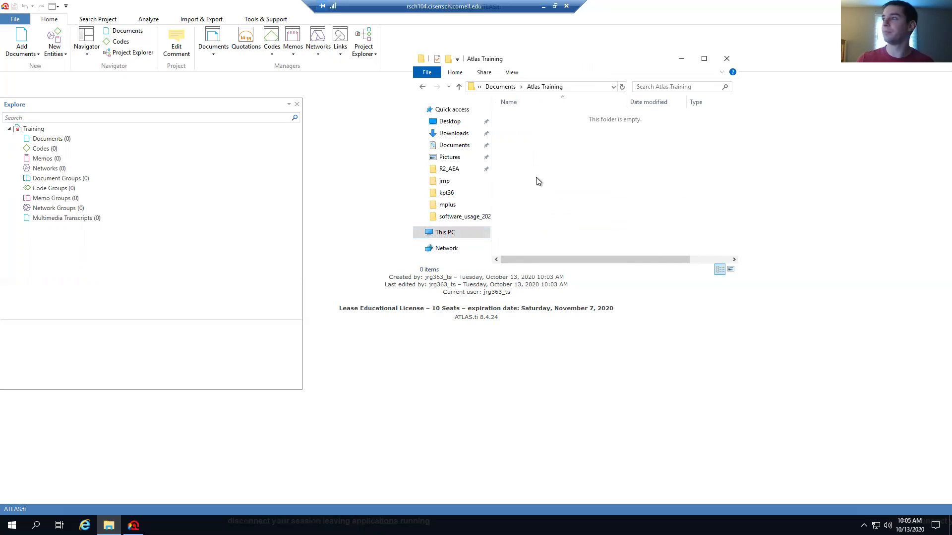
{"action": "right_click", "coordinate": [544, 171]}
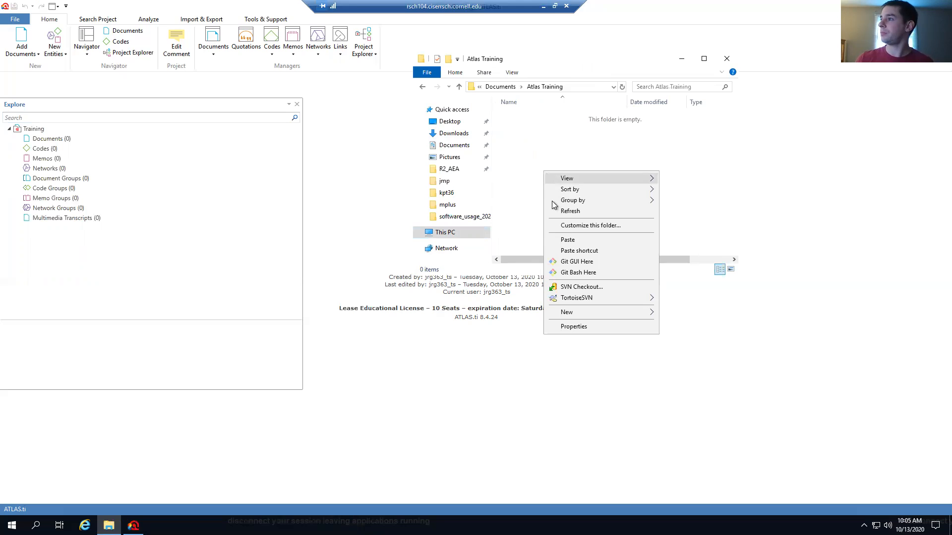
{"action": "left_click", "coordinate": [570, 240]}
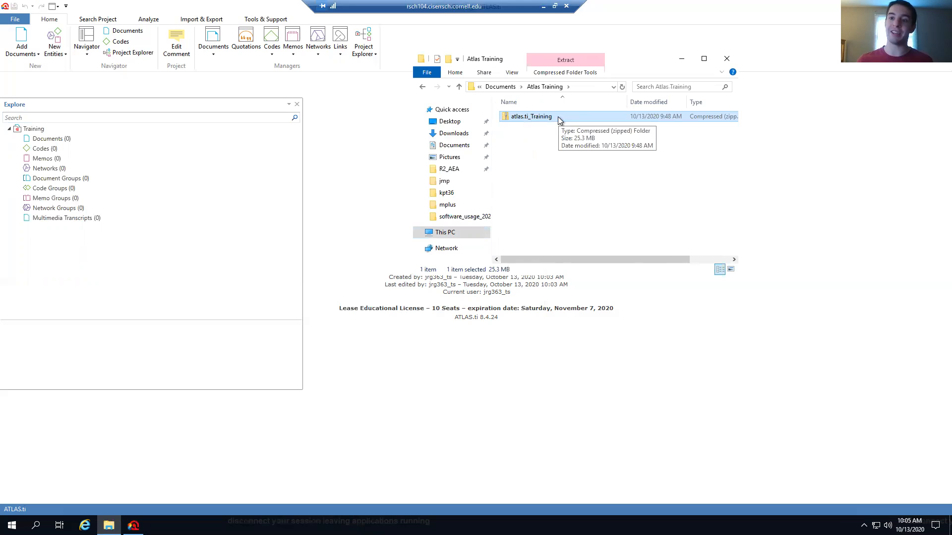
Extract the atlas.ti_Training zip straight into Atlas Training without a subfolder, then minimize File Explorer
{"action": "double_click", "coordinate": [558, 117]}
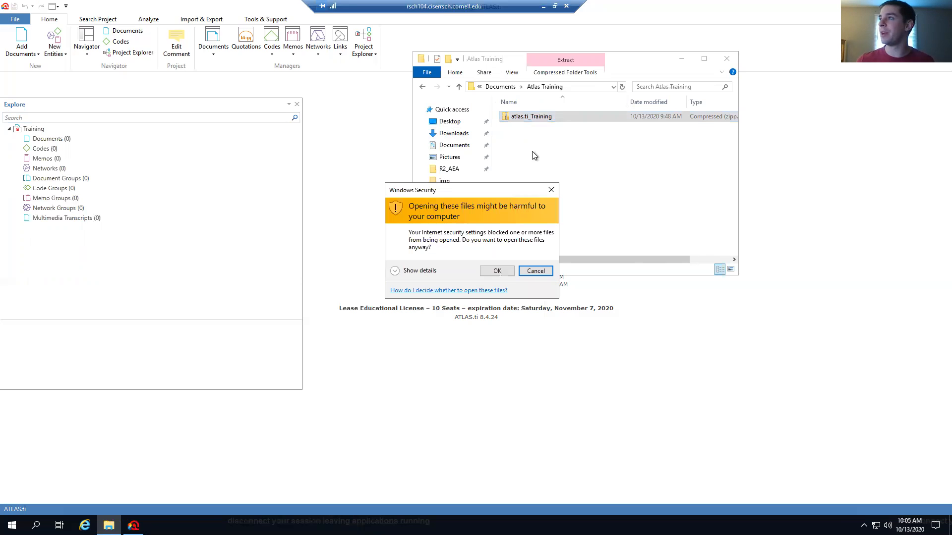
{"action": "left_click", "coordinate": [497, 272]}
{"action": "key", "text": "shift+F10"}
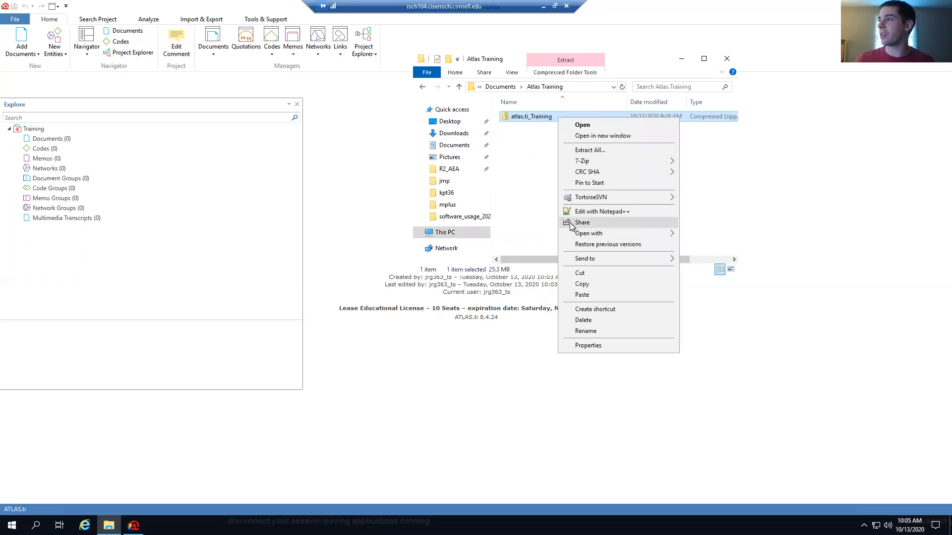
{"action": "left_click", "coordinate": [583, 152]}
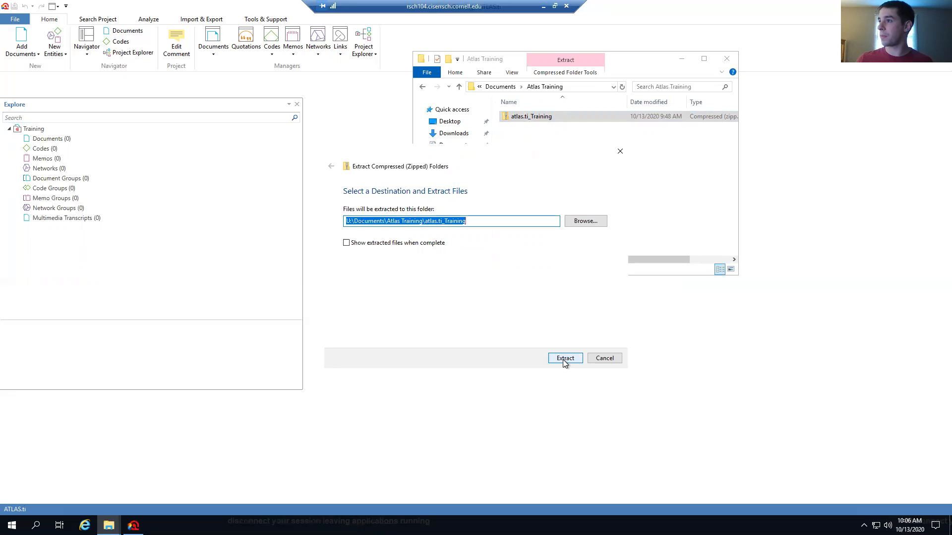
{"action": "left_click_drag", "start_coordinate": [466, 221], "coordinate": [425, 220]}
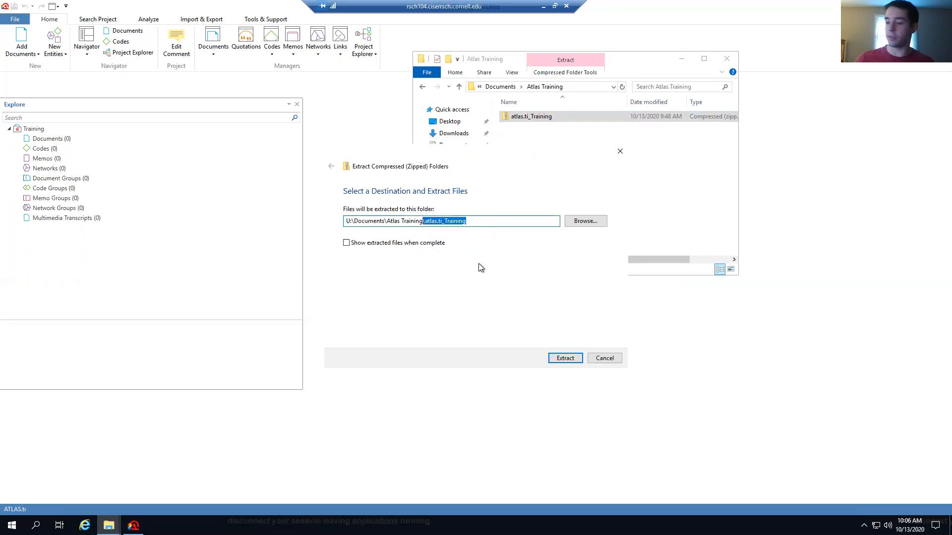
{"action": "key", "text": "BackSpace"}
{"action": "left_click", "coordinate": [557, 359]}
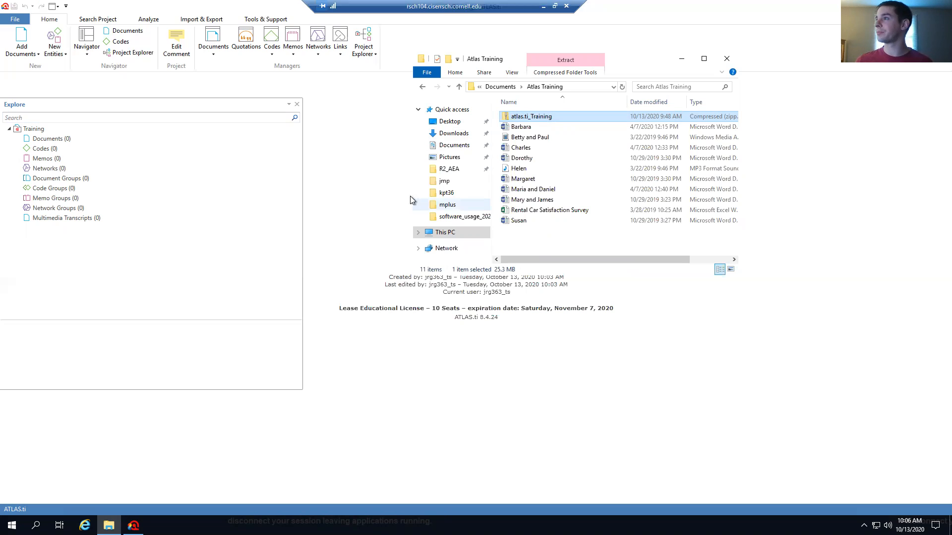
{"action": "left_click", "coordinate": [681, 59]}
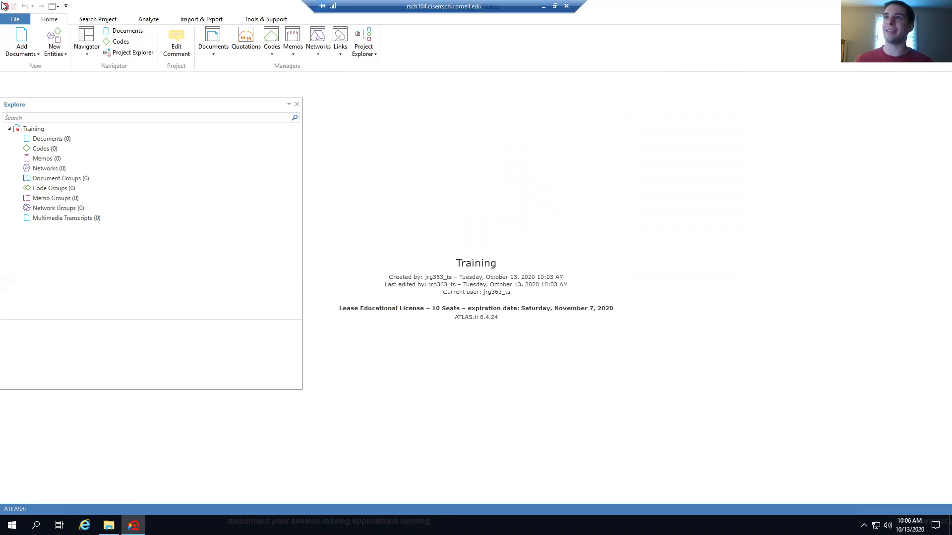
Add all nine interview files from Documents > Atlas Training to the Training project
{"action": "left_click", "coordinate": [23, 52]}
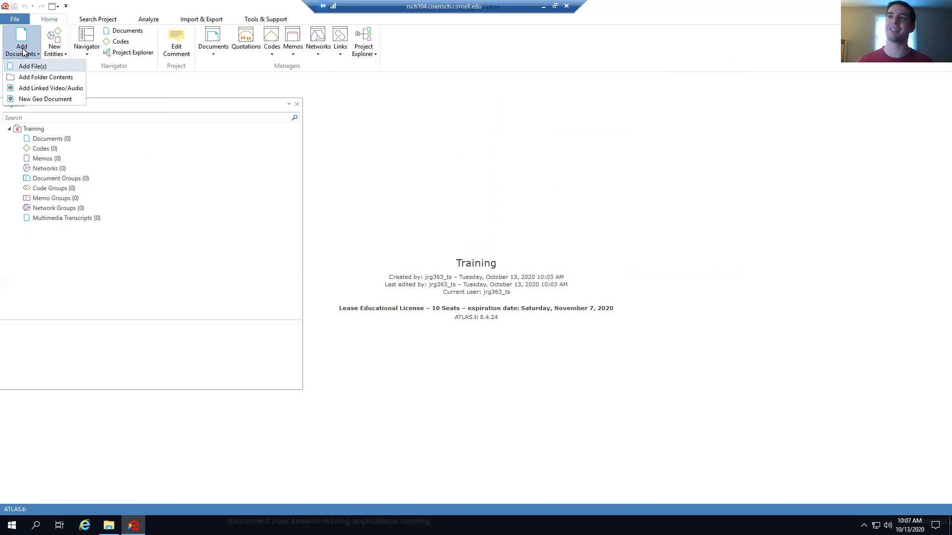
{"action": "left_click", "coordinate": [54, 66]}
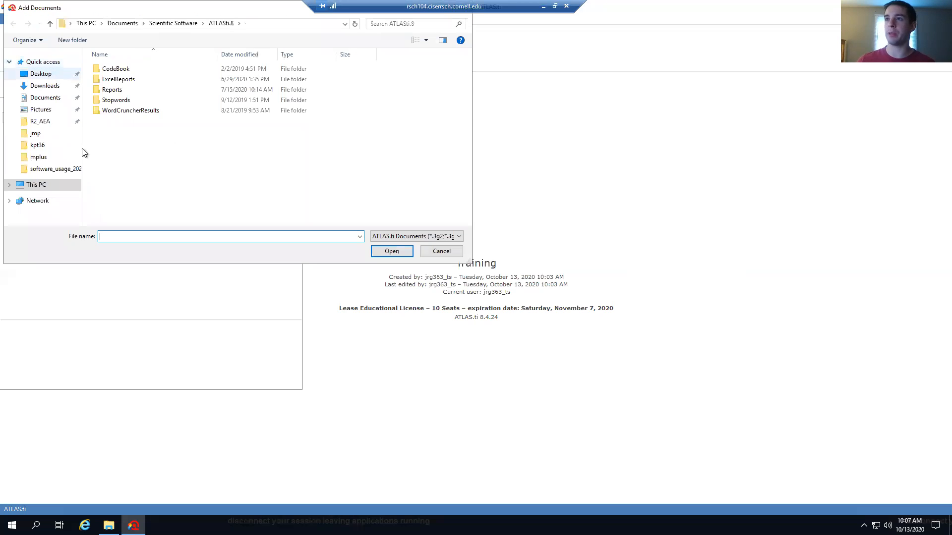
{"action": "left_click", "coordinate": [30, 187]}
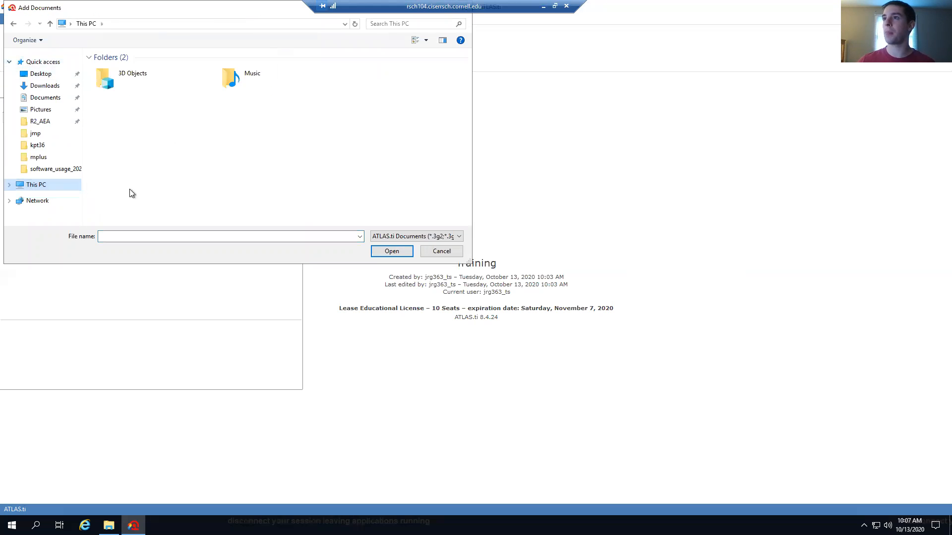
{"action": "scroll", "coordinate": [251, 204], "scroll_direction": "down", "scroll_amount": 1}
{"action": "double_click", "coordinate": [252, 192]}
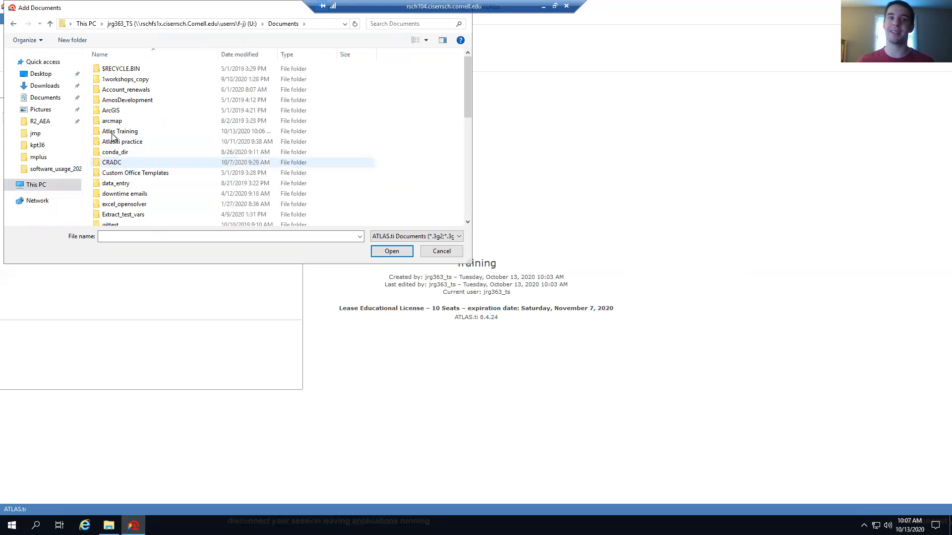
{"action": "double_click", "coordinate": [128, 133]}
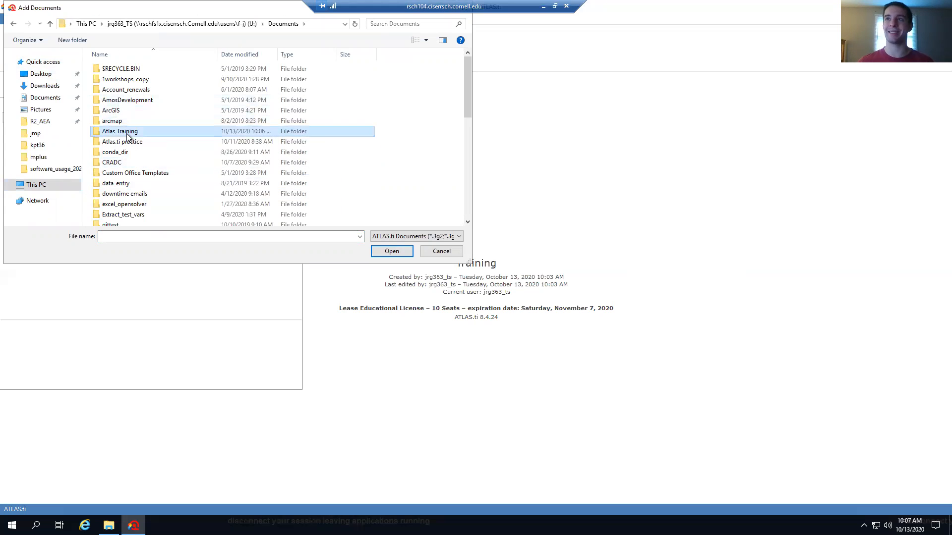
{"action": "left_click_drag", "start_coordinate": [121, 171], "coordinate": [135, 69]}
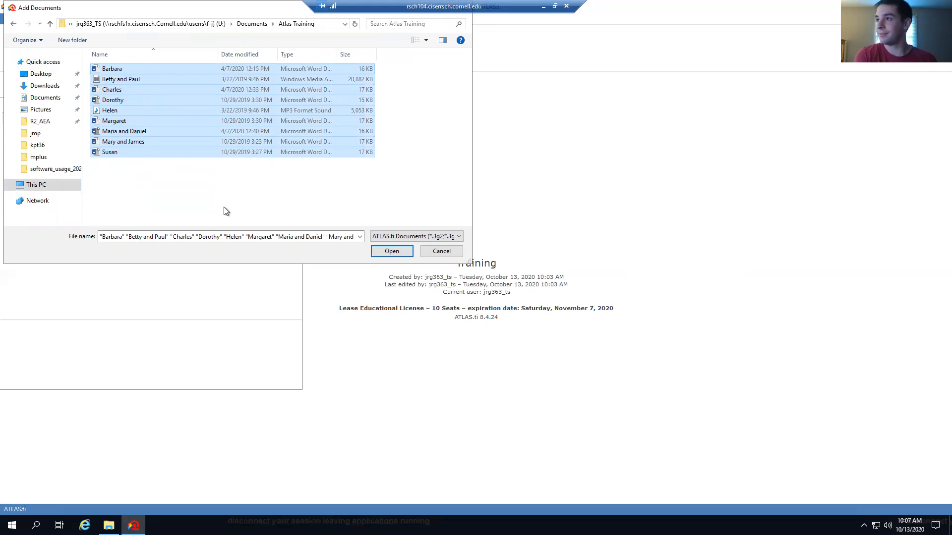
{"action": "left_click", "coordinate": [386, 255]}
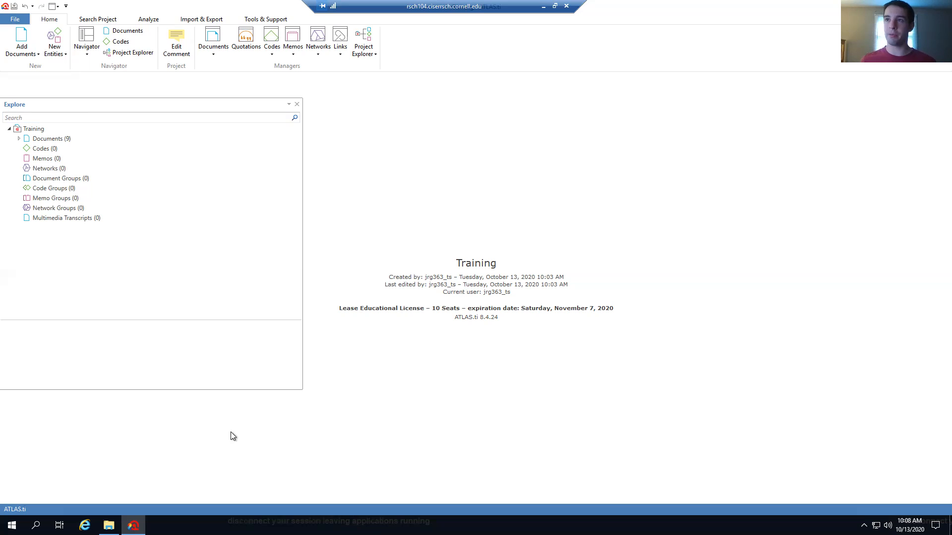
Expand Documents (9), drag the Explore panel narrower, then fold the document list away again
{"action": "left_click", "coordinate": [19, 139]}
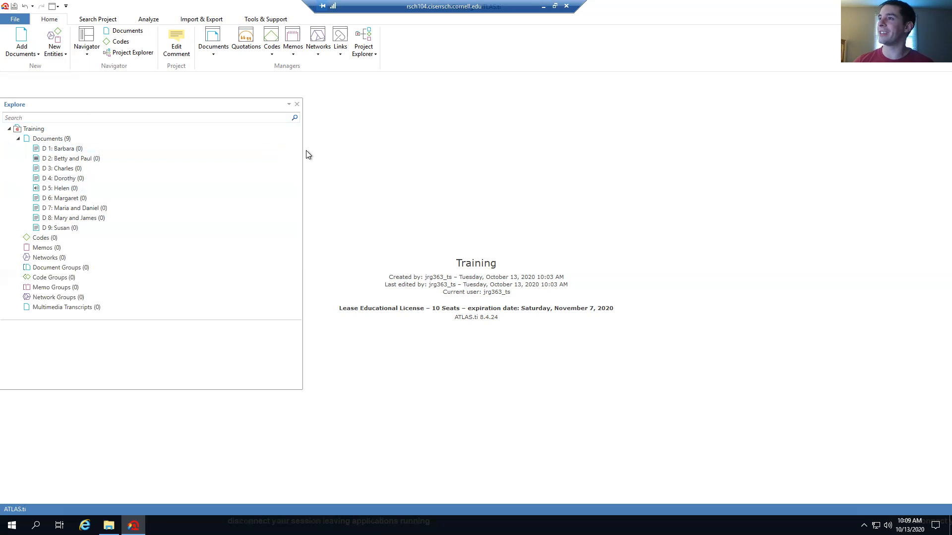
{"action": "left_click_drag", "start_coordinate": [302, 153], "coordinate": [205, 157]}
{"action": "left_click", "coordinate": [19, 139]}
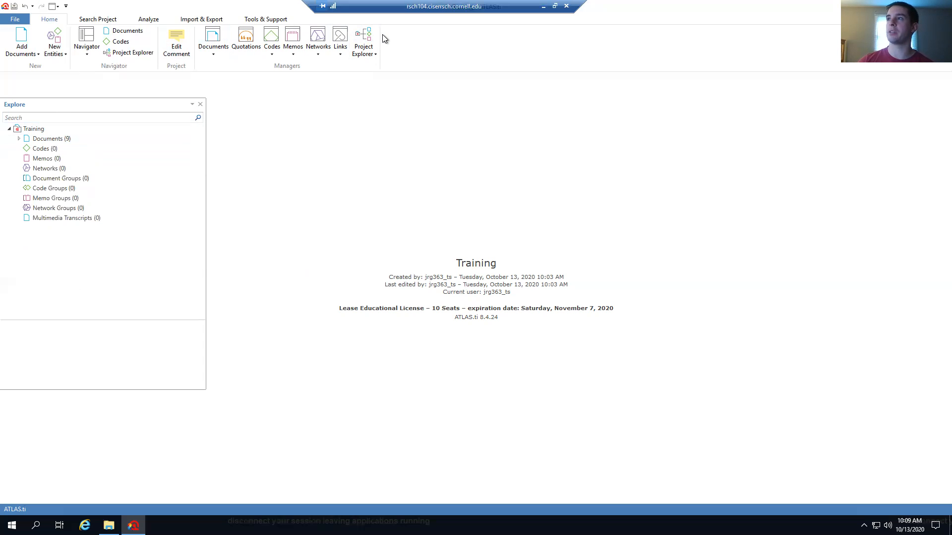
Open the Document Manager listing documents D 1 to D 9 with zero quotations
{"action": "left_click", "coordinate": [215, 37]}
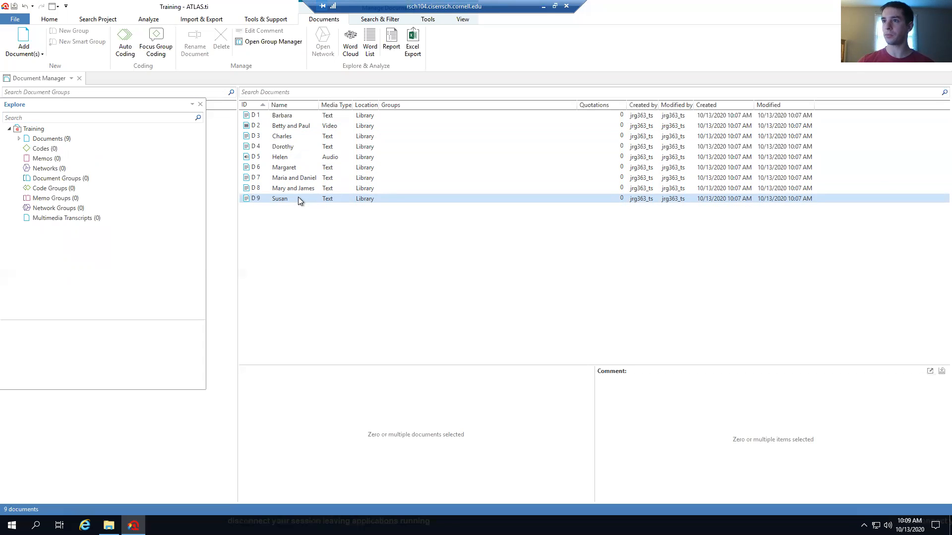
Save the Training project and bring up the Atlas Training folder in File Explorer
{"action": "left_click", "coordinate": [16, 21]}
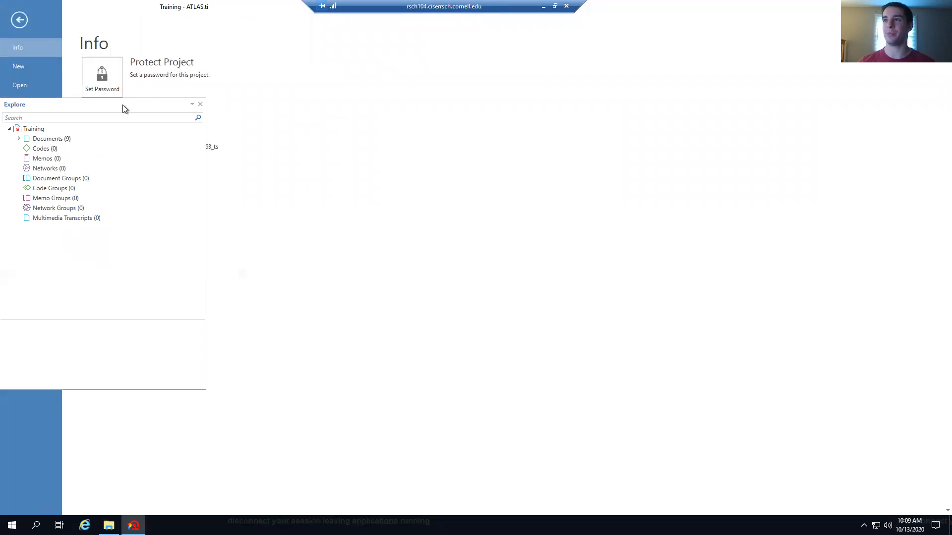
{"action": "left_click_drag", "start_coordinate": [123, 105], "coordinate": [243, 204]}
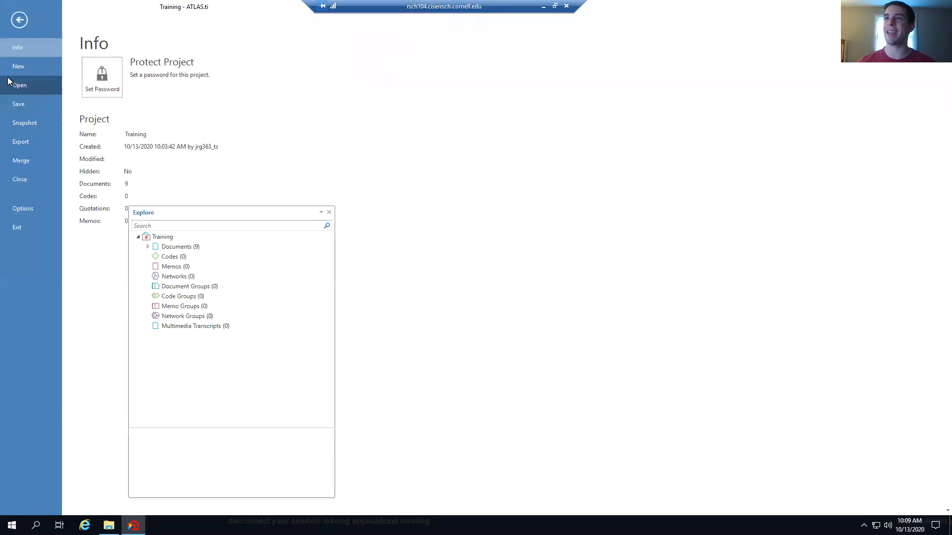
{"action": "left_click", "coordinate": [28, 106]}
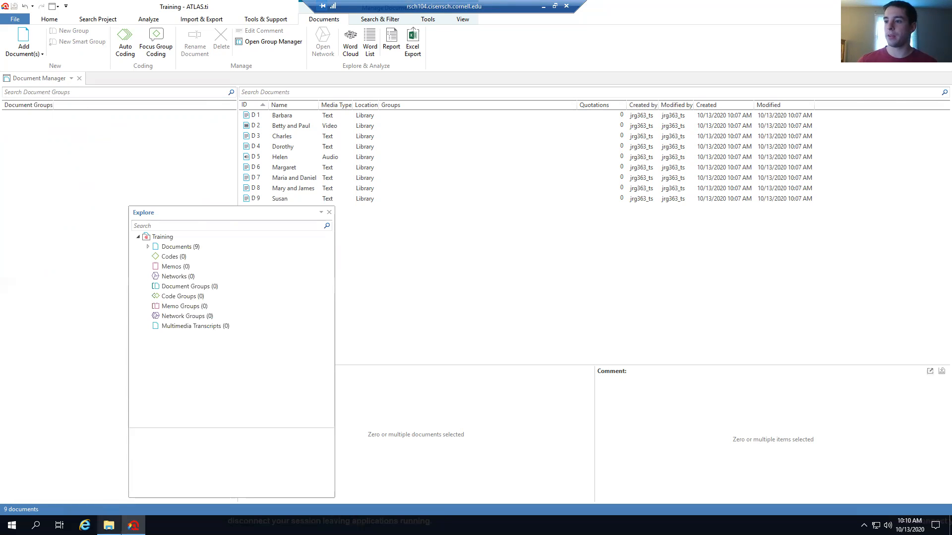
{"action": "left_click", "coordinate": [108, 525]}
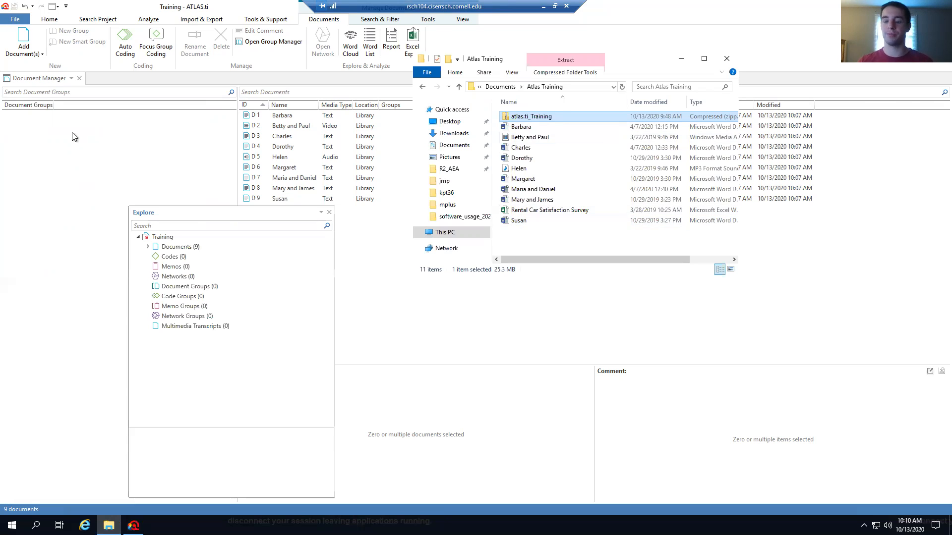
Show the Training project's Info page with 9 documents, 0 codes and 0 quotations
{"action": "left_click", "coordinate": [14, 20]}
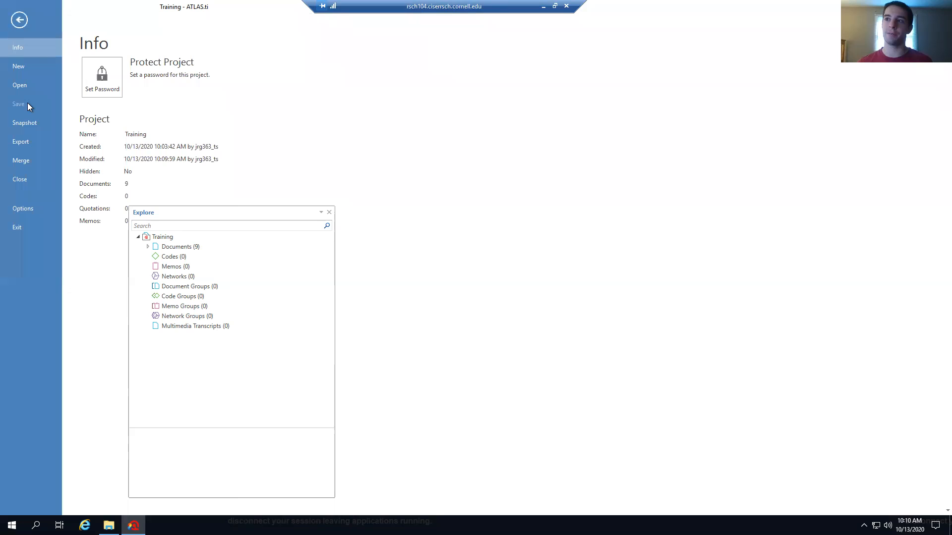
Start a Project Bundle export and browse to U:\Documents\Atlas Training
{"action": "left_click", "coordinate": [31, 144]}
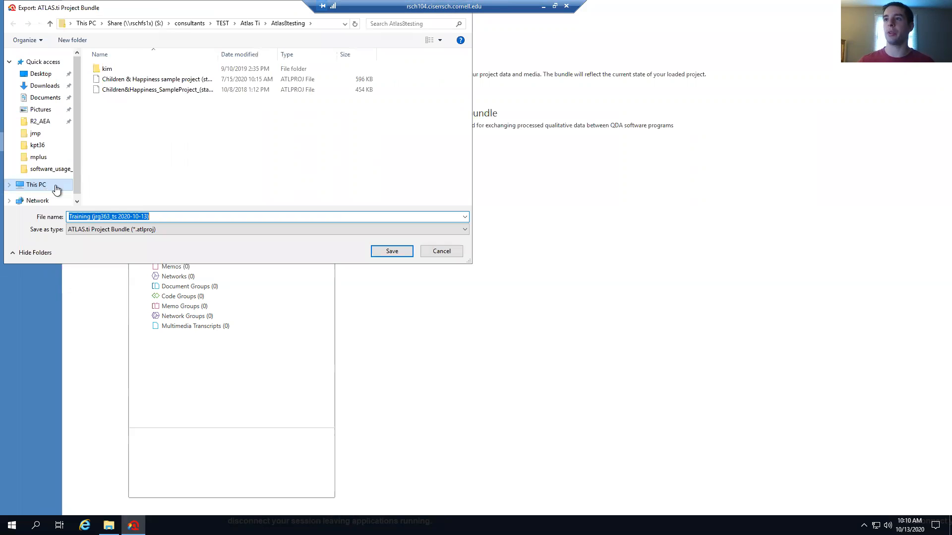
{"action": "left_click", "coordinate": [56, 189]}
{"action": "scroll", "coordinate": [272, 155], "scroll_direction": "down", "scroll_amount": 3}
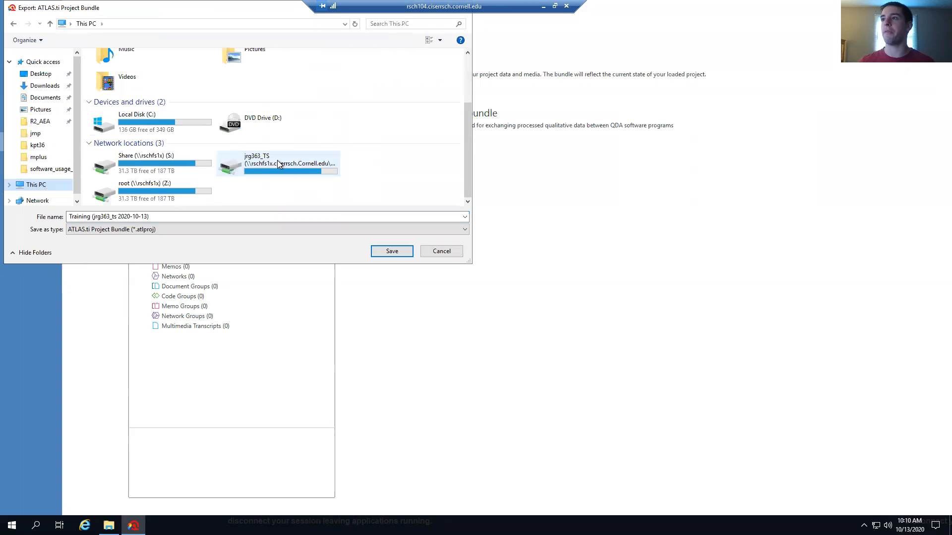
{"action": "double_click", "coordinate": [244, 154]}
{"action": "double_click", "coordinate": [139, 161]}
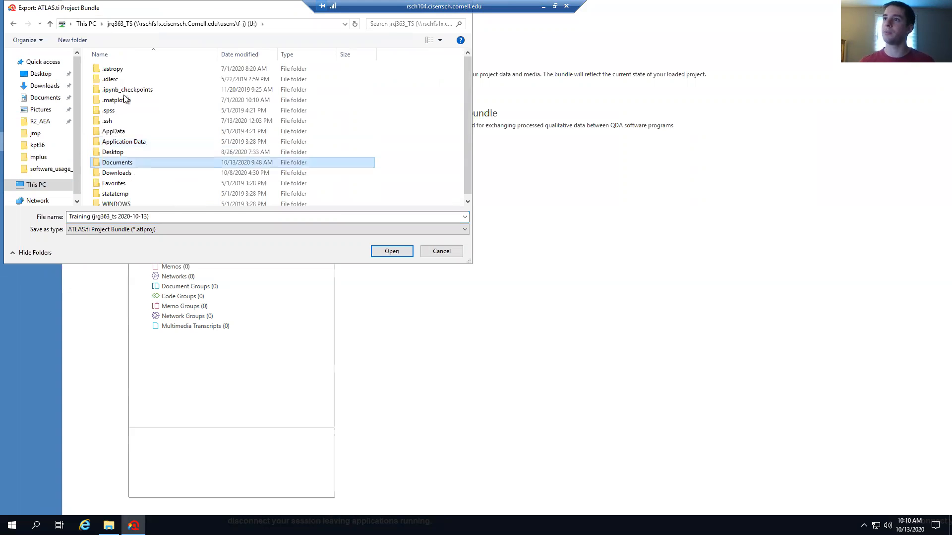
{"action": "double_click", "coordinate": [133, 133]}
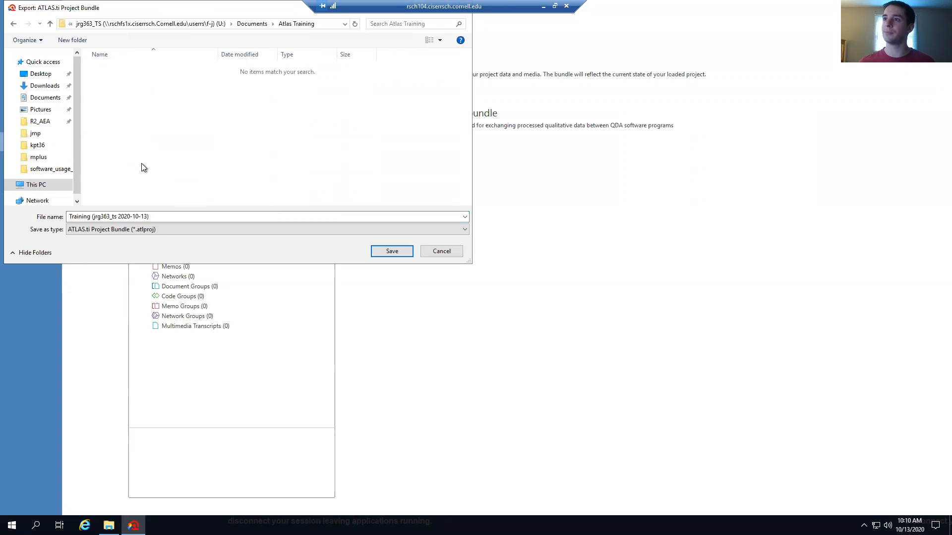
Rename the bundle to begin with 'starting' and save it there
{"action": "left_click", "coordinate": [154, 217]}
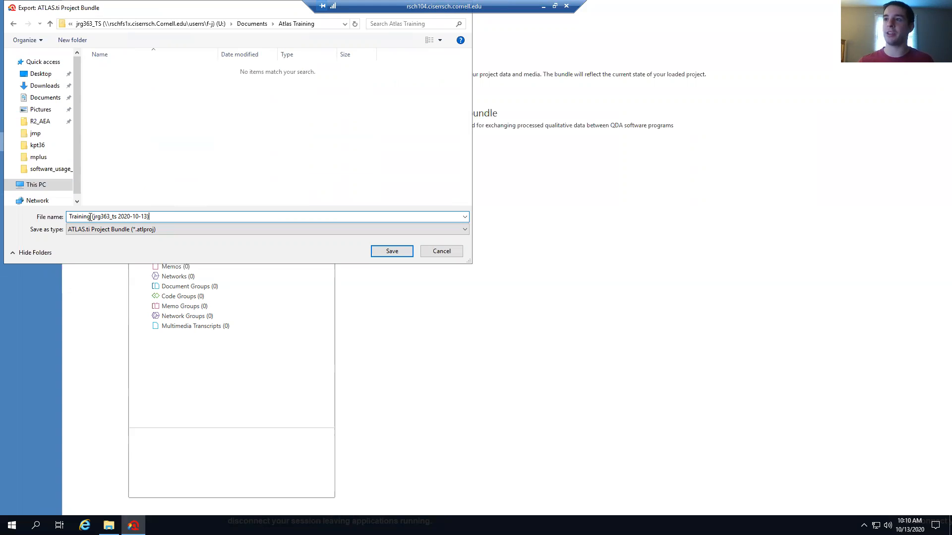
{"action": "left_click_drag", "start_coordinate": [91, 217], "coordinate": [66, 218]}
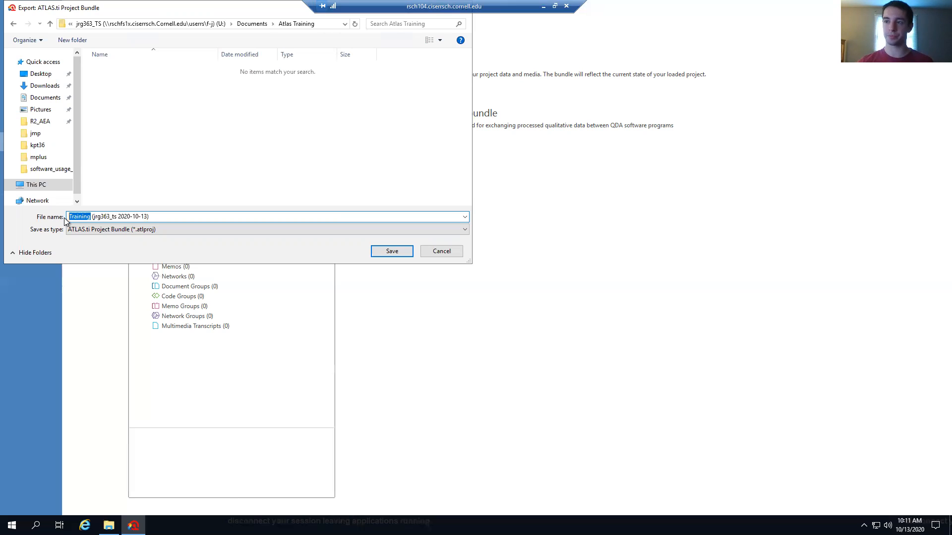
{"action": "type", "text": "starting+"}
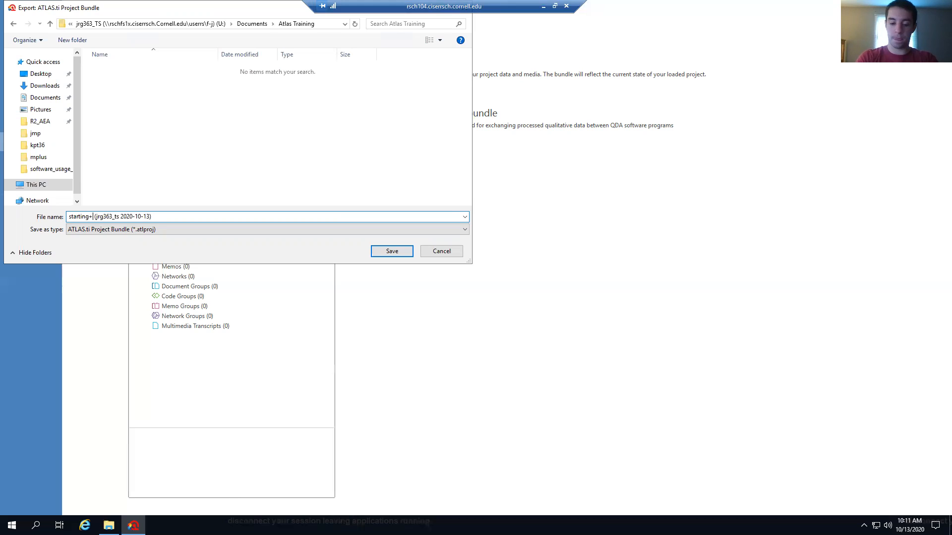
{"action": "key", "text": "BackSpace"}
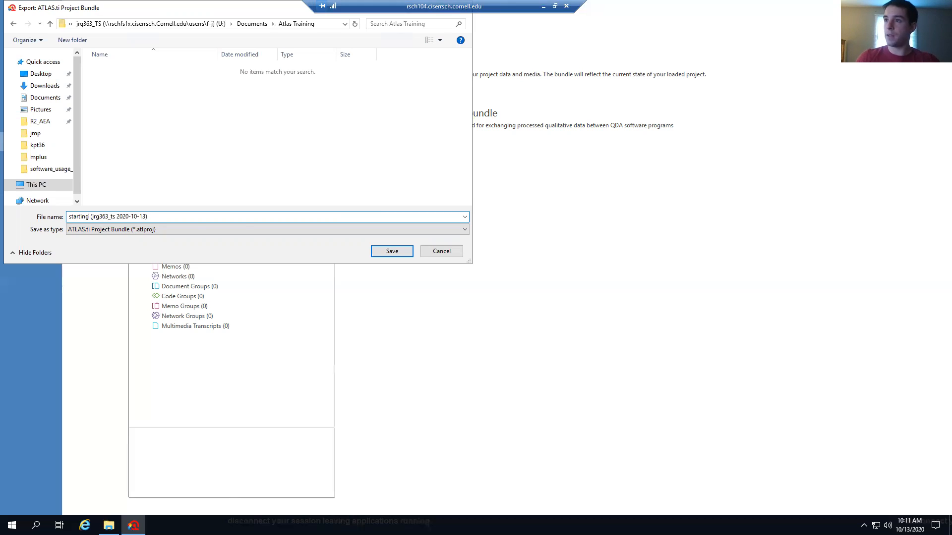
{"action": "left_click", "coordinate": [391, 252]}
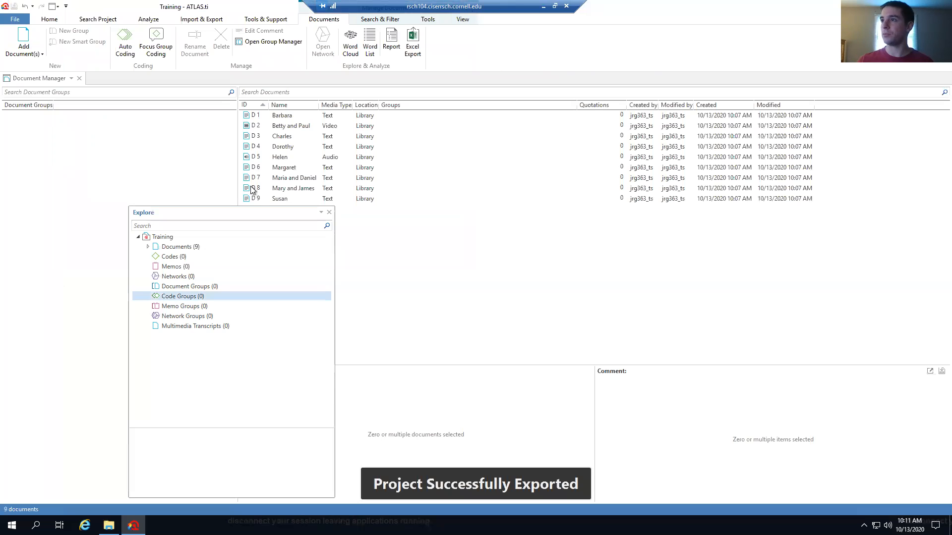
Dock the Explore panel at the left edge, move the remote-session bar aside, and show the Home ribbon
{"action": "left_click_drag", "start_coordinate": [194, 217], "coordinate": [70, 194]}
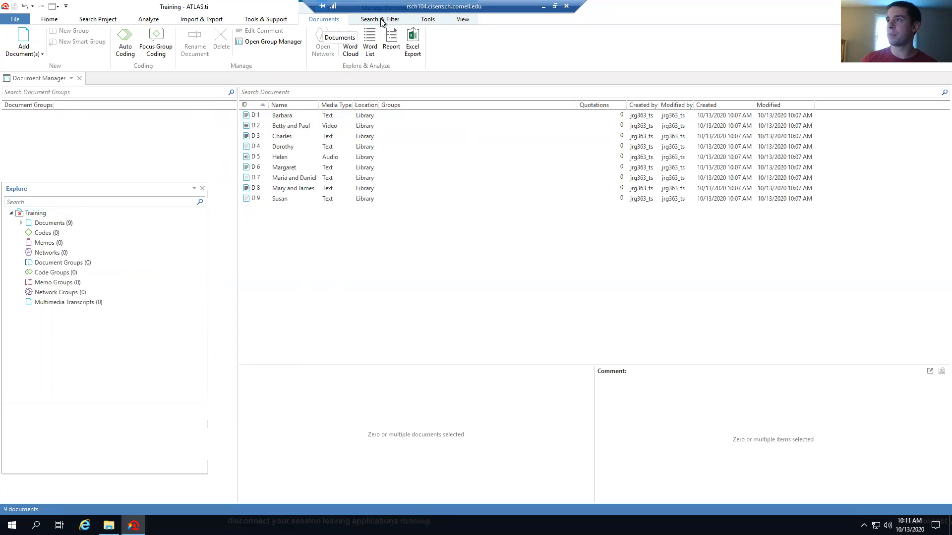
{"action": "left_click_drag", "start_coordinate": [398, 6], "coordinate": [652, 5]}
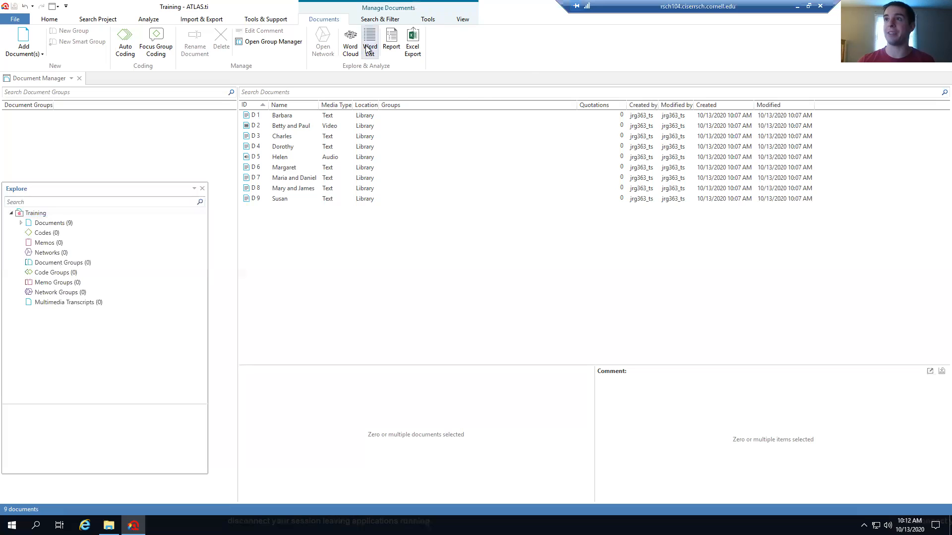
{"action": "left_click", "coordinate": [49, 20]}
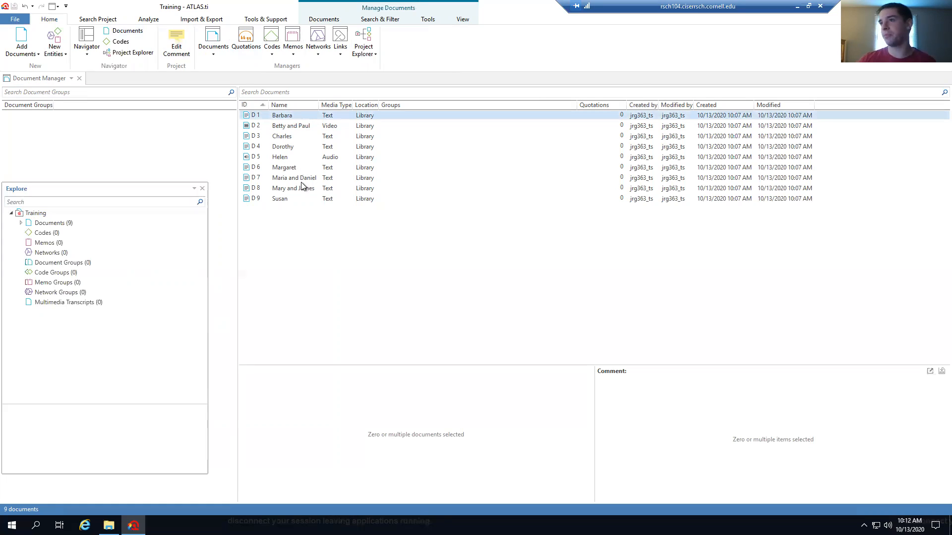
{"action": "left_click", "coordinate": [71, 79]}
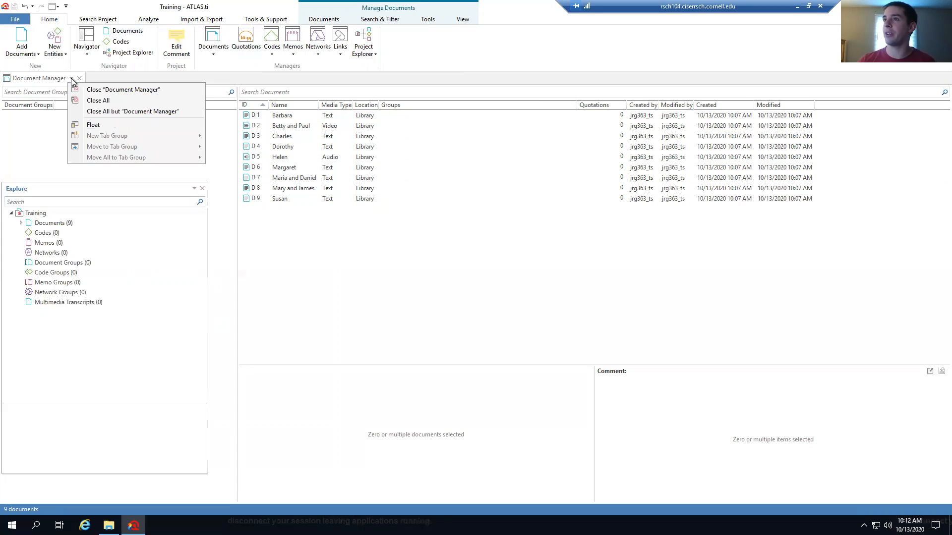
{"action": "left_click", "coordinate": [95, 125]}
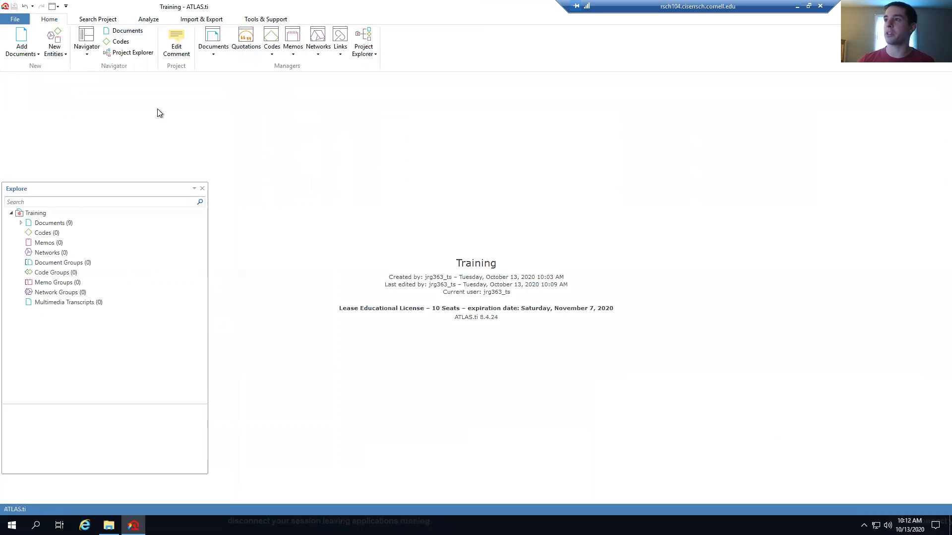
{"action": "left_click_drag", "start_coordinate": [123, 9], "coordinate": [425, 145]}
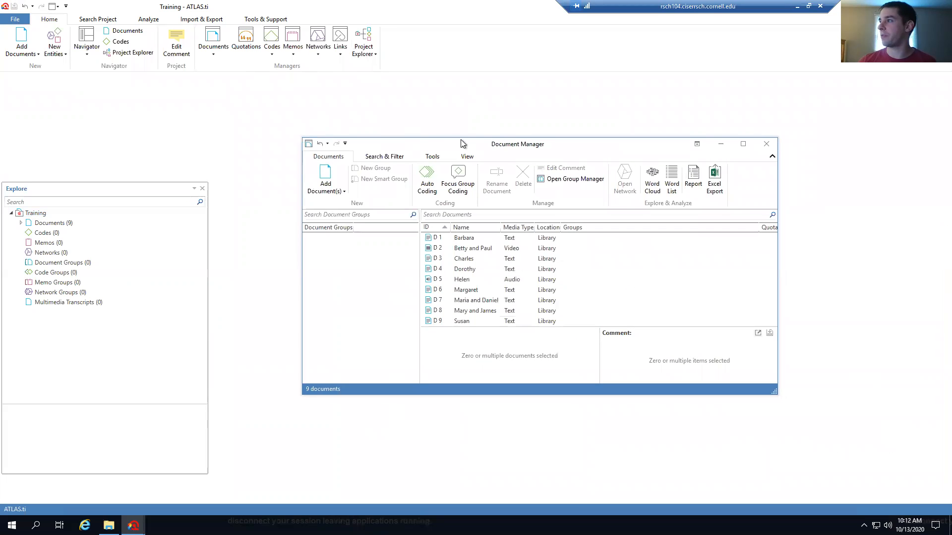
{"action": "left_click", "coordinate": [346, 145]}
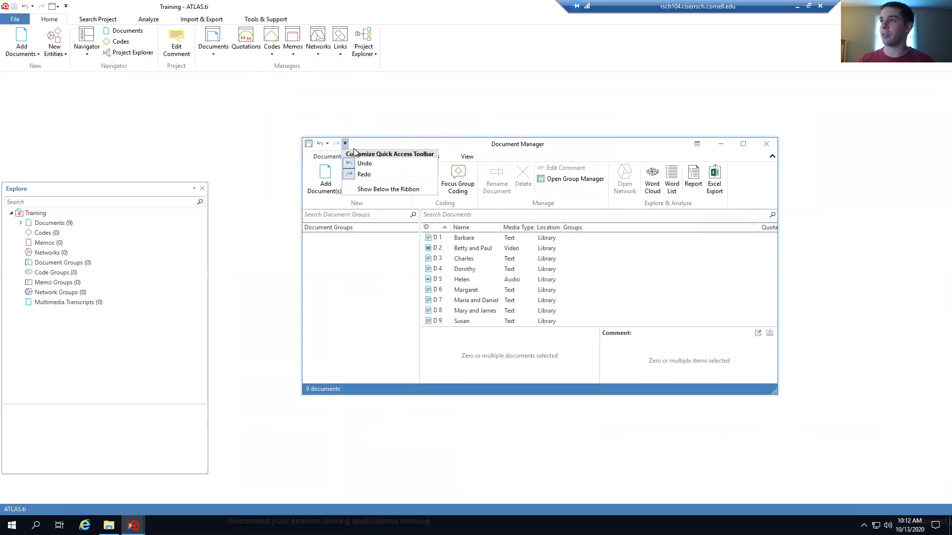
{"action": "left_click", "coordinate": [380, 144]}
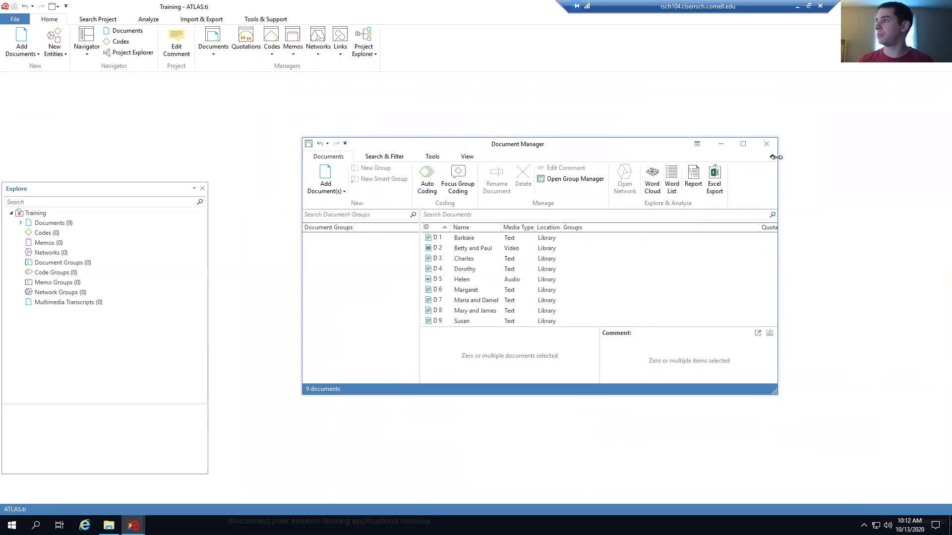
{"action": "left_click", "coordinate": [697, 144]}
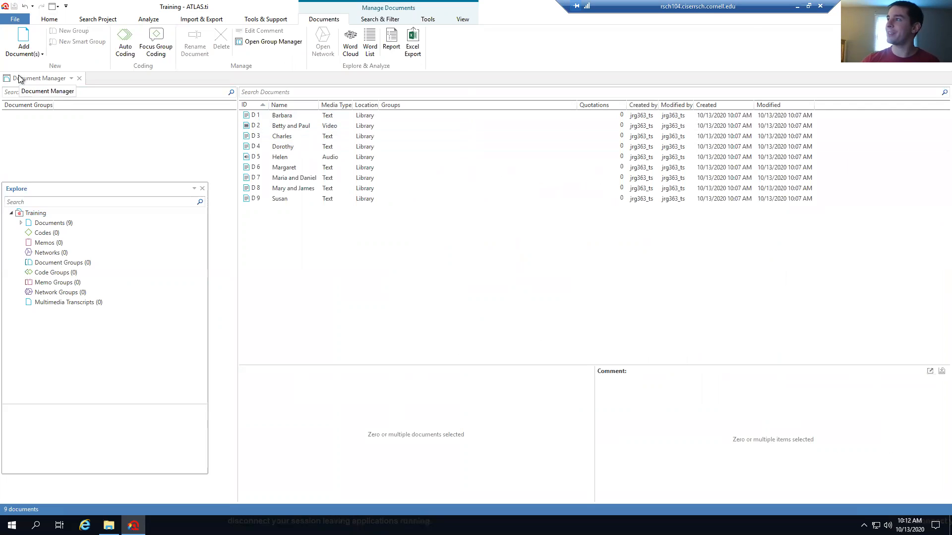
Open the Document Group Manager, narrow the Explore panel, and begin a new document group
{"action": "left_click", "coordinate": [270, 43]}
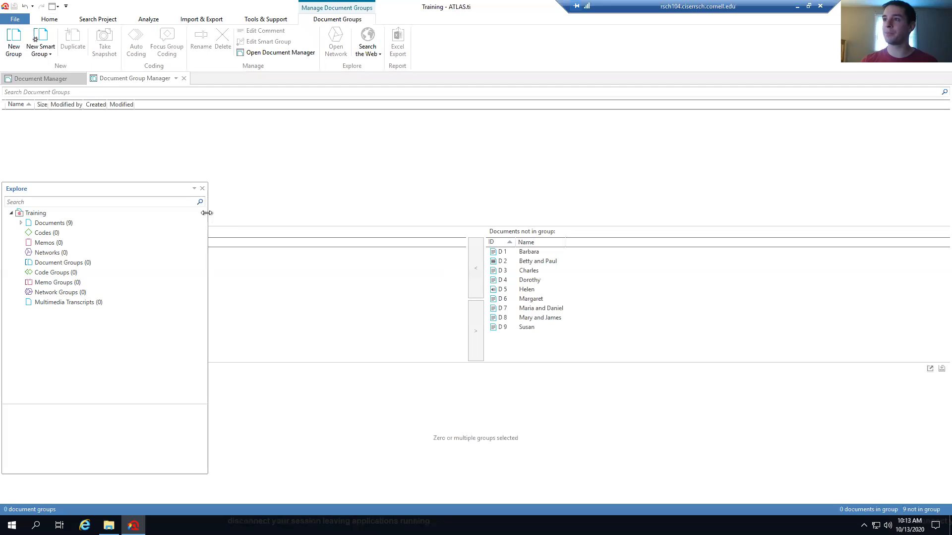
{"action": "left_click_drag", "start_coordinate": [207, 212], "coordinate": [143, 214]}
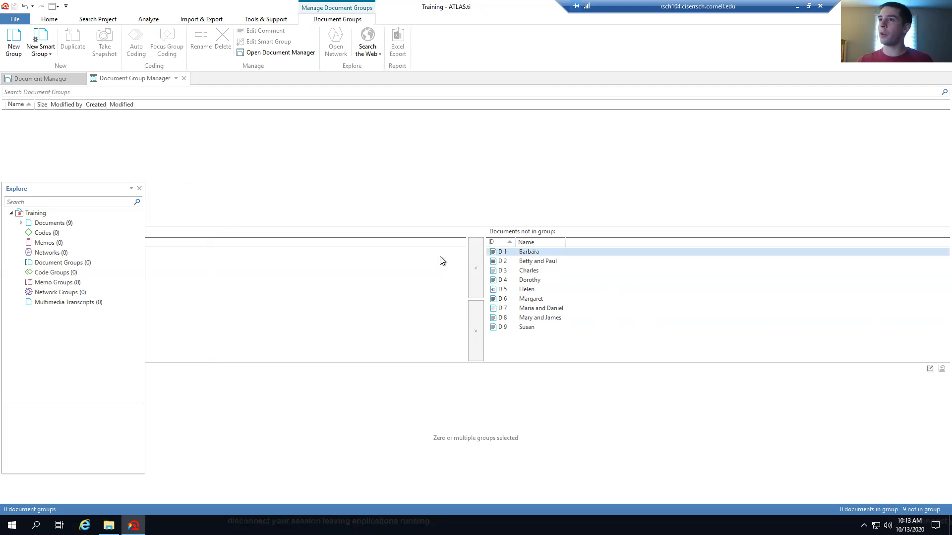
{"action": "left_click", "coordinate": [14, 42]}
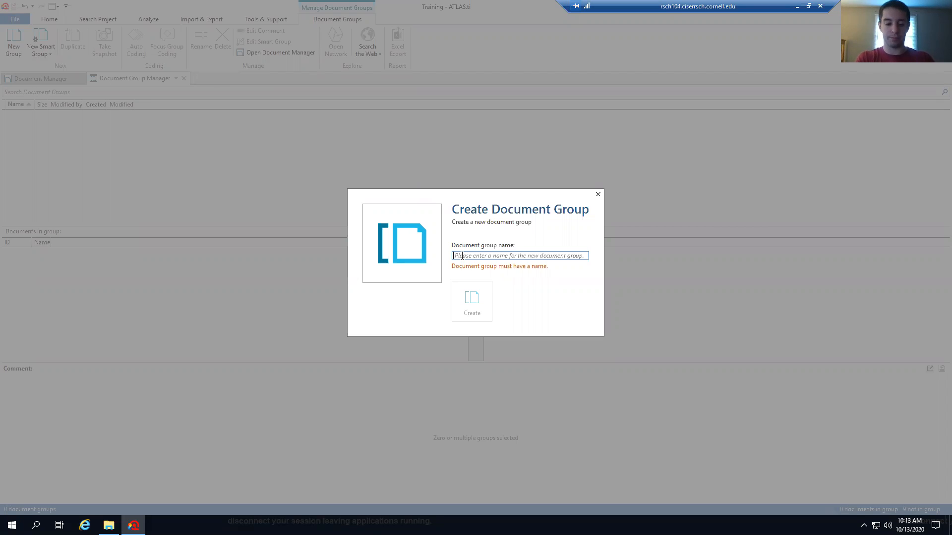
Create the Text_interviews group and add the seven text interviews, Barbara through Susan
{"action": "type", "text": "Text_"}
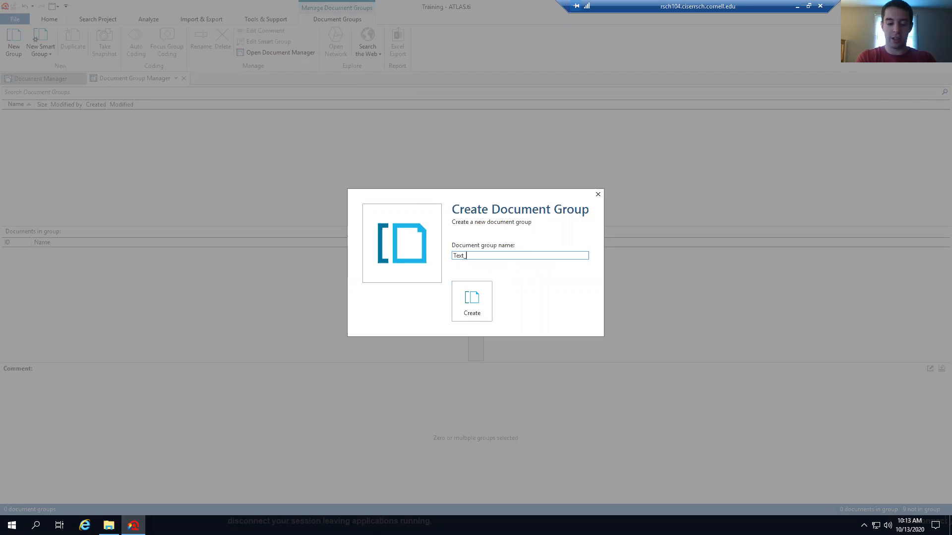
{"action": "type", "text": "interviews"}
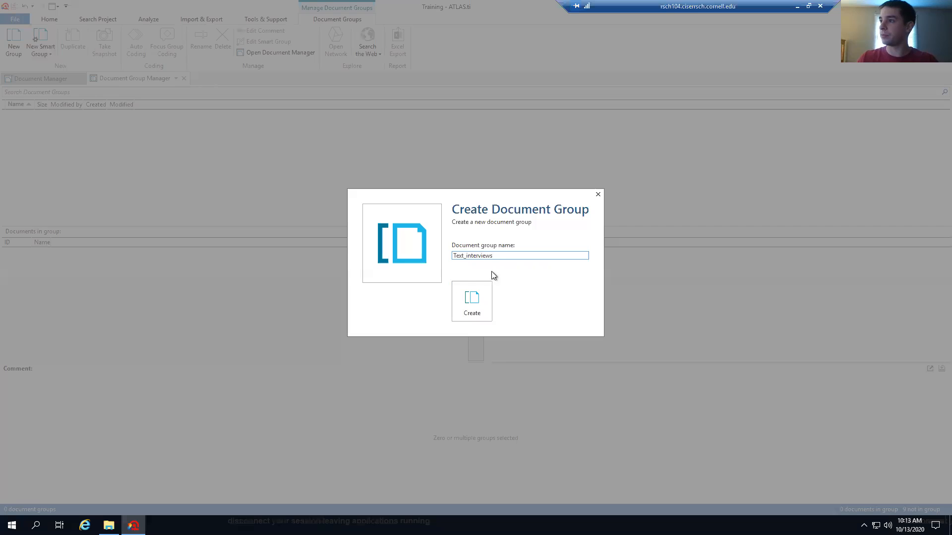
{"action": "left_click", "coordinate": [486, 308]}
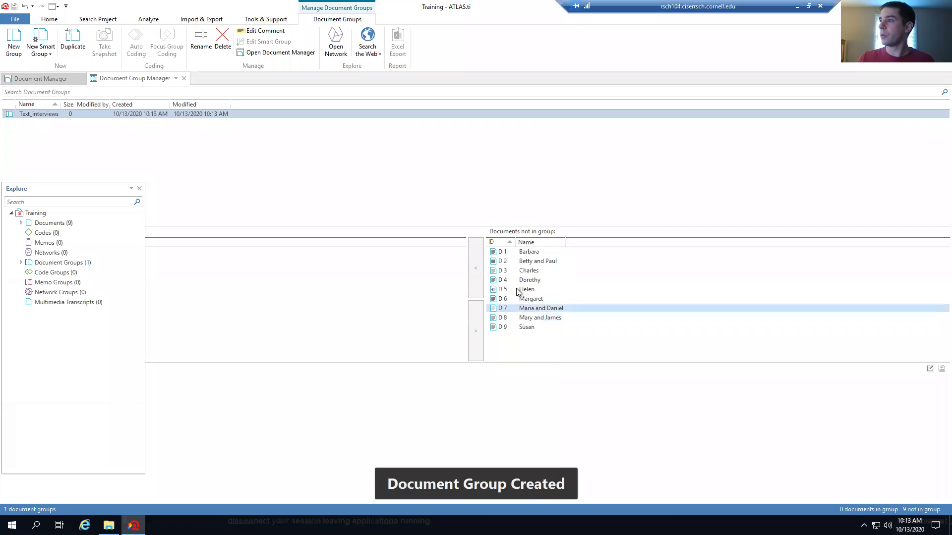
{"action": "left_click", "coordinate": [528, 253]}
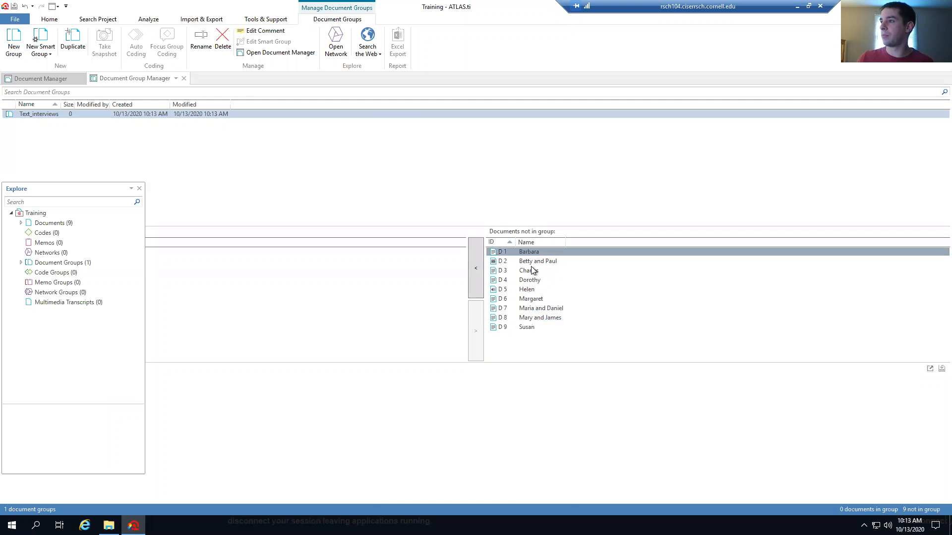
{"action": "left_click", "coordinate": [531, 272], "text": "ctrl"}
{"action": "left_click", "coordinate": [534, 281], "text": "ctrl"}
{"action": "left_click", "coordinate": [537, 299], "text": "ctrl"}
{"action": "left_click", "coordinate": [540, 308], "text": "ctrl"}
{"action": "left_click", "coordinate": [538, 318], "text": "ctrl"}
{"action": "left_click", "coordinate": [528, 327], "text": "ctrl"}
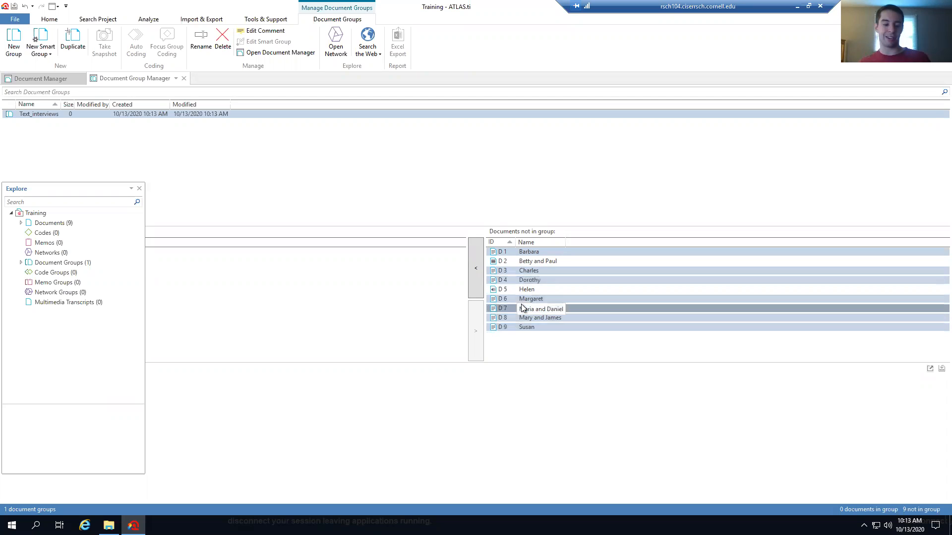
{"action": "left_click", "coordinate": [476, 276]}
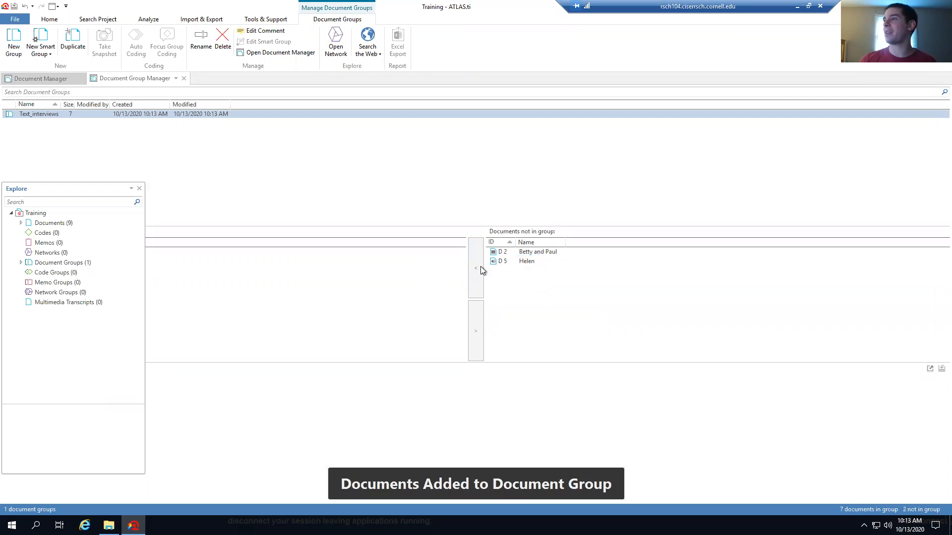
Check that Betty and Paul and Helen stay outside the group, and float the explorer off the lists
{"action": "left_click", "coordinate": [527, 256]}
{"action": "left_click", "coordinate": [528, 259]}
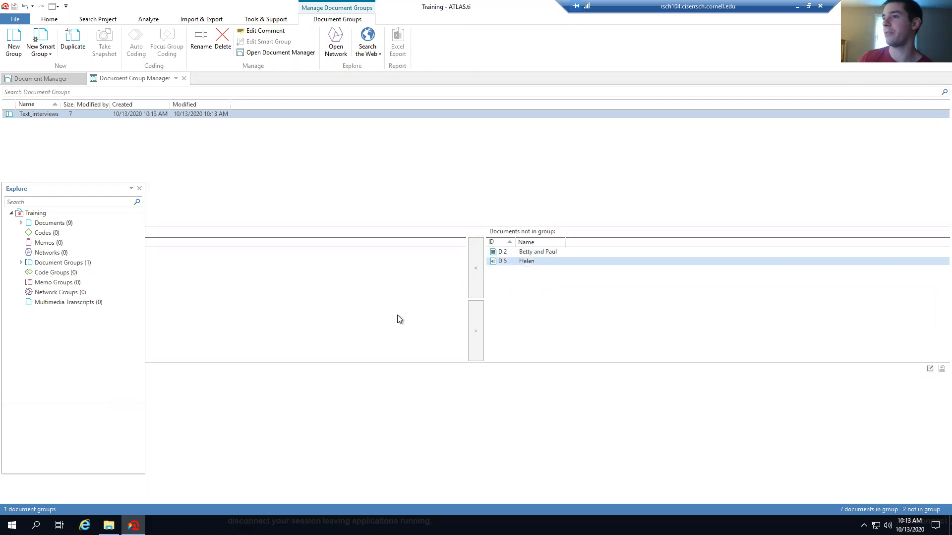
{"action": "mouse_move", "coordinate": [78, 192]}
{"action": "left_mouse_down"}
{"action": "mouse_move", "coordinate": [153, 410]}
{"action": "mouse_move", "coordinate": [113, 383]}
{"action": "mouse_move", "coordinate": [79, 199]}
{"action": "left_mouse_up"}
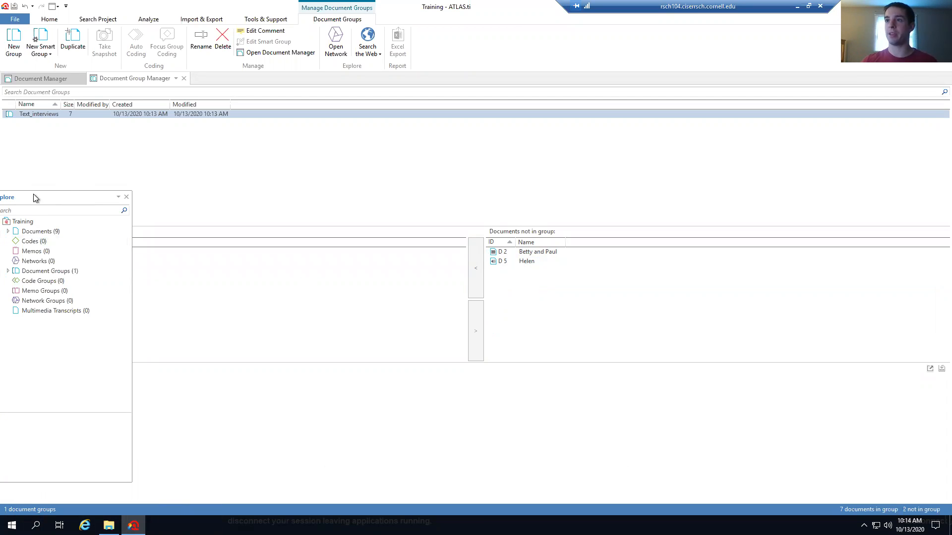
{"action": "left_click_drag", "start_coordinate": [33, 198], "coordinate": [252, 209]}
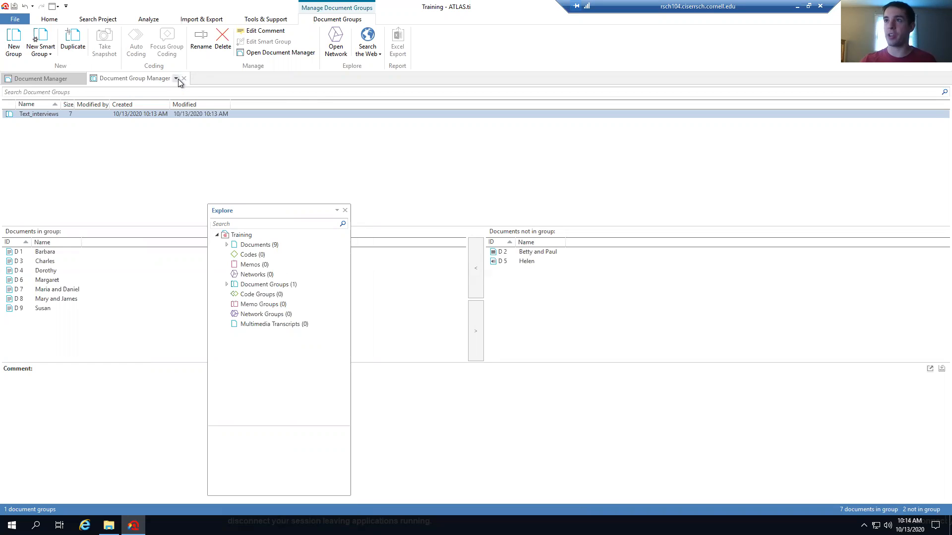
Dock the project explorer on the left and close the Document Group Manager
{"action": "left_click", "coordinate": [34, 79]}
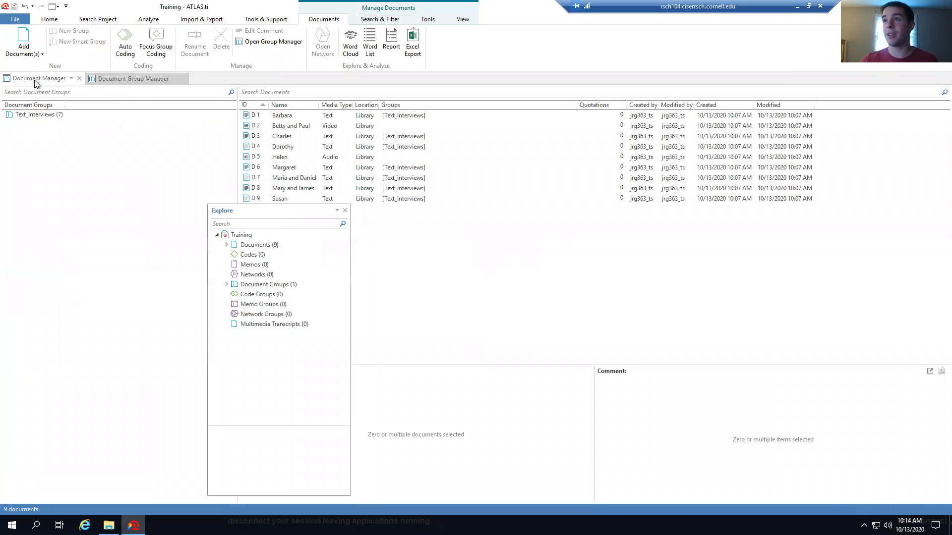
{"action": "left_click", "coordinate": [127, 81]}
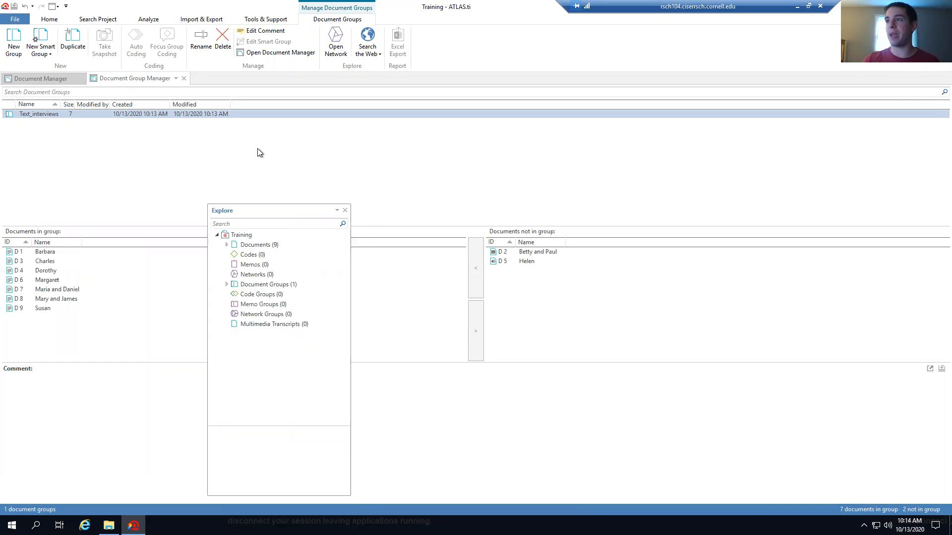
{"action": "left_click_drag", "start_coordinate": [259, 211], "coordinate": [46, 262]}
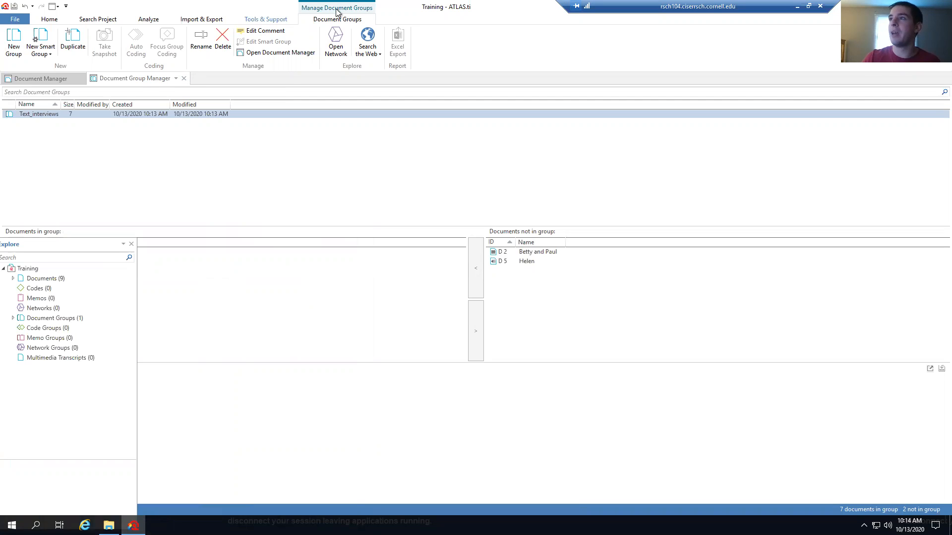
{"action": "left_click", "coordinate": [185, 79]}
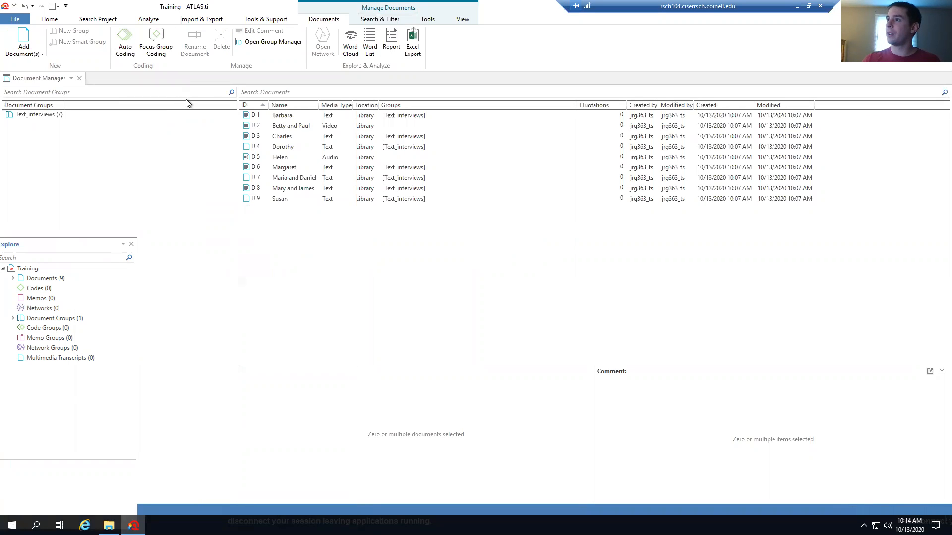
Open D 1 Barbara, dock the explorer beside it, and select Henry's opening question
{"action": "double_click", "coordinate": [286, 117]}
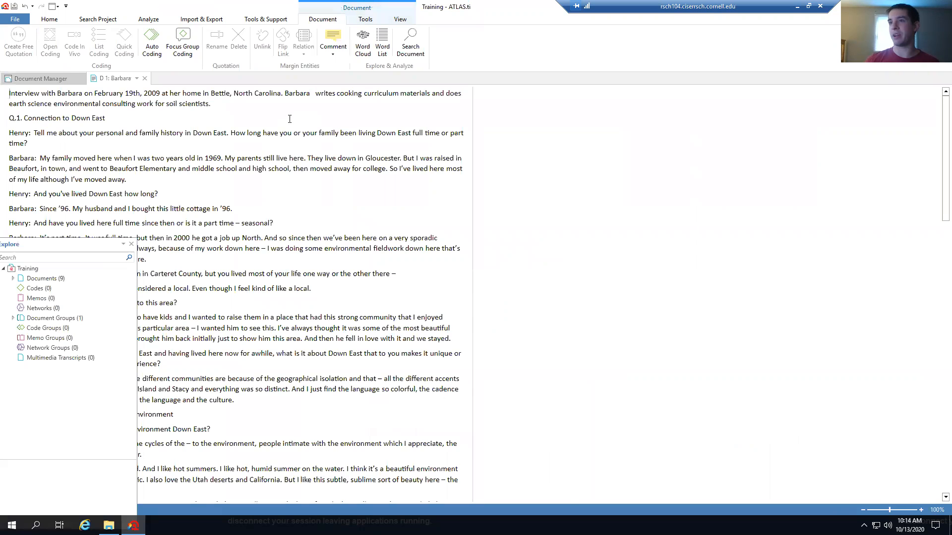
{"action": "left_click", "coordinate": [123, 244]}
{"action": "left_click", "coordinate": [135, 256]}
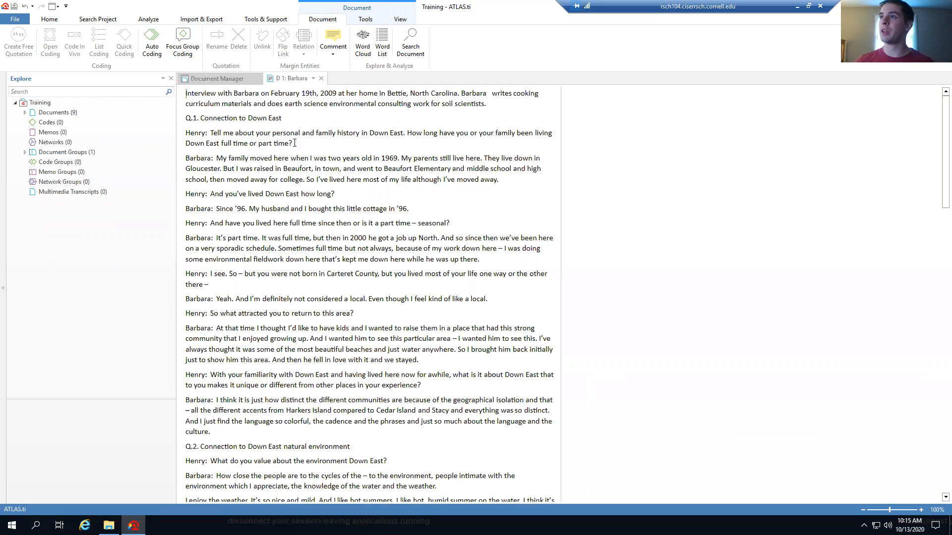
{"action": "left_click", "coordinate": [213, 133], "text": "shift"}
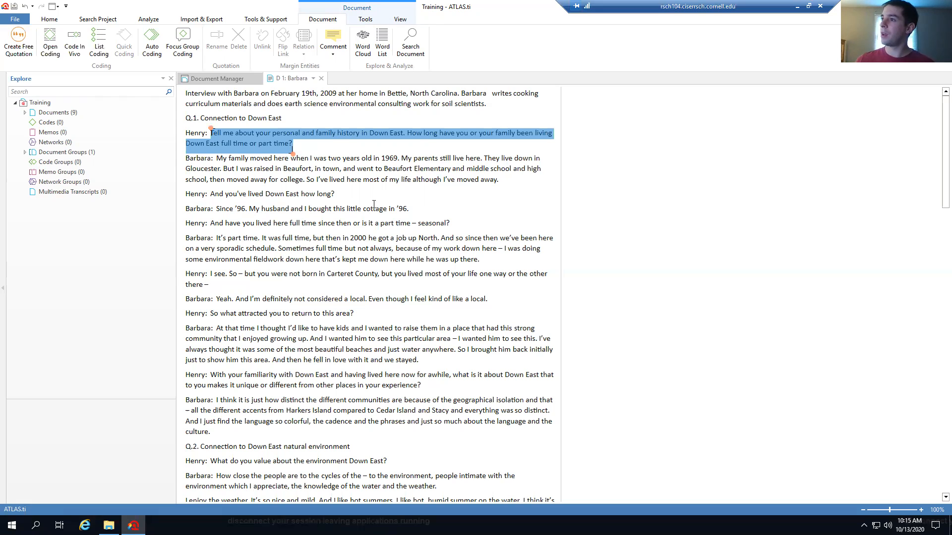
Select Barbara's sentence 'My husband and I bought this little cottage in '96.'
{"action": "left_click", "coordinate": [251, 208]}
{"action": "left_click_drag", "start_coordinate": [250, 208], "coordinate": [416, 209]}
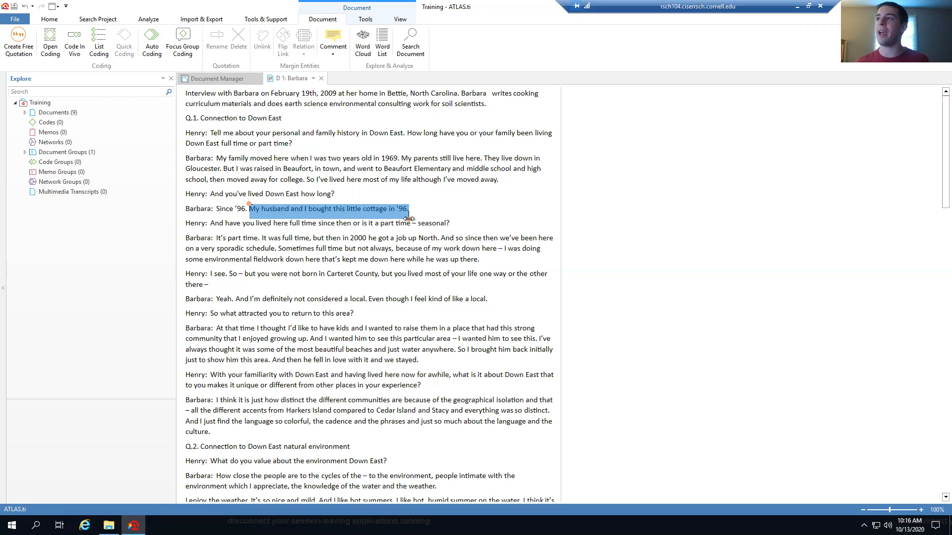
{"action": "mouse_move", "coordinate": [250, 203]}
{"action": "left_mouse_down"}
{"action": "mouse_move", "coordinate": [258, 194]}
{"action": "mouse_move", "coordinate": [278, 206]}
{"action": "mouse_move", "coordinate": [256, 207]}
{"action": "left_mouse_up"}
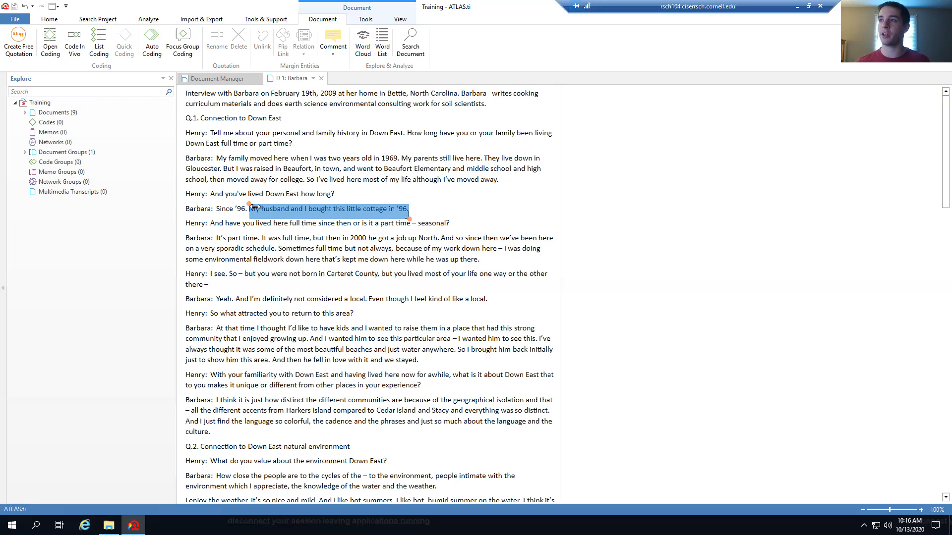
Open-code the cottage sentence with two new codes, Purchase and happiness
{"action": "right_click", "coordinate": [312, 210]}
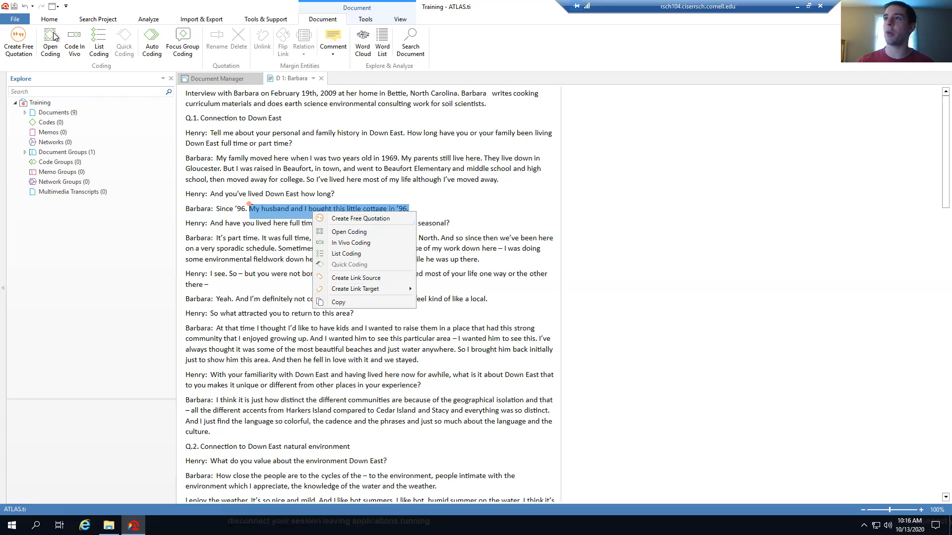
{"action": "left_click", "coordinate": [363, 235]}
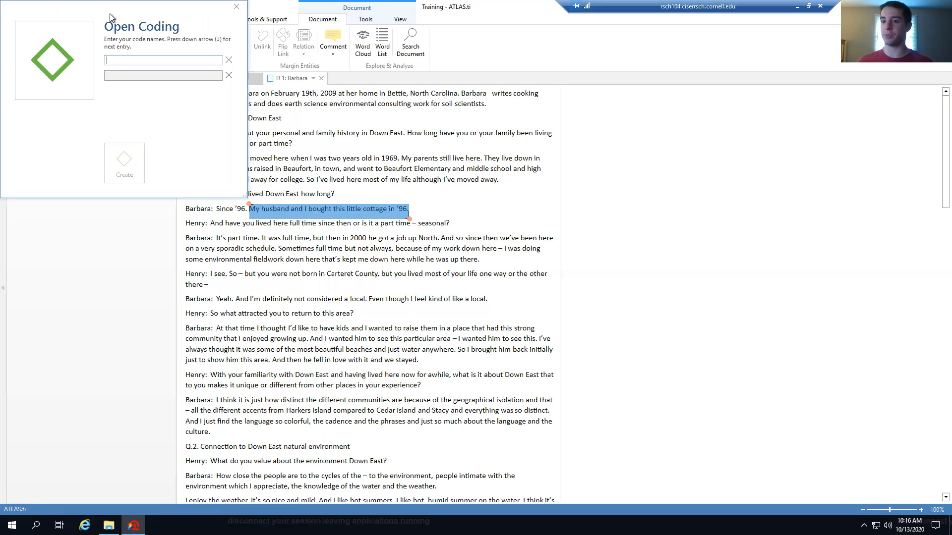
{"action": "left_click", "coordinate": [131, 59]}
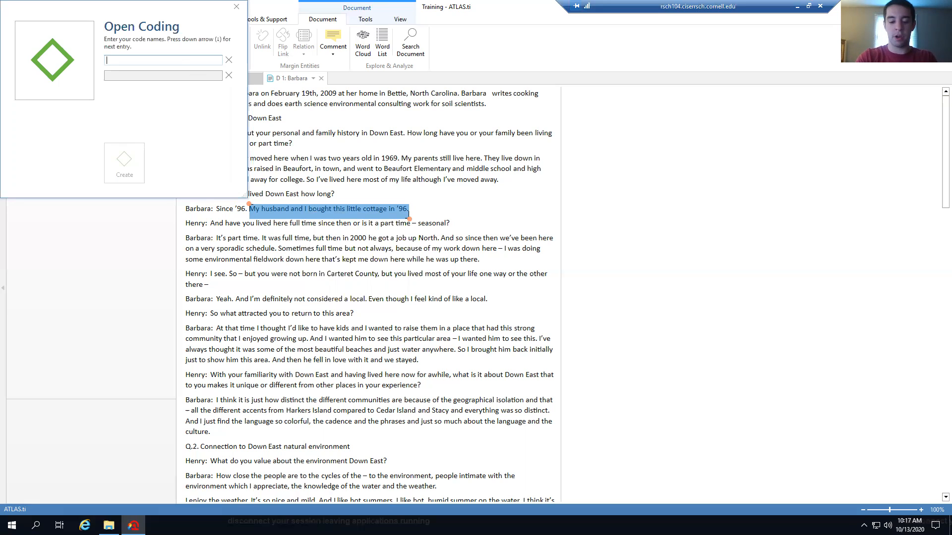
{"action": "type", "text": "Purchase"}
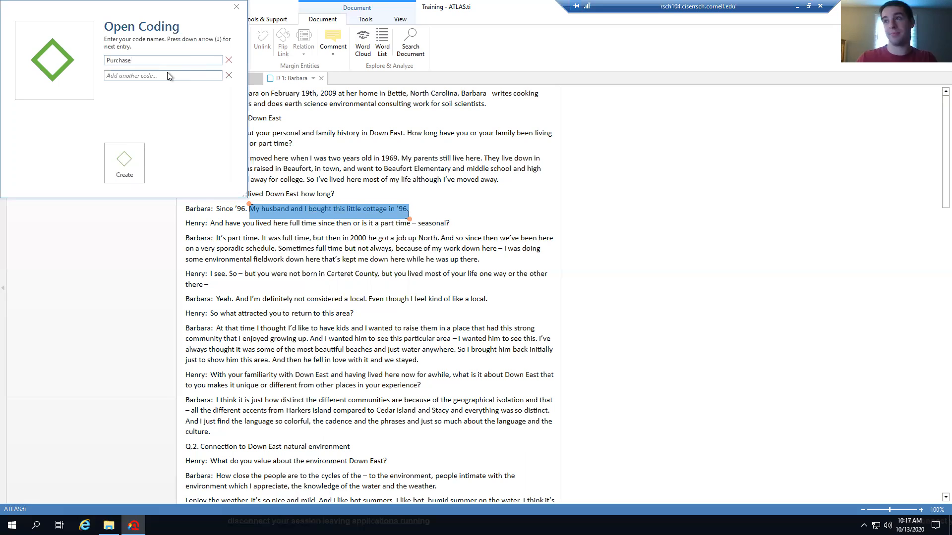
{"action": "left_click", "coordinate": [166, 73]}
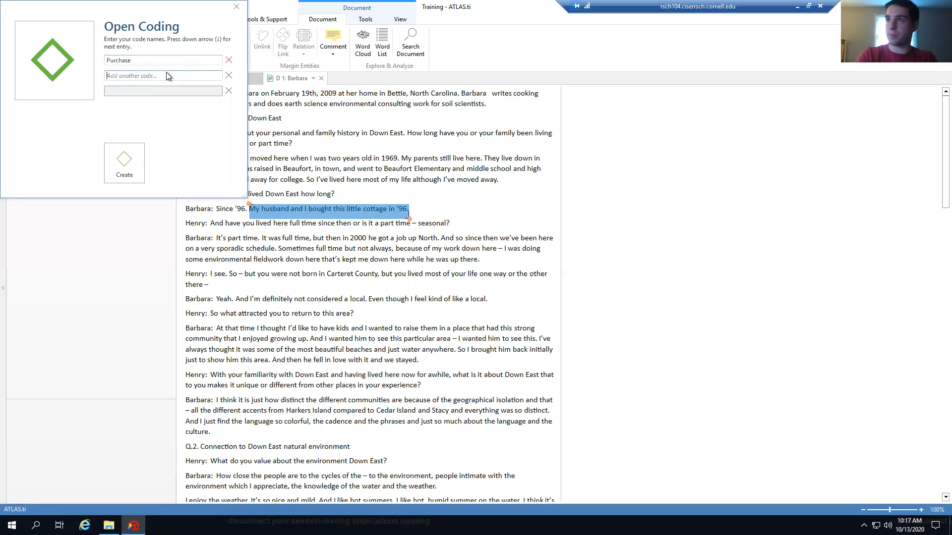
{"action": "type", "text": "happiness"}
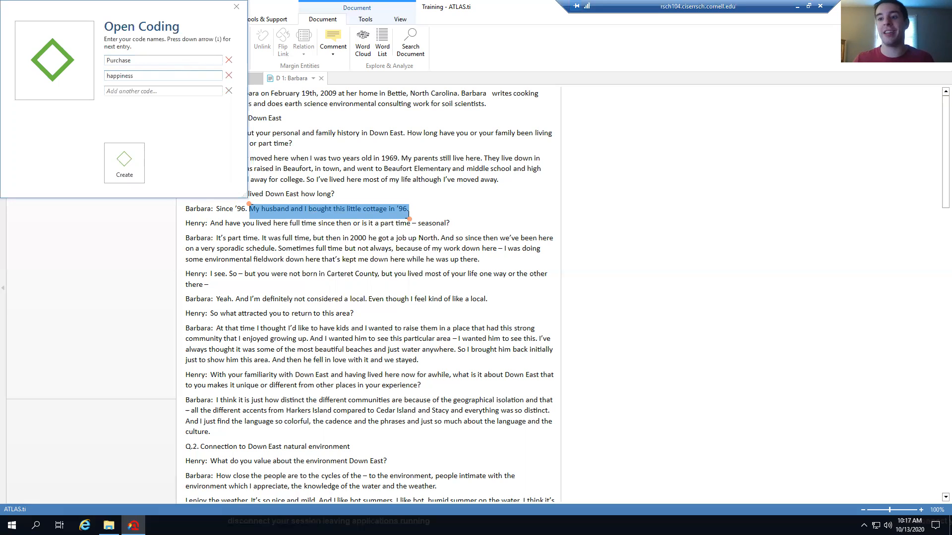
{"action": "left_click", "coordinate": [123, 170]}
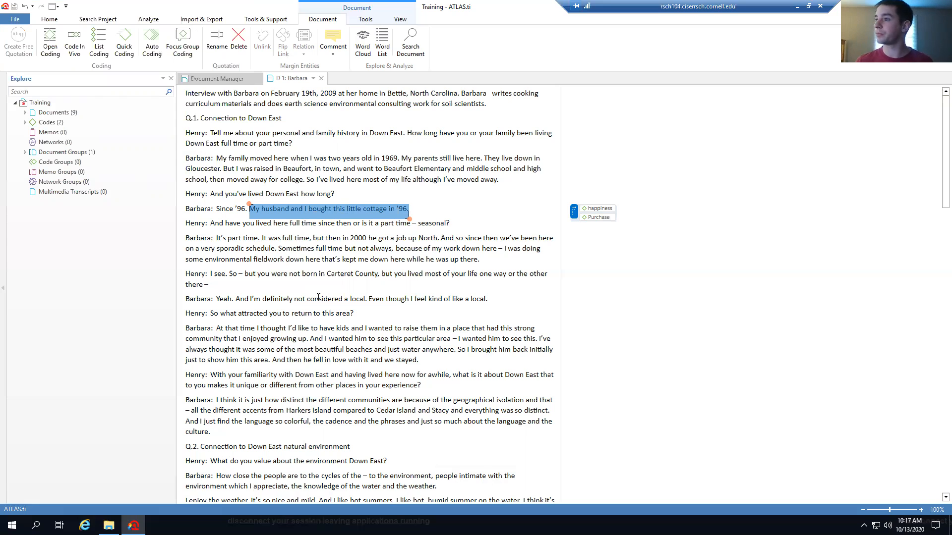
Select Barbara's line about not being considered a local and code it with a new code, interesting
{"action": "scroll", "coordinate": [319, 298], "scroll_direction": "down", "scroll_amount": 3}
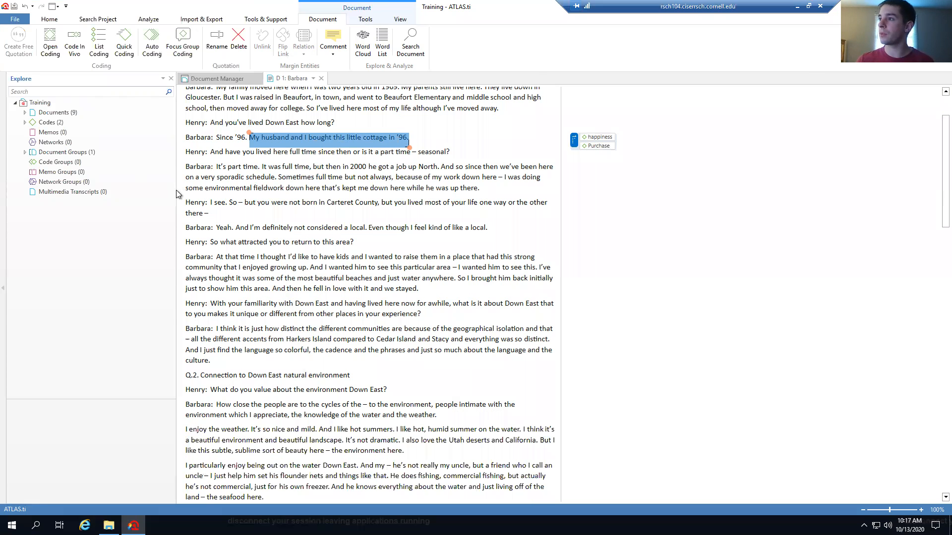
{"action": "left_click", "coordinate": [298, 230]}
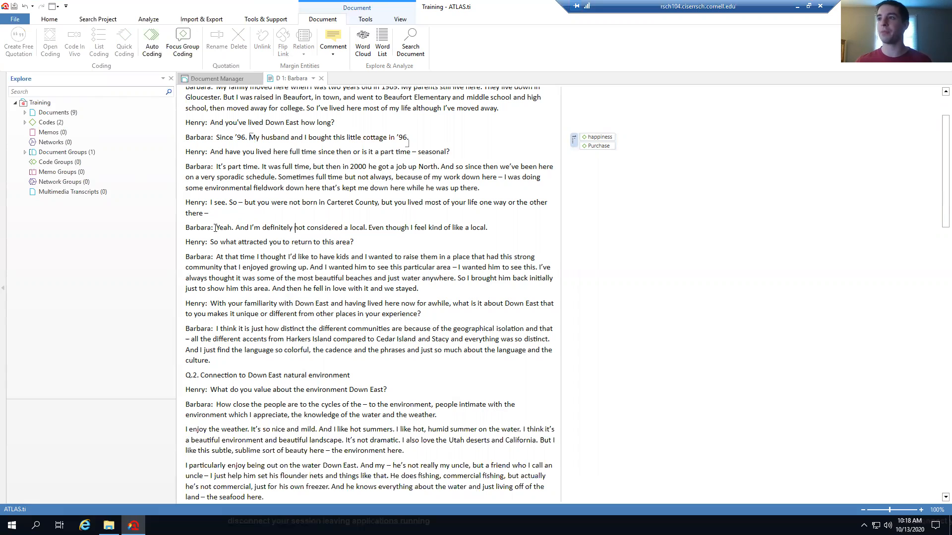
{"action": "left_click_drag", "start_coordinate": [217, 228], "coordinate": [491, 230]}
{"action": "left_click", "coordinate": [282, 228]}
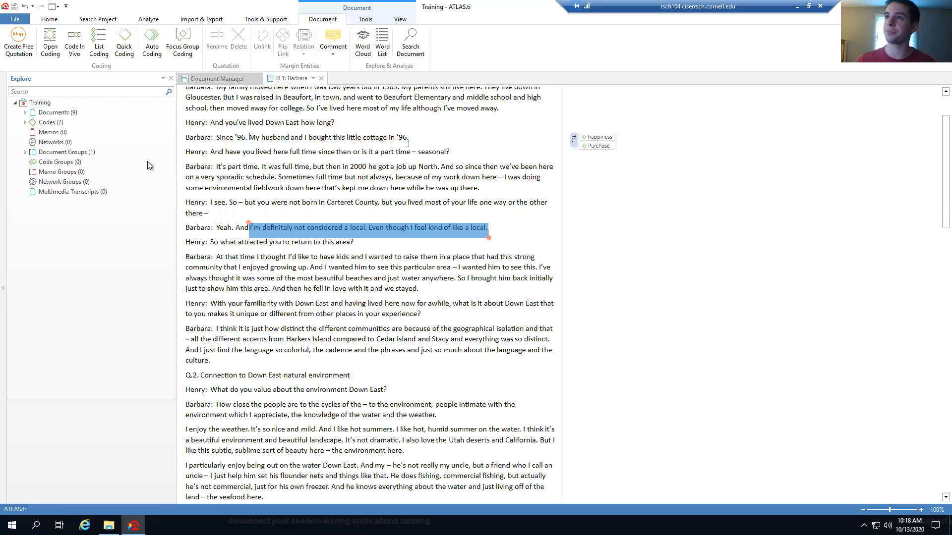
{"action": "left_click", "coordinate": [50, 50]}
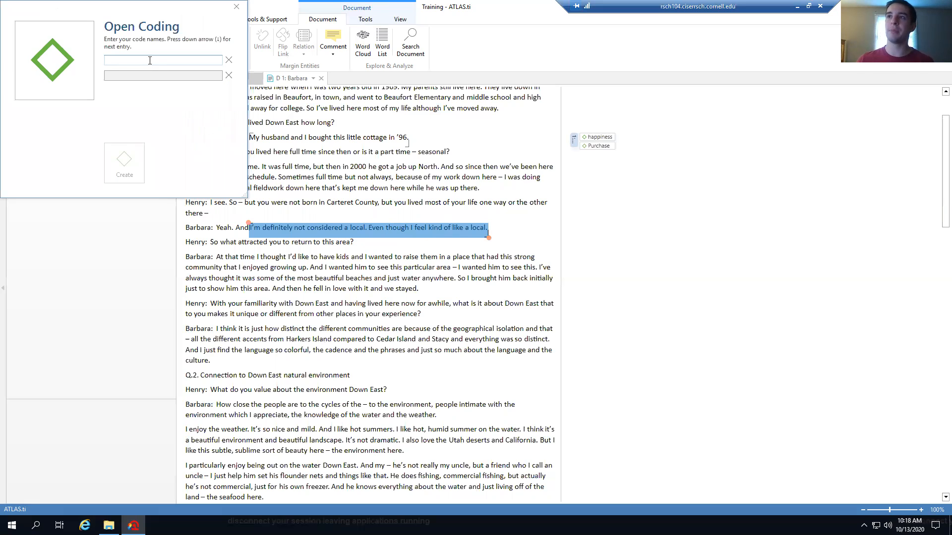
{"action": "type", "text": "int"}
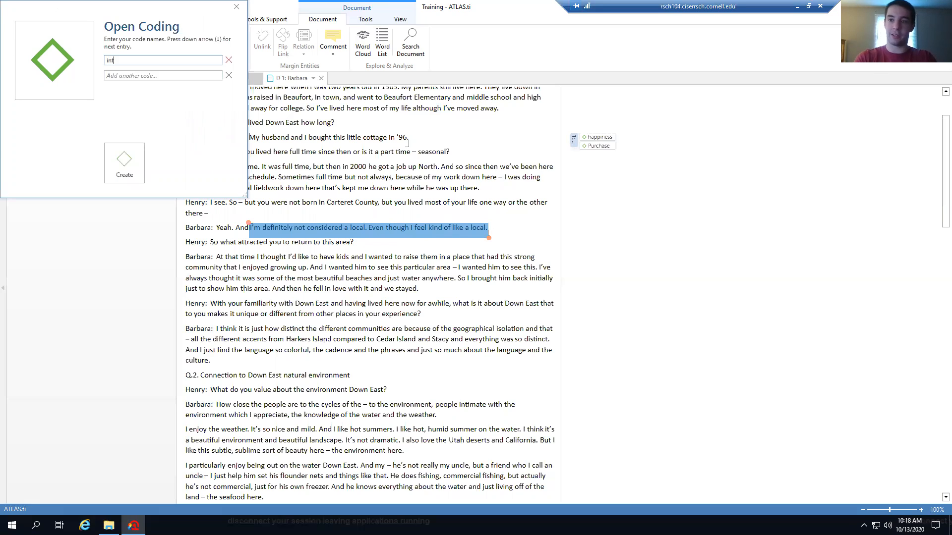
{"action": "type", "text": "eresting"}
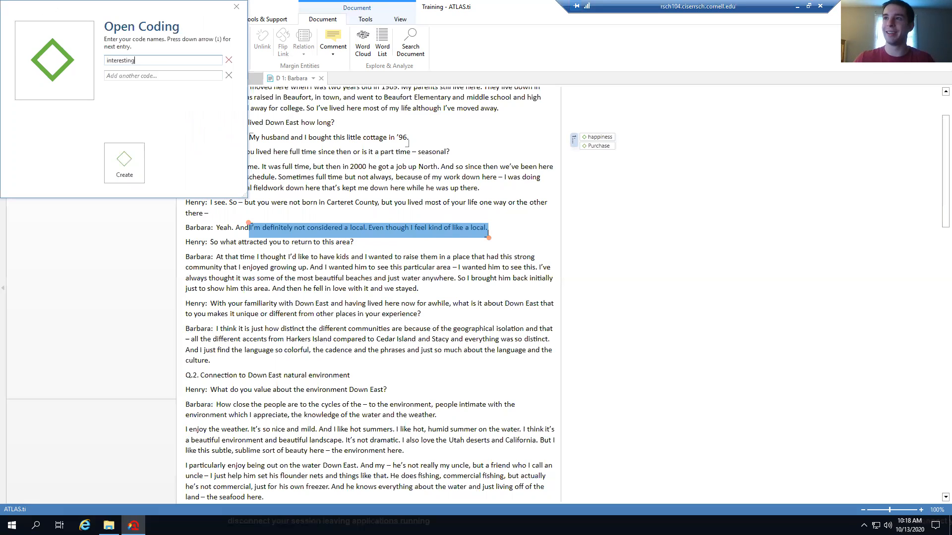
{"action": "left_click", "coordinate": [124, 165]}
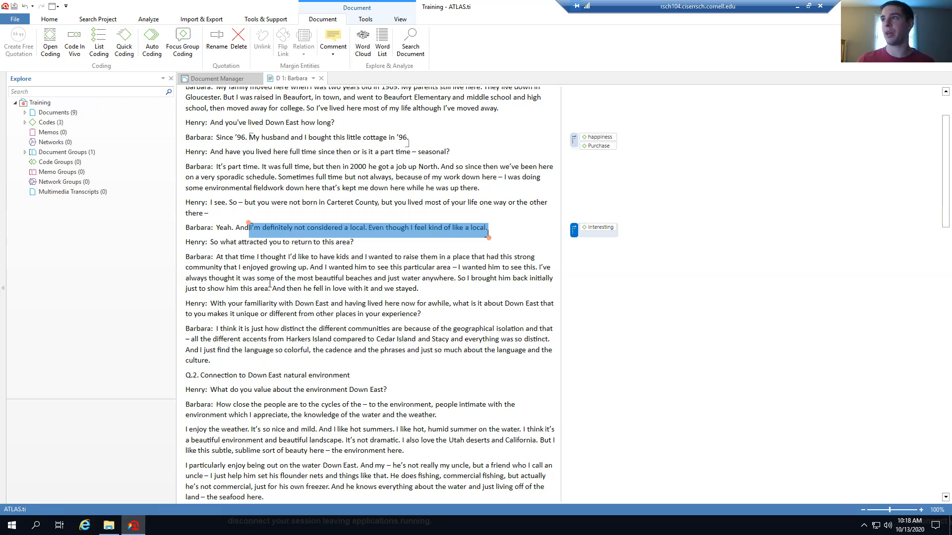
{"action": "scroll", "coordinate": [277, 280], "scroll_direction": "down", "scroll_amount": 5}
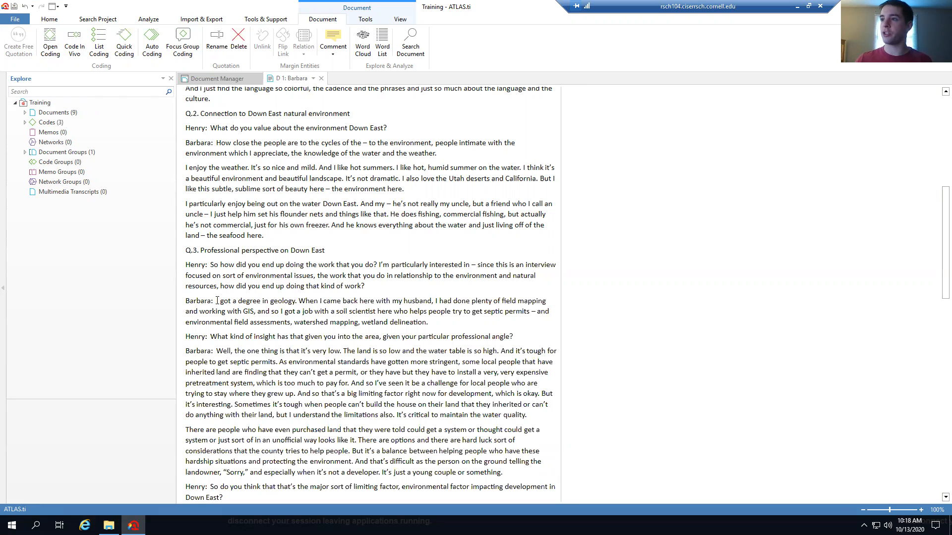
Apply the existing interesting code to the phrase 'I got a degree in geology' via List Coding
{"action": "left_click_drag", "start_coordinate": [215, 301], "coordinate": [296, 301]}
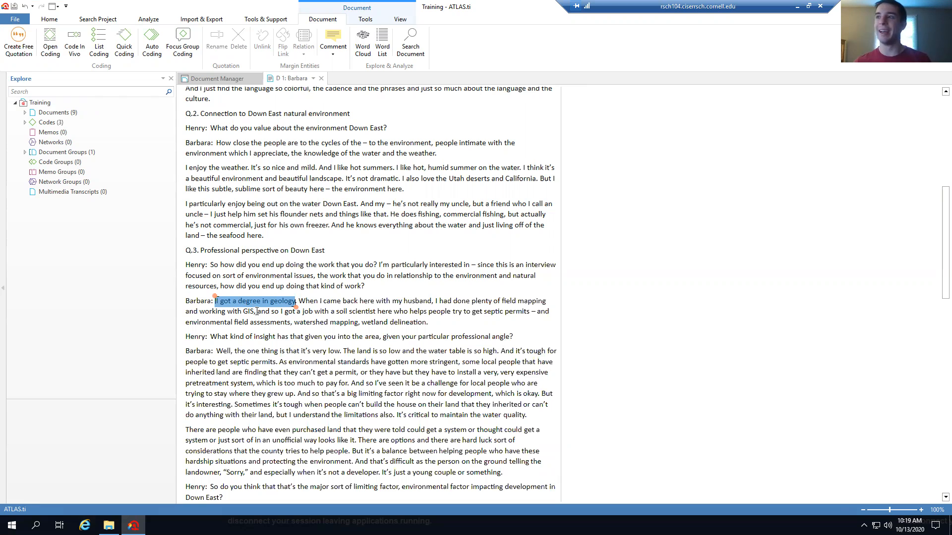
{"action": "left_click", "coordinate": [102, 43]}
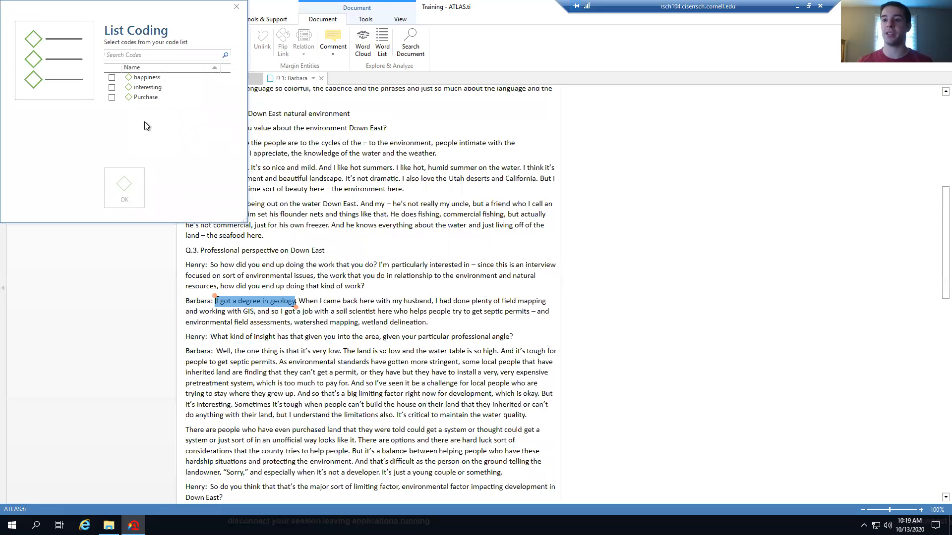
{"action": "left_click", "coordinate": [112, 87]}
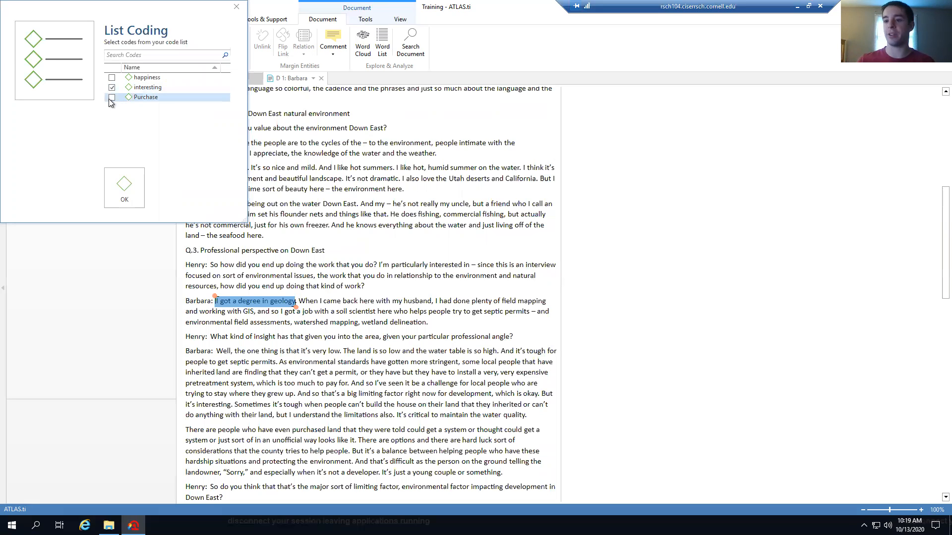
{"action": "left_click", "coordinate": [124, 188]}
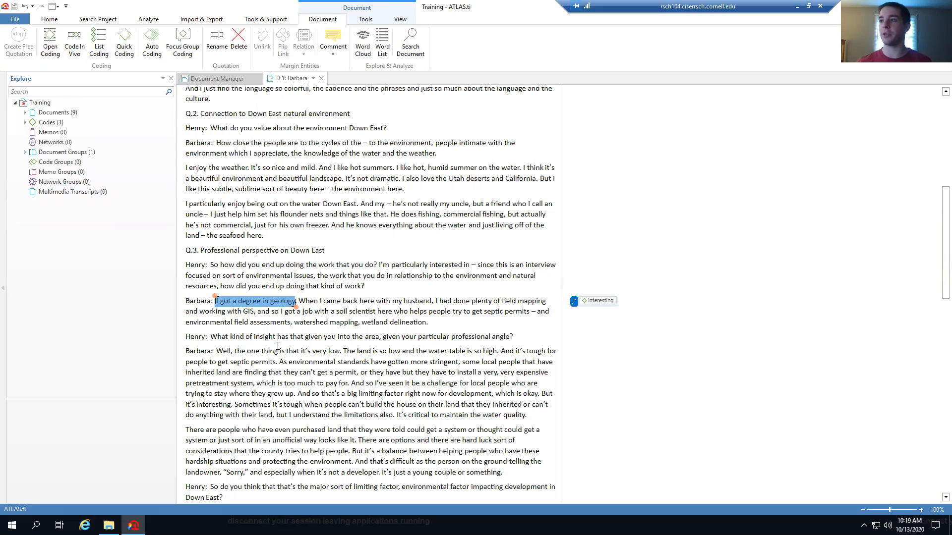
{"action": "scroll", "coordinate": [277, 344], "scroll_direction": "down", "scroll_amount": 3}
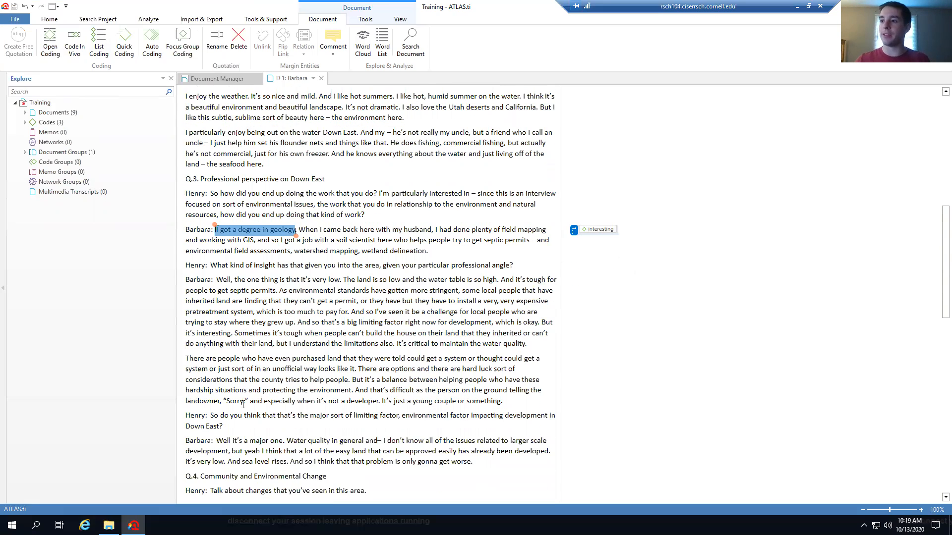
{"action": "scroll", "coordinate": [227, 426], "scroll_direction": "down", "scroll_amount": 2}
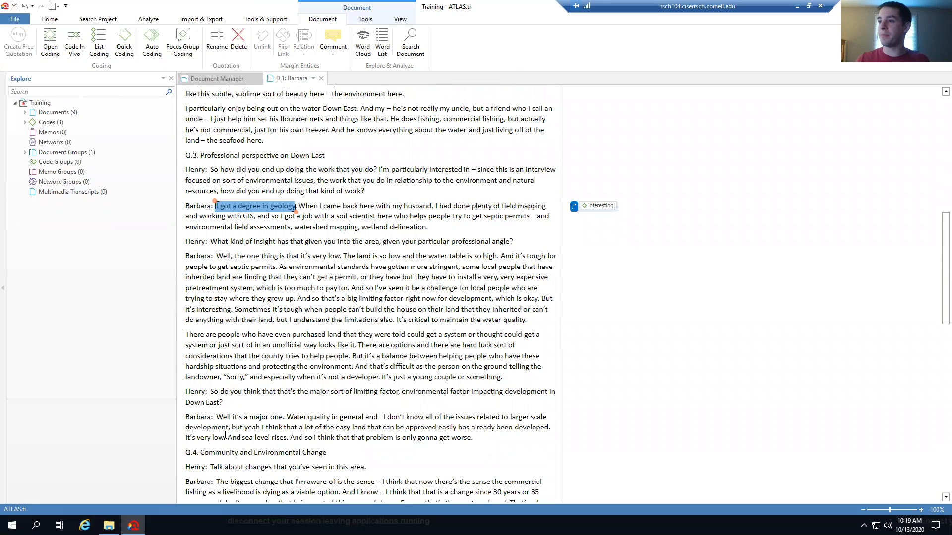
{"action": "scroll", "coordinate": [230, 394], "scroll_direction": "down", "scroll_amount": 1}
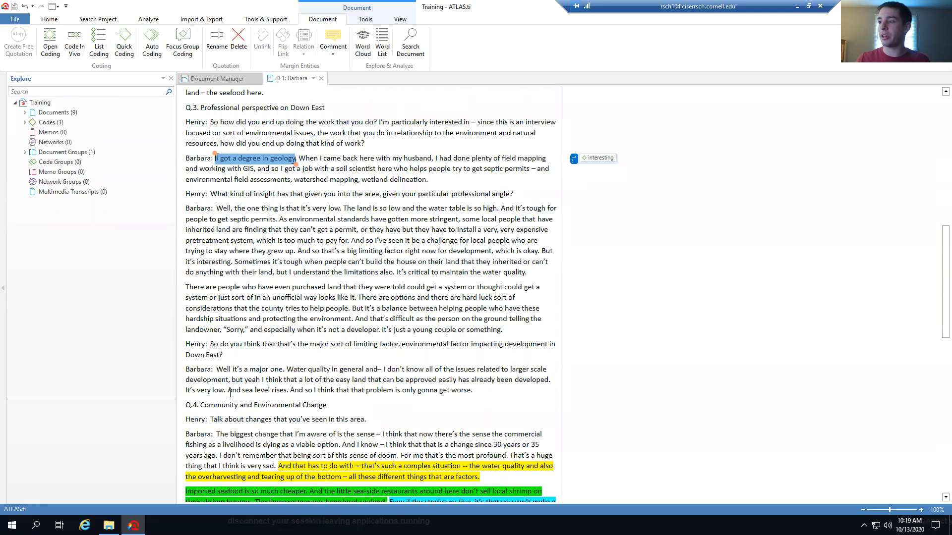
{"action": "scroll", "coordinate": [230, 394], "scroll_direction": "up", "scroll_amount": 1}
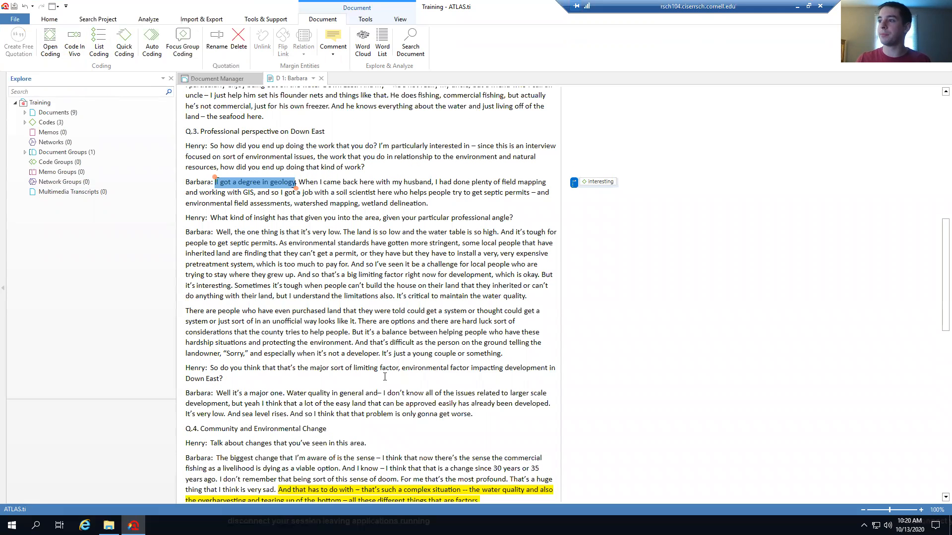
Code 'limiting factor' in Henry's question in vivo as limiting factor
{"action": "left_click_drag", "start_coordinate": [353, 368], "coordinate": [399, 369]}
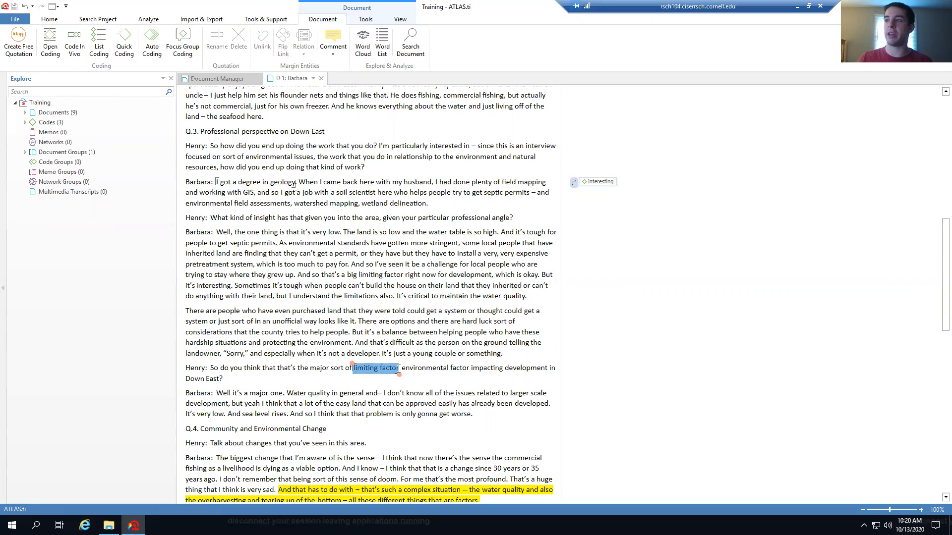
{"action": "left_click", "coordinate": [79, 47]}
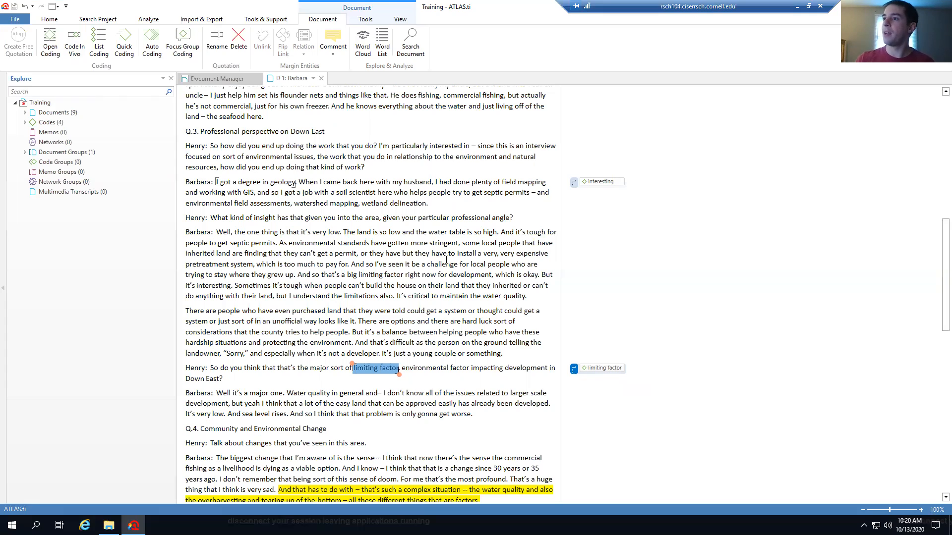
{"action": "scroll", "coordinate": [396, 296], "scroll_direction": "down", "scroll_amount": 12}
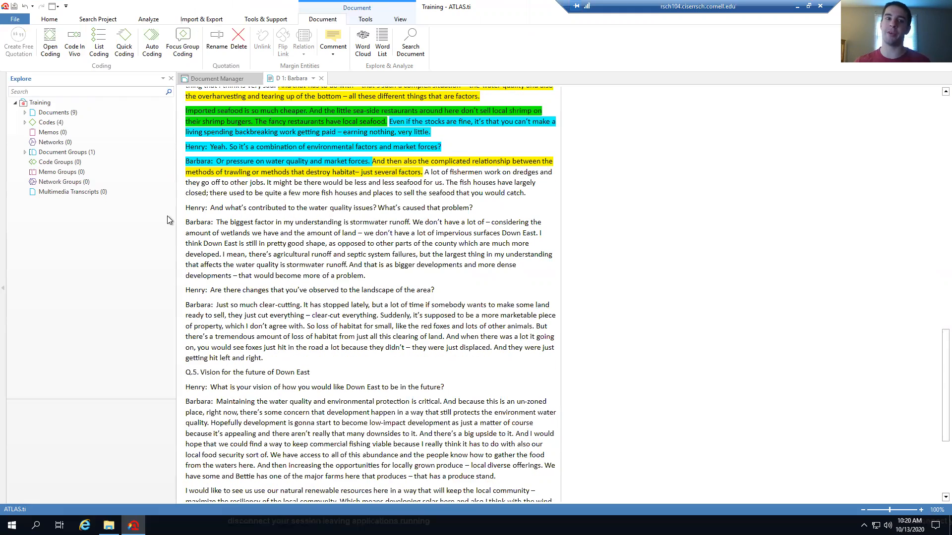
Select Barbara's whole stormwater runoff answer and bring up the List Coding window for it
{"action": "left_click", "coordinate": [187, 219]}
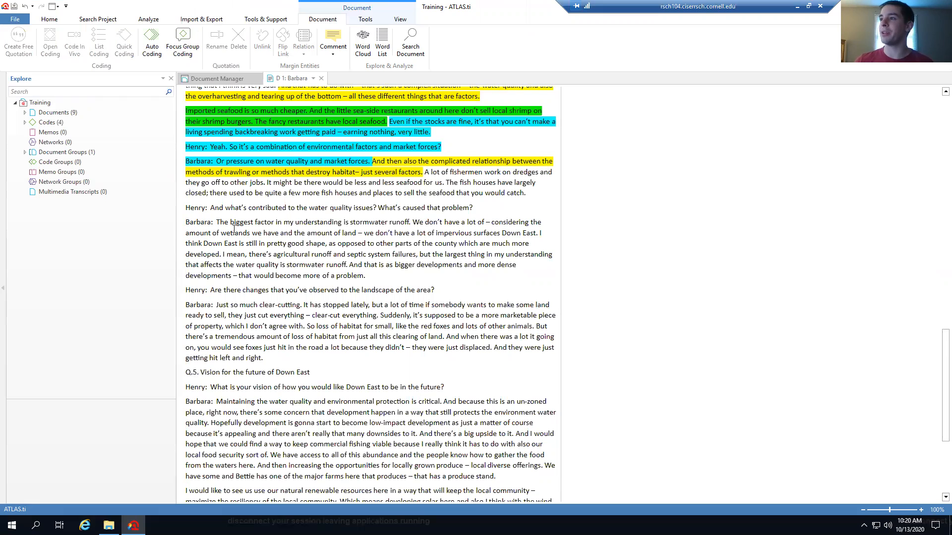
{"action": "left_click_drag", "start_coordinate": [368, 276], "coordinate": [174, 220]}
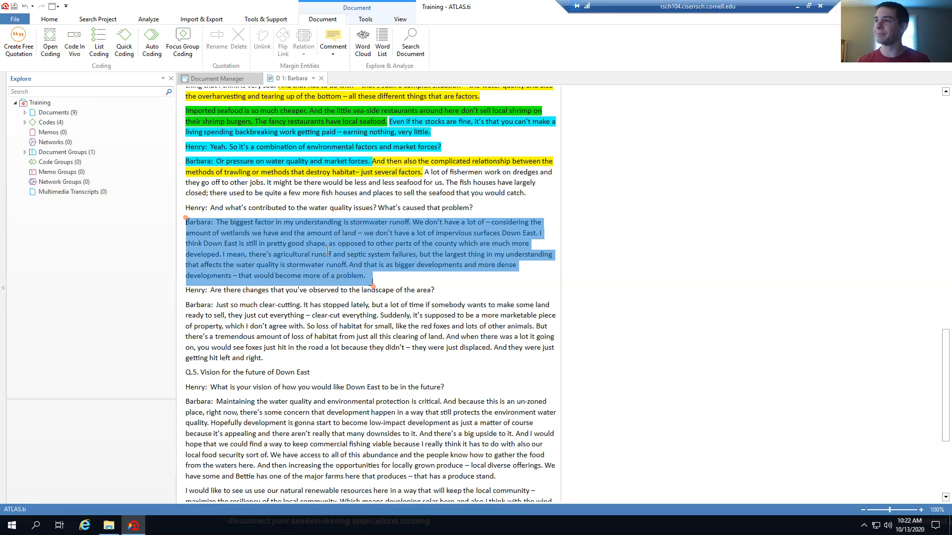
{"action": "right_click", "coordinate": [327, 252]}
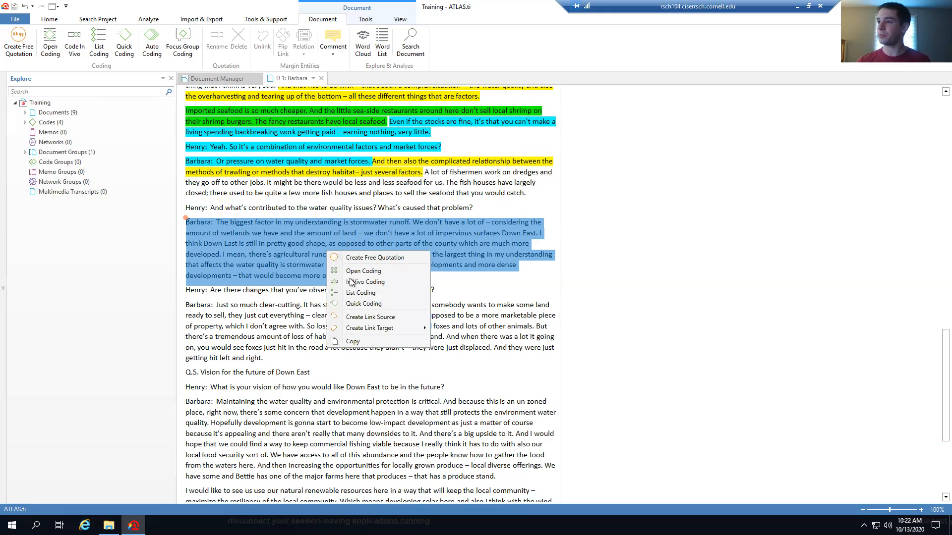
{"action": "left_click", "coordinate": [370, 294]}
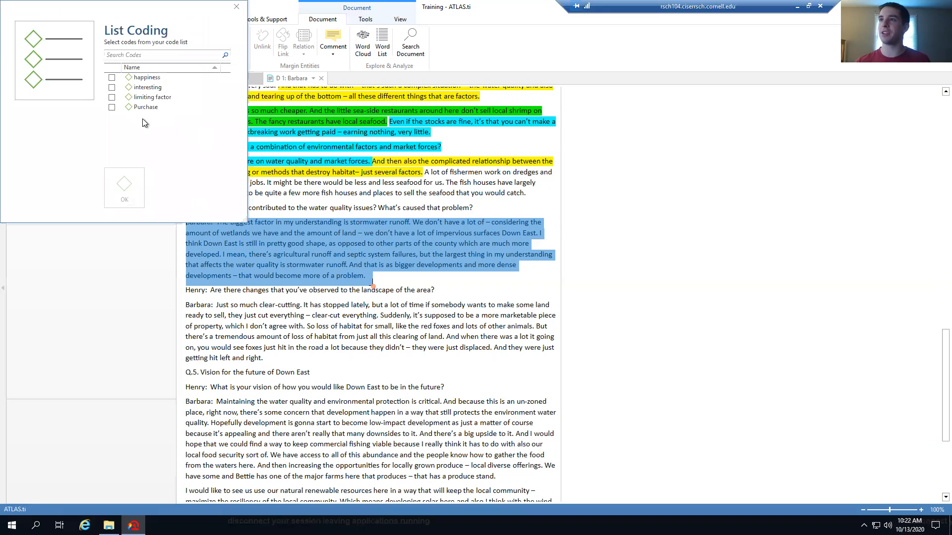
Tick happiness and Purchase in List Coding and apply them to the stormwater answer
{"action": "left_click", "coordinate": [112, 78]}
{"action": "left_click", "coordinate": [111, 107]}
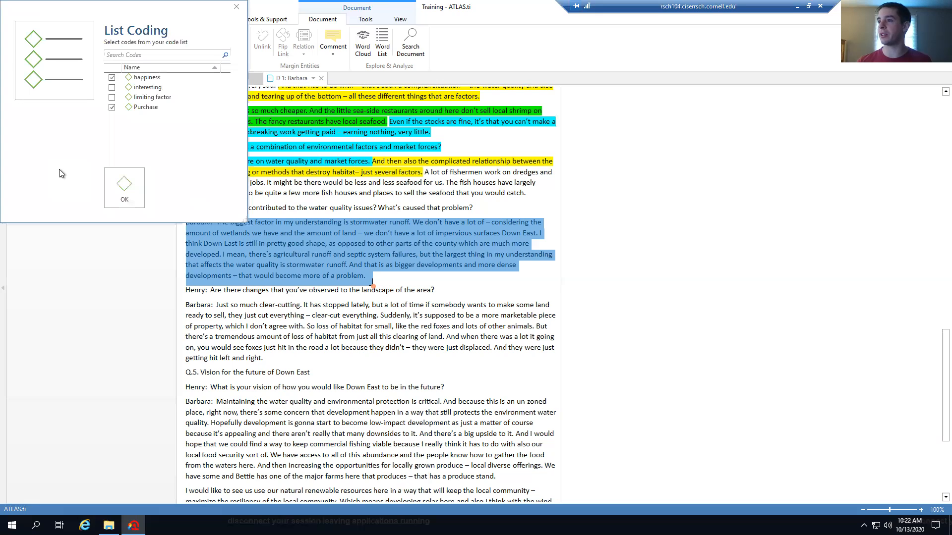
{"action": "left_click", "coordinate": [123, 180]}
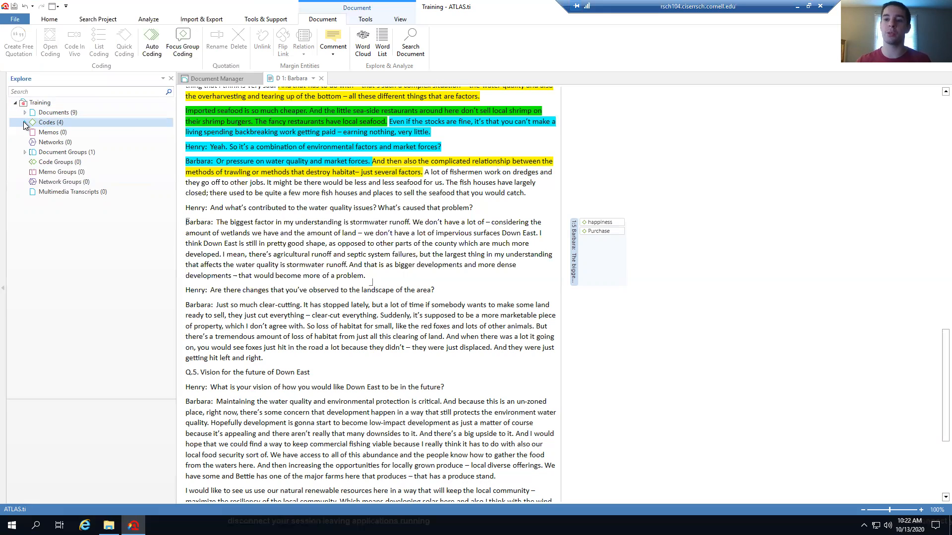
{"action": "left_click", "coordinate": [23, 155]}
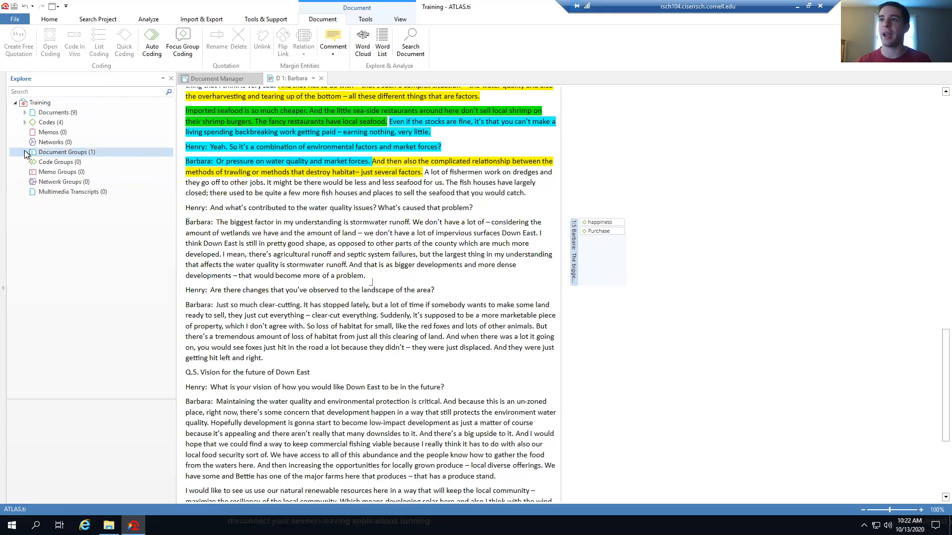
{"action": "left_click", "coordinate": [27, 113]}
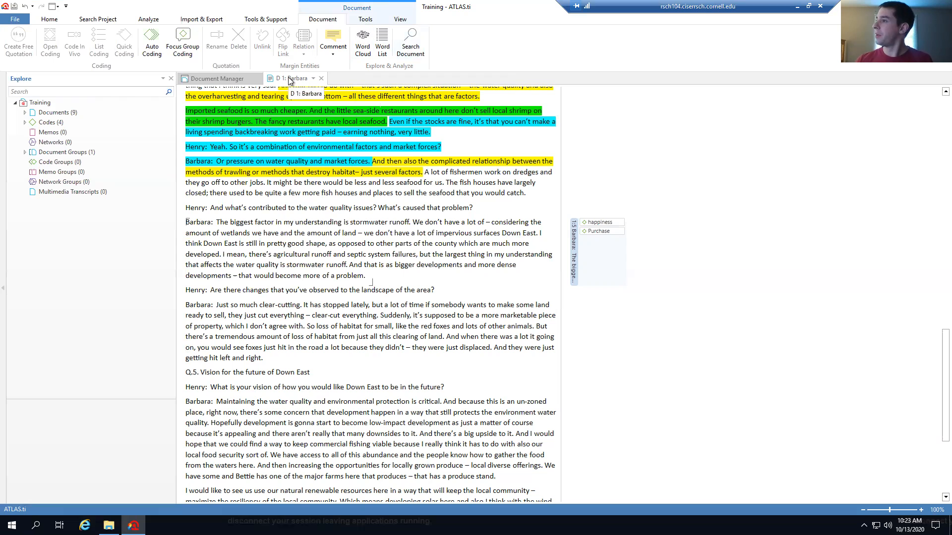
Open-code the phrase 'zoned or un-zoned' with a new code, obstacles
{"action": "scroll", "coordinate": [428, 348], "scroll_direction": "down", "scroll_amount": 5}
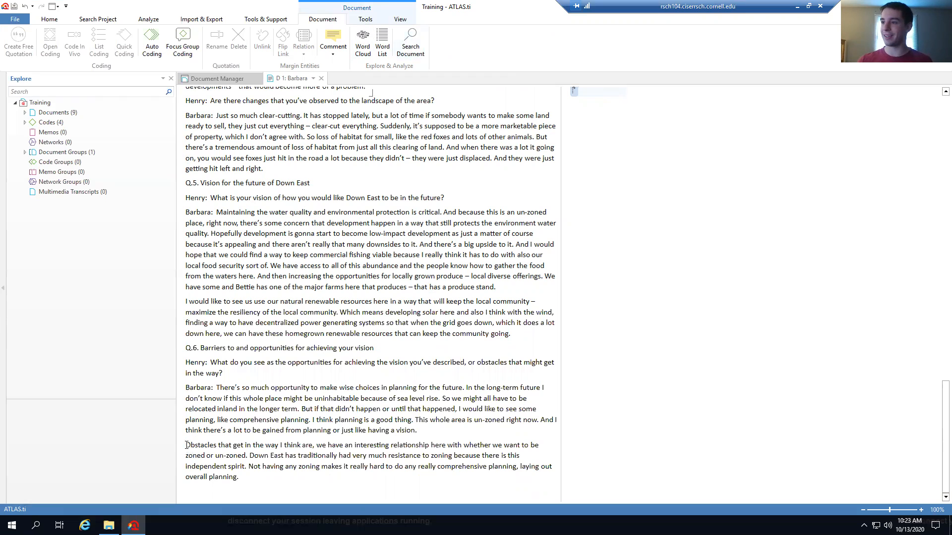
{"action": "left_click_drag", "start_coordinate": [186, 445], "coordinate": [232, 446]}
{"action": "left_click", "coordinate": [320, 446]}
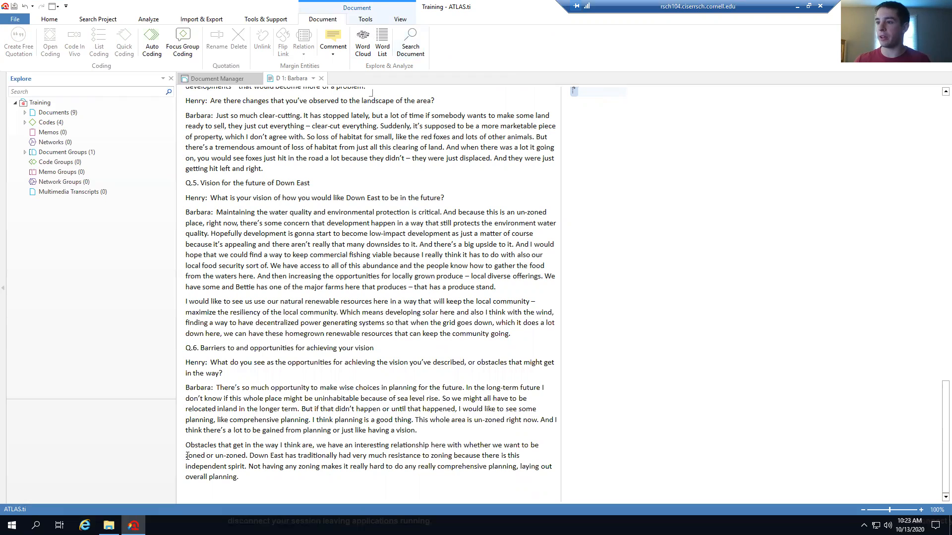
{"action": "left_click_drag", "start_coordinate": [187, 456], "coordinate": [246, 456]}
{"action": "right_click", "coordinate": [230, 457]}
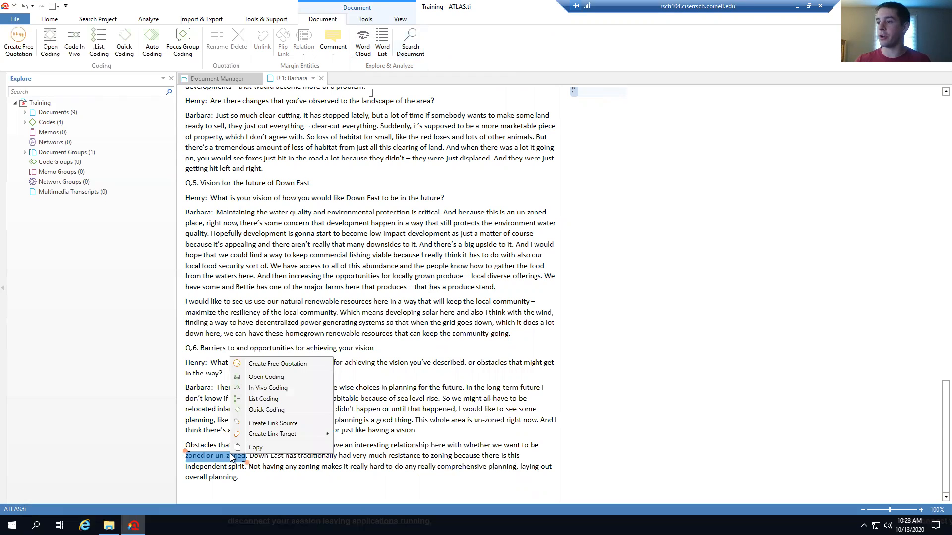
{"action": "left_click", "coordinate": [267, 378]}
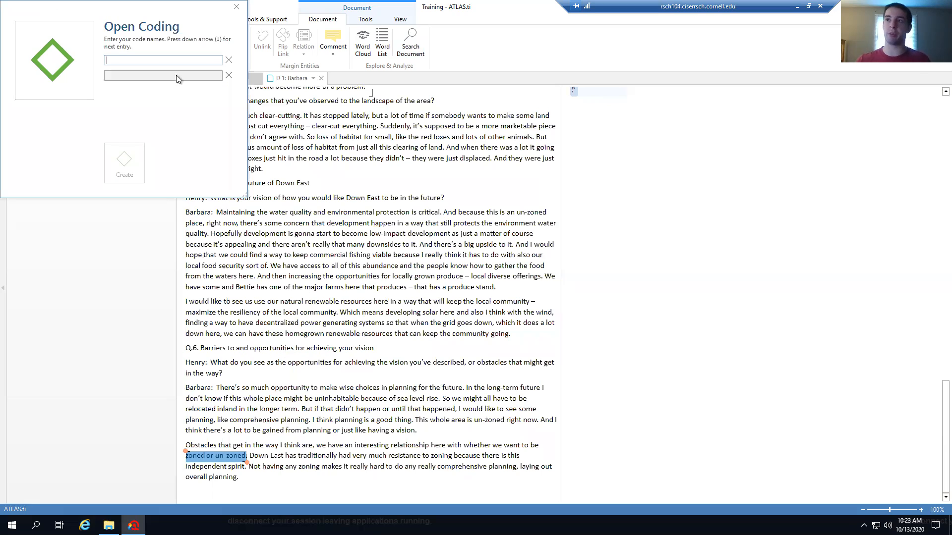
{"action": "type", "text": "obstacles"}
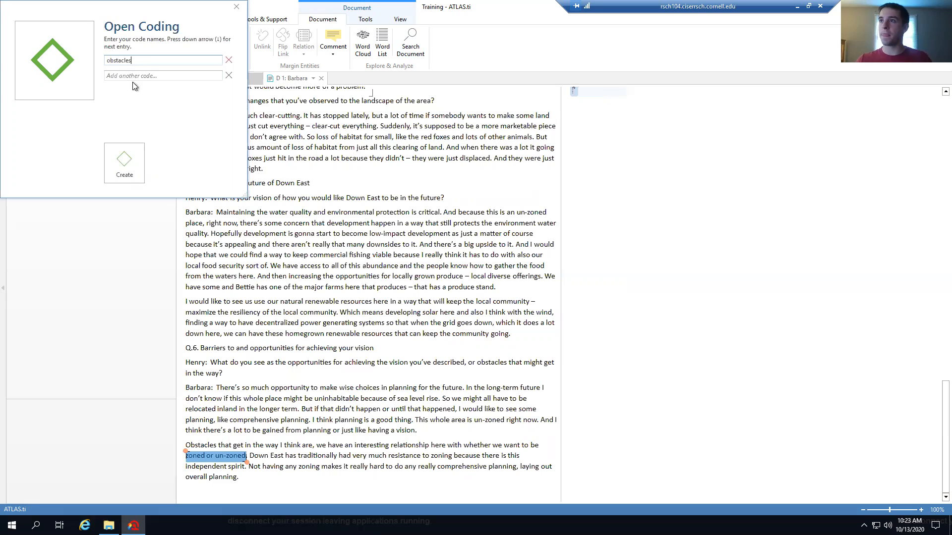
{"action": "double_click", "coordinate": [117, 60]}
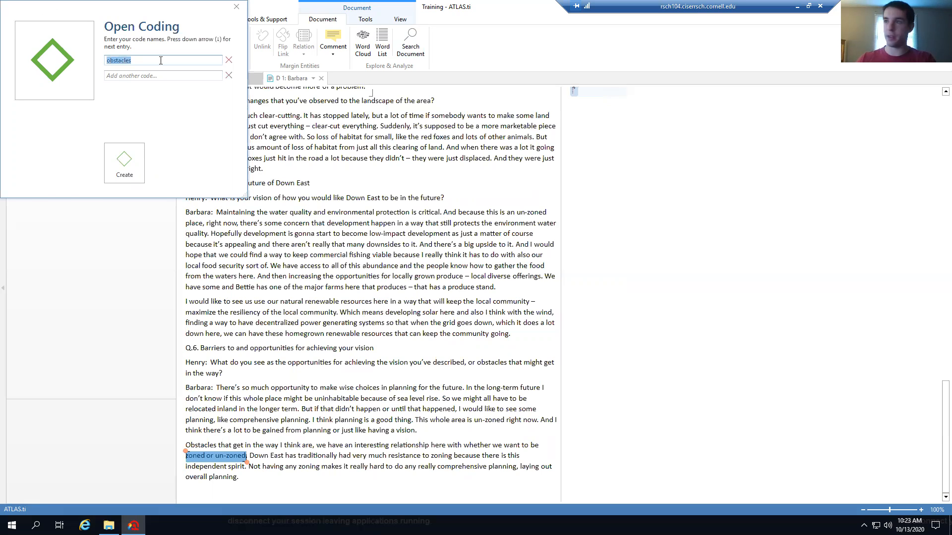
{"action": "left_click", "coordinate": [131, 173]}
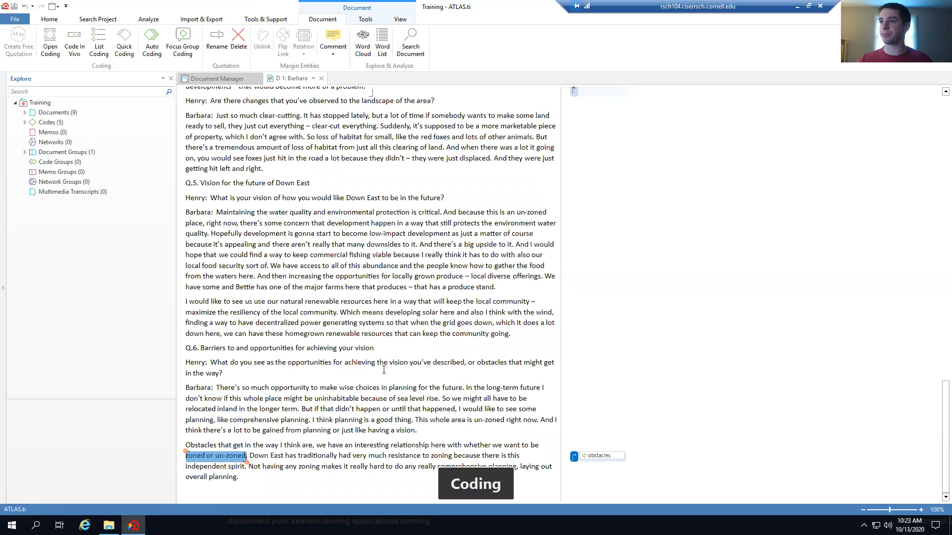
{"action": "left_click", "coordinate": [57, 124]}
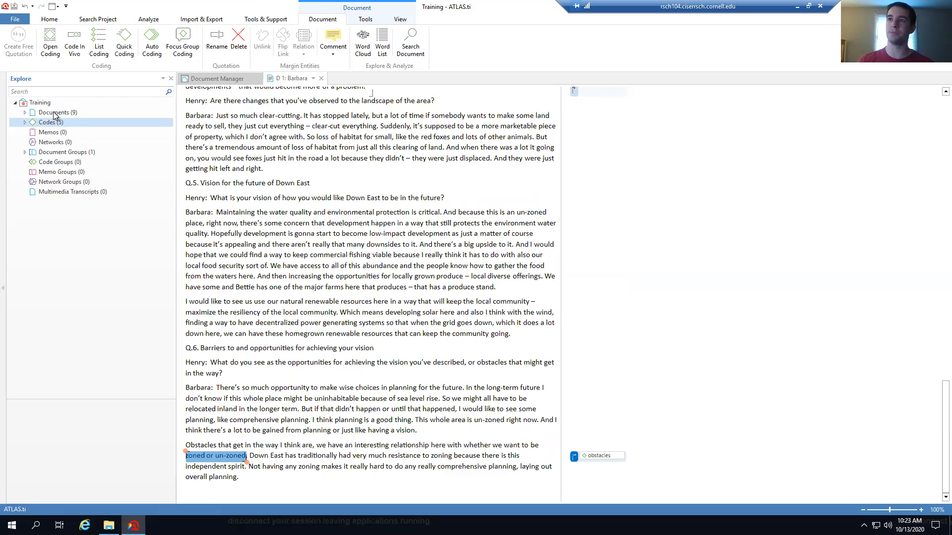
{"action": "left_click", "coordinate": [55, 114]}
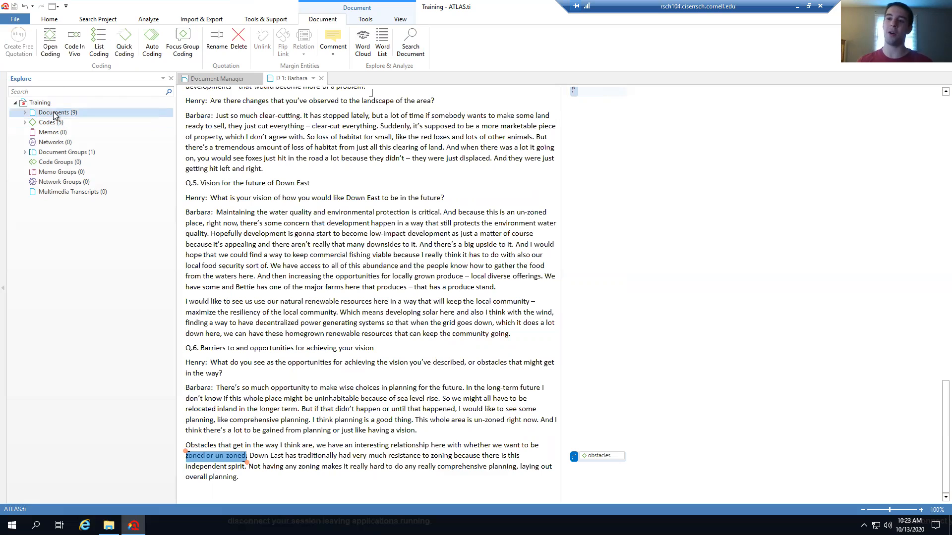
Close Barbara's transcript, open the Betty and Paul video, and play it briefly before pausing
{"action": "left_click", "coordinate": [201, 81]}
{"action": "left_click", "coordinate": [321, 79]}
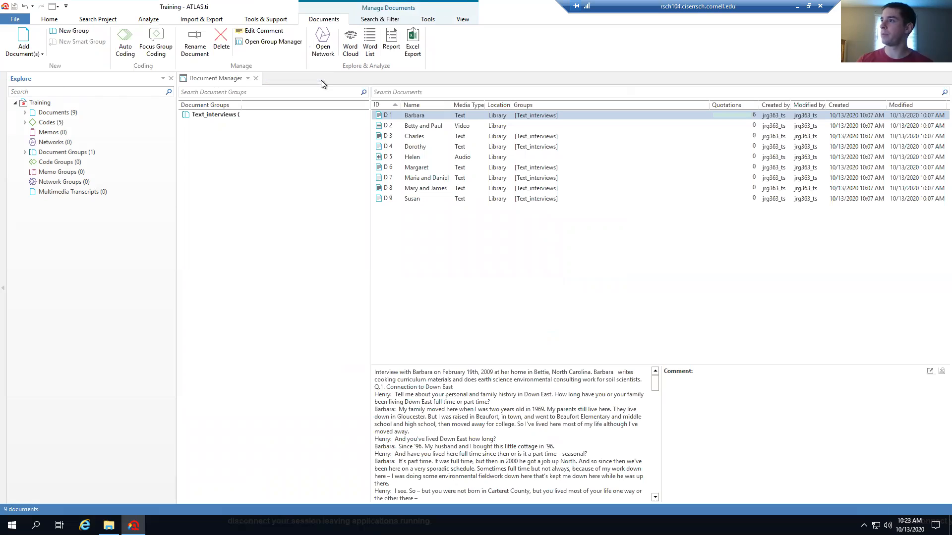
{"action": "left_click", "coordinate": [427, 126]}
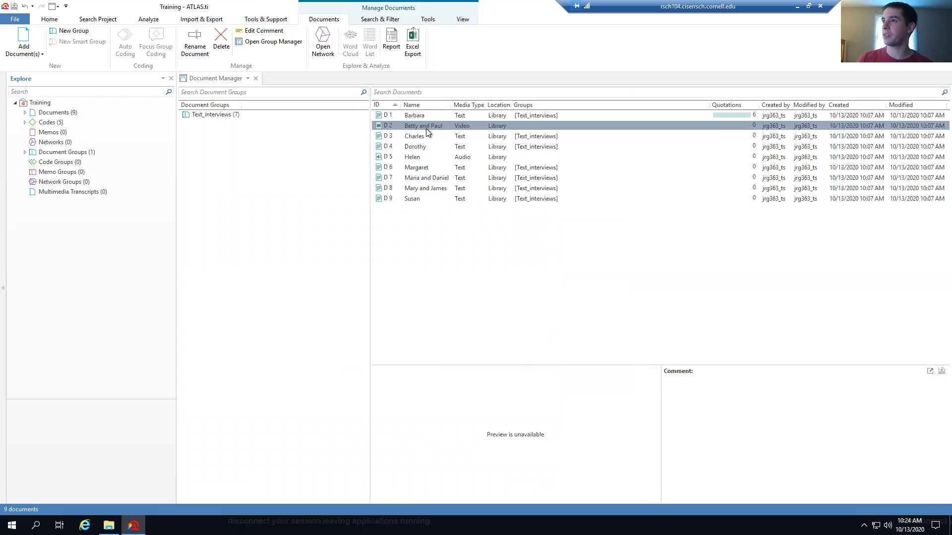
{"action": "double_click", "coordinate": [427, 128]}
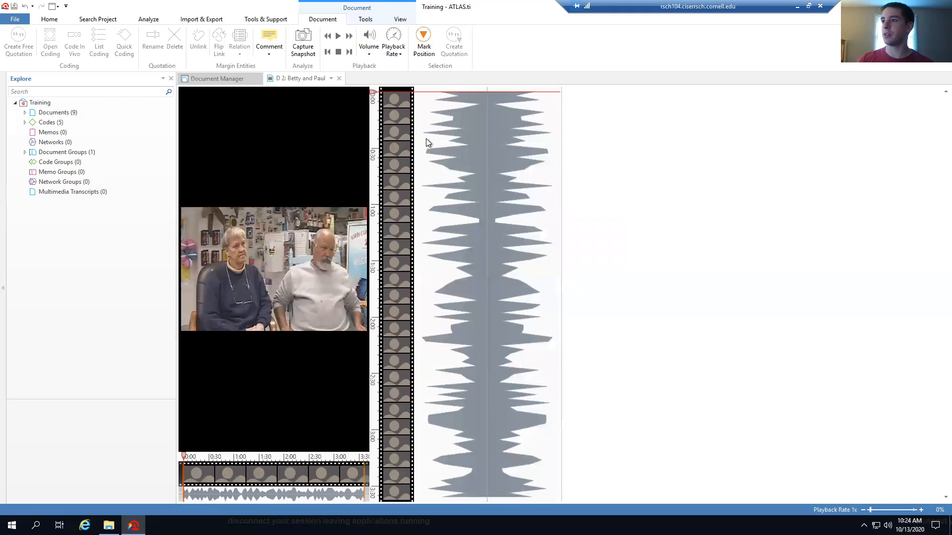
{"action": "mouse_move", "coordinate": [271, 397]}
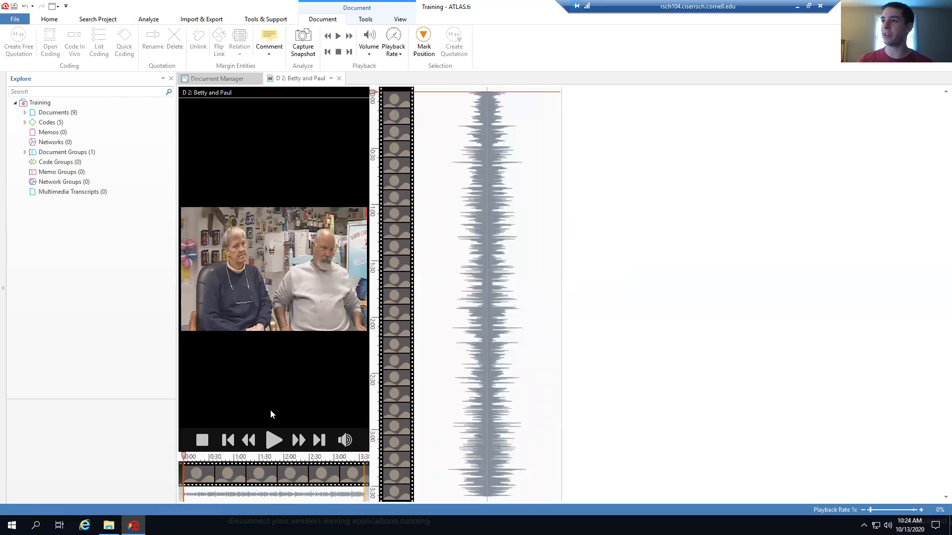
{"action": "left_click", "coordinate": [273, 442]}
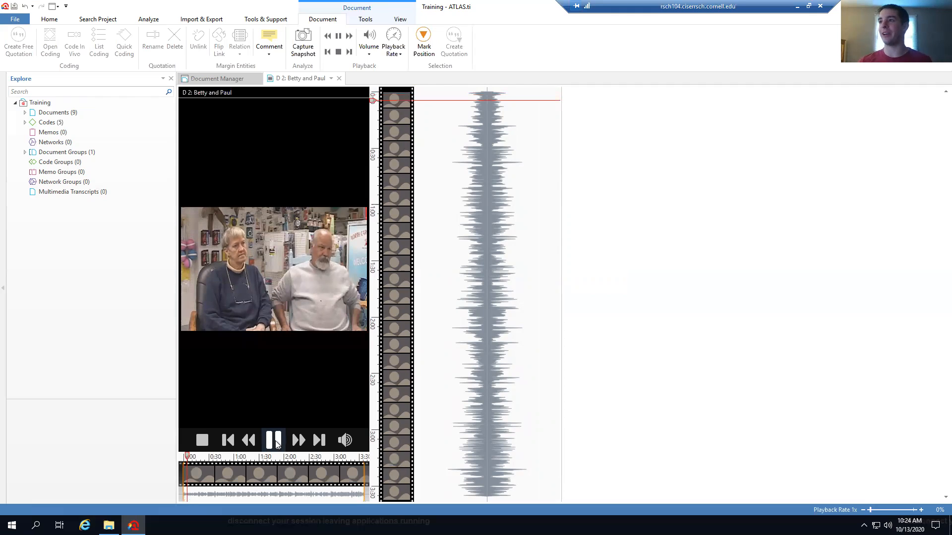
{"action": "left_click", "coordinate": [276, 444]}
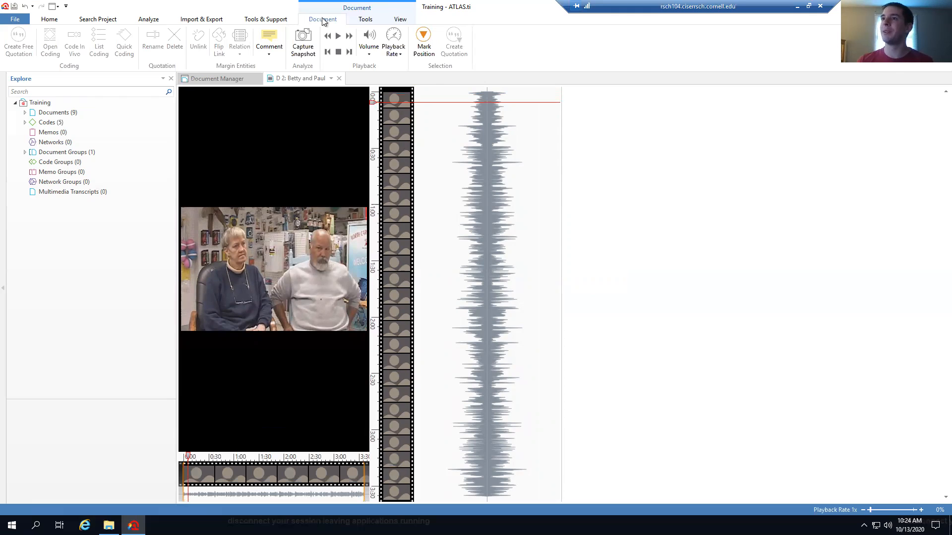
Mark a start position, play the Betty and Paul video, and create a short quotation from it
{"action": "mouse_move", "coordinate": [242, 269]}
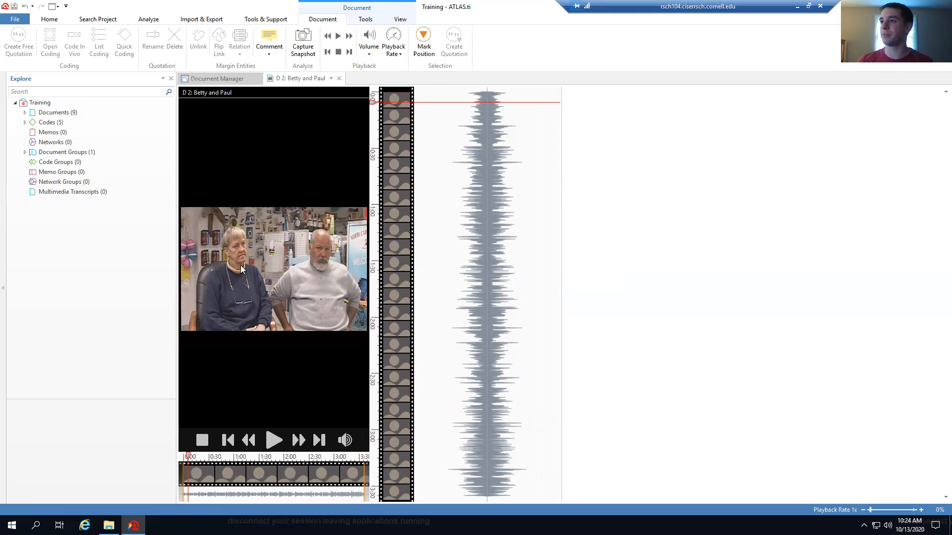
{"action": "right_click", "coordinate": [237, 297]}
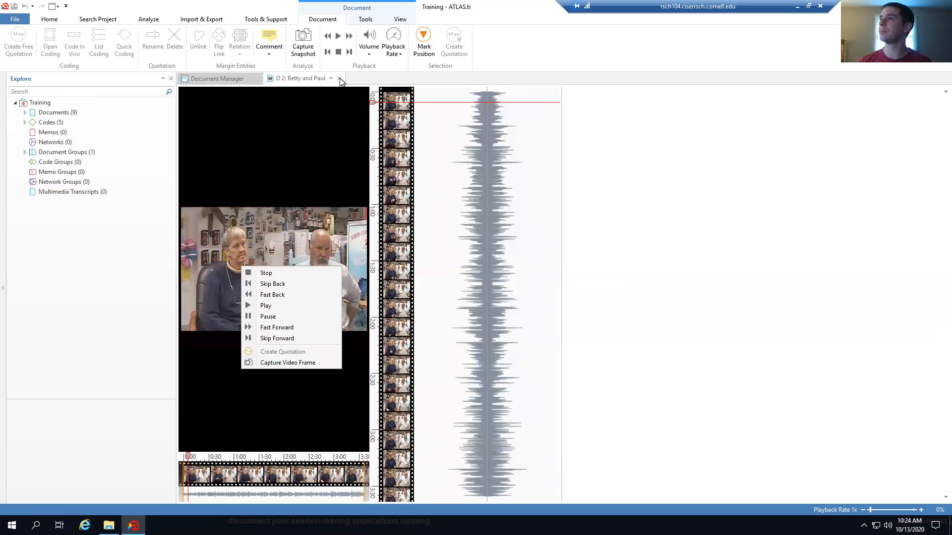
{"action": "left_click", "coordinate": [392, 74]}
{"action": "left_click", "coordinate": [426, 48]}
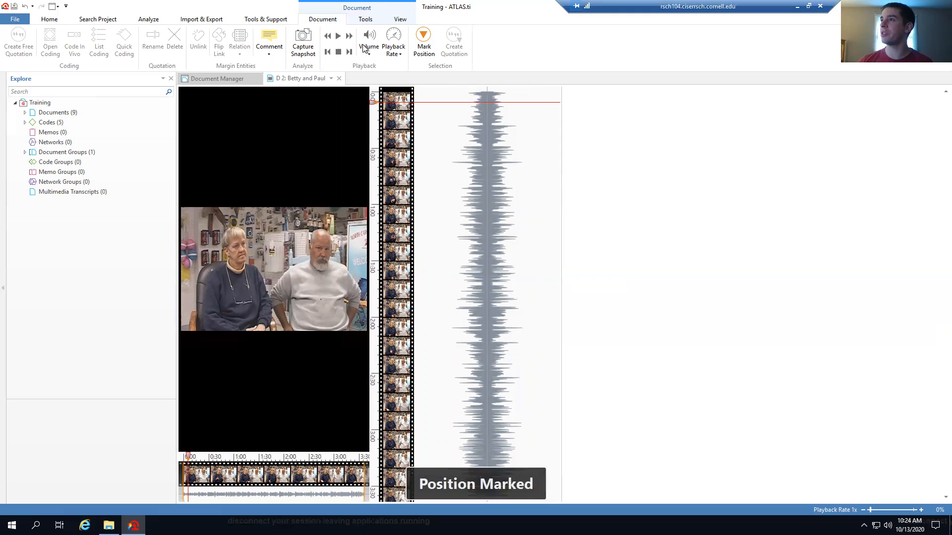
{"action": "left_click", "coordinate": [340, 37]}
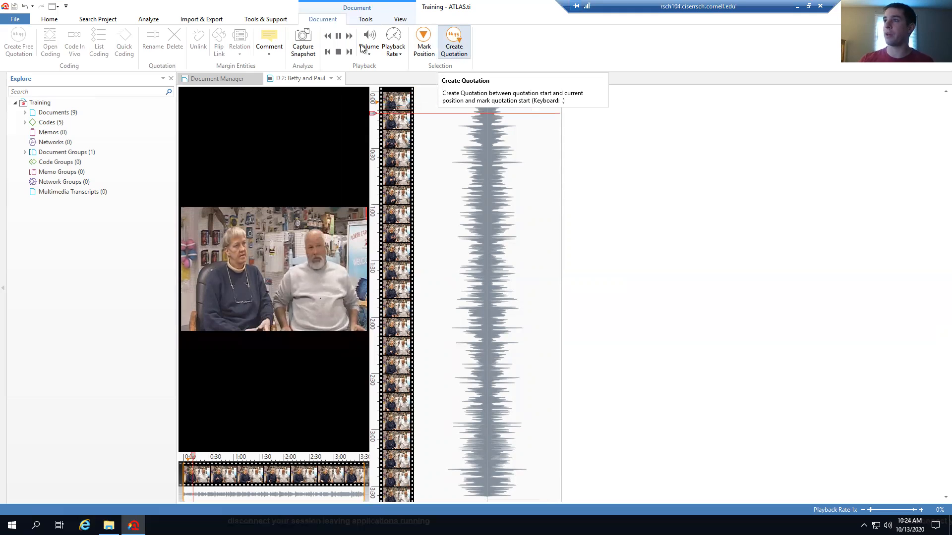
{"action": "left_click", "coordinate": [456, 39]}
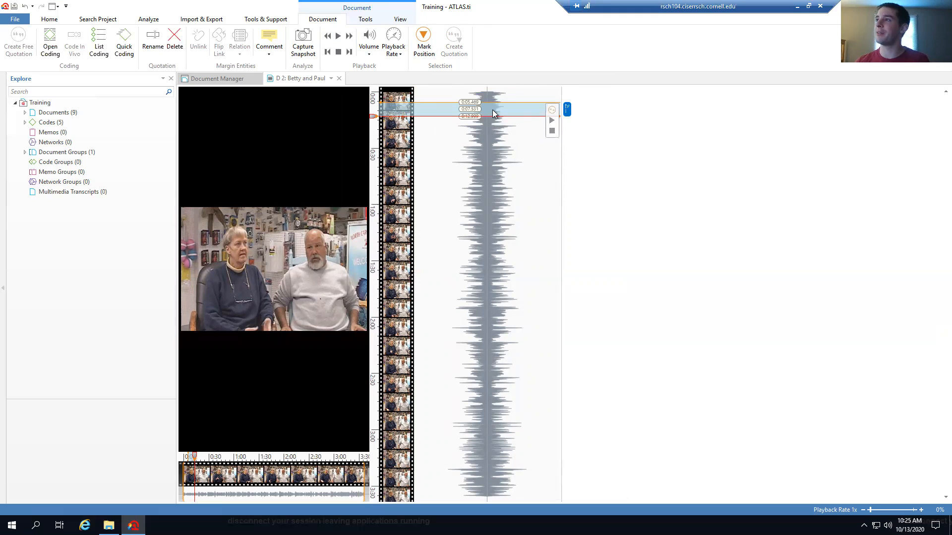
Code the new Betty and Paul quotation with the existing obstacles code, then close the video tab
{"action": "right_click", "coordinate": [492, 109]}
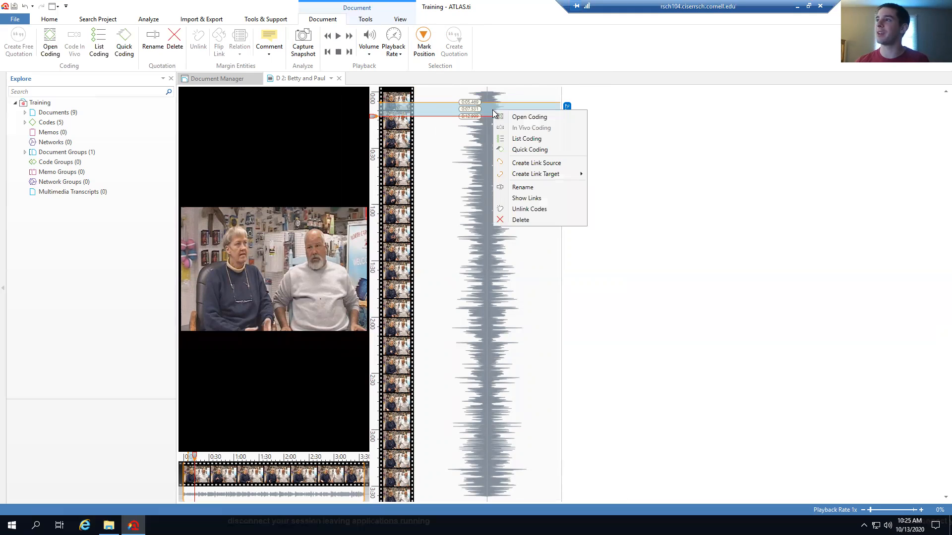
{"action": "left_click", "coordinate": [524, 117]}
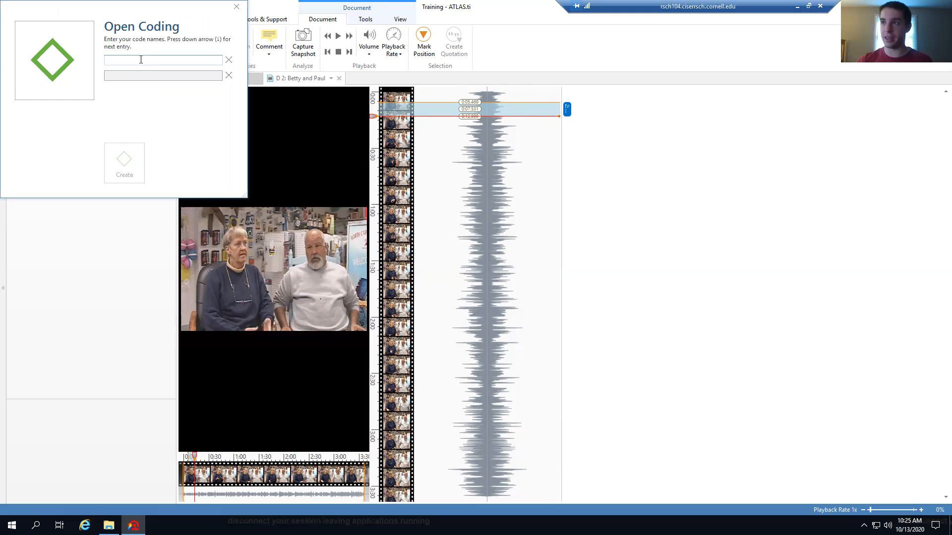
{"action": "left_click", "coordinate": [237, 7]}
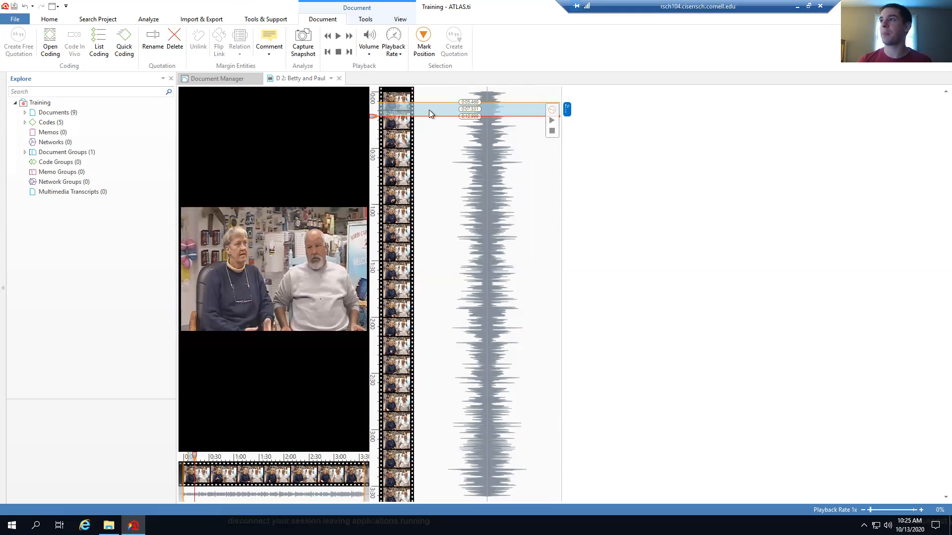
{"action": "right_click", "coordinate": [429, 109]}
{"action": "left_click", "coordinate": [460, 139]}
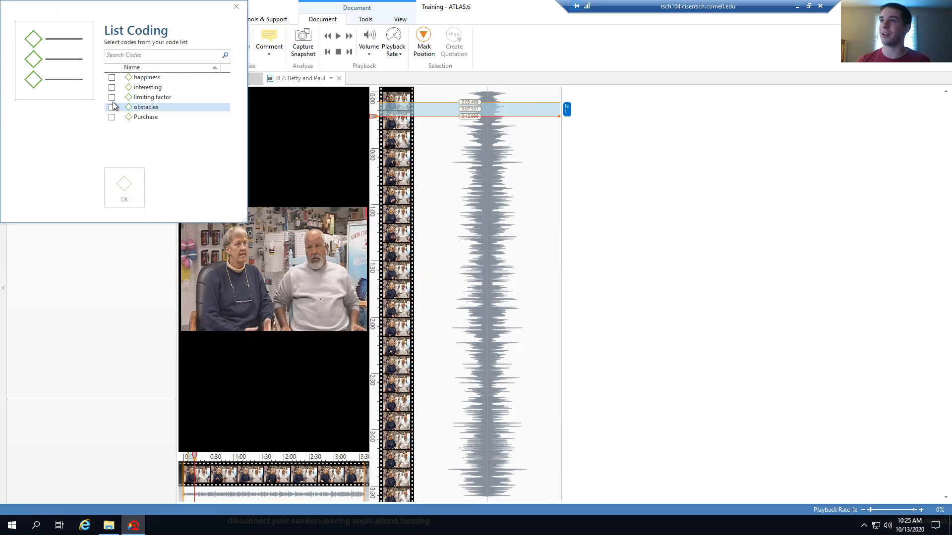
{"action": "left_click", "coordinate": [112, 107]}
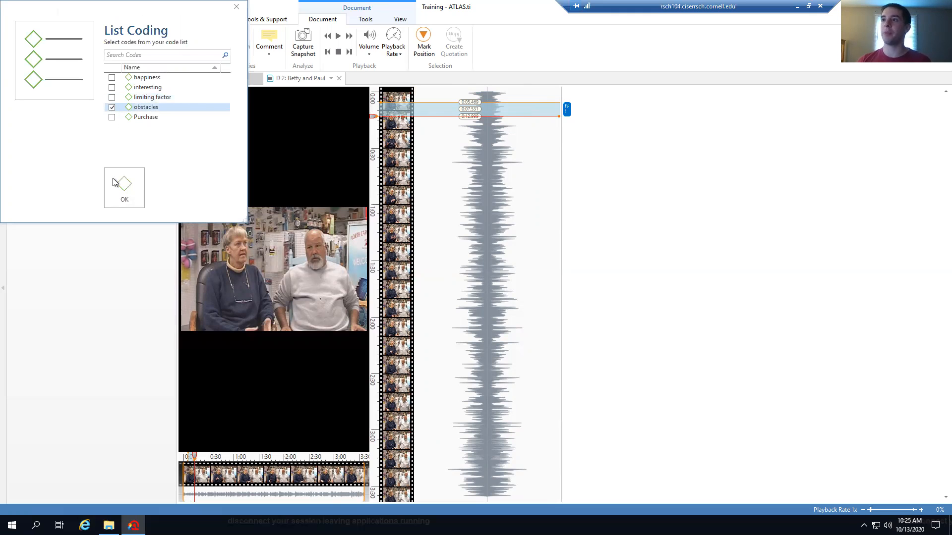
{"action": "left_click", "coordinate": [121, 185]}
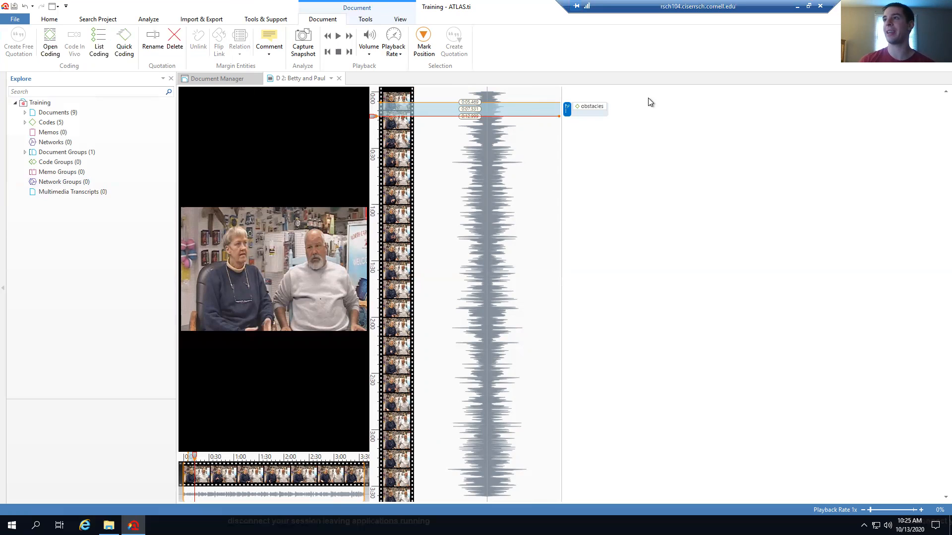
{"action": "left_click", "coordinate": [340, 79]}
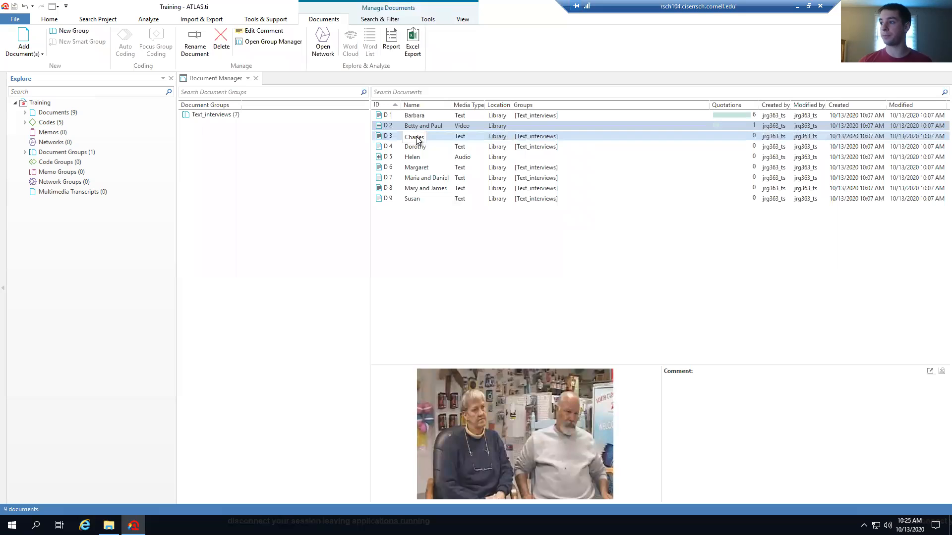
Add and save the comment 'Nice video of coupe' on the Betty and Paul document
{"action": "left_click", "coordinate": [413, 129]}
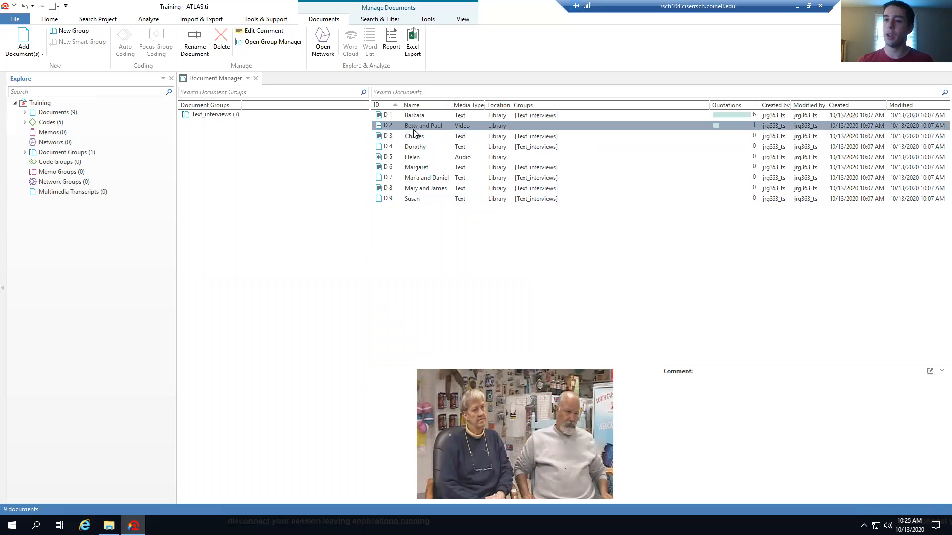
{"action": "left_click", "coordinate": [675, 392]}
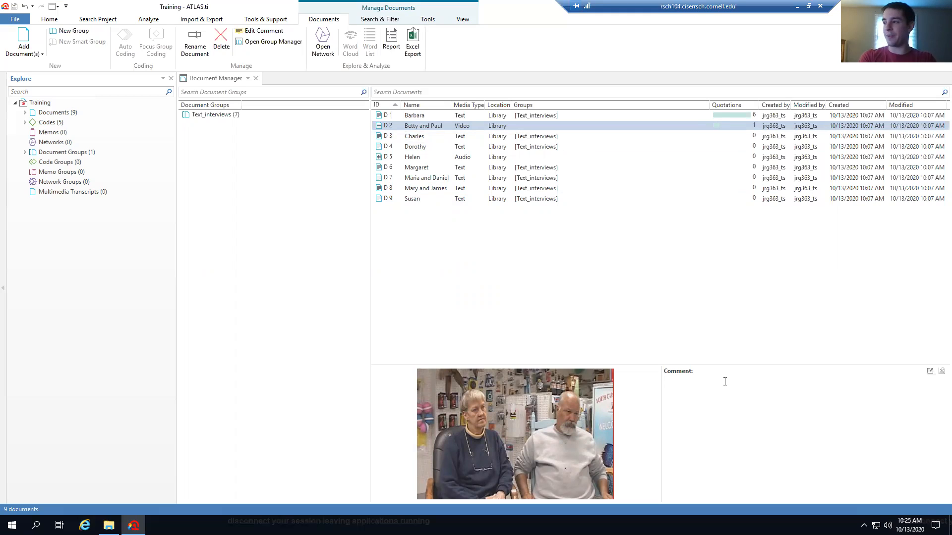
{"action": "type", "text": "Nice bideo"}
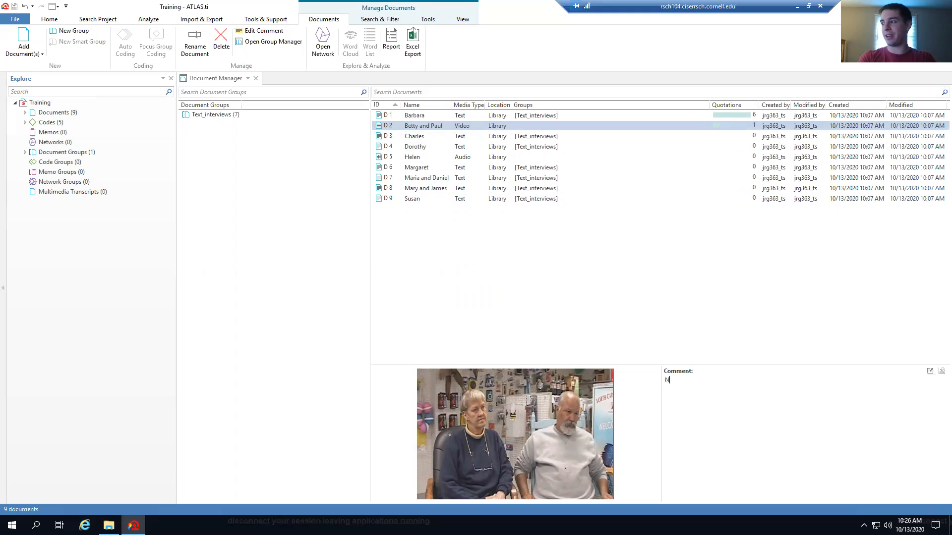
{"action": "key", "text": "BackSpace"}
{"action": "key", "text": "BackSpace"}
{"action": "key", "text": "BackSpace"}
{"action": "key", "text": "BackSpace"}
{"action": "key", "text": "BackSpace"}
{"action": "key", "text": "BackSpace"}
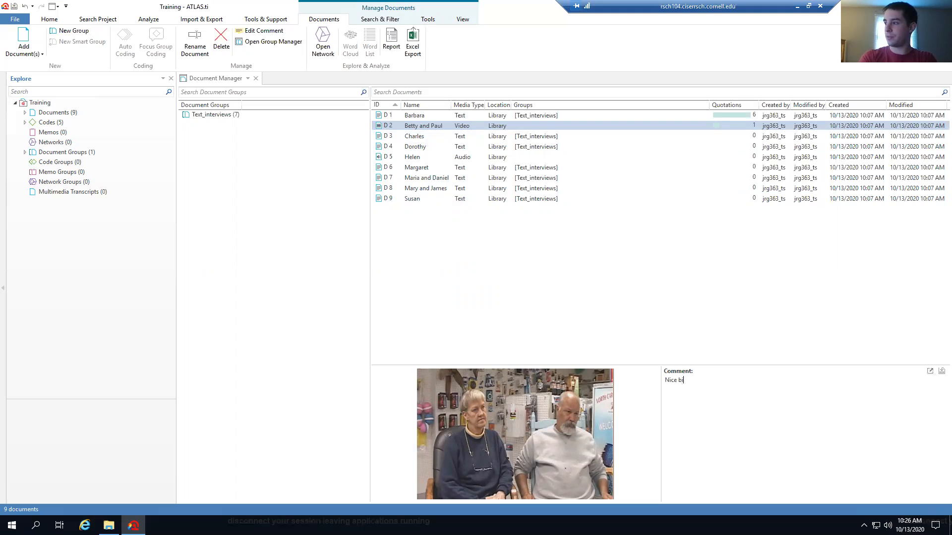
{"action": "type", "text": "video of"}
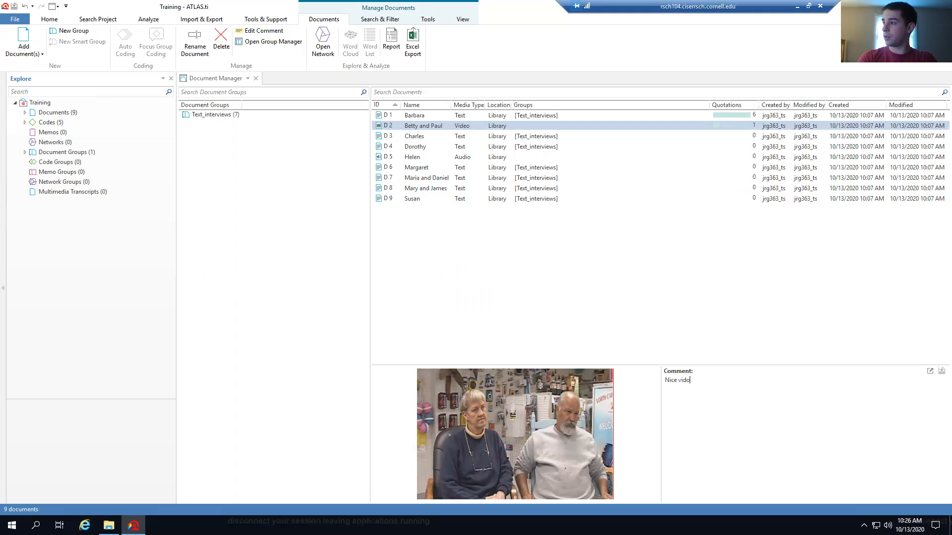
{"action": "type", "text": " coupe"}
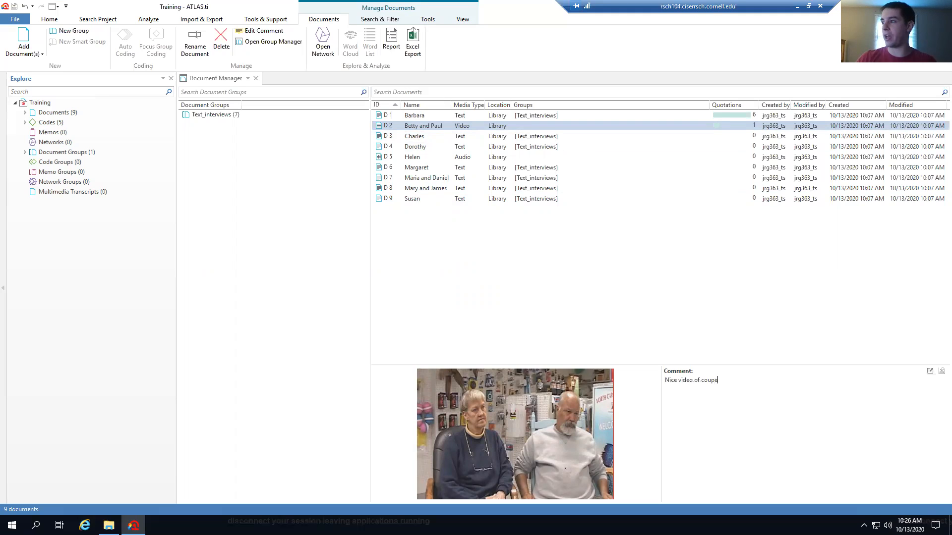
{"action": "left_click", "coordinate": [933, 373]}
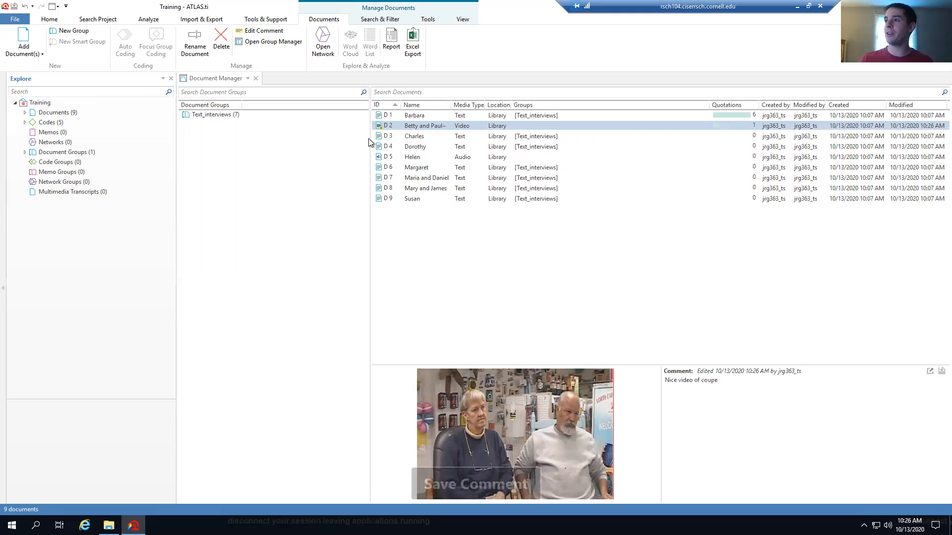
Open the Charles interview document in its own tab
{"action": "left_click", "coordinate": [386, 130]}
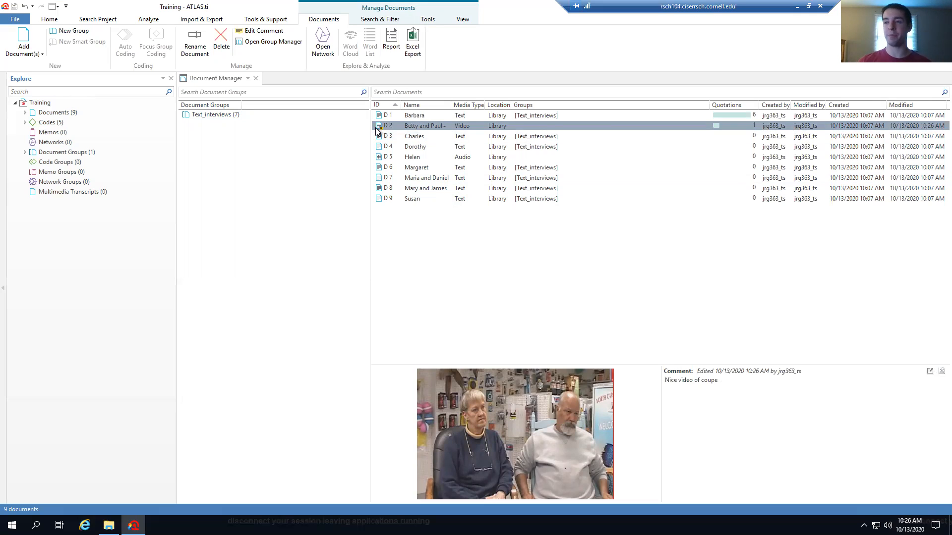
{"action": "left_click", "coordinate": [382, 127]}
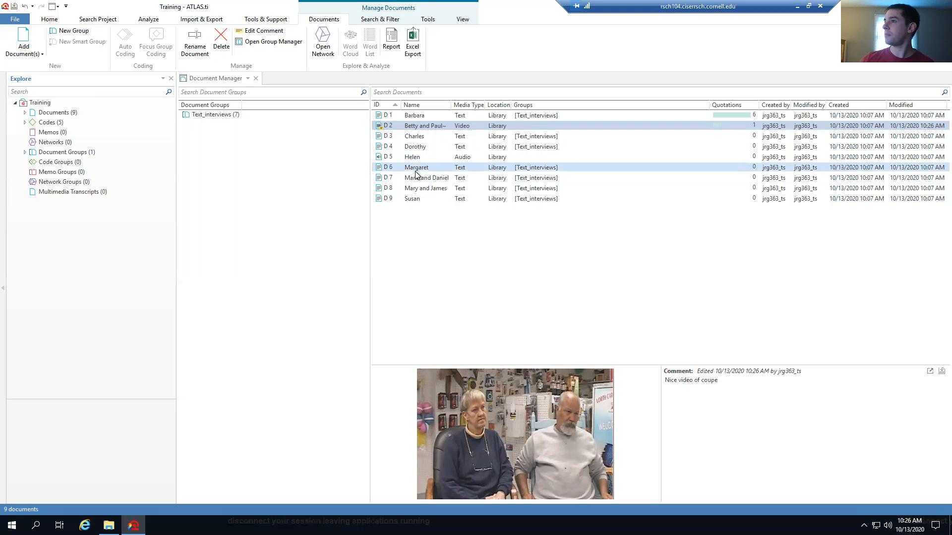
{"action": "double_click", "coordinate": [421, 140]}
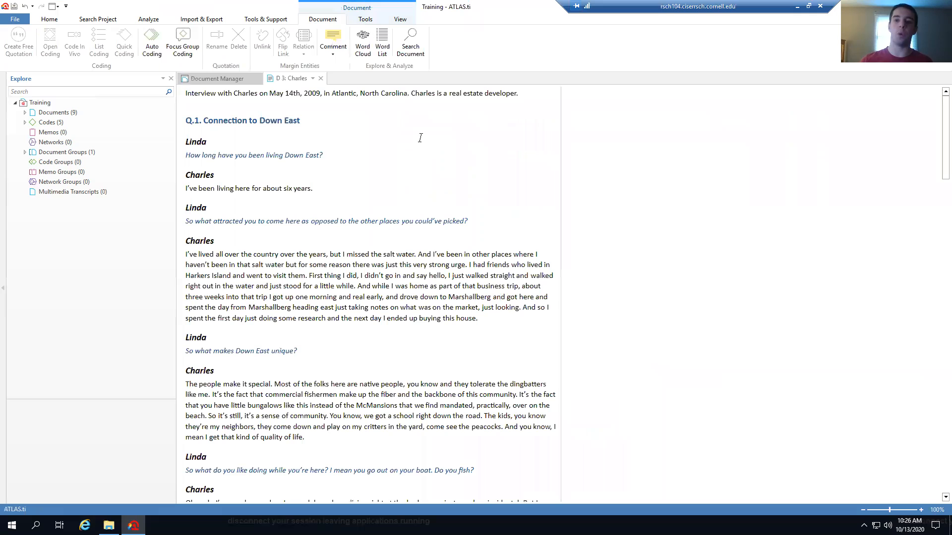
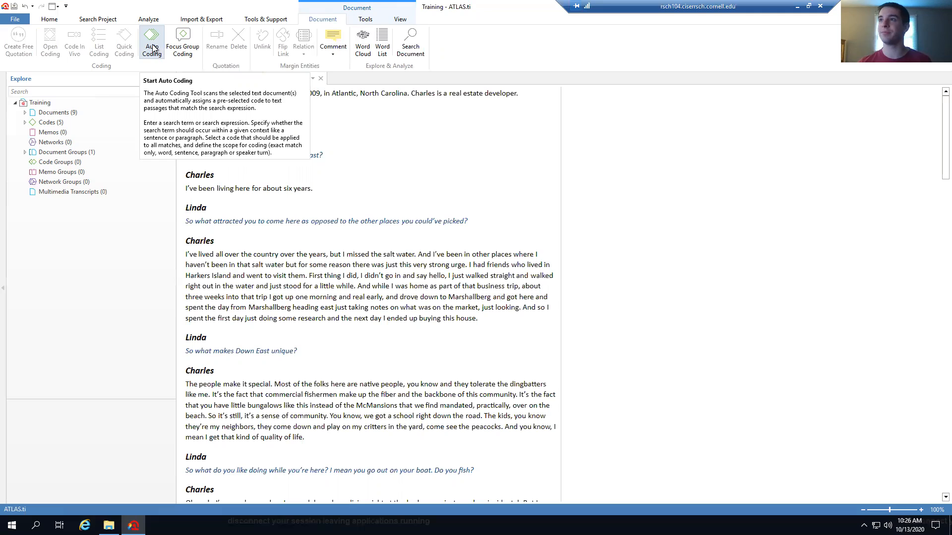
Auto-code the word 'problem' with the obstacles code, using Text strategy and Ignore Case
{"action": "left_click", "coordinate": [155, 40]}
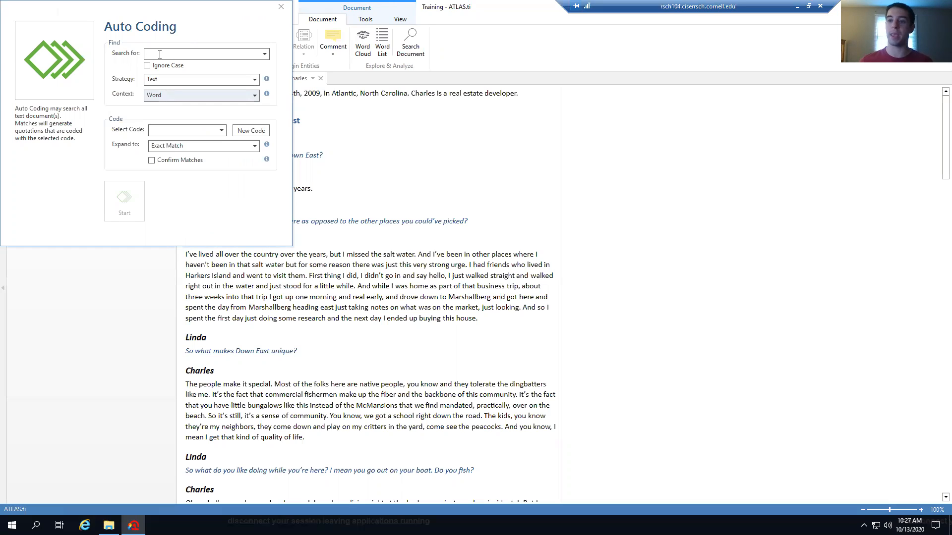
{"action": "left_click", "coordinate": [160, 54]}
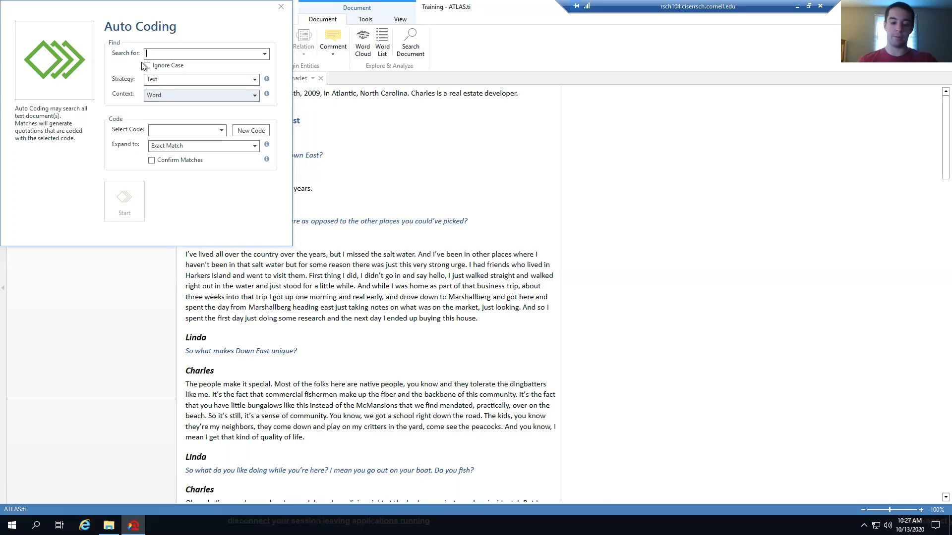
{"action": "type", "text": "pr"}
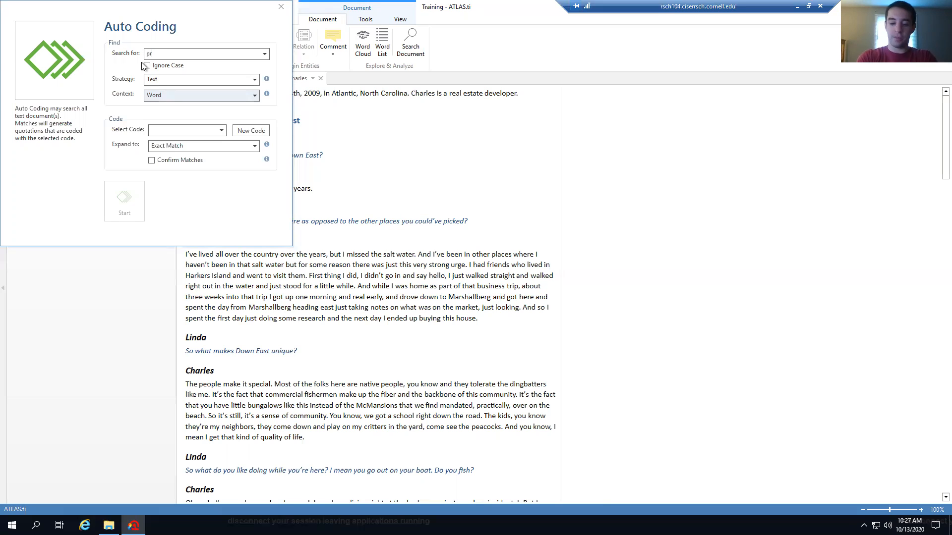
{"action": "type", "text": "oblem"}
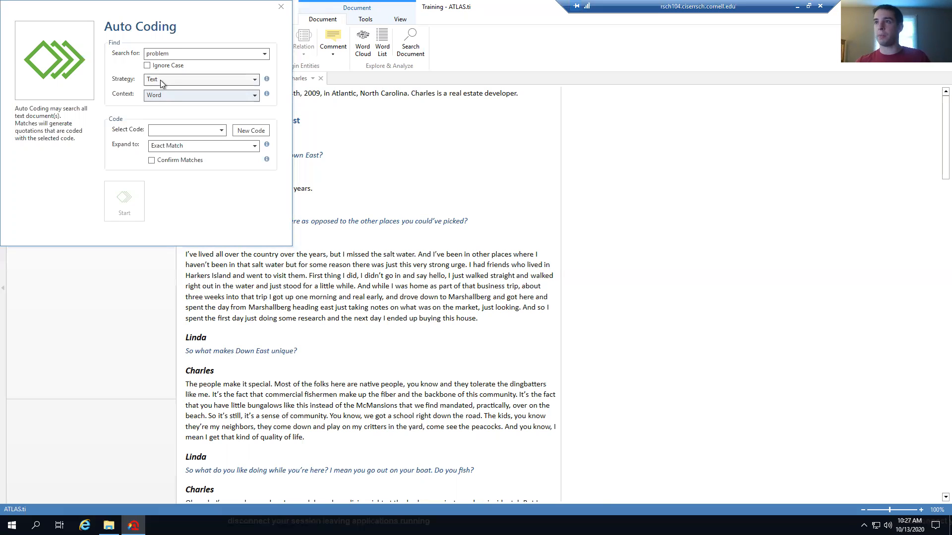
{"action": "left_click", "coordinate": [167, 81]}
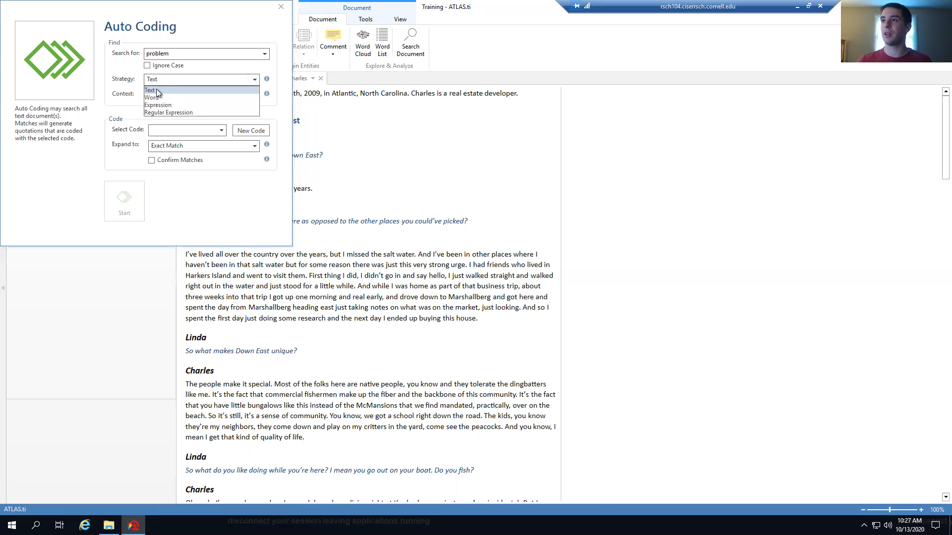
{"action": "left_click", "coordinate": [157, 89]}
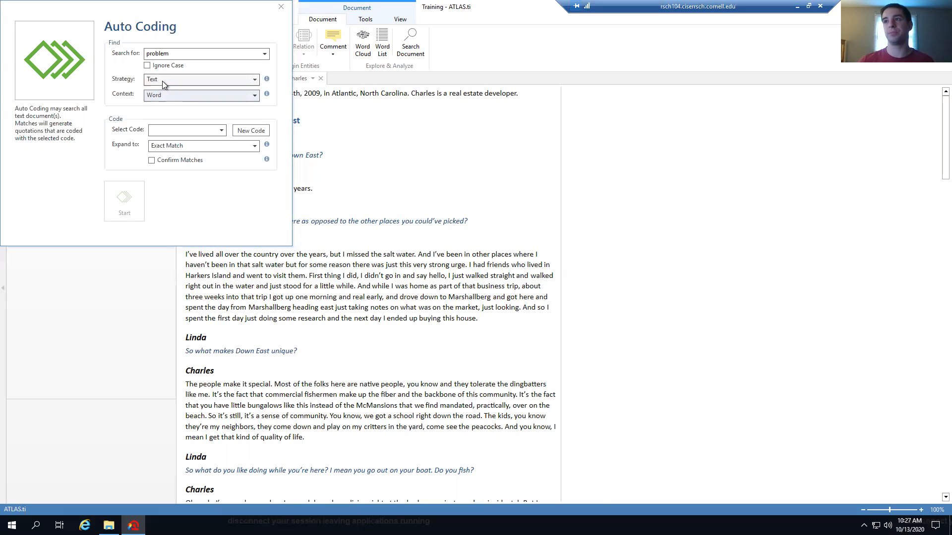
{"action": "left_click", "coordinate": [161, 66]}
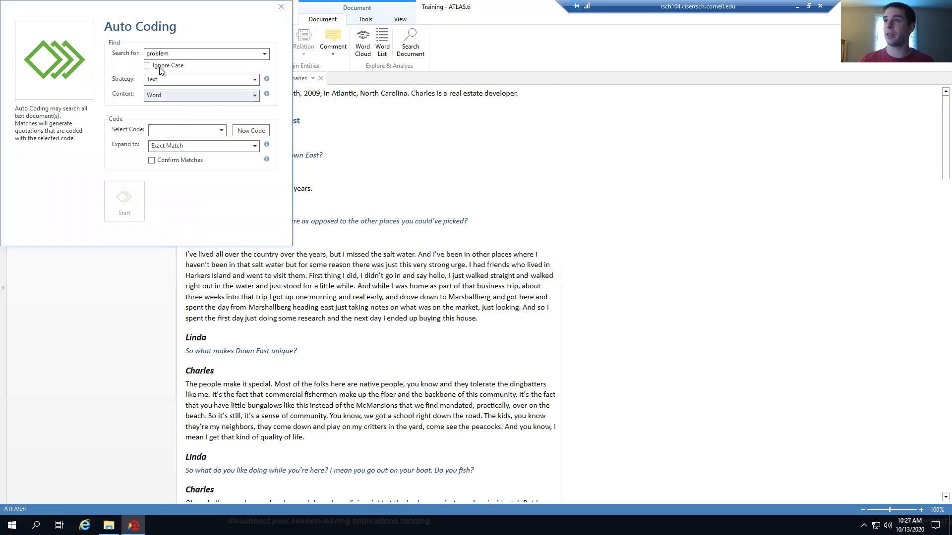
{"action": "left_click", "coordinate": [221, 130]}
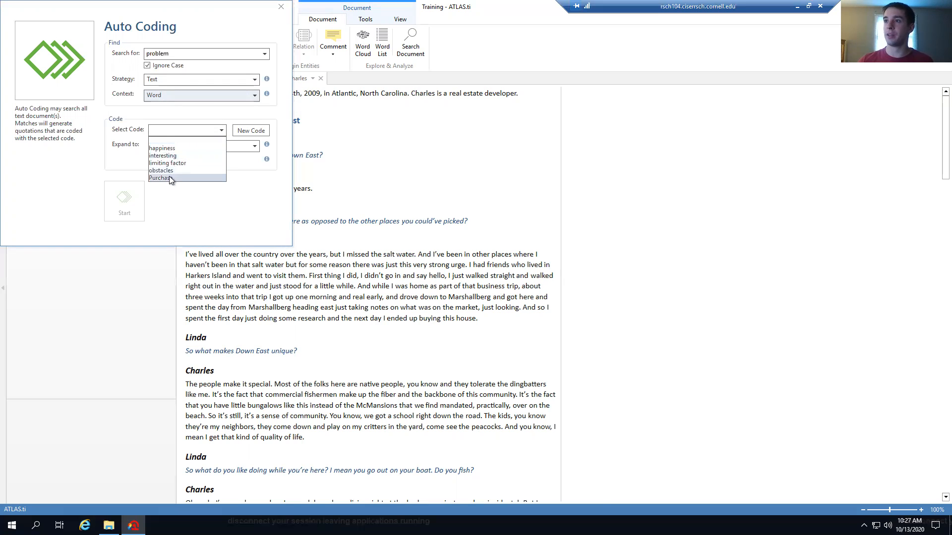
{"action": "left_click", "coordinate": [164, 171]}
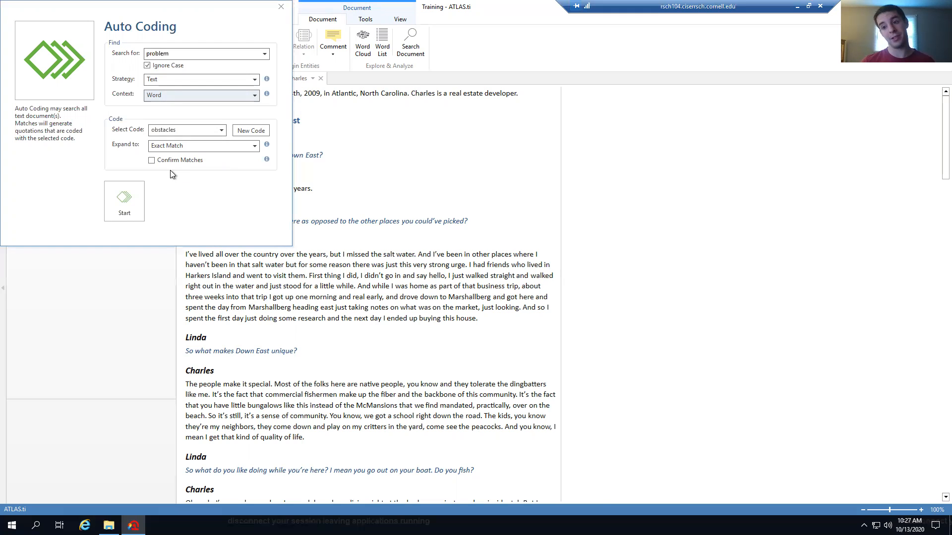
{"action": "left_click", "coordinate": [124, 201]}
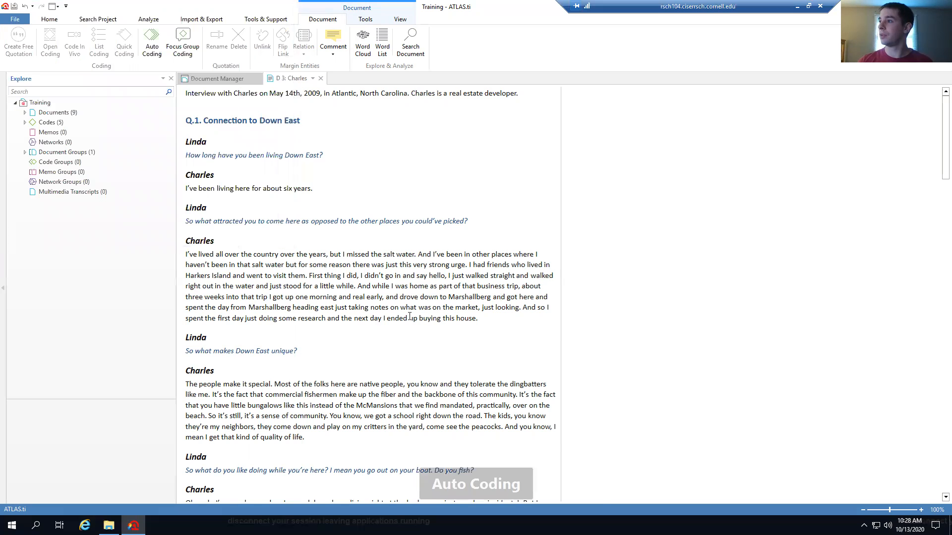
{"action": "scroll", "coordinate": [333, 247], "scroll_direction": "down", "scroll_amount": 15}
{"action": "scroll", "coordinate": [409, 316], "scroll_direction": "down", "scroll_amount": 1}
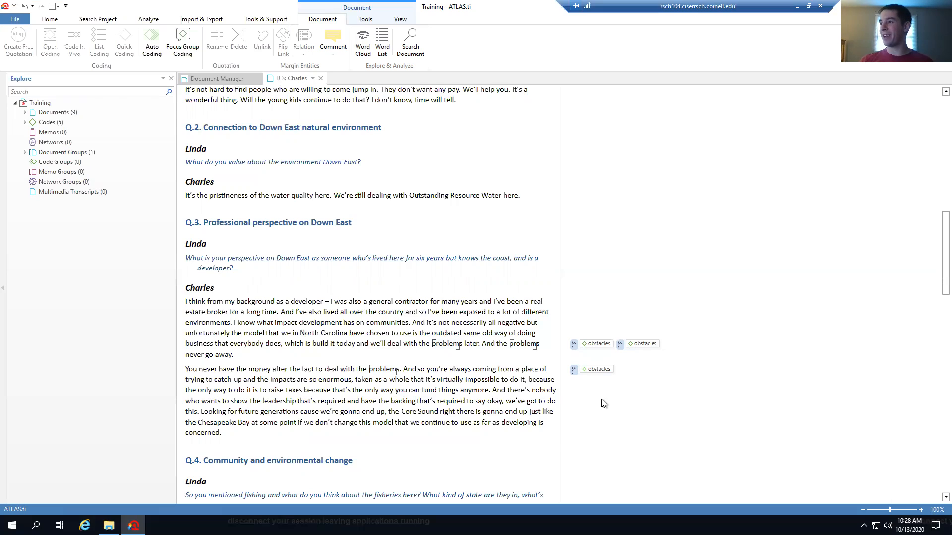
{"action": "scroll", "coordinate": [603, 404], "scroll_direction": "down", "scroll_amount": 6}
{"action": "scroll", "coordinate": [603, 404], "scroll_direction": "down", "scroll_amount": 14}
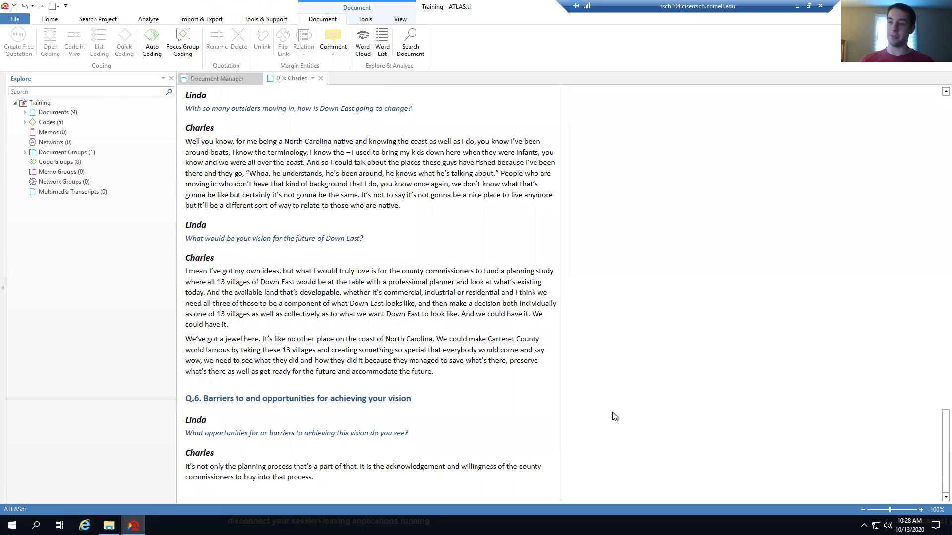
{"action": "scroll", "coordinate": [612, 413], "scroll_direction": "up", "scroll_amount": 1}
{"action": "scroll", "coordinate": [927, 242], "scroll_direction": "up", "scroll_amount": 20}
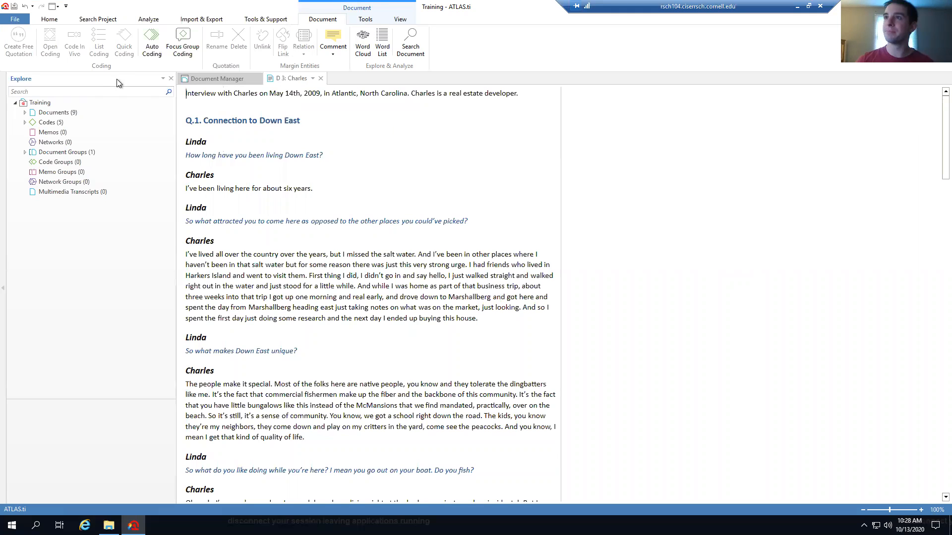
Rerun auto coding for 'problem' as a Regular Expression with Sentence context, coding obstacles
{"action": "left_click", "coordinate": [152, 49]}
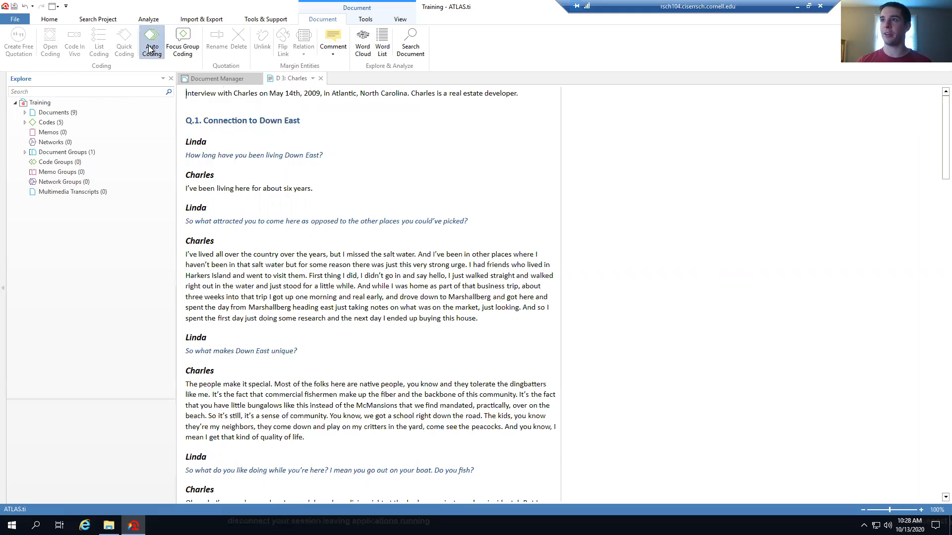
{"action": "left_click", "coordinate": [263, 56]}
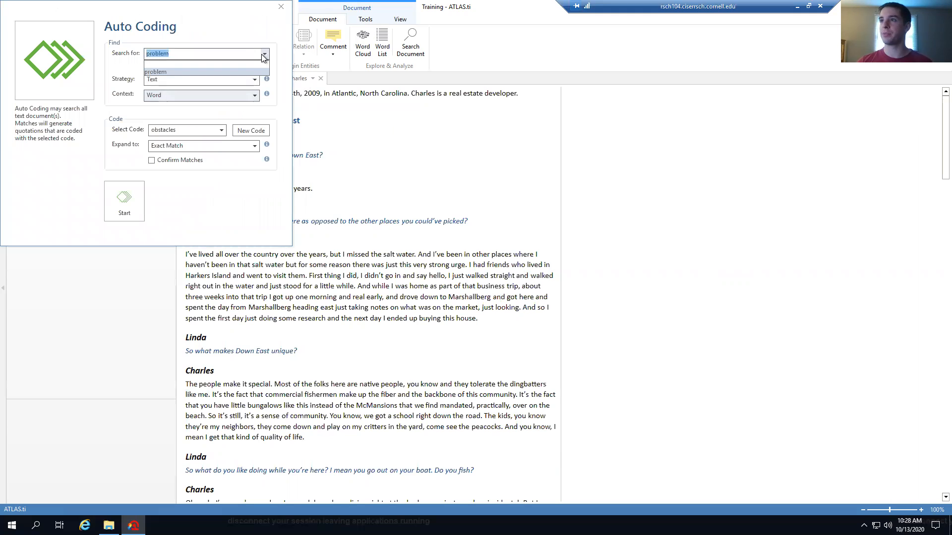
{"action": "left_click", "coordinate": [264, 56]}
{"action": "left_click", "coordinate": [257, 82]}
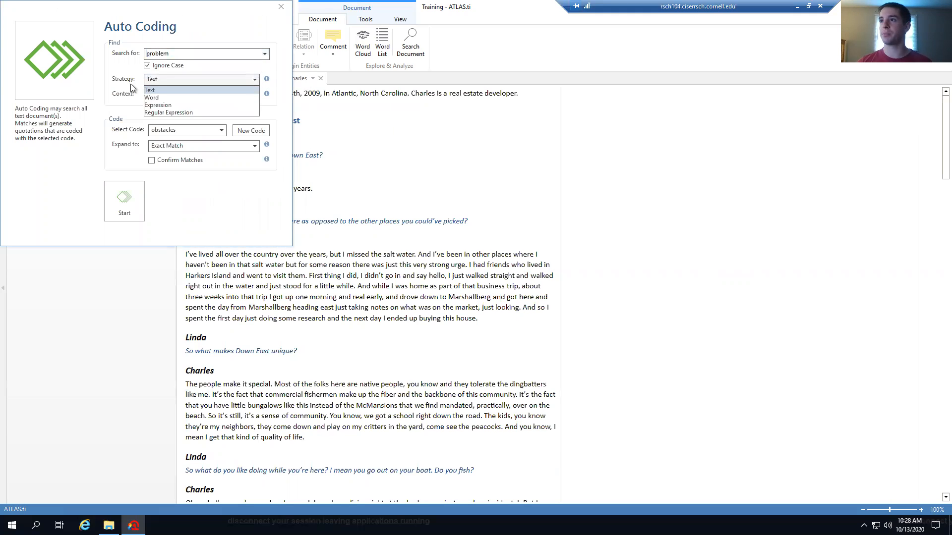
{"action": "left_click", "coordinate": [254, 85]}
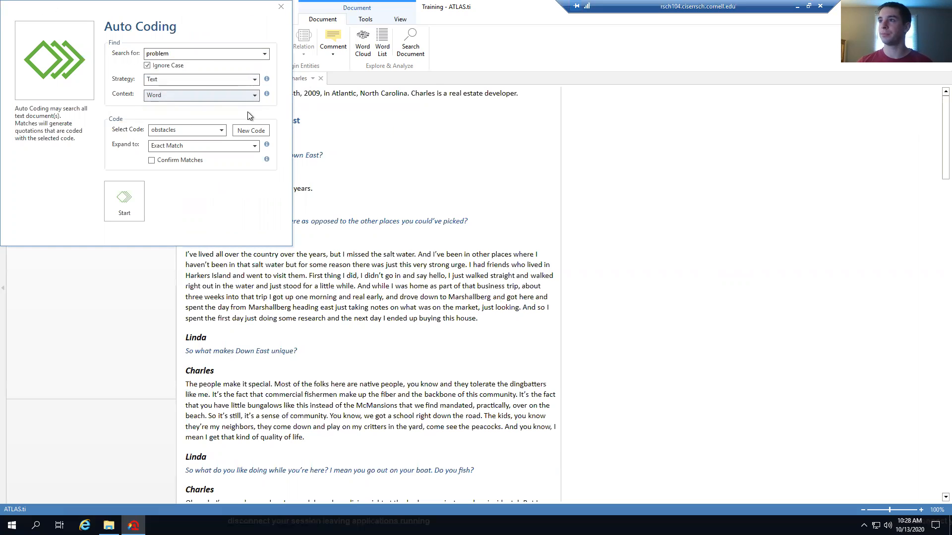
{"action": "left_click", "coordinate": [243, 80]}
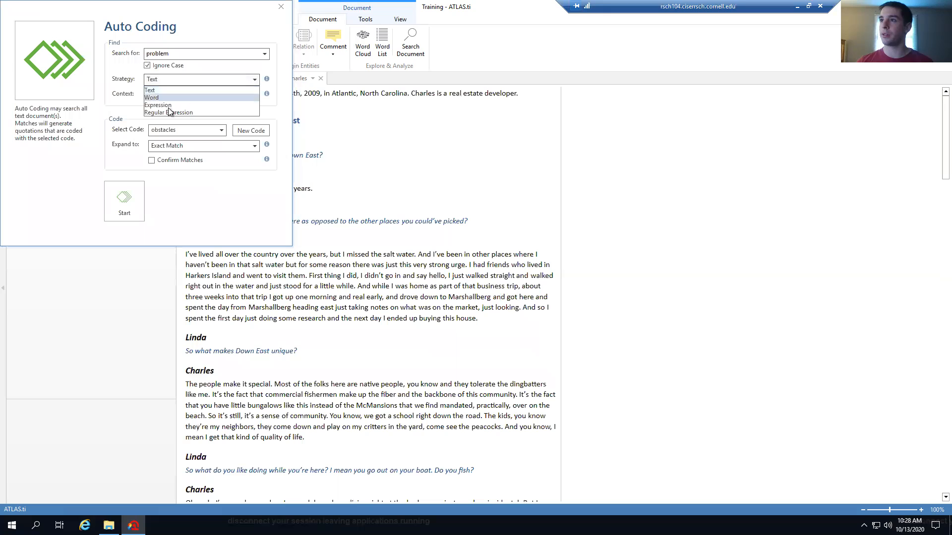
{"action": "left_click", "coordinate": [181, 113]}
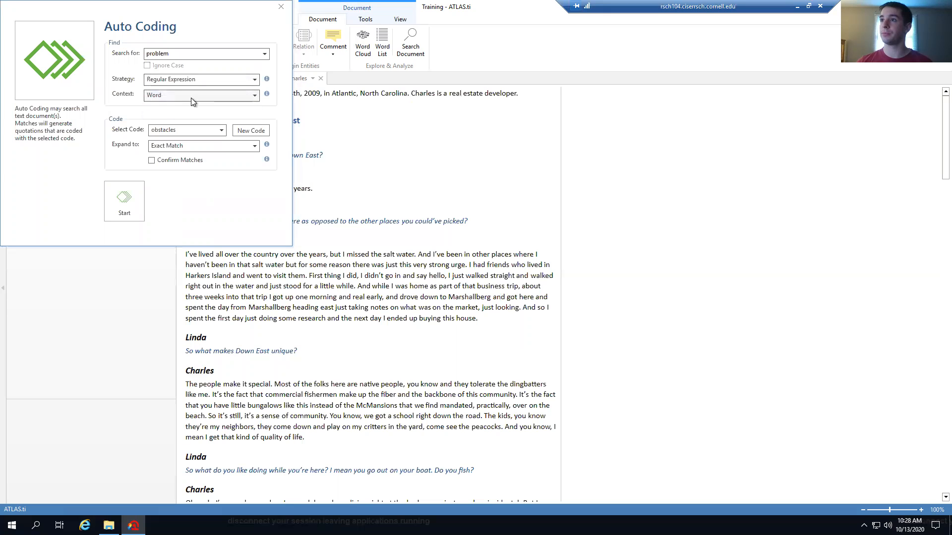
{"action": "left_click", "coordinate": [191, 96]}
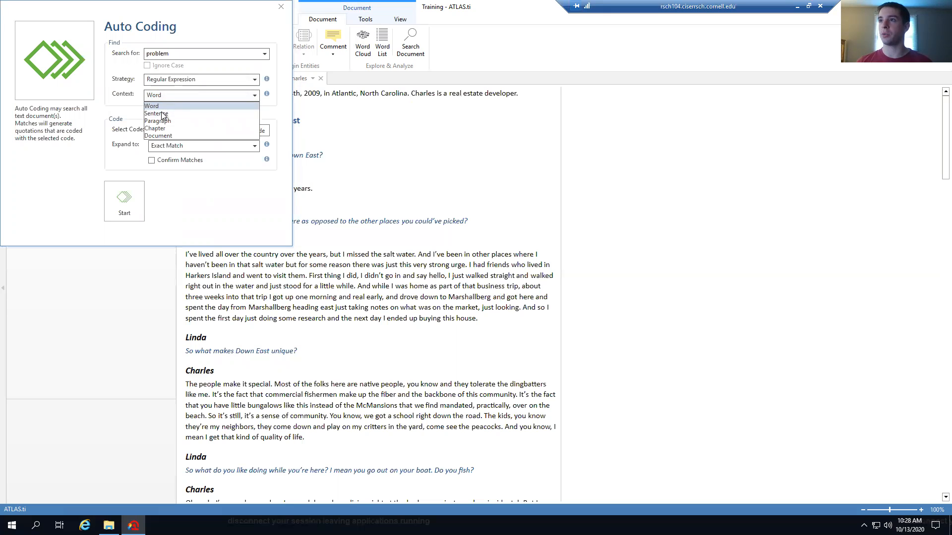
{"action": "left_click", "coordinate": [171, 120]}
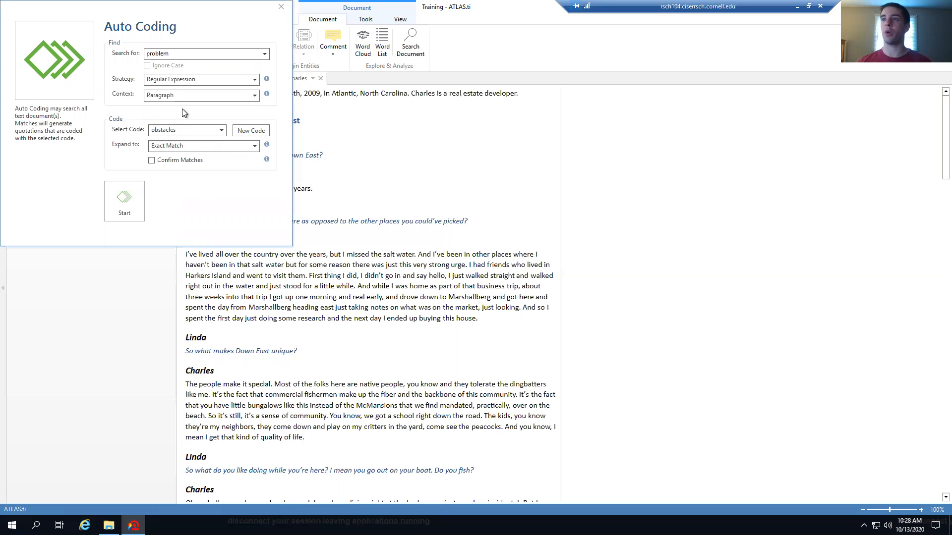
{"action": "left_click", "coordinate": [188, 97]}
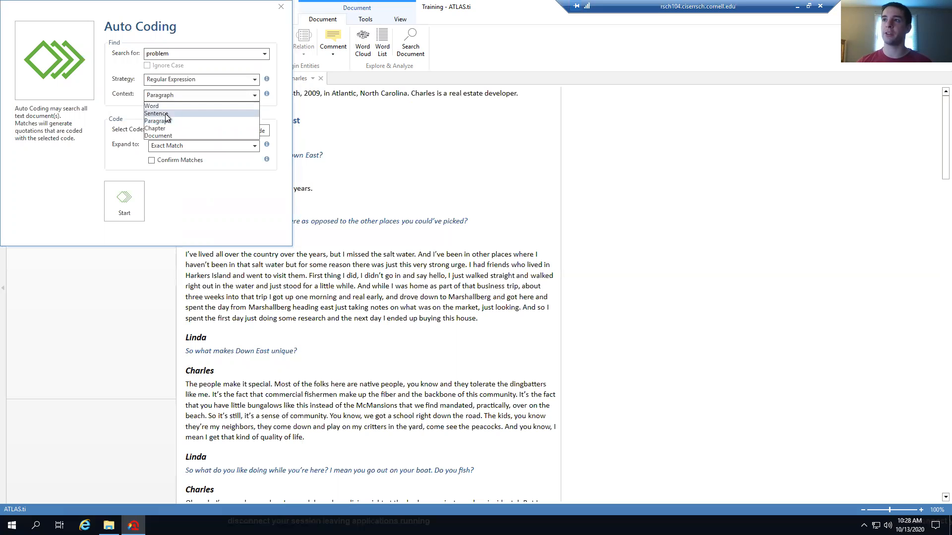
{"action": "left_click", "coordinate": [169, 110]}
{"action": "double_click", "coordinate": [176, 53]}
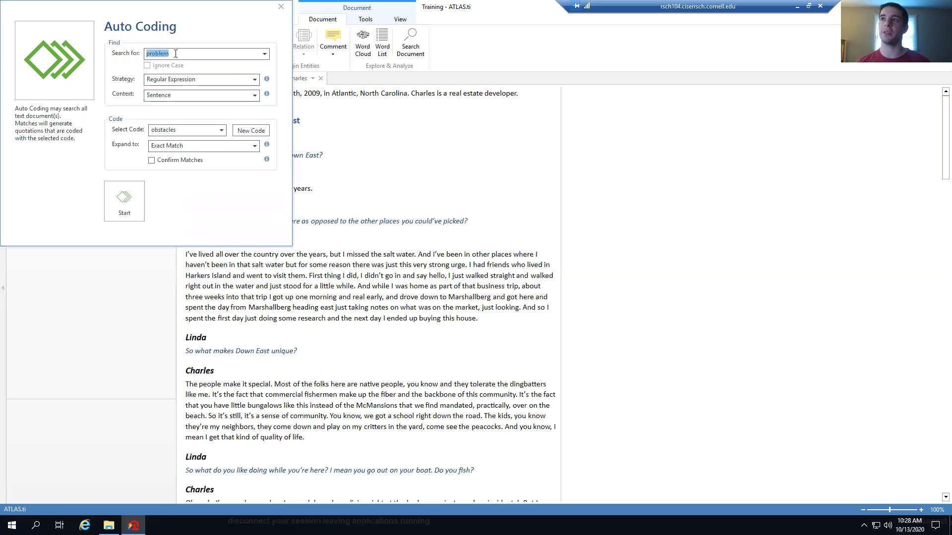
{"action": "left_click", "coordinate": [176, 54]}
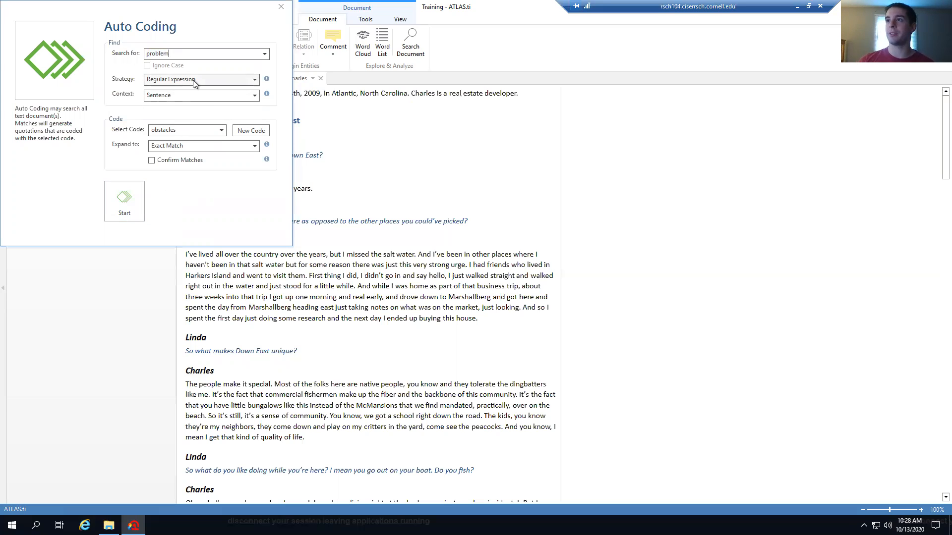
{"action": "left_click", "coordinate": [134, 206]}
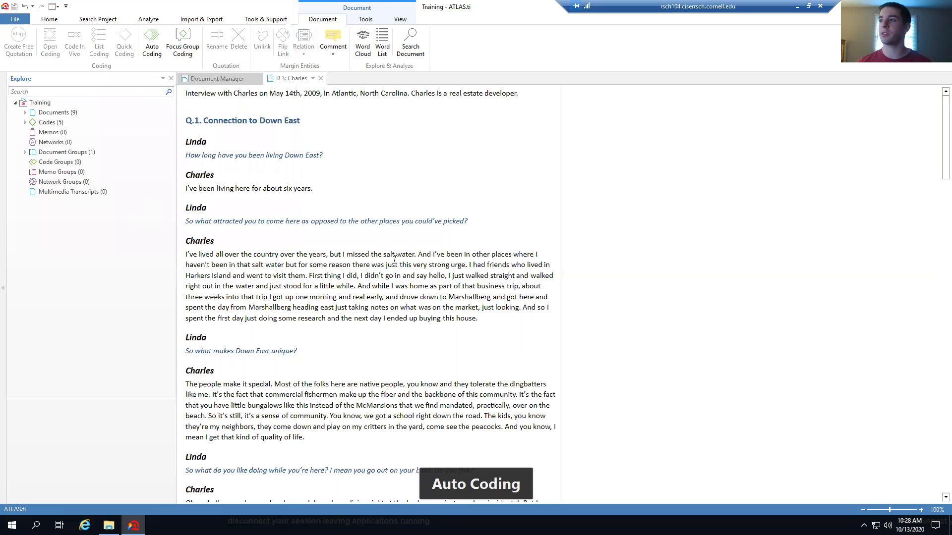
Scroll through the Charles interview to review the regular-expression coding results
{"action": "scroll", "coordinate": [481, 319], "scroll_direction": "down", "scroll_amount": 5}
{"action": "scroll", "coordinate": [481, 320], "scroll_direction": "down", "scroll_amount": 8}
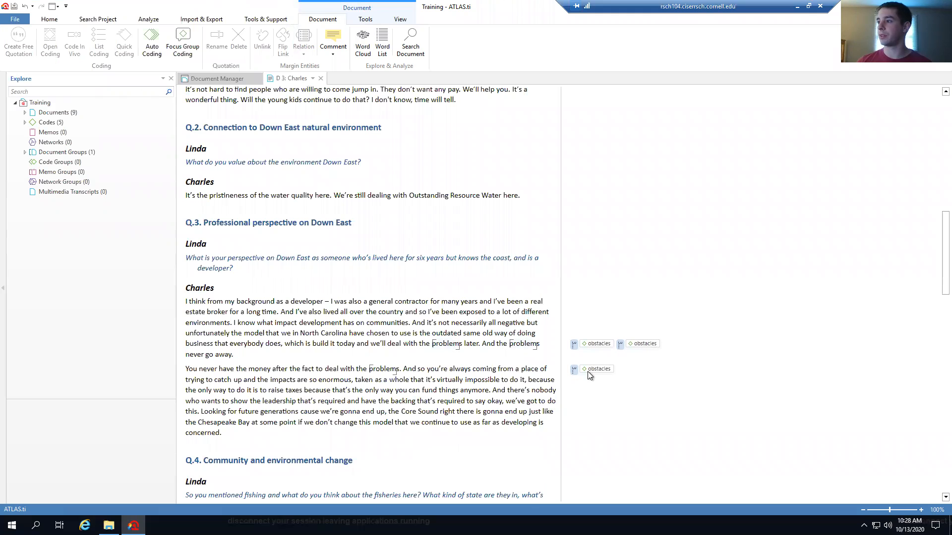
{"action": "scroll", "coordinate": [529, 311], "scroll_direction": "up", "scroll_amount": 13}
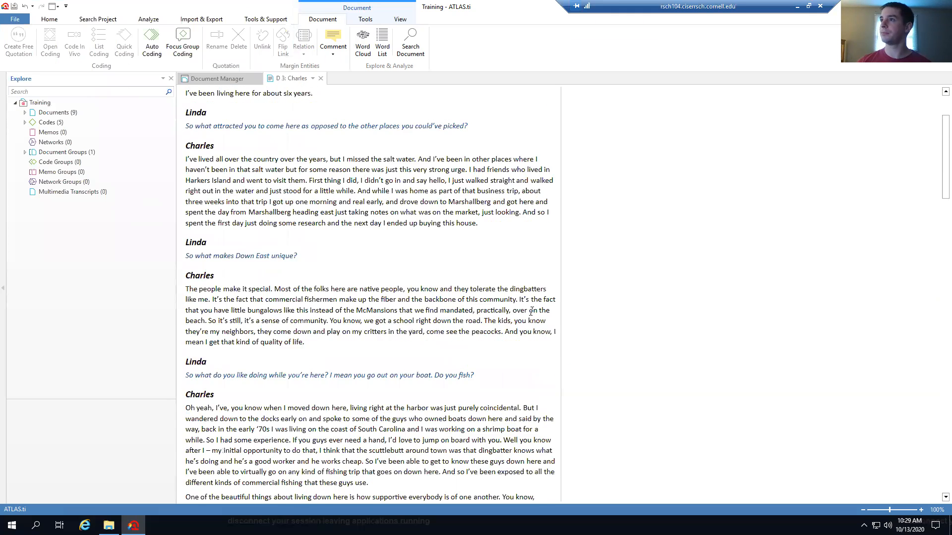
Rerun auto coding for 'problem' with Word strategy and matches expanded to sentences, coding obstacles
{"action": "left_click", "coordinate": [152, 42]}
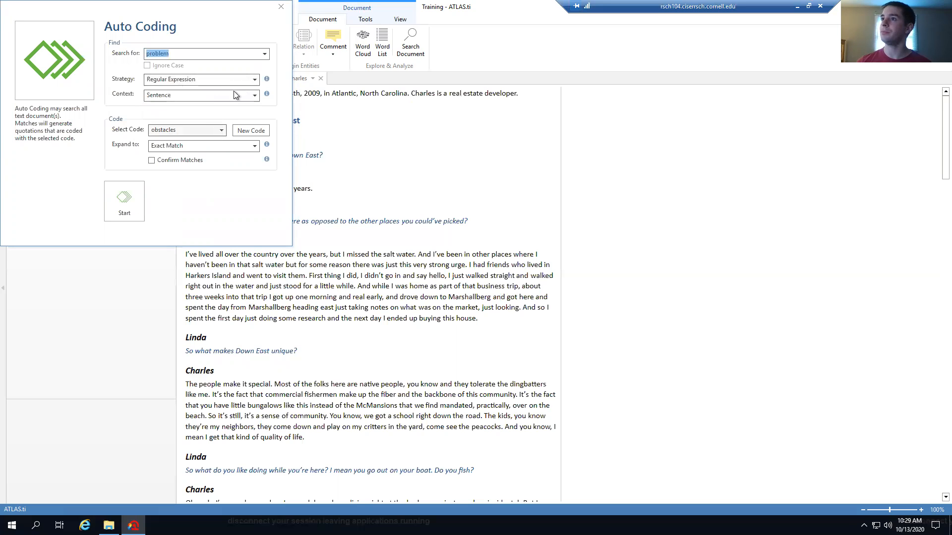
{"action": "left_click", "coordinate": [255, 81]}
{"action": "left_click", "coordinate": [254, 81]}
{"action": "left_click", "coordinate": [239, 79]}
{"action": "left_click", "coordinate": [165, 97]}
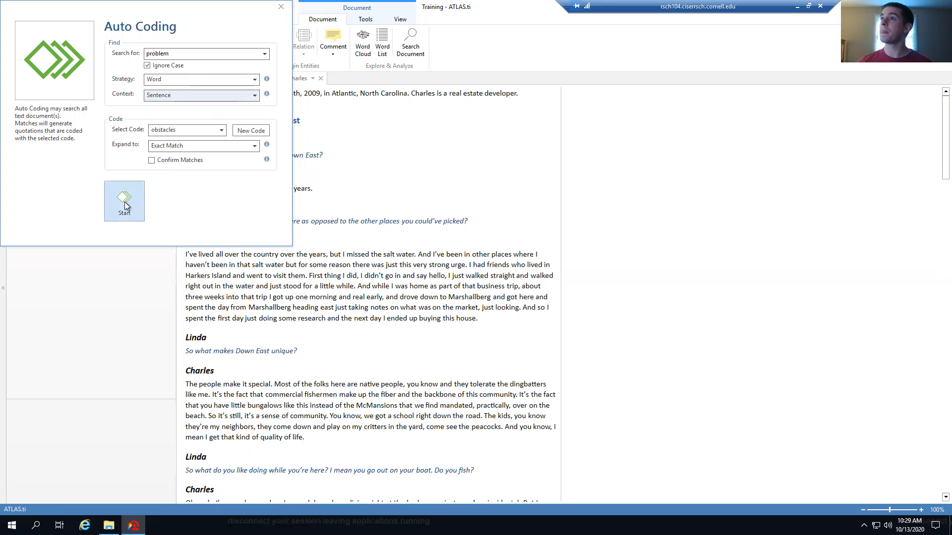
{"action": "left_click", "coordinate": [172, 148]}
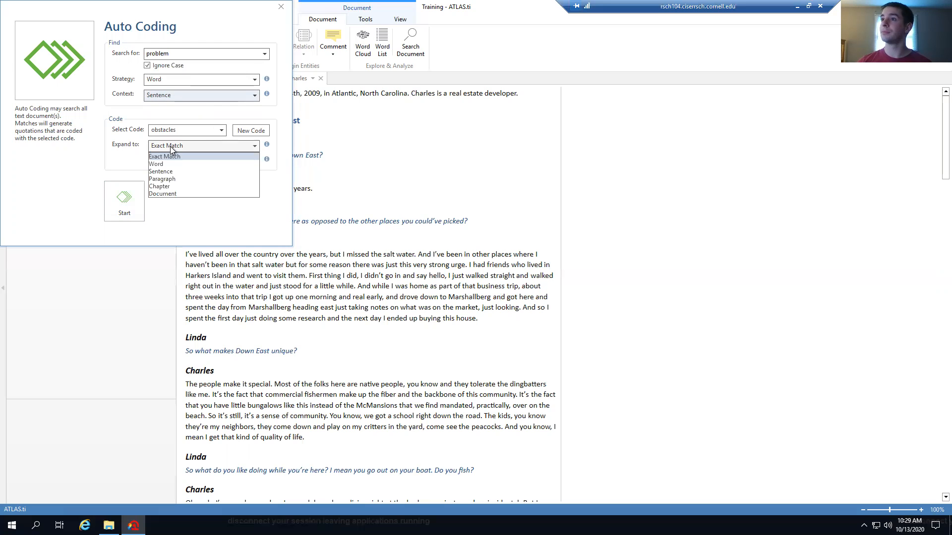
{"action": "left_click", "coordinate": [162, 172]}
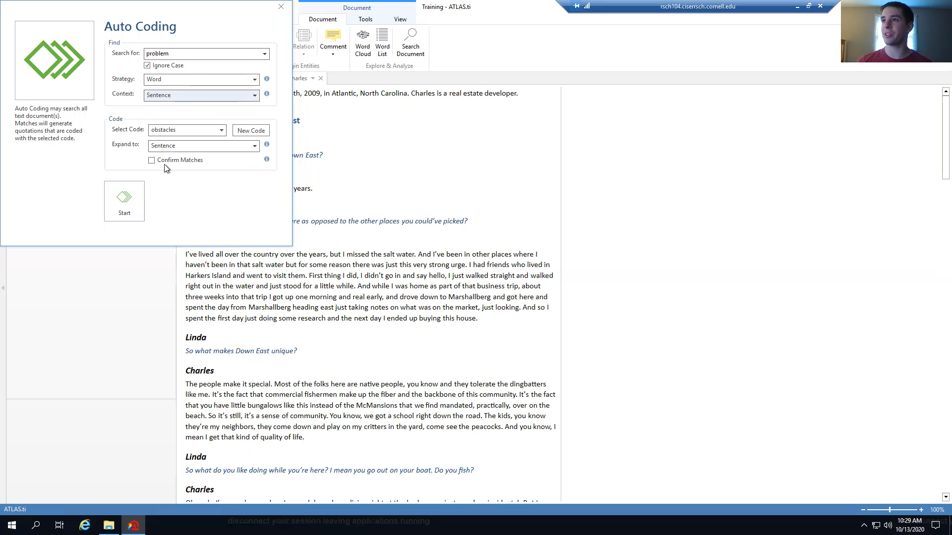
{"action": "left_click", "coordinate": [137, 195]}
Scroll down the Charles interview to check the new obstacles codings
{"action": "scroll", "coordinate": [707, 334], "scroll_direction": "down", "scroll_amount": 5}
{"action": "scroll", "coordinate": [707, 335], "scroll_direction": "down", "scroll_amount": 4}
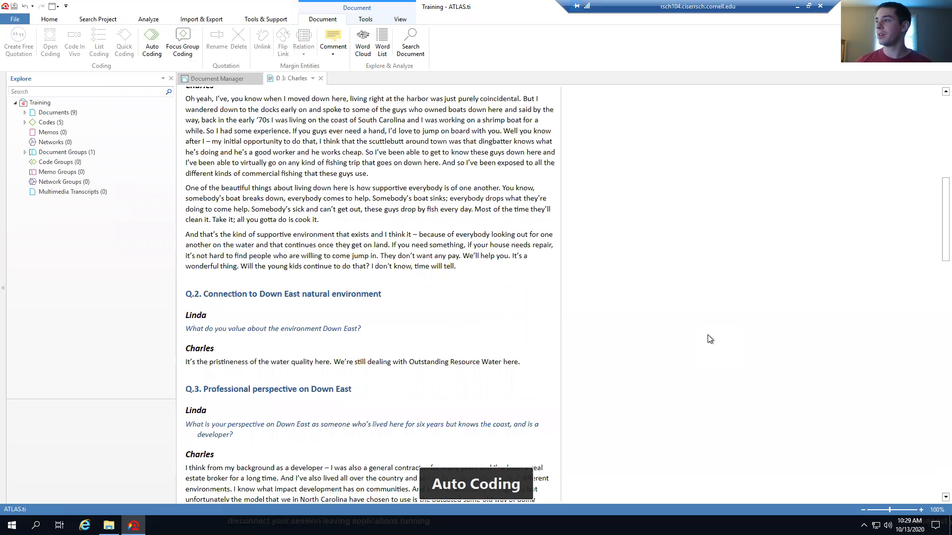
{"action": "scroll", "coordinate": [620, 320], "scroll_direction": "down", "scroll_amount": 5}
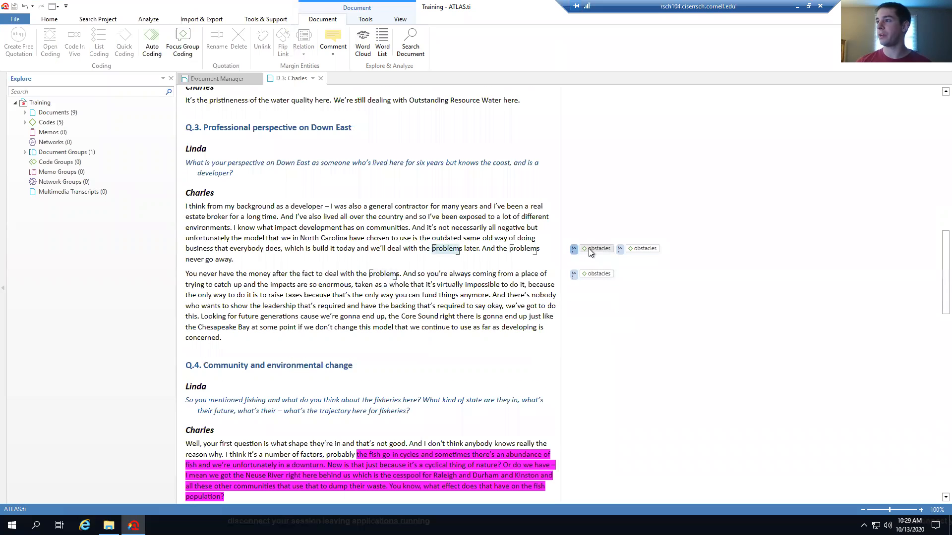
{"action": "left_click_drag", "start_coordinate": [942, 291], "coordinate": [941, 157]}
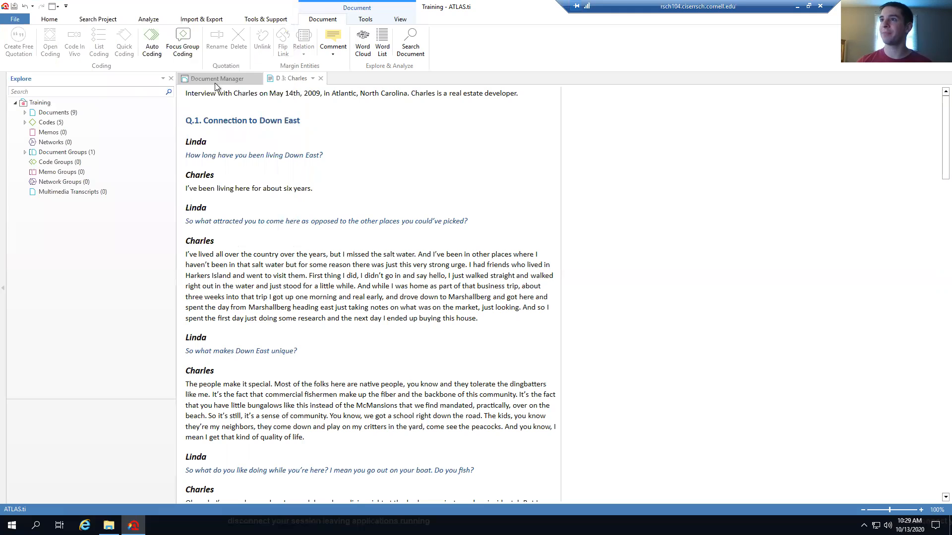
Switch the 'problem' auto-coding search back to Text strategy with Sentence expansion, and start a new code
{"action": "left_click", "coordinate": [159, 49]}
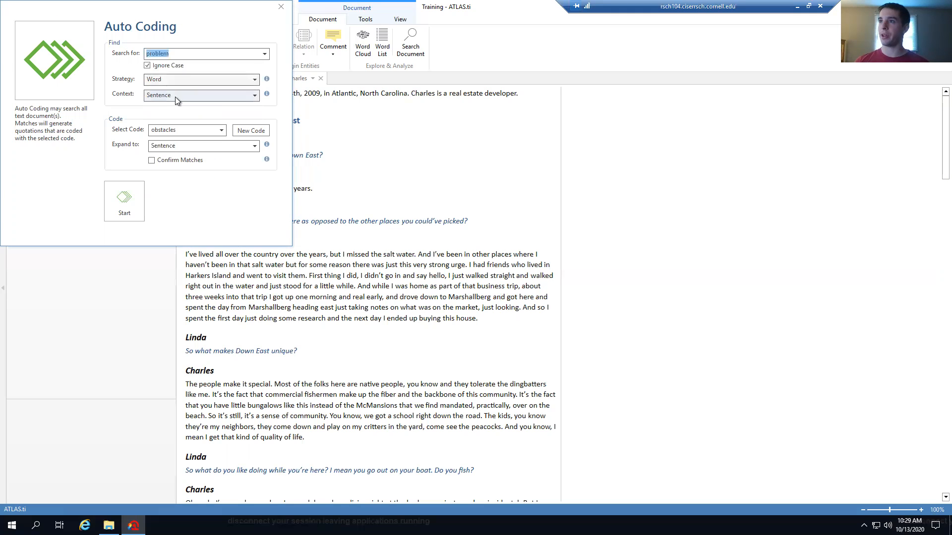
{"action": "left_click", "coordinate": [236, 82]}
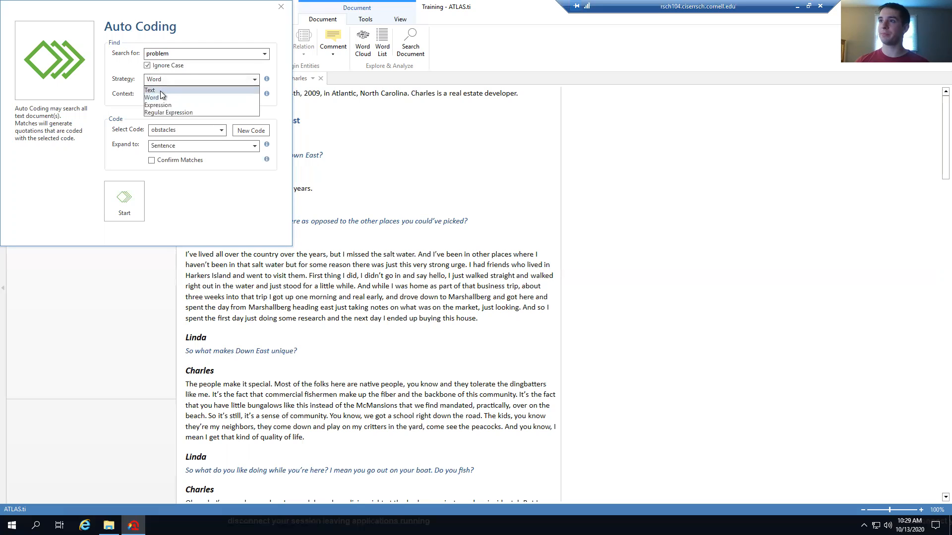
{"action": "left_click", "coordinate": [160, 91]}
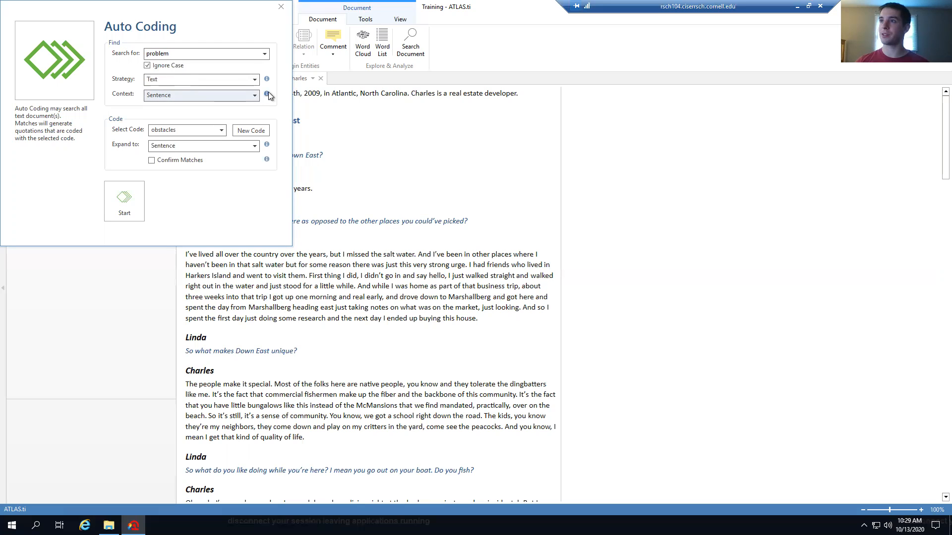
{"action": "left_click", "coordinate": [194, 148]}
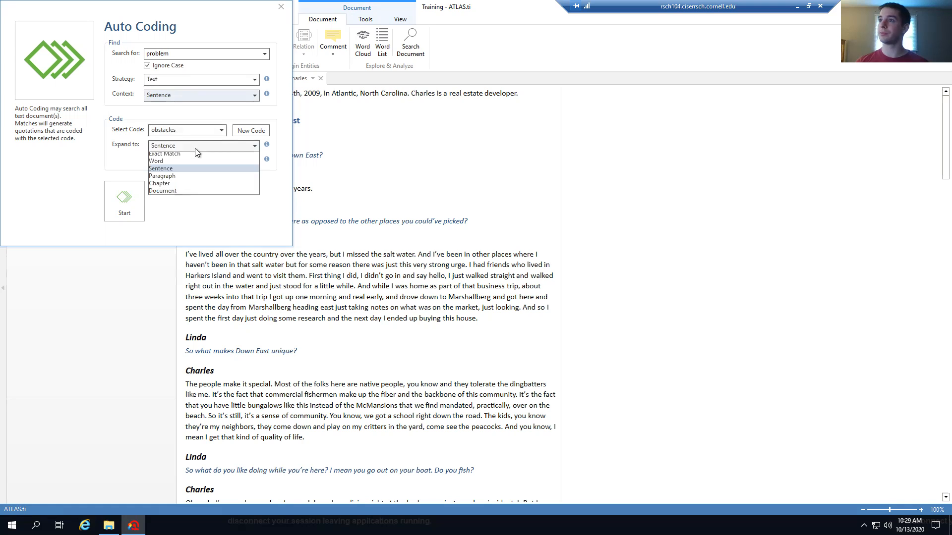
{"action": "left_click", "coordinate": [178, 171]}
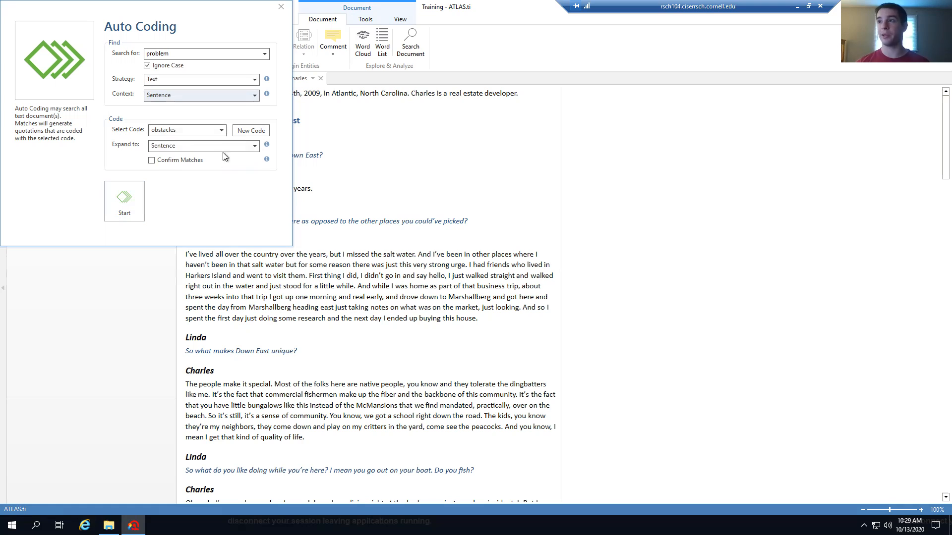
{"action": "left_click", "coordinate": [248, 132]}
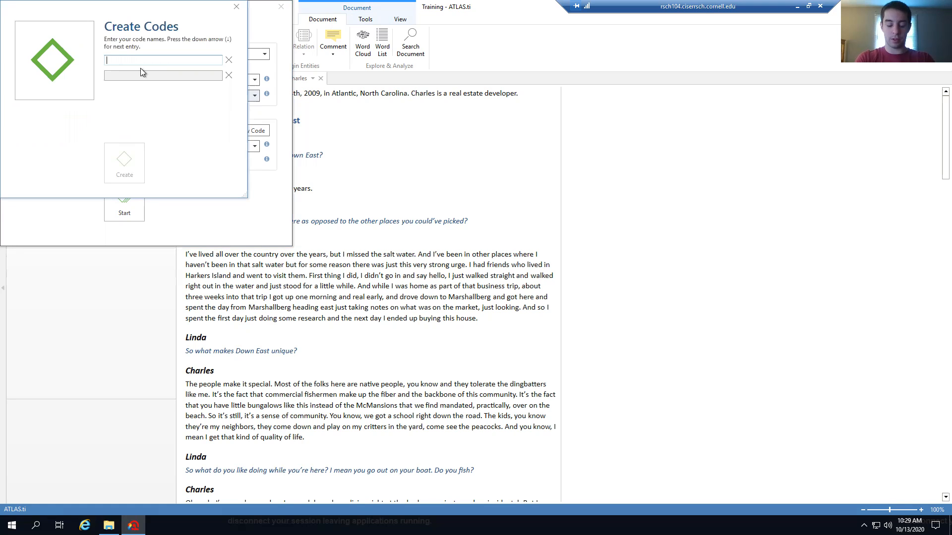
Create a new code named probs for the auto-coding run
{"action": "type", "text": "obstacles"}
{"action": "key", "text": "BackSpace"}
{"action": "key", "text": "BackSpace"}
{"action": "key", "text": "BackSpace"}
{"action": "key", "text": "BackSpace"}
{"action": "key", "text": "BackSpace"}
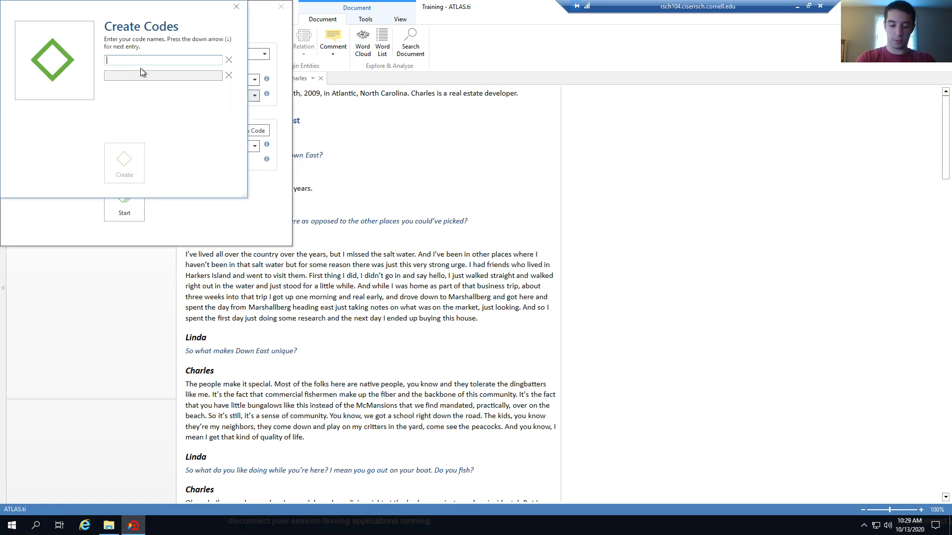
{"action": "type", "text": "probs"}
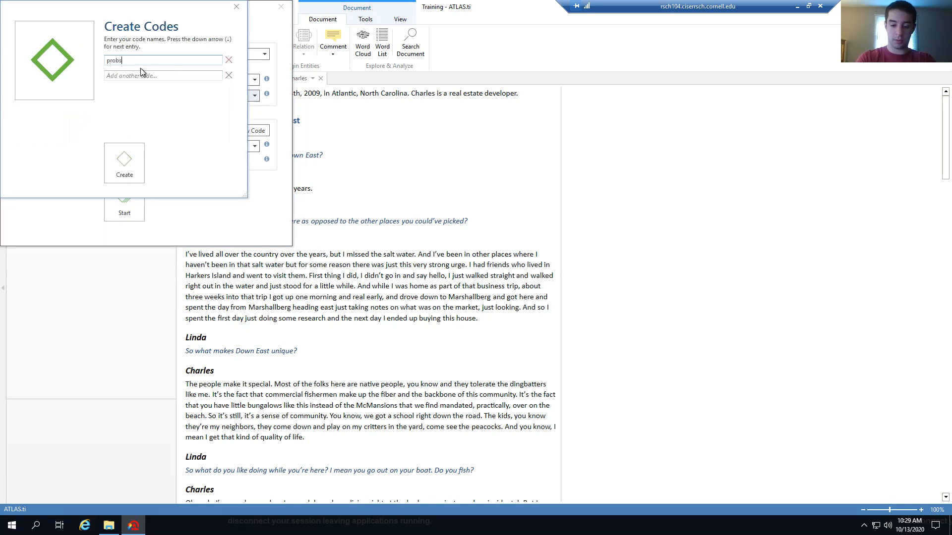
{"action": "left_click", "coordinate": [141, 137]}
Run auto coding with the probs code and review the three coded problem passages
{"action": "left_click", "coordinate": [129, 200]}
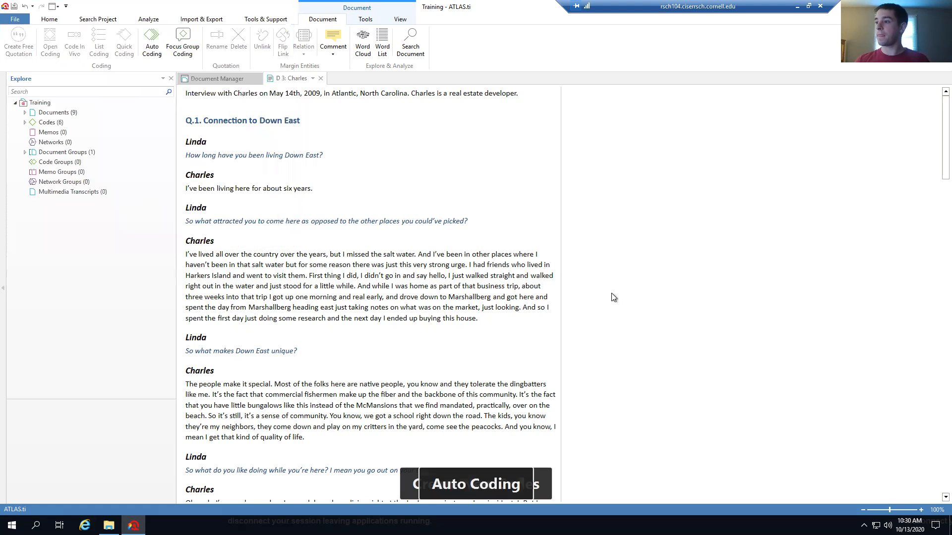
{"action": "scroll", "coordinate": [613, 300], "scroll_direction": "down", "scroll_amount": 8}
{"action": "scroll", "coordinate": [613, 297], "scroll_direction": "down", "scroll_amount": 6}
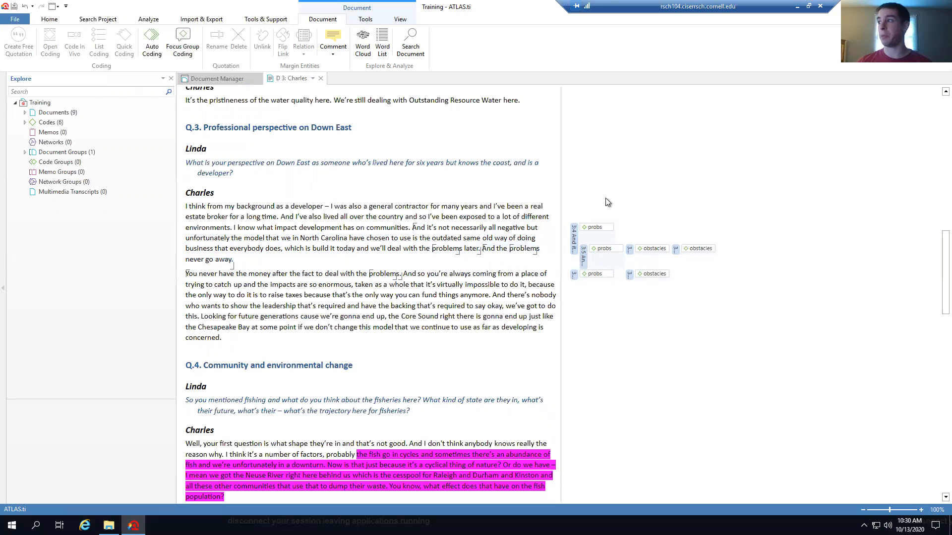
{"action": "scroll", "coordinate": [596, 198], "scroll_direction": "up", "scroll_amount": 3}
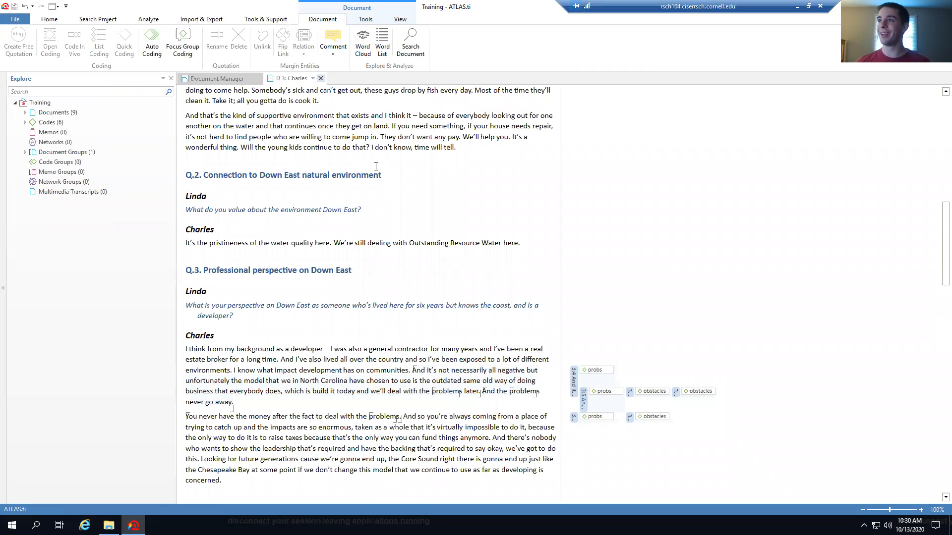
{"action": "scroll", "coordinate": [416, 238], "scroll_direction": "up", "scroll_amount": 4}
{"action": "scroll", "coordinate": [417, 238], "scroll_direction": "up", "scroll_amount": 7}
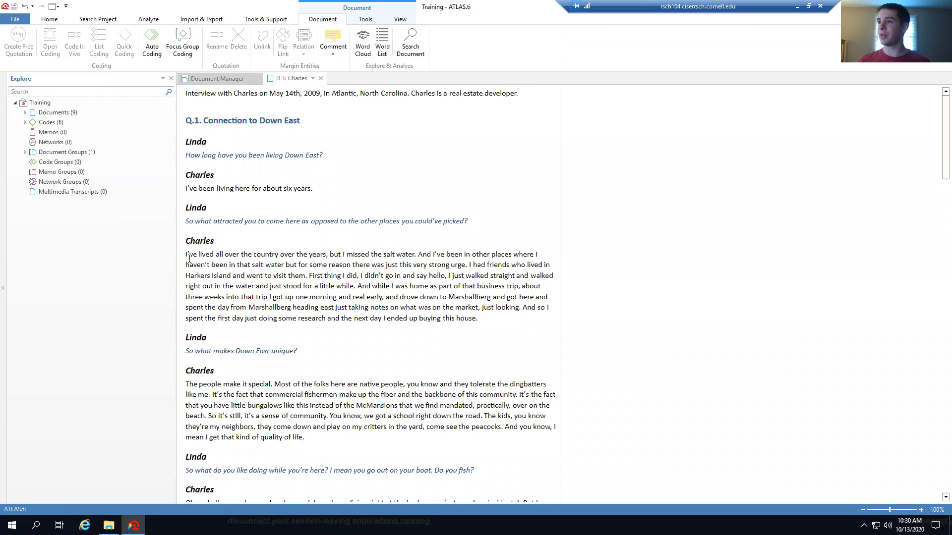
Code the clause 'I've lived all over the country over the years' with happiness via List Coding
{"action": "left_click_drag", "start_coordinate": [186, 254], "coordinate": [327, 254]}
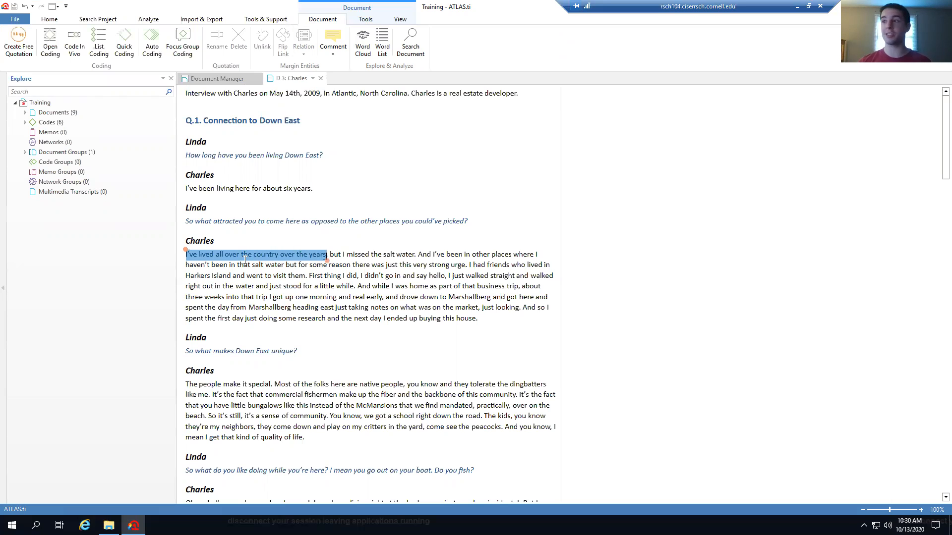
{"action": "right_click", "coordinate": [244, 255]}
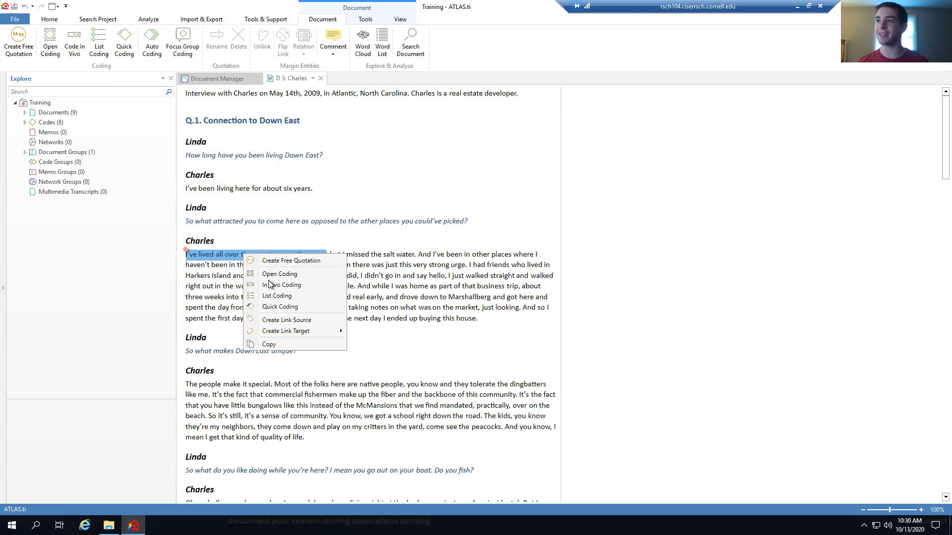
{"action": "left_click", "coordinate": [304, 296]}
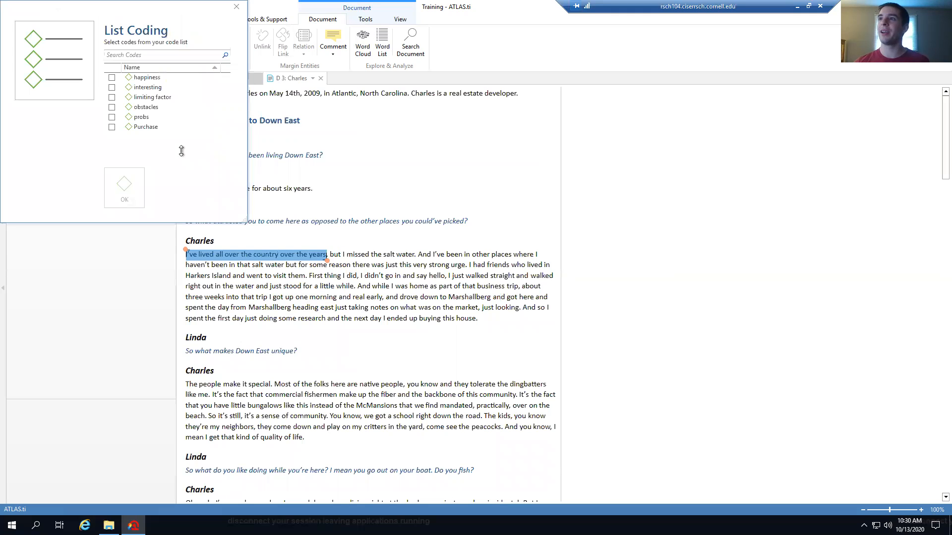
{"action": "left_click", "coordinate": [112, 78]}
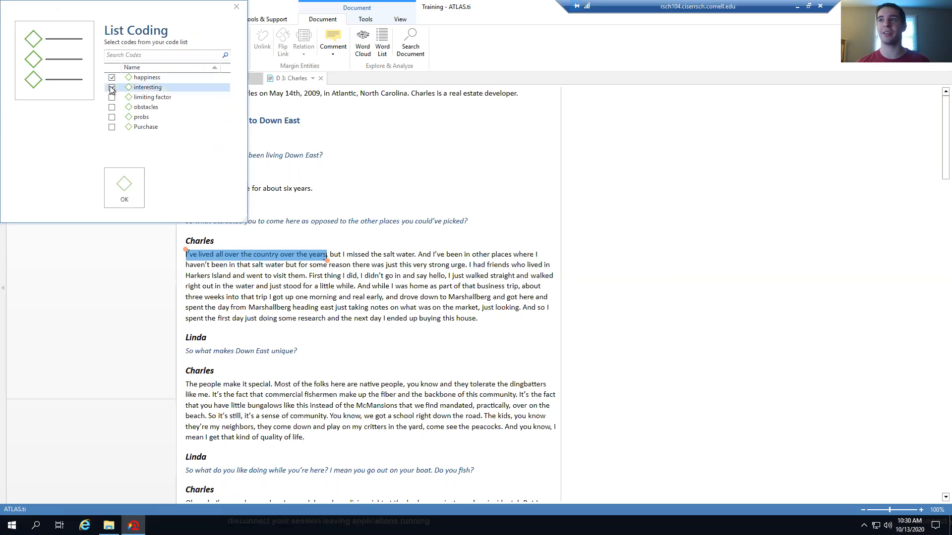
{"action": "left_click", "coordinate": [129, 191]}
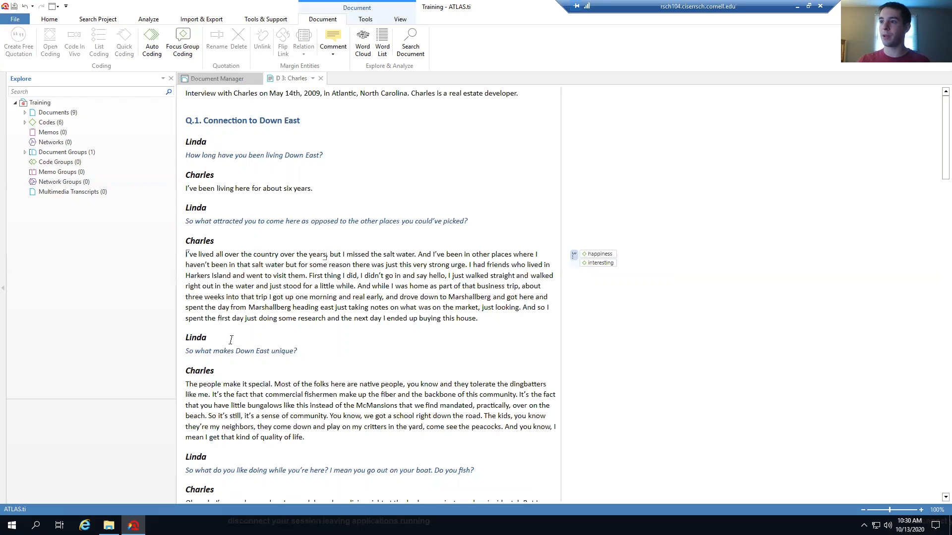
Code the sentence 'The people make it special.' with happiness
{"action": "scroll", "coordinate": [234, 343], "scroll_direction": "down", "scroll_amount": 3}
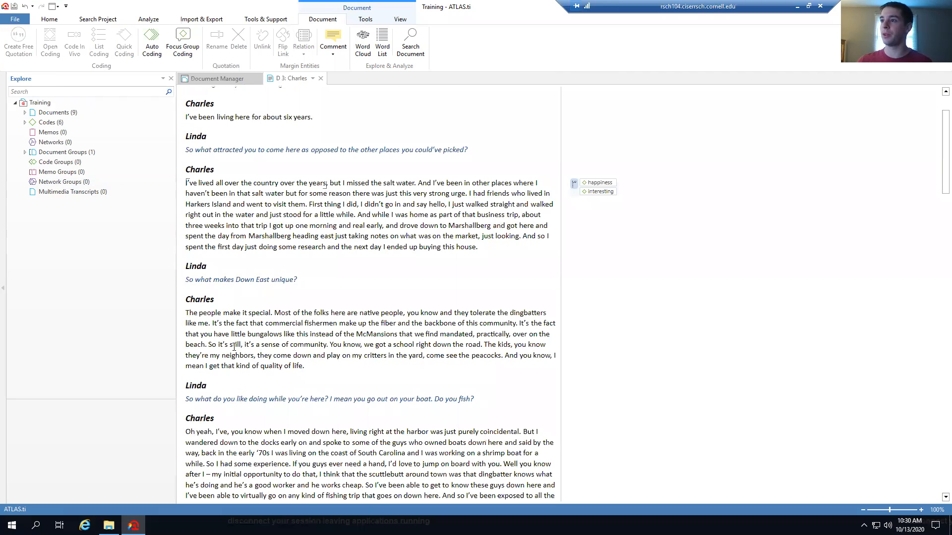
{"action": "scroll", "coordinate": [234, 347], "scroll_direction": "down", "scroll_amount": 1}
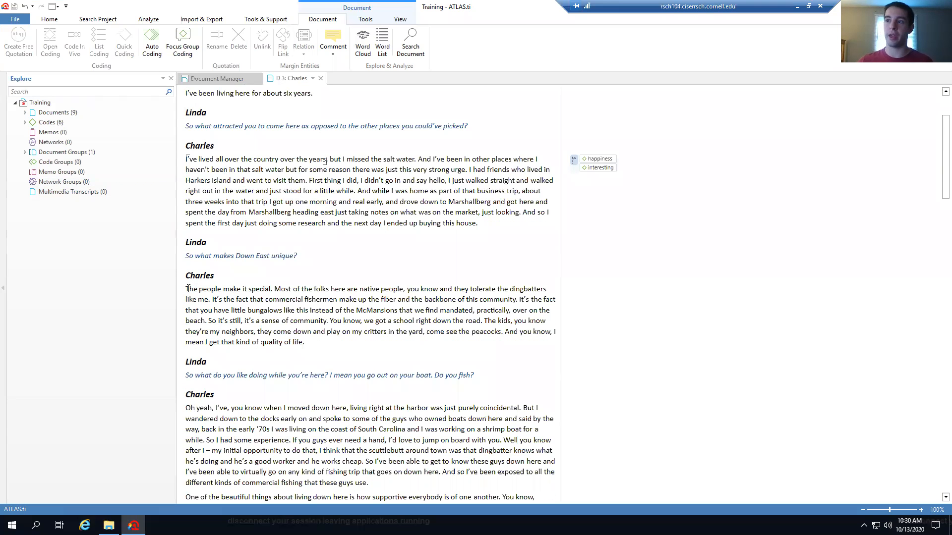
{"action": "left_click_drag", "start_coordinate": [187, 288], "coordinate": [272, 290]}
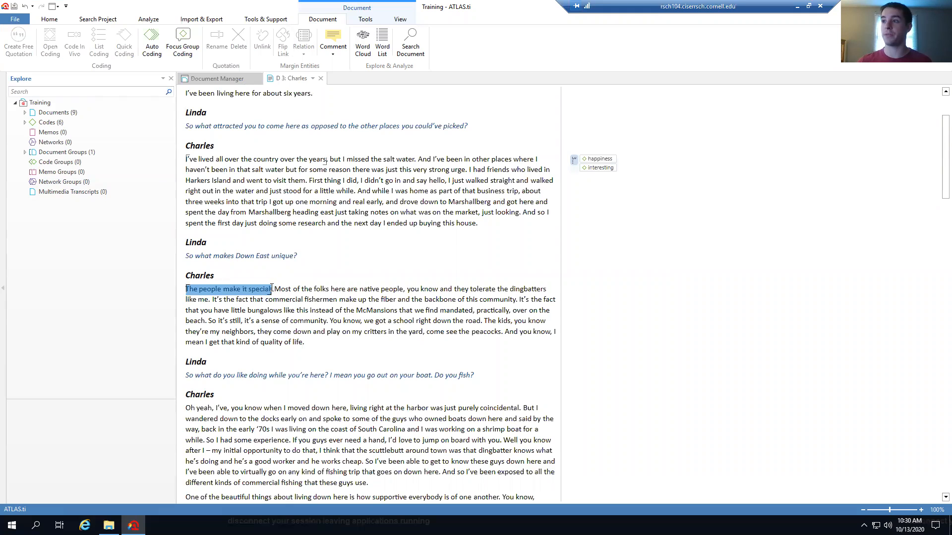
{"action": "right_click", "coordinate": [245, 291]}
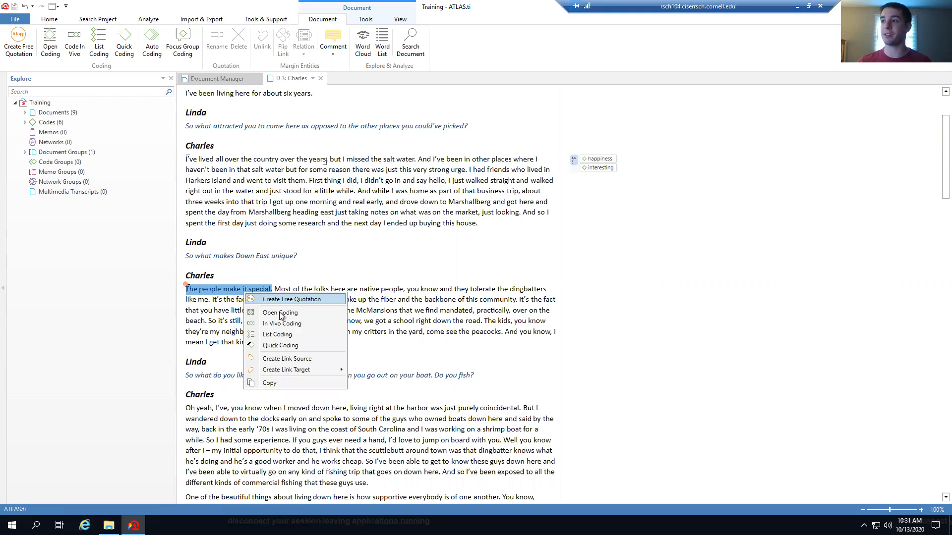
{"action": "left_click", "coordinate": [284, 341]}
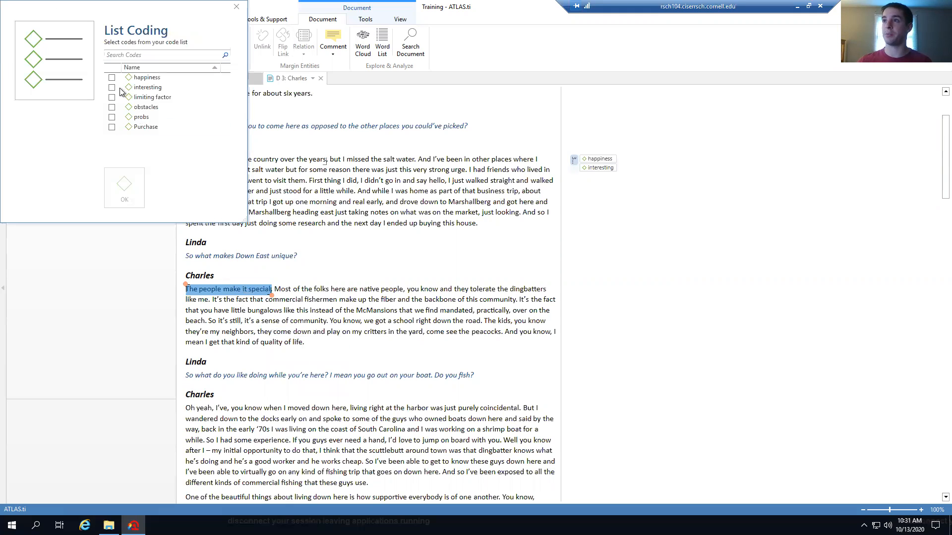
{"action": "left_click", "coordinate": [112, 78]}
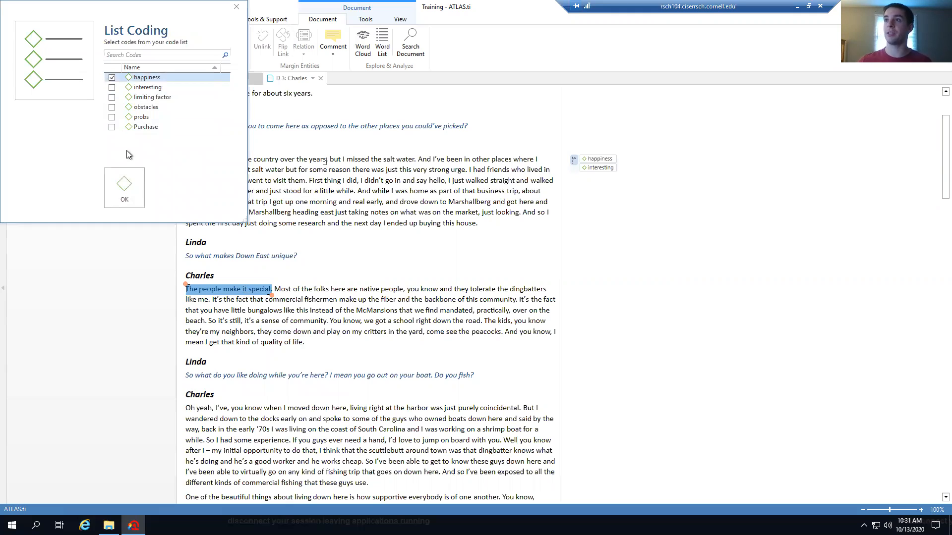
{"action": "left_click", "coordinate": [125, 199]}
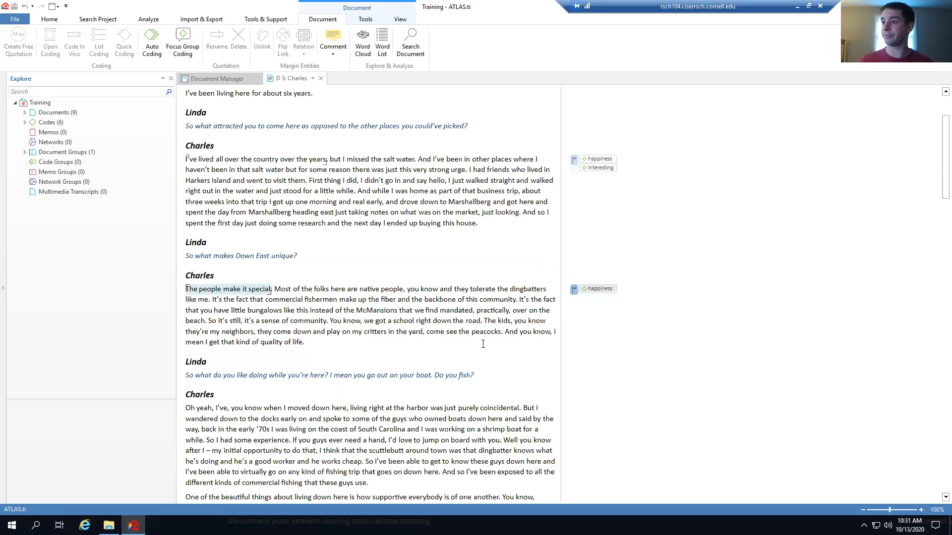
Scroll through the rest of the Charles interview, then close the D 3 document
{"action": "scroll", "coordinate": [477, 344], "scroll_direction": "down", "scroll_amount": 6}
{"action": "scroll", "coordinate": [477, 344], "scroll_direction": "down", "scroll_amount": 6}
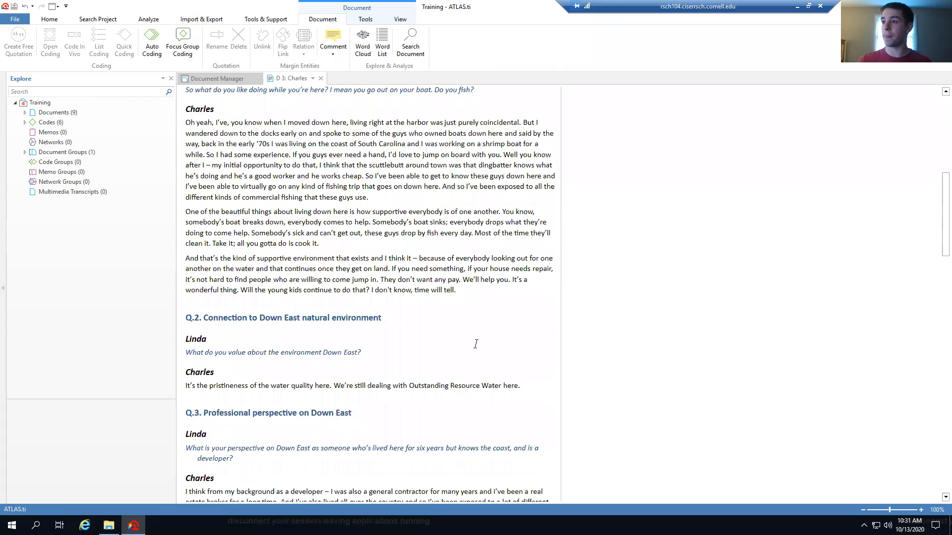
{"action": "scroll", "coordinate": [477, 344], "scroll_direction": "down", "scroll_amount": 4}
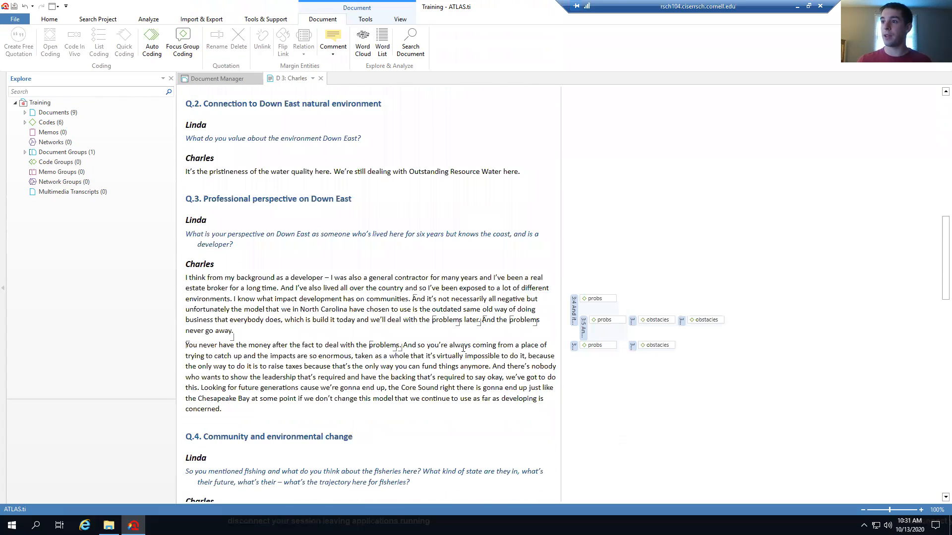
{"action": "scroll", "coordinate": [290, 303], "scroll_direction": "down", "scroll_amount": 8}
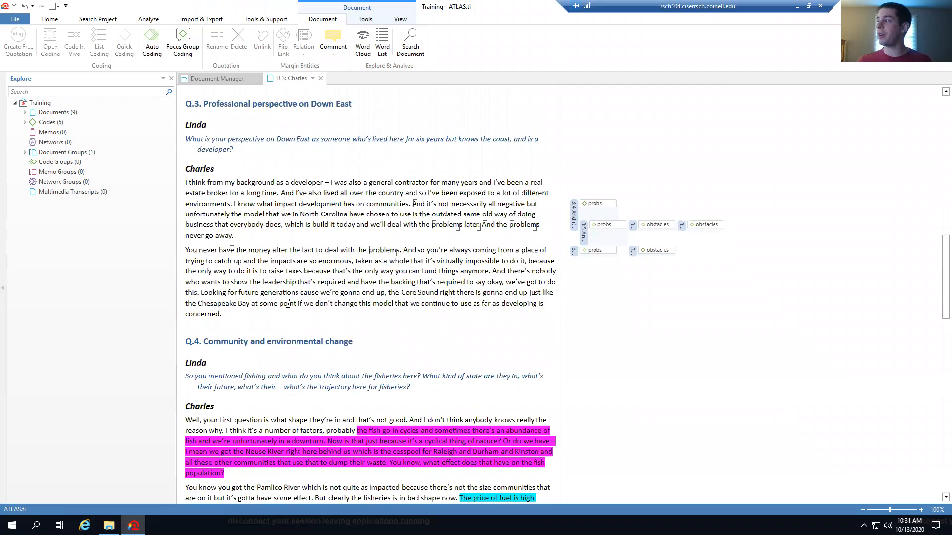
{"action": "scroll", "coordinate": [294, 294], "scroll_direction": "up", "scroll_amount": 20}
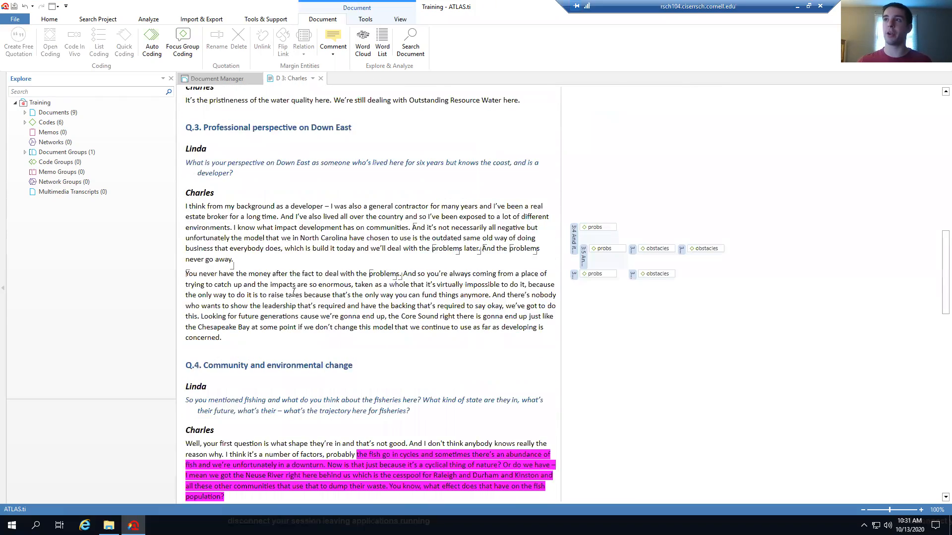
{"action": "scroll", "coordinate": [290, 294], "scroll_direction": "up", "scroll_amount": 3}
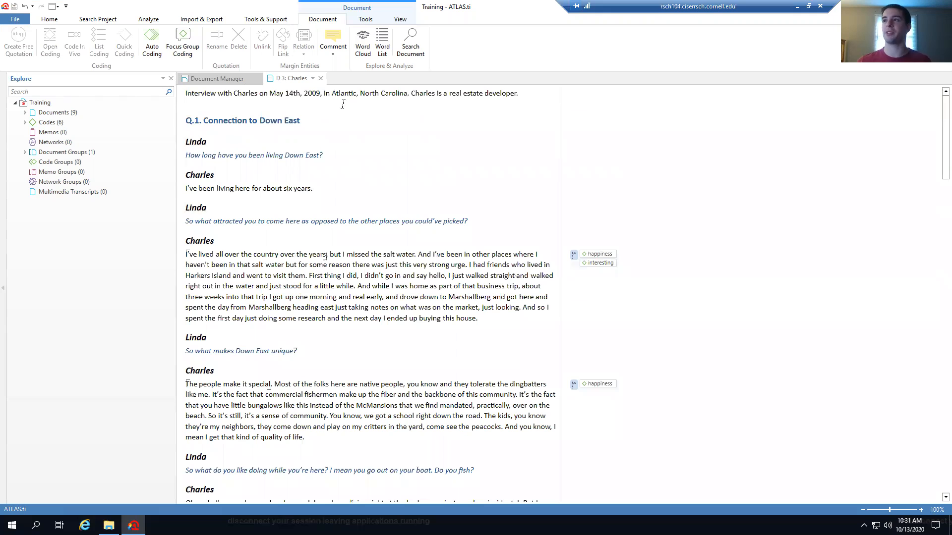
{"action": "left_click", "coordinate": [320, 79]}
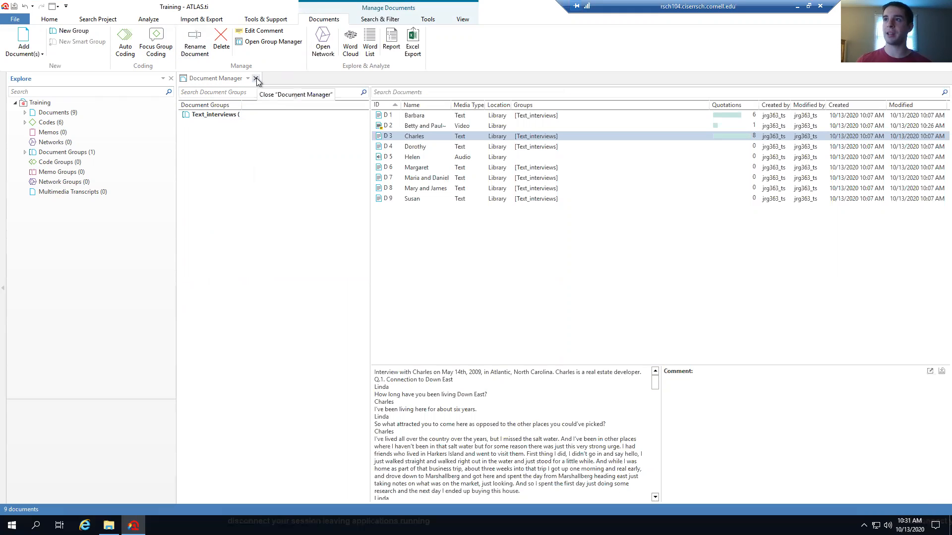
Open the Quotation Manager from the Home tab and filter it to the happiness code
{"action": "left_click", "coordinate": [49, 19]}
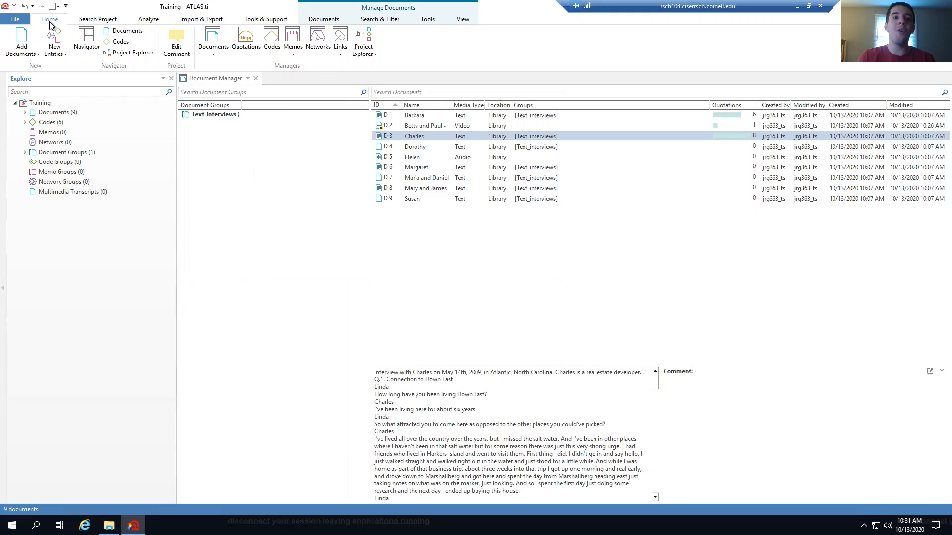
{"action": "left_click", "coordinate": [246, 39]}
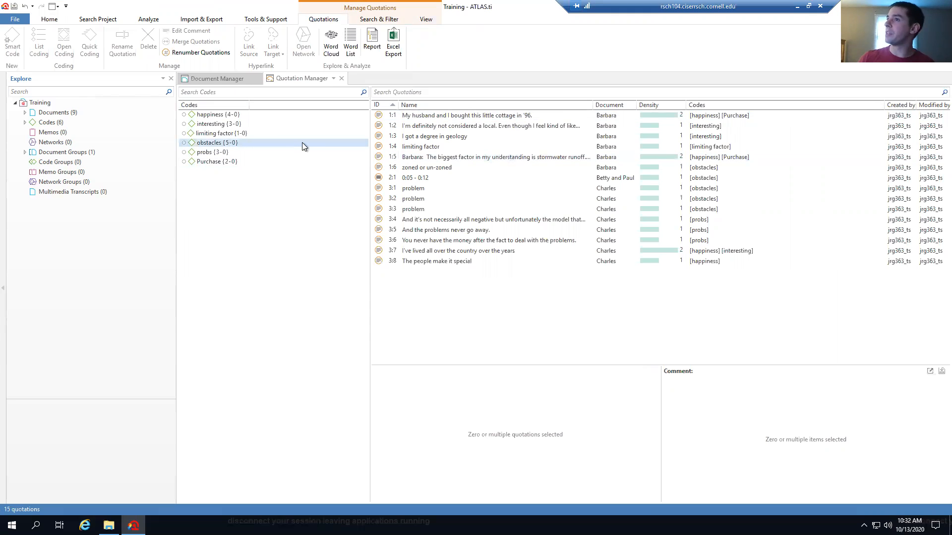
{"action": "left_click", "coordinate": [229, 118]}
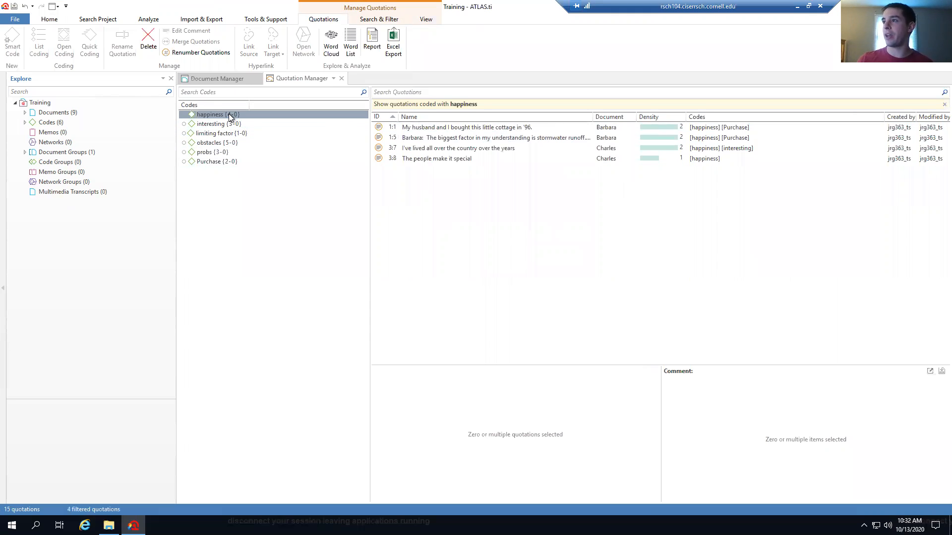
Filter quotations by obstacles and browse them, including 1:6, 2:1, 3:1 and 3:3
{"action": "left_click", "coordinate": [232, 144]}
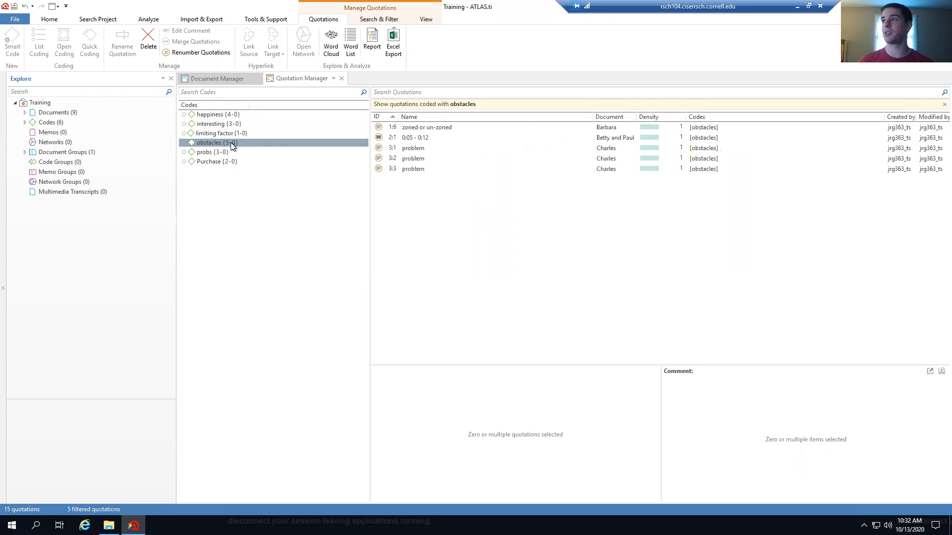
{"action": "left_click", "coordinate": [430, 139]}
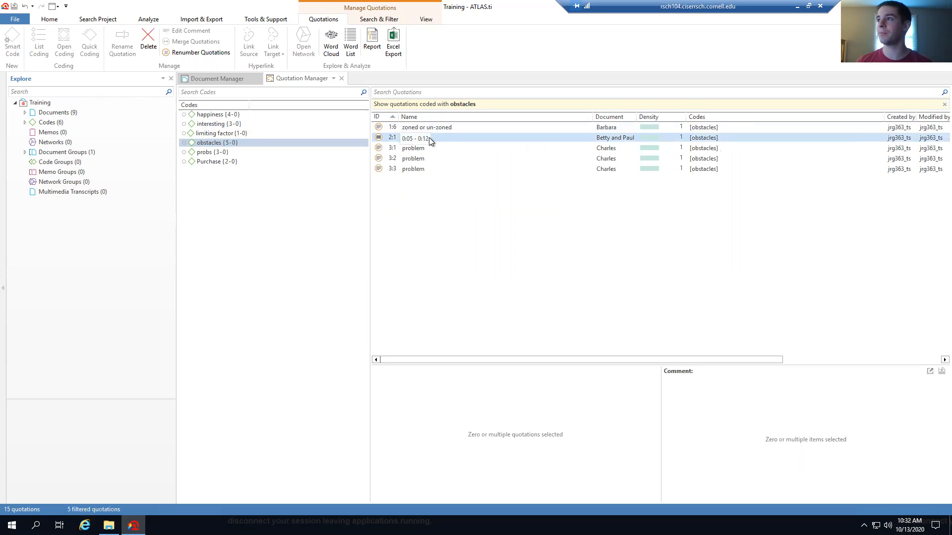
{"action": "left_click", "coordinate": [439, 128]}
{"action": "left_click", "coordinate": [450, 139]}
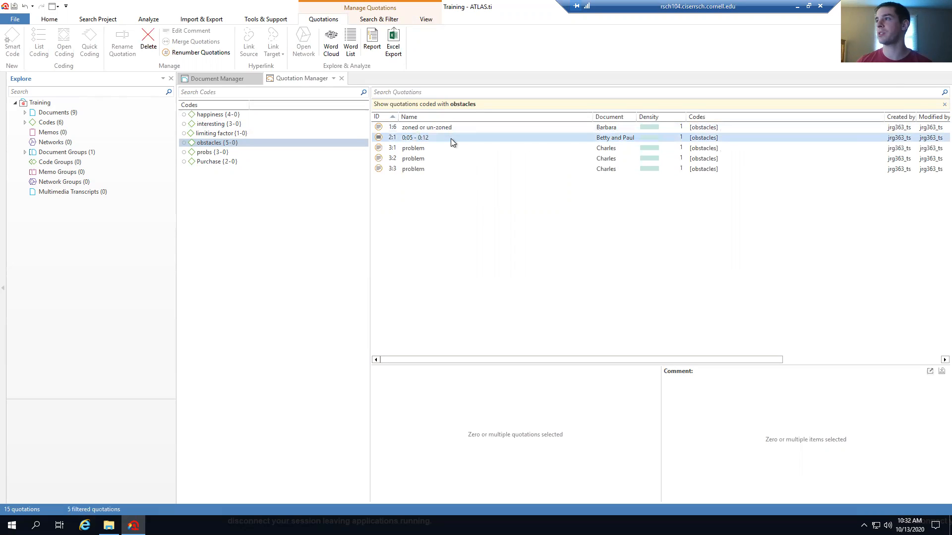
{"action": "left_click", "coordinate": [448, 127]}
{"action": "left_click", "coordinate": [453, 137]}
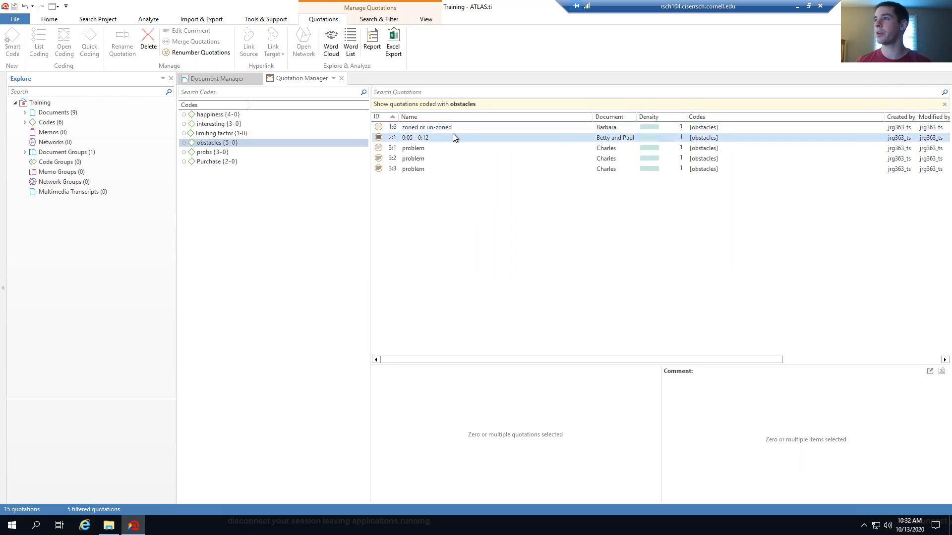
{"action": "left_click", "coordinate": [431, 148]}
{"action": "left_click", "coordinate": [427, 168]}
{"action": "left_click", "coordinate": [428, 148]}
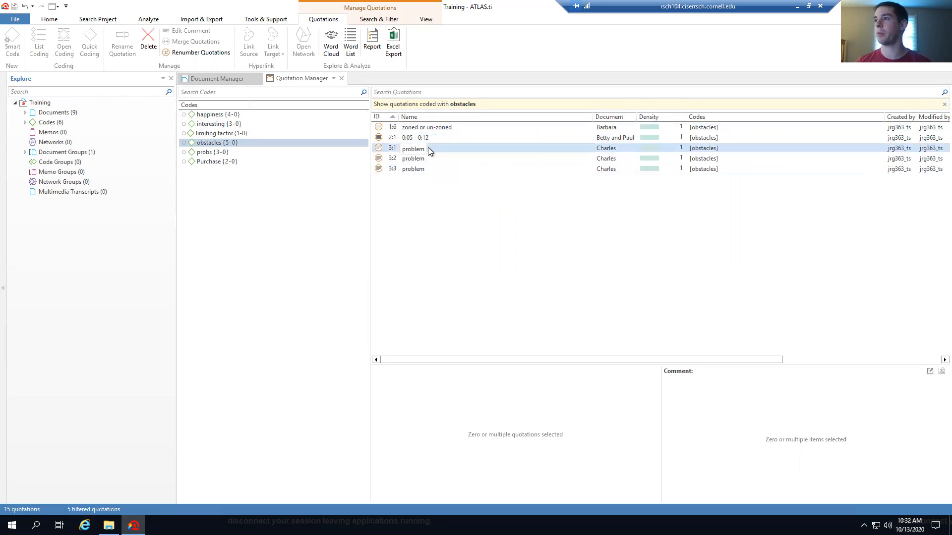
{"action": "left_click", "coordinate": [429, 169]}
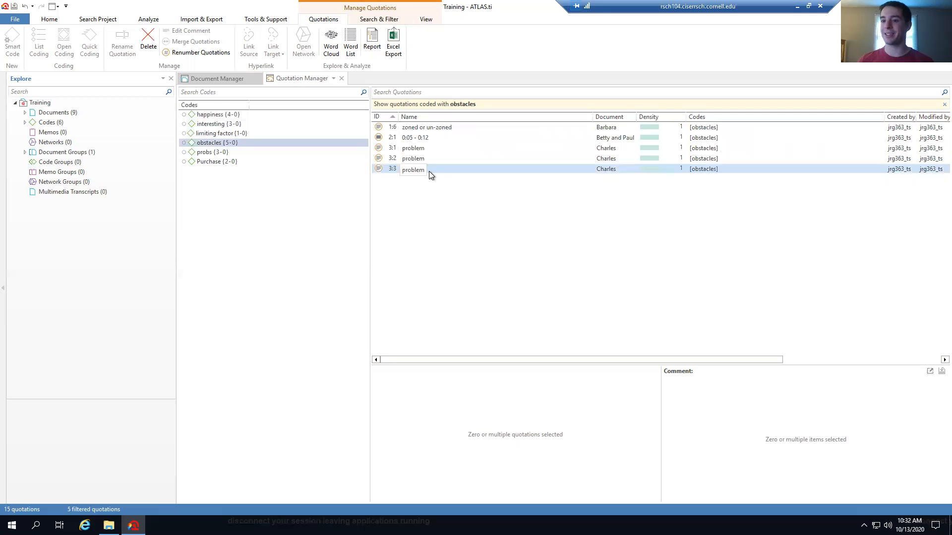
Filter quotations by probs and preview quotations 3:4, 3:5 and 3:6
{"action": "left_click", "coordinate": [225, 152]}
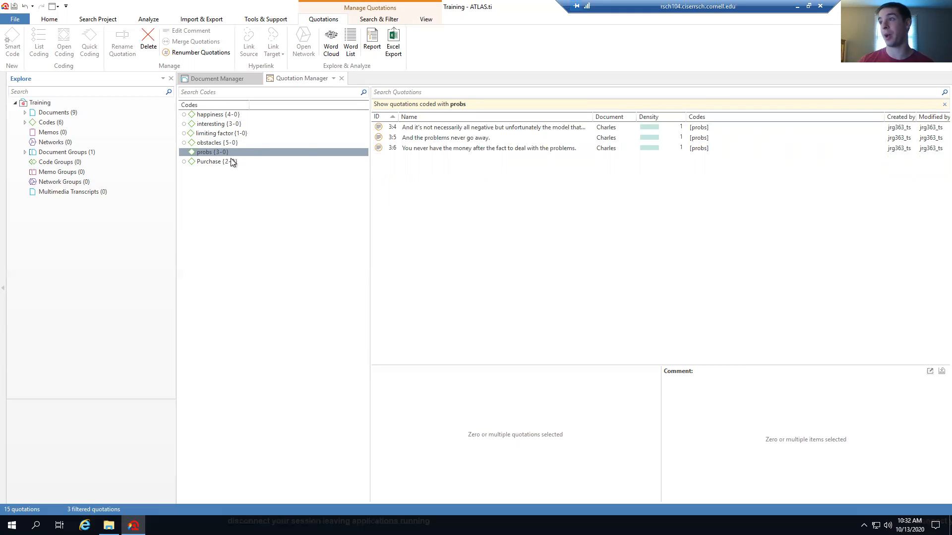
{"action": "left_click", "coordinate": [489, 138]}
{"action": "left_click", "coordinate": [496, 128]}
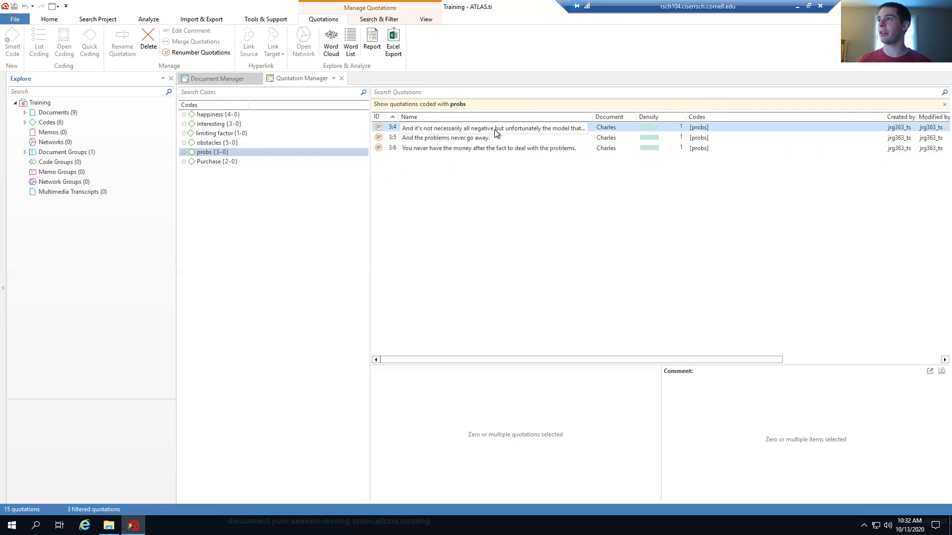
{"action": "left_click", "coordinate": [513, 129]}
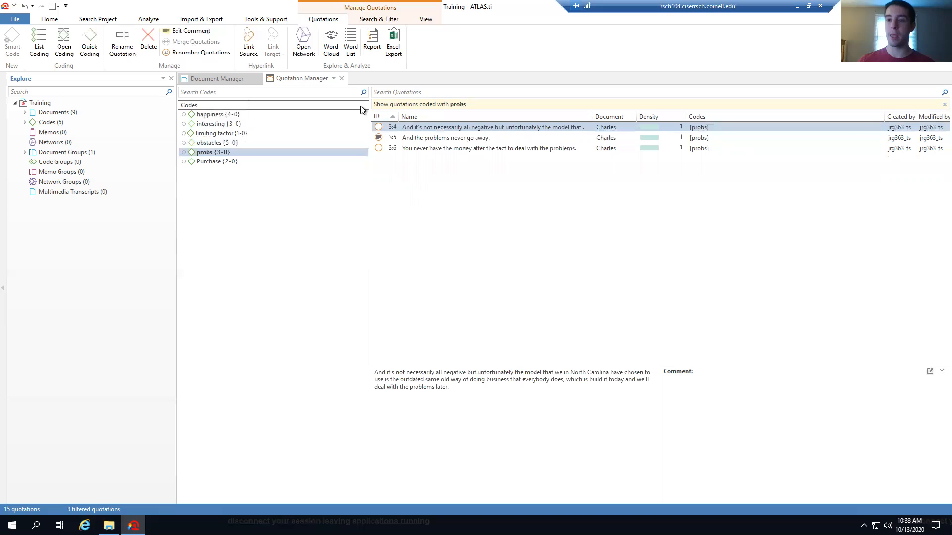
{"action": "left_click", "coordinate": [424, 141]}
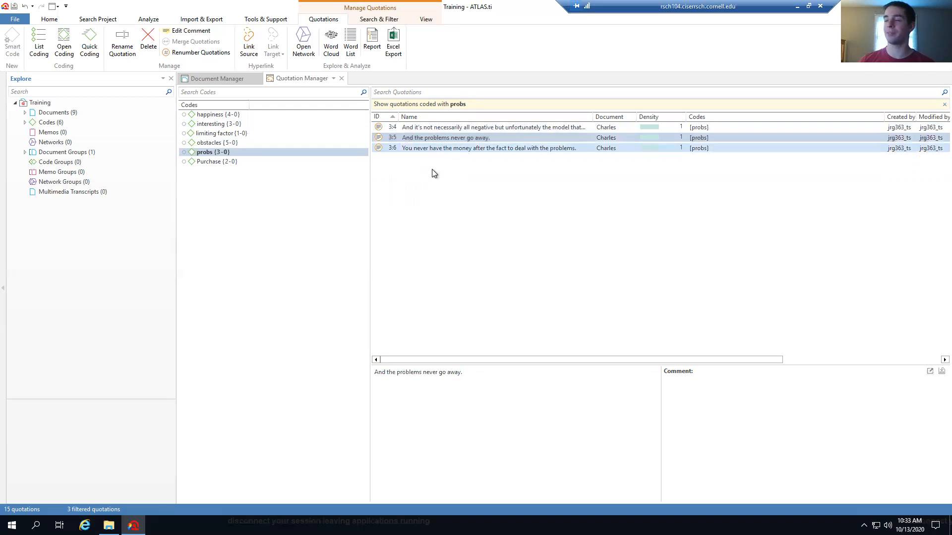
{"action": "left_click", "coordinate": [423, 128]}
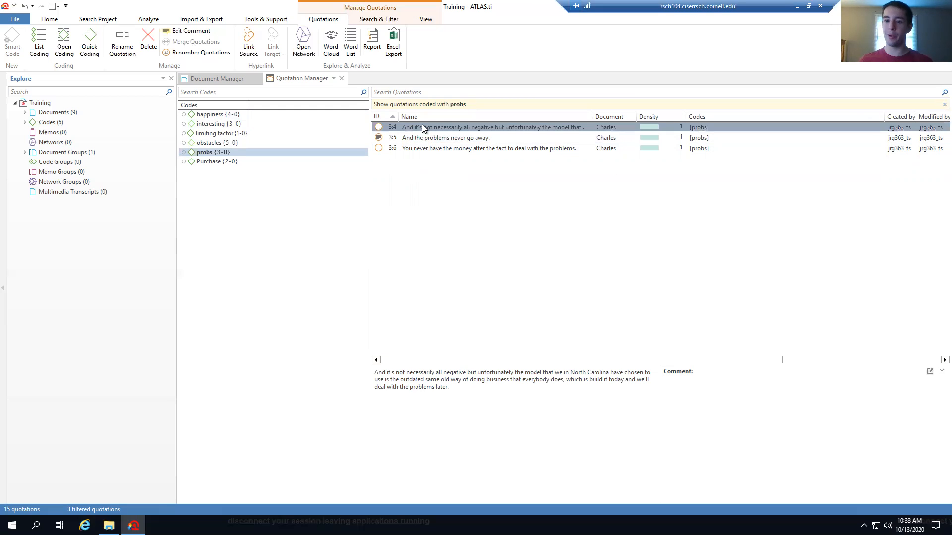
{"action": "left_click", "coordinate": [433, 149]}
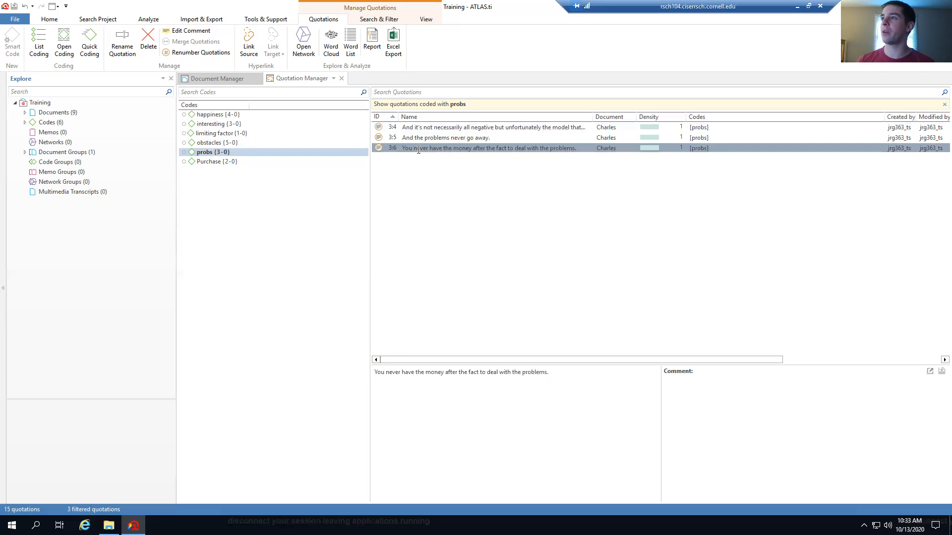
Open quotation 3:6 in the Charles interview (D 3), then return to the probs quotation list
{"action": "double_click", "coordinate": [418, 149]}
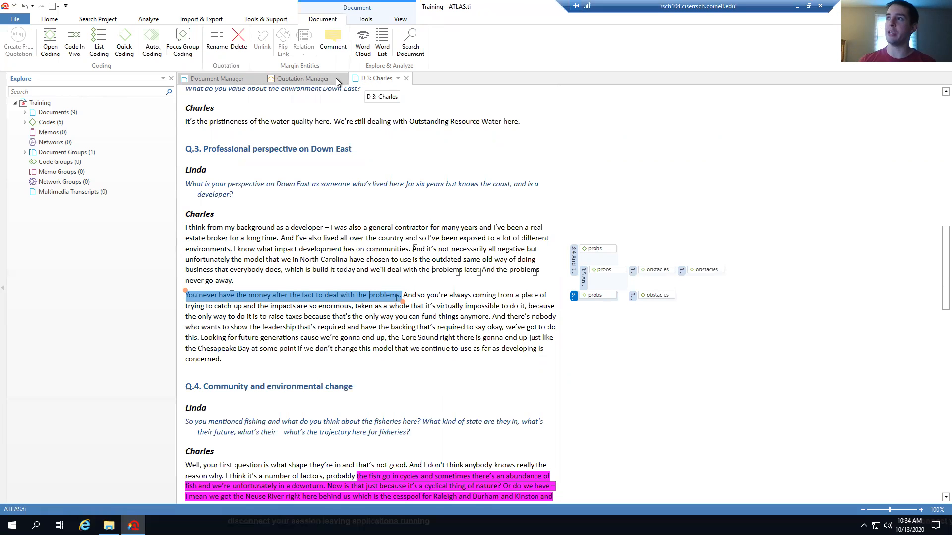
{"action": "left_click", "coordinate": [305, 81]}
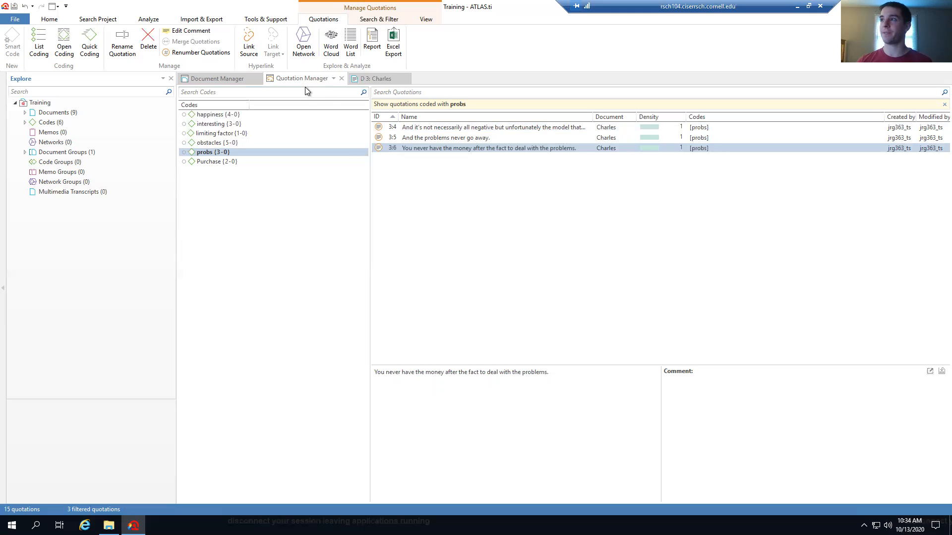
{"action": "left_click", "coordinate": [218, 116]}
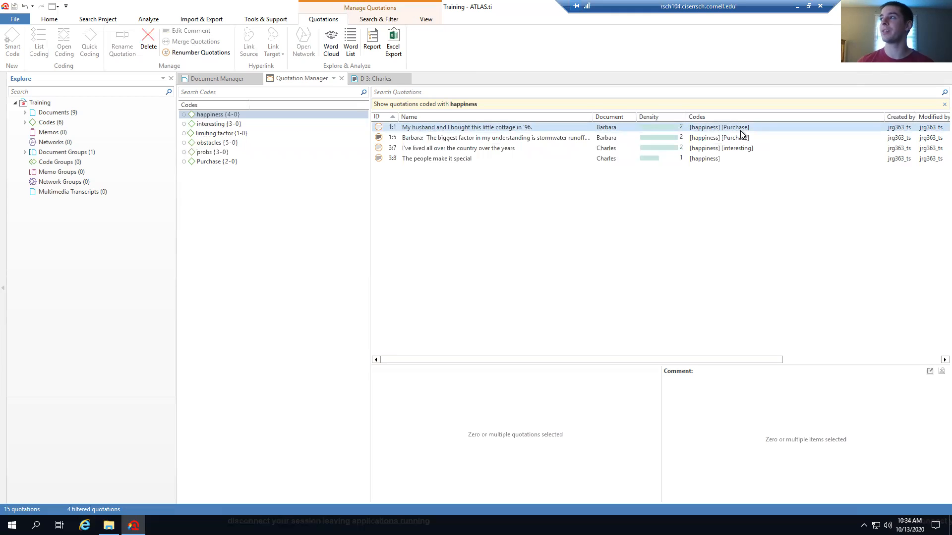
{"action": "left_click", "coordinate": [743, 149]}
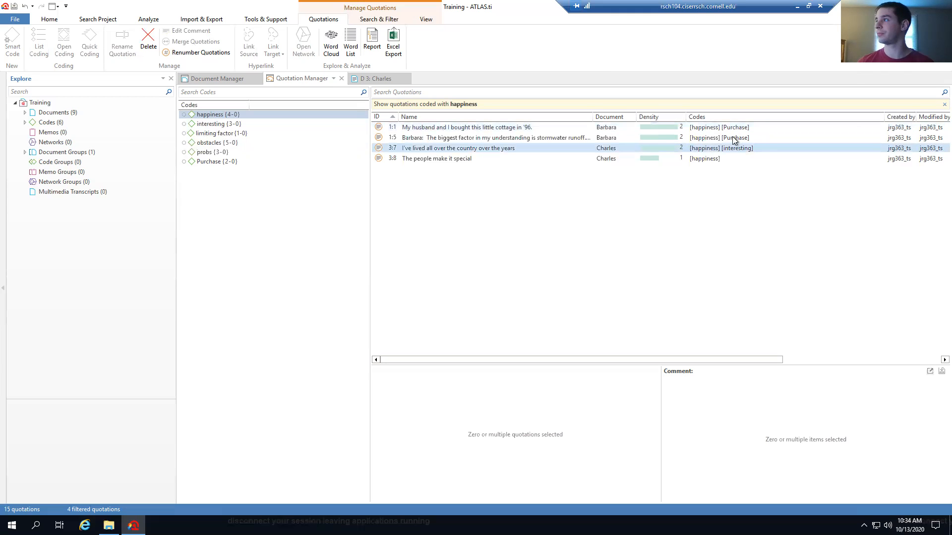
{"action": "left_click", "coordinate": [732, 137]}
{"action": "left_click", "coordinate": [494, 159]}
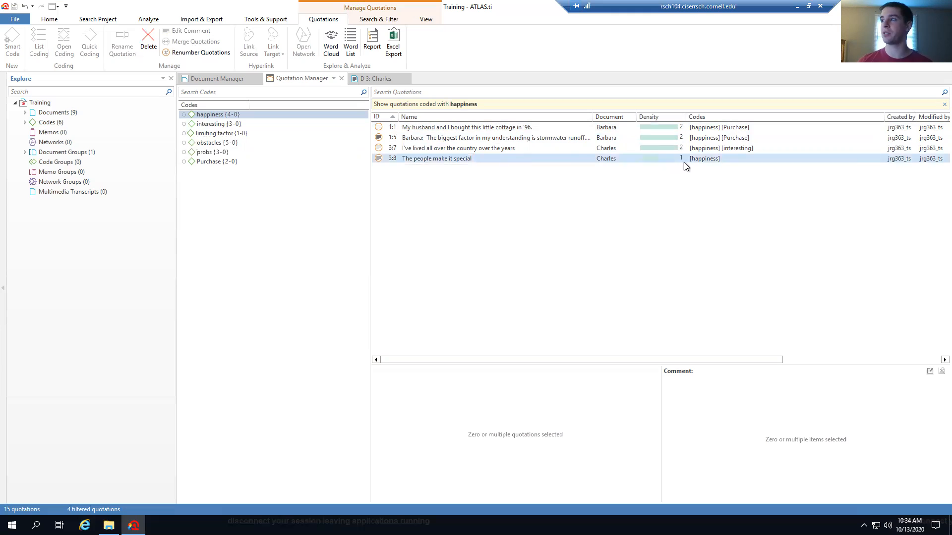
{"action": "left_click", "coordinate": [473, 164]}
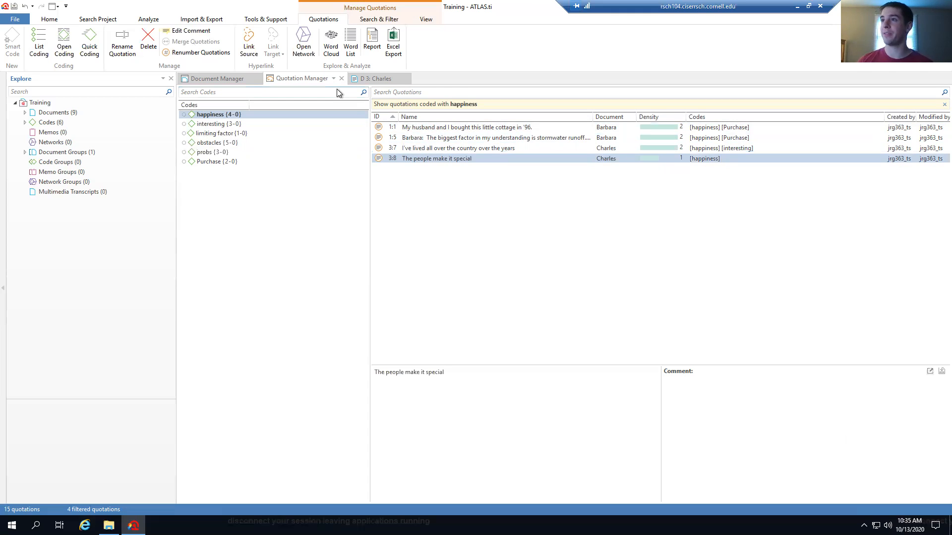
{"action": "left_click", "coordinate": [214, 154]}
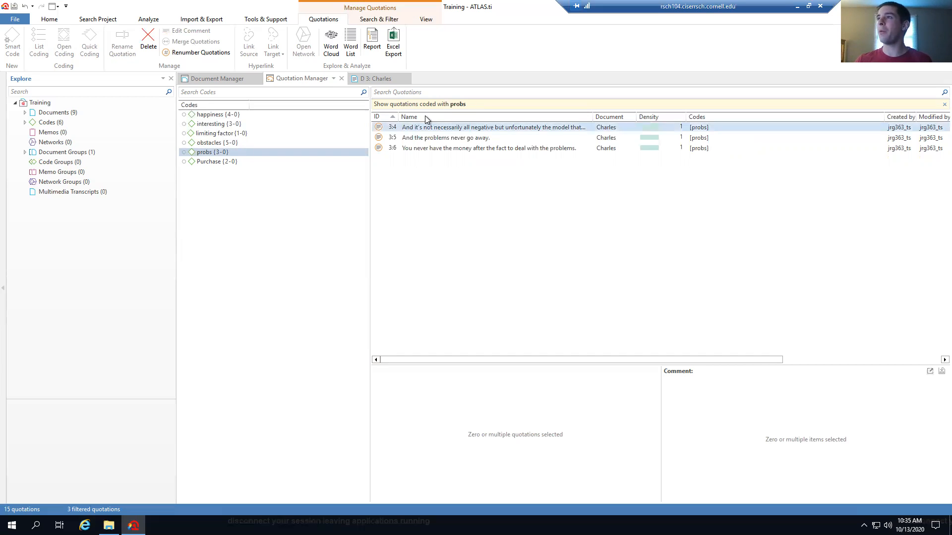
Generate a word list of the probs quotations, review the counts, and close it
{"action": "left_click", "coordinate": [351, 55]}
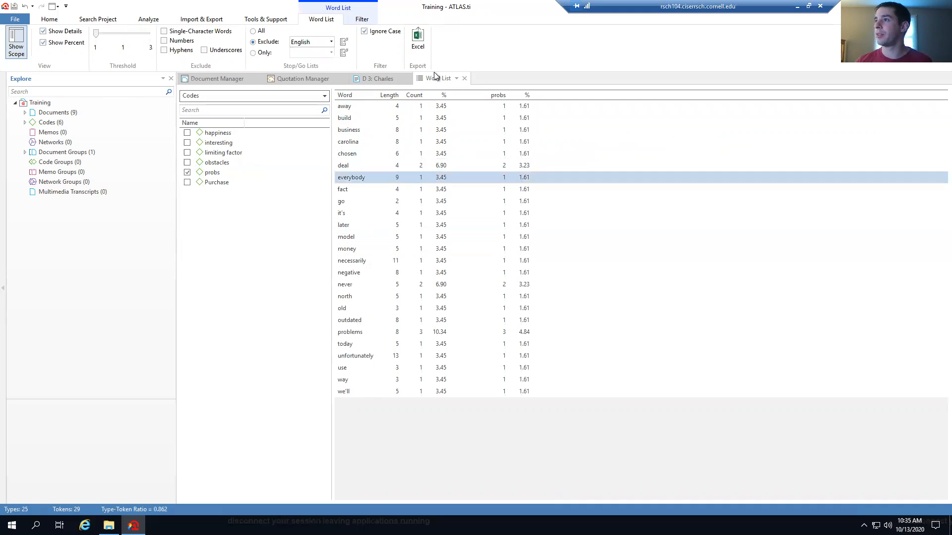
{"action": "left_click", "coordinate": [463, 78]}
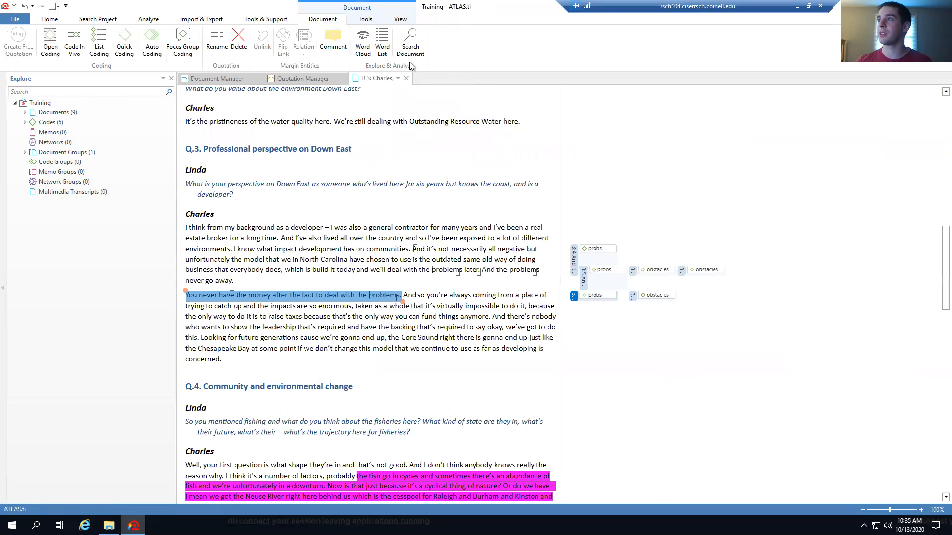
Make a word cloud of document D 3, close it, and go back to the probs list
{"action": "left_click", "coordinate": [364, 45]}
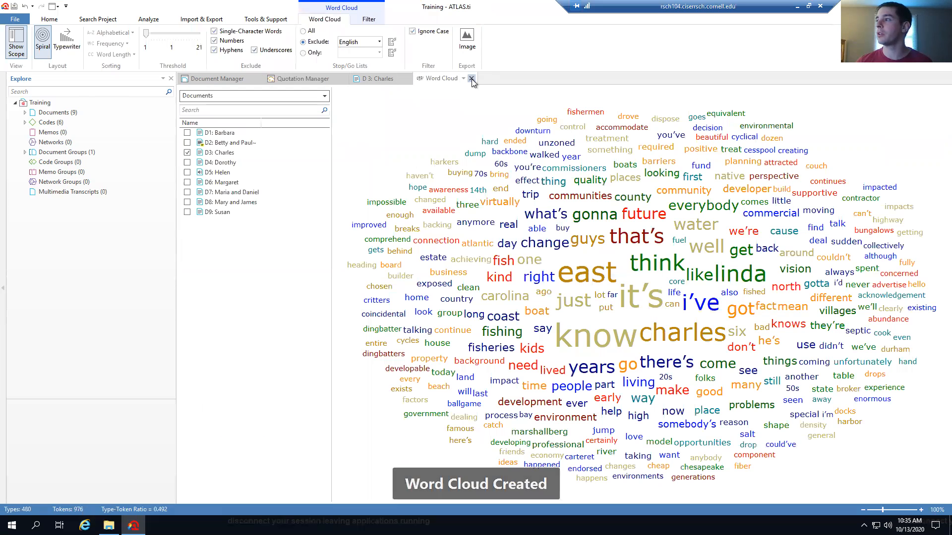
{"action": "left_click", "coordinate": [472, 79]}
{"action": "left_click", "coordinate": [303, 80]}
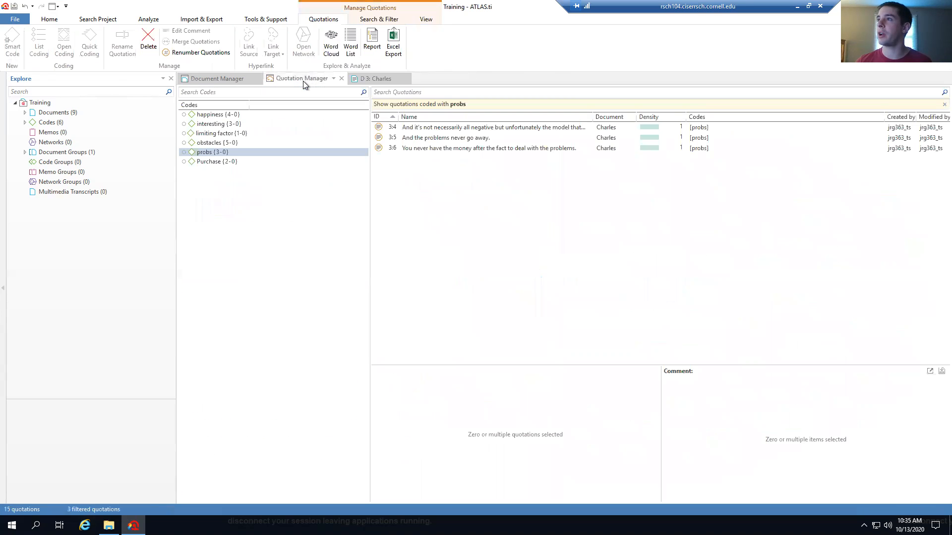
View a word cloud of the probs quotations led by 'problems', closing the Charles document and the cloud
{"action": "left_click", "coordinate": [332, 46]}
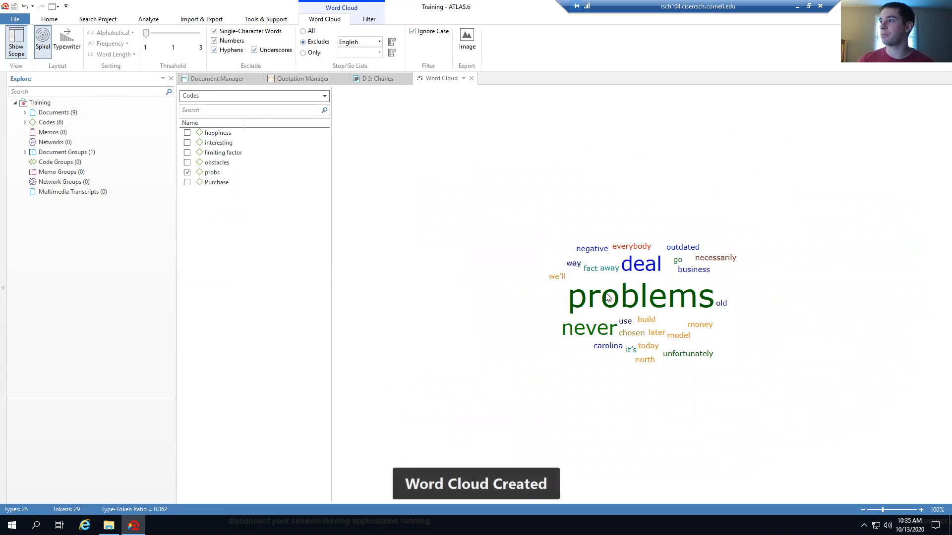
{"action": "mouse_move", "coordinate": [621, 301]}
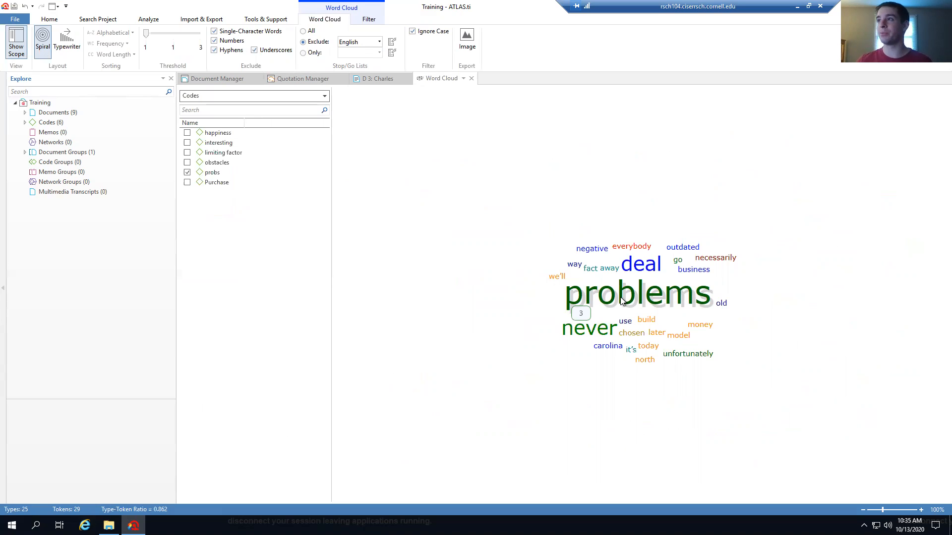
{"action": "left_click", "coordinate": [385, 79]}
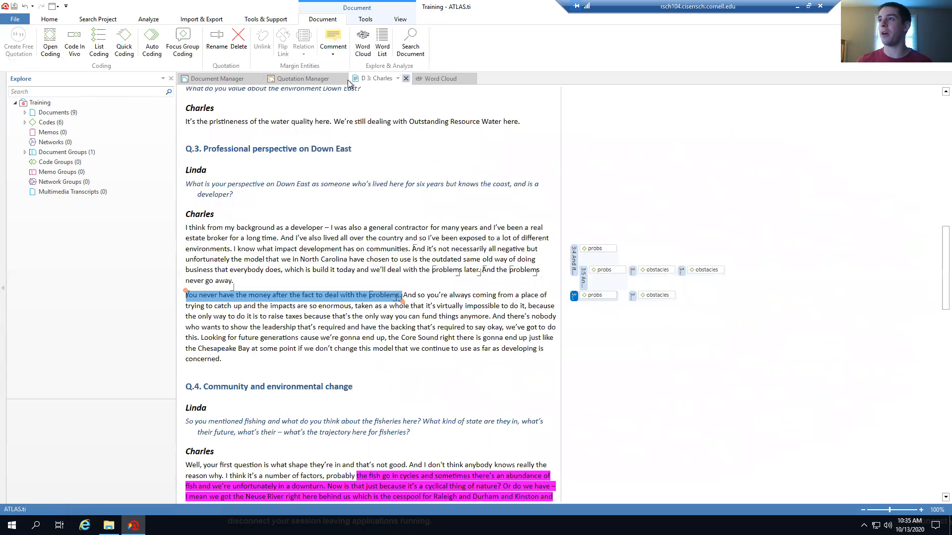
{"action": "left_click", "coordinate": [301, 79]}
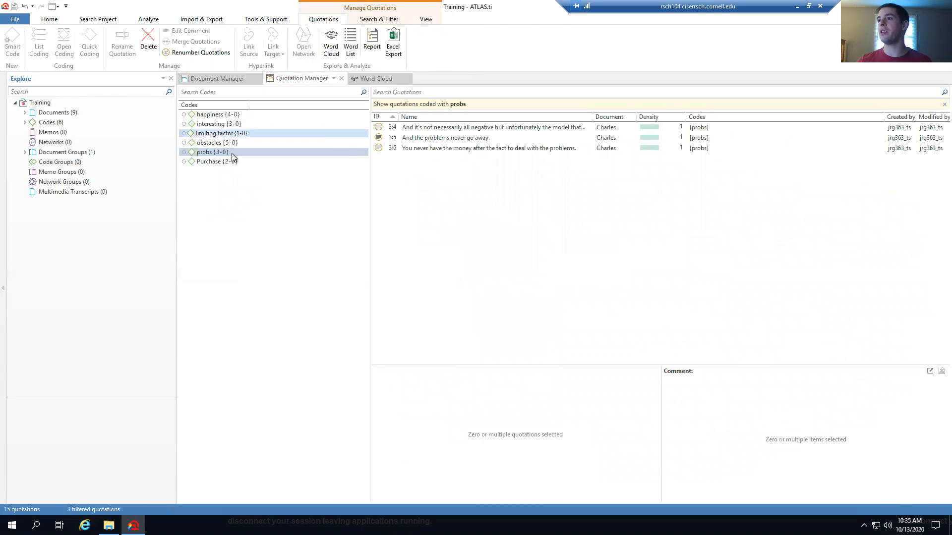
{"action": "left_click", "coordinate": [227, 153]}
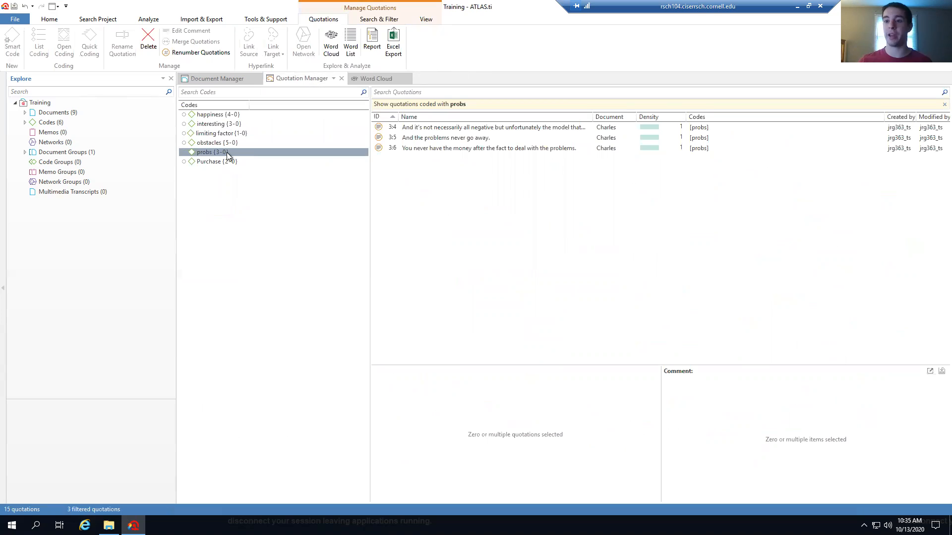
{"action": "left_click", "coordinate": [370, 78]}
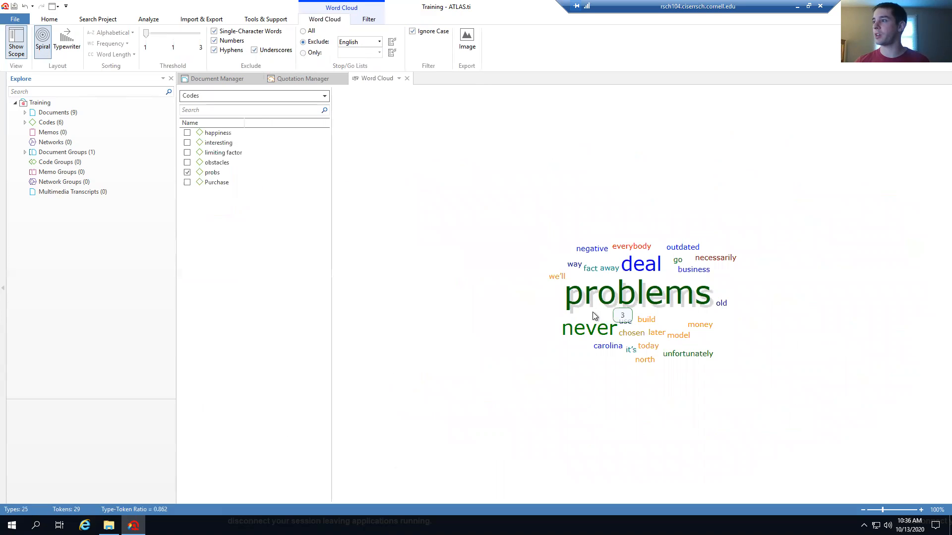
{"action": "mouse_move", "coordinate": [582, 333]}
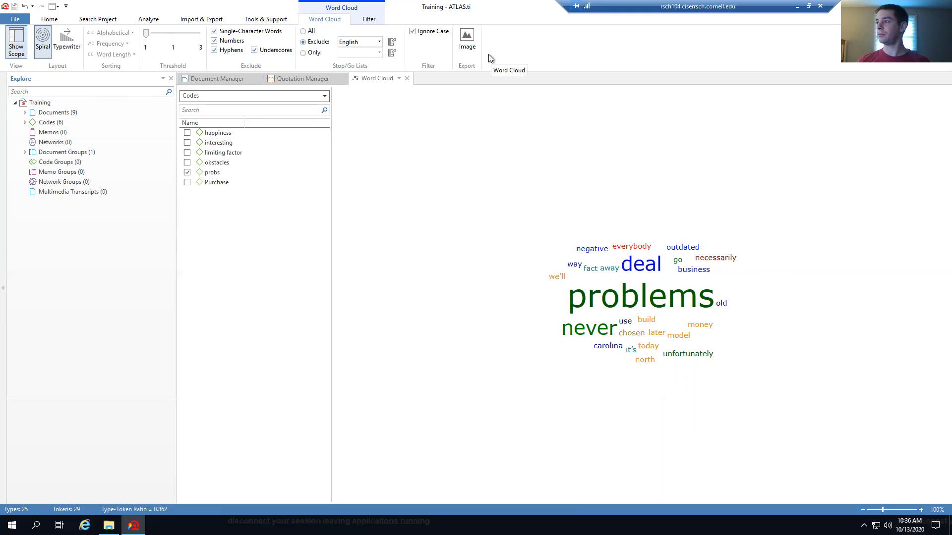
{"action": "left_click", "coordinate": [407, 79]}
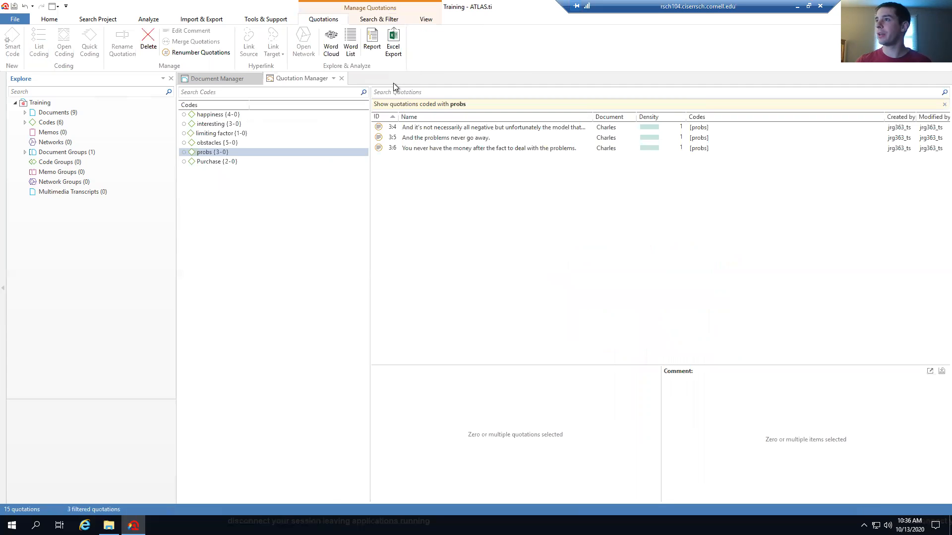
Close the quotation list and open the Code Manager, selecting the happiness code
{"action": "left_click", "coordinate": [343, 79]}
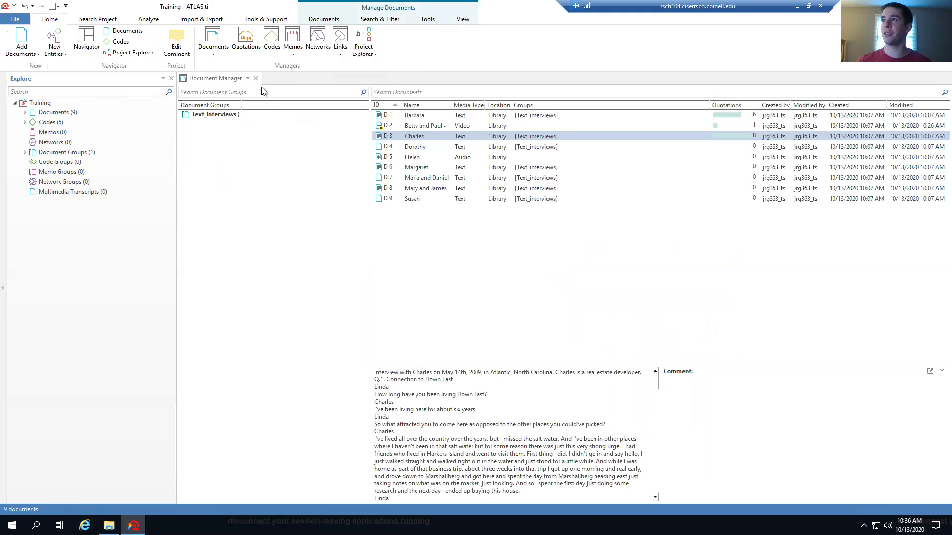
{"action": "left_click", "coordinate": [270, 39]}
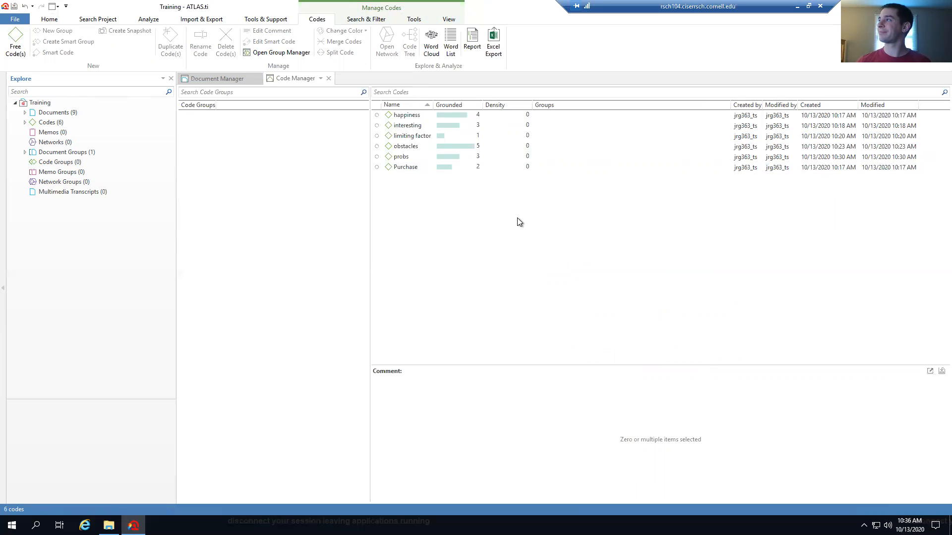
{"action": "left_click", "coordinate": [408, 115]}
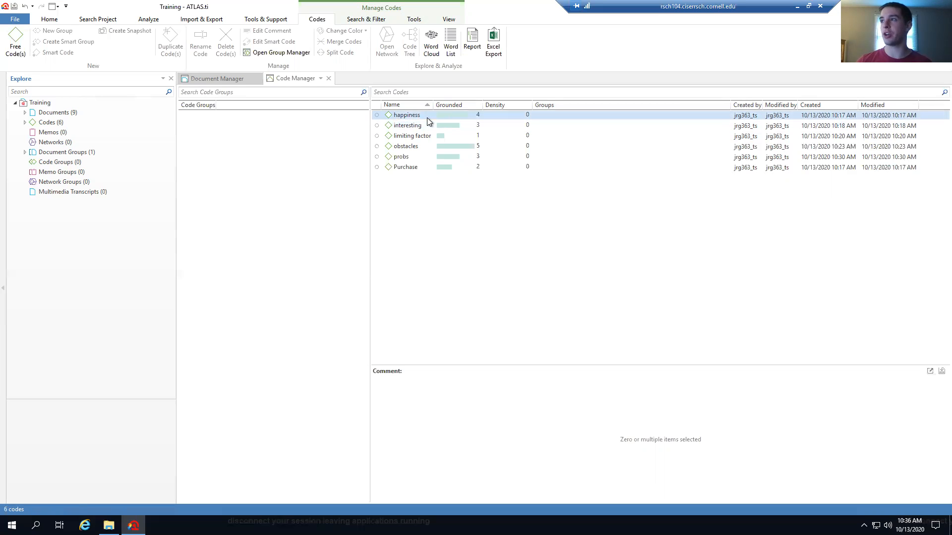
{"action": "left_click", "coordinate": [460, 115]}
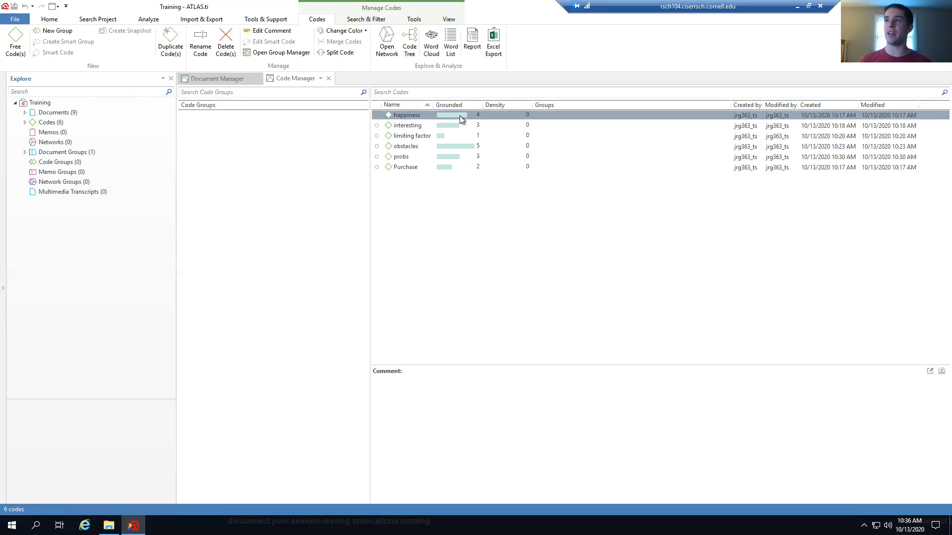
Select the obstacles and probs codes in the Code Manager
{"action": "left_click", "coordinate": [454, 148]}
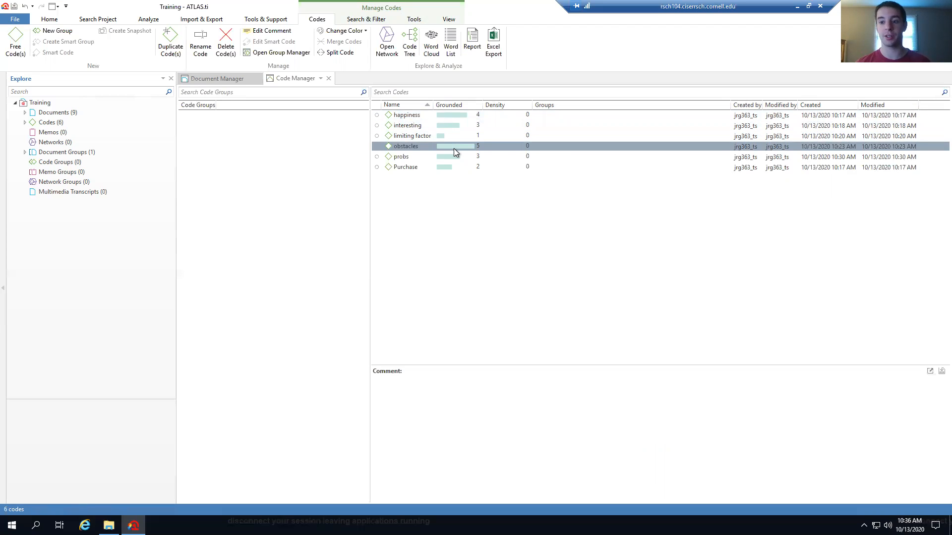
{"action": "left_click", "coordinate": [460, 138]}
{"action": "left_click", "coordinate": [445, 148]}
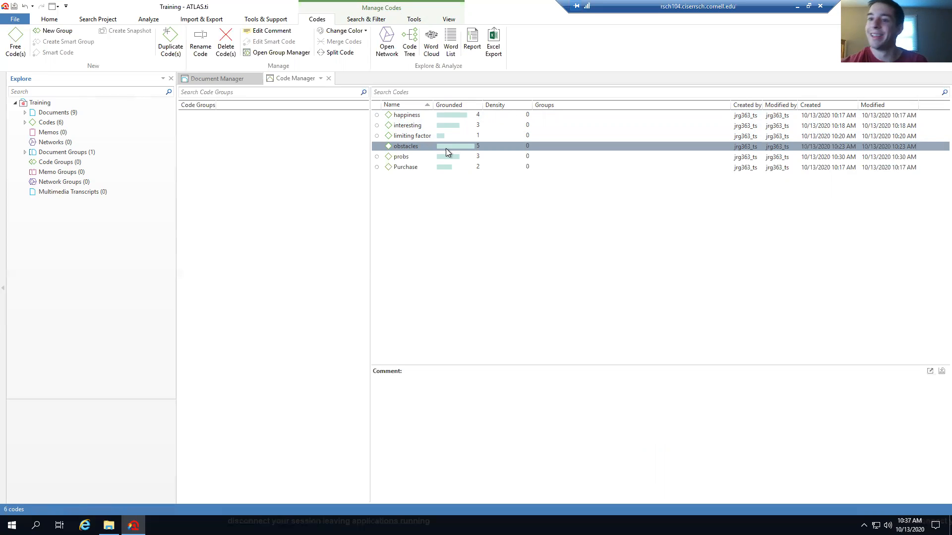
{"action": "left_click", "coordinate": [409, 157], "text": "ctrl"}
{"action": "left_click", "coordinate": [409, 156]}
{"action": "left_click", "coordinate": [409, 148]}
{"action": "left_click", "coordinate": [409, 156]}
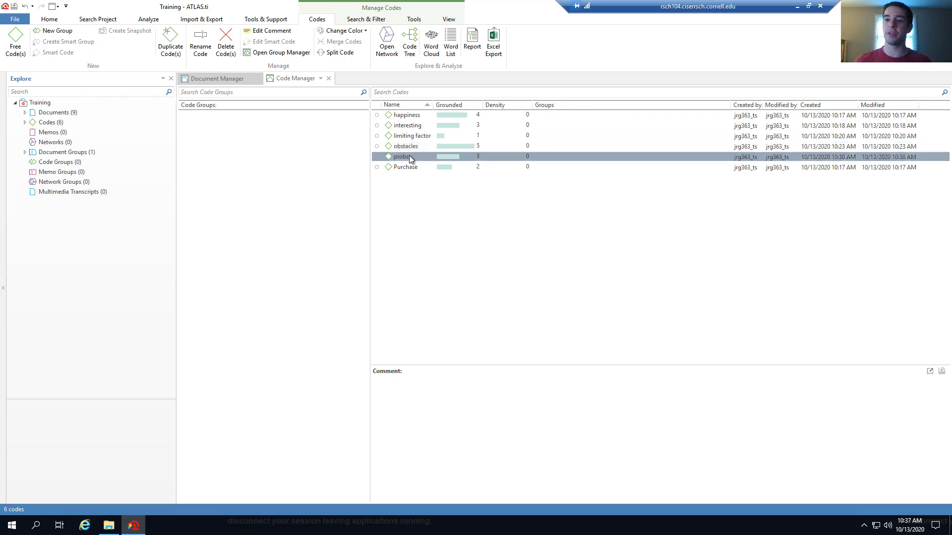
{"action": "left_click", "coordinate": [416, 146]}
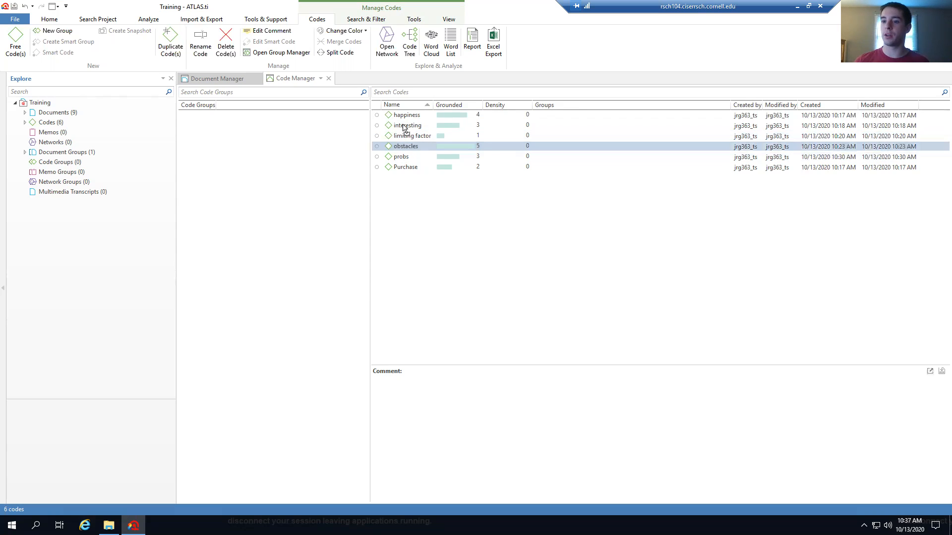
Link obstacles to probs with the relation 'is a property of'
{"action": "left_click_drag", "start_coordinate": [403, 125], "coordinate": [400, 159]}
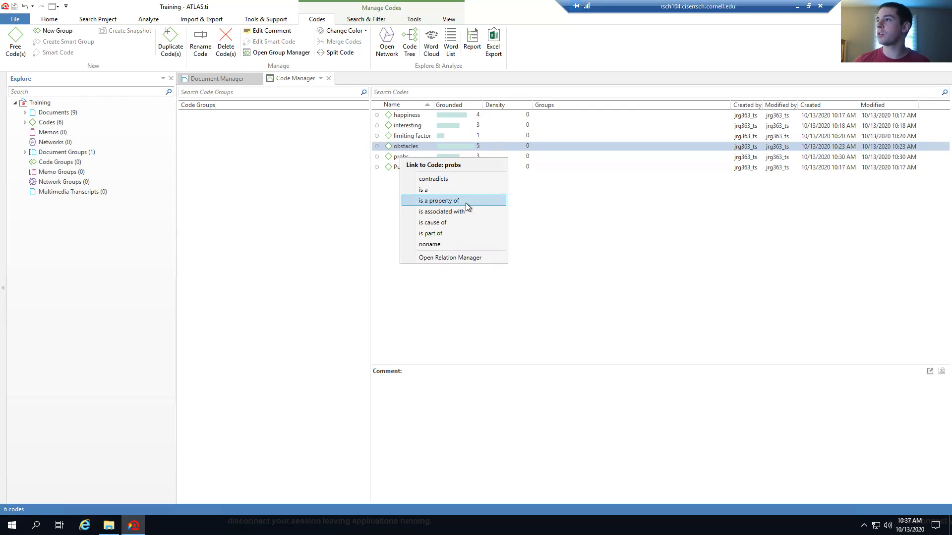
{"action": "left_click", "coordinate": [438, 205]}
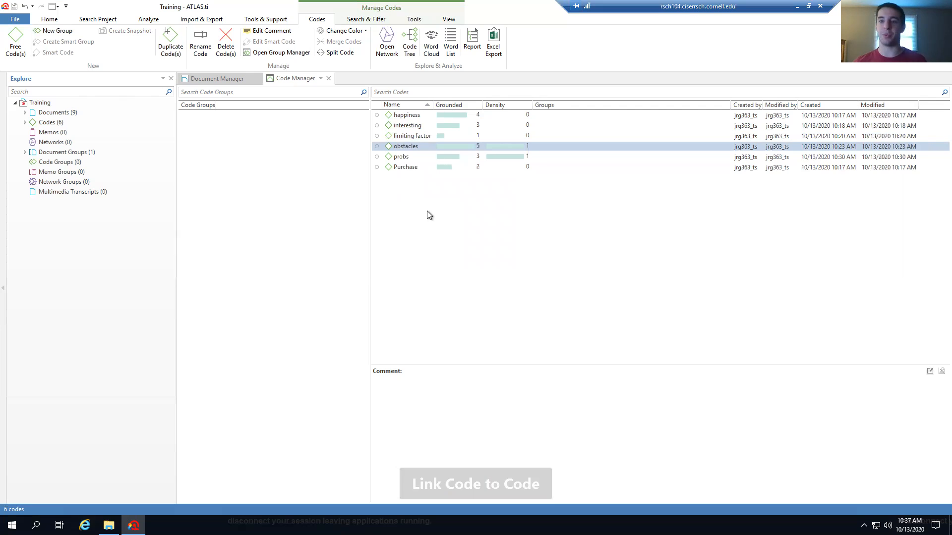
{"action": "left_click_drag", "start_coordinate": [488, 149], "coordinate": [413, 156]}
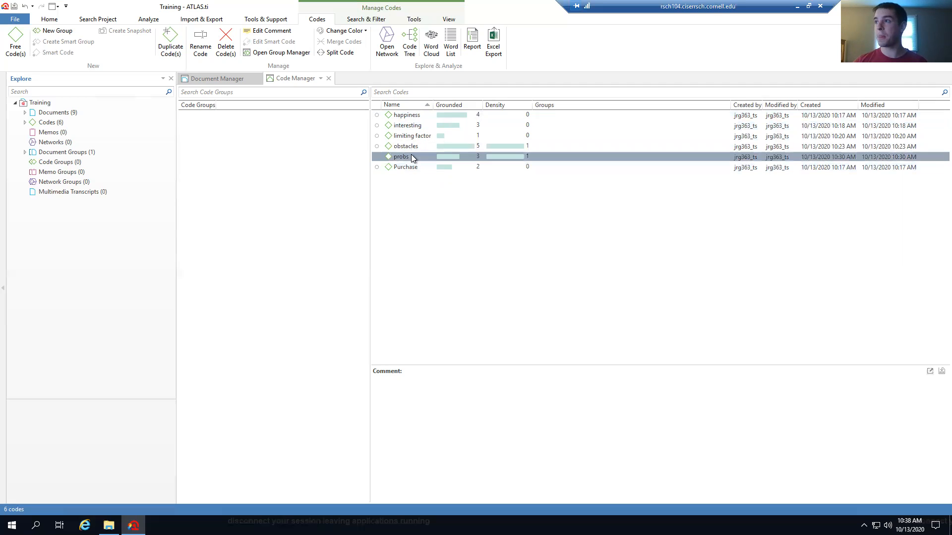
Link probs to happiness with 'contradicts', then open the Code Group Manager
{"action": "left_click_drag", "start_coordinate": [412, 156], "coordinate": [409, 117]}
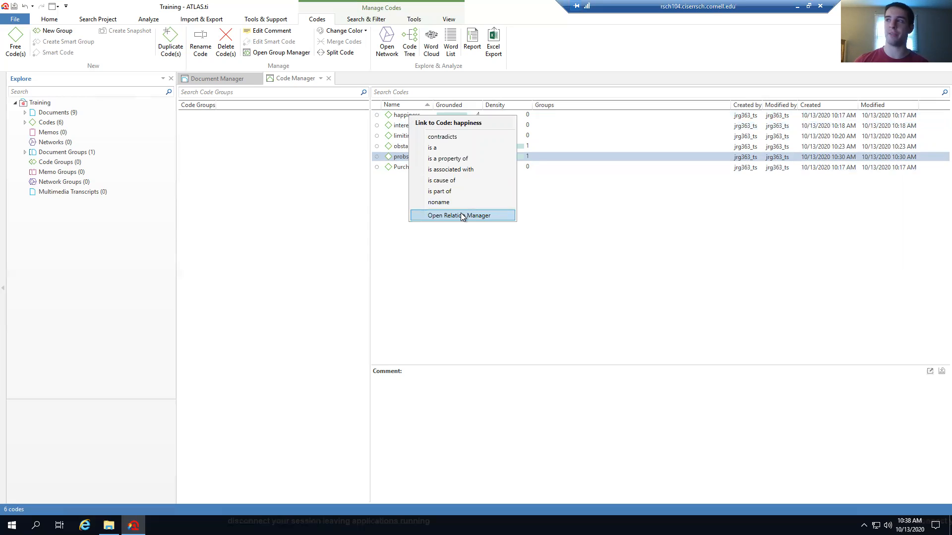
{"action": "left_click", "coordinate": [447, 136]}
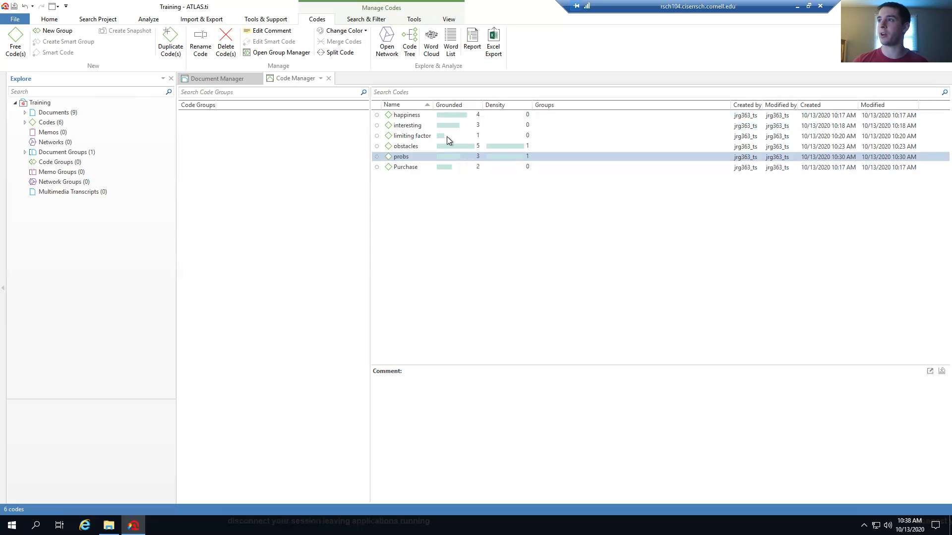
{"action": "left_click", "coordinate": [477, 155]}
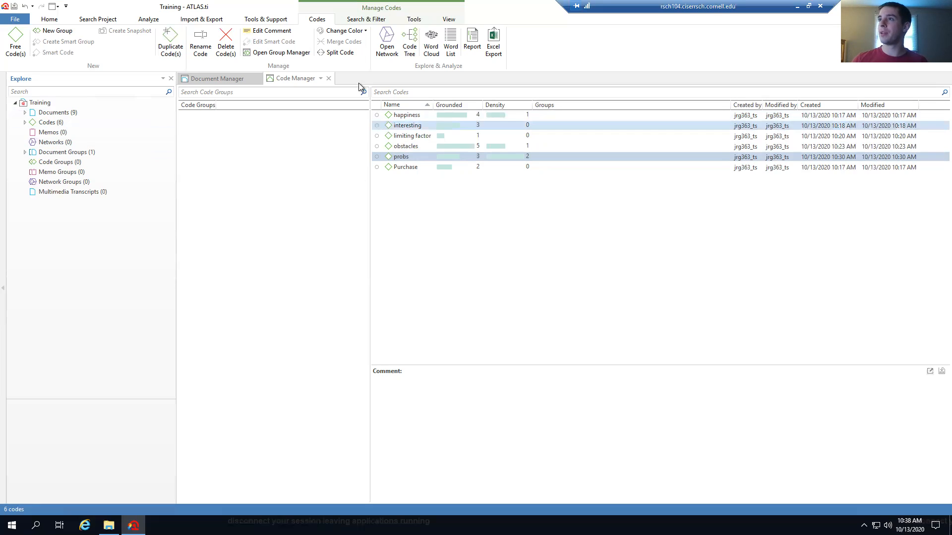
{"action": "left_click", "coordinate": [272, 54]}
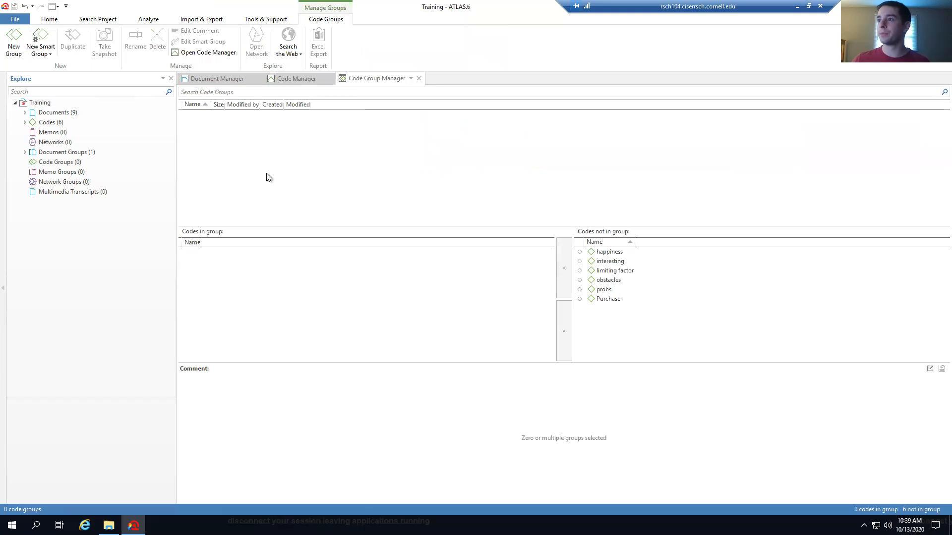
Create a code group named Positive containing happiness and interesting
{"action": "left_click", "coordinate": [608, 254]}
{"action": "left_click", "coordinate": [611, 262], "text": "ctrl"}
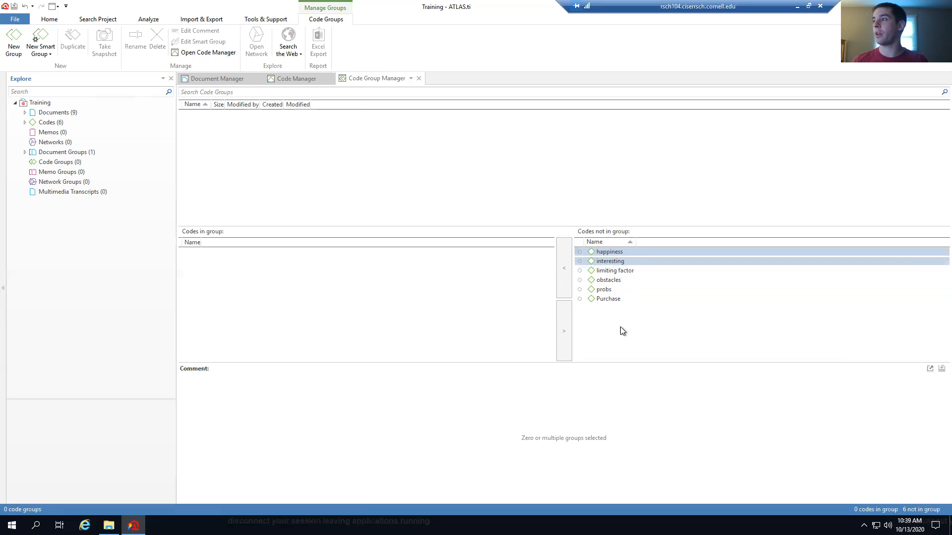
{"action": "left_click", "coordinate": [13, 42]}
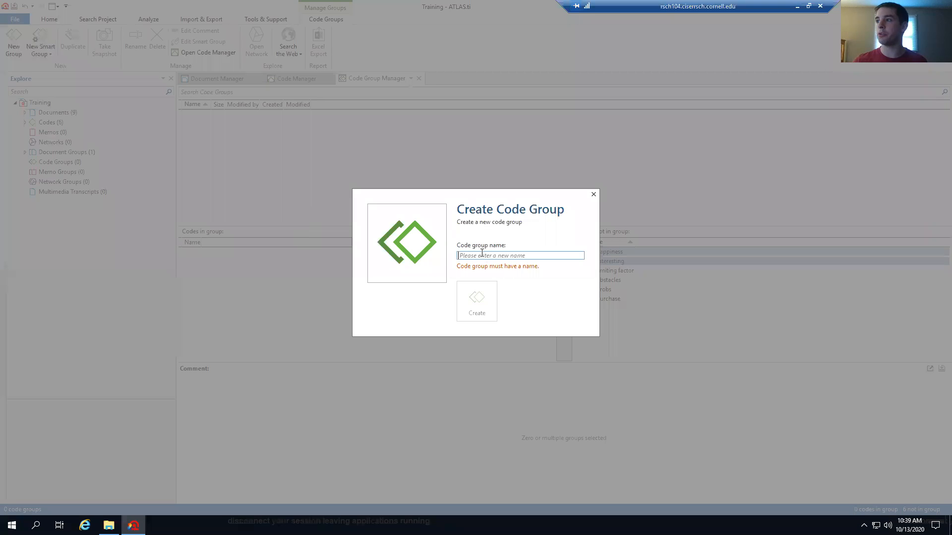
{"action": "type", "text": "Positive"}
{"action": "left_click", "coordinate": [475, 305]}
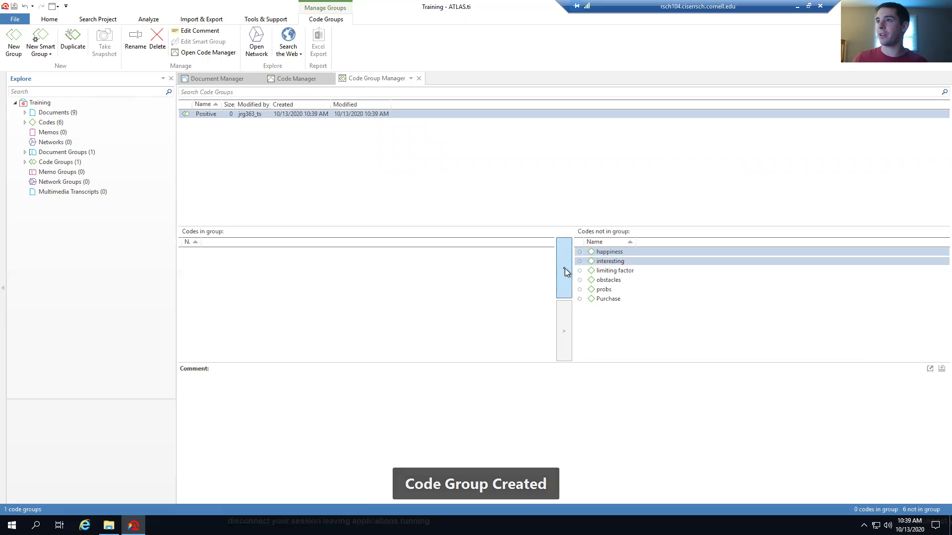
{"action": "left_click", "coordinate": [565, 269]}
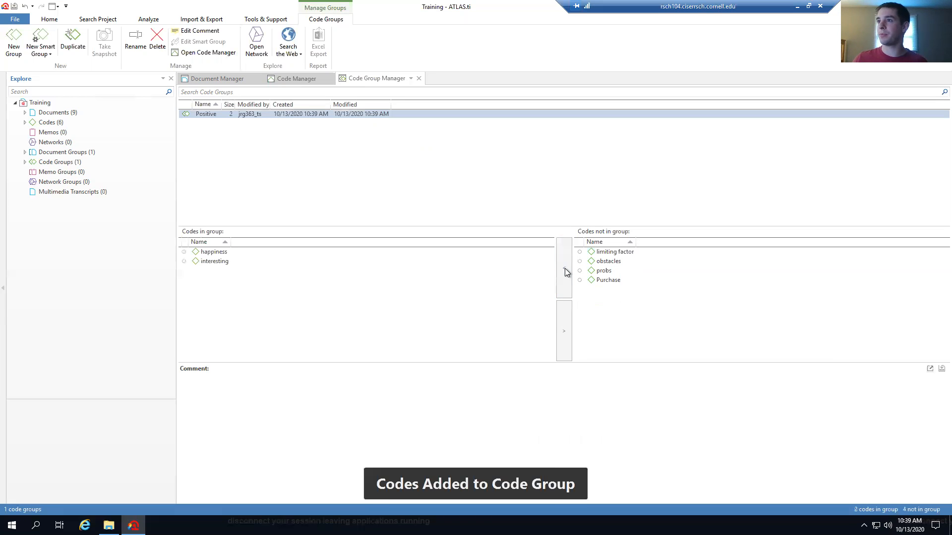
{"action": "left_click", "coordinate": [57, 152]}
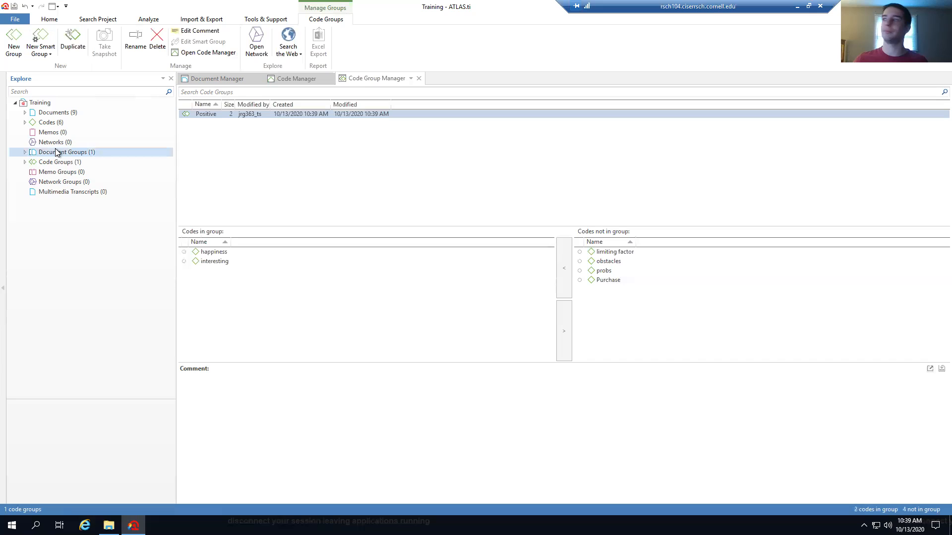
Create a code group named Negative containing limiting factor, obstacles and probs
{"action": "left_click", "coordinate": [13, 42]}
{"action": "type", "text": "Negative"}
{"action": "left_click", "coordinate": [484, 302]}
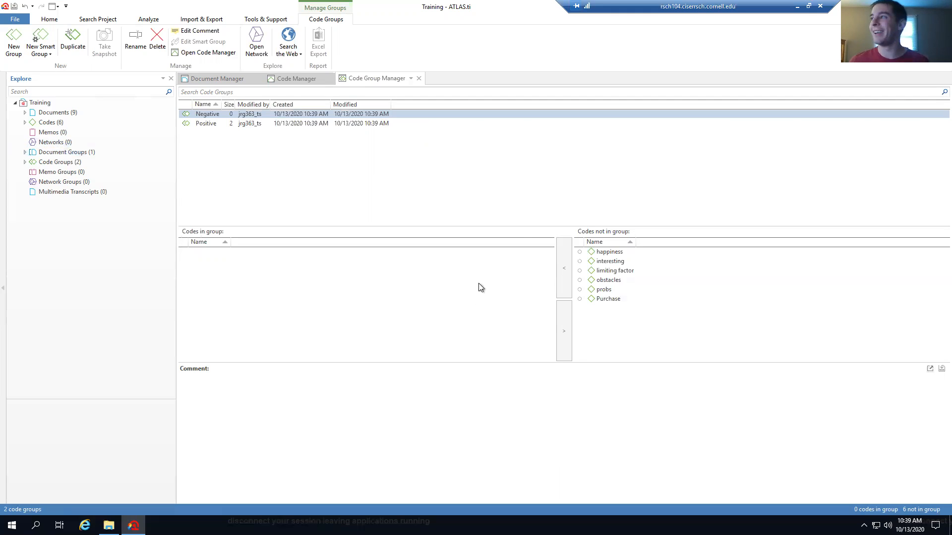
{"action": "left_click", "coordinate": [614, 290]}
{"action": "left_click", "coordinate": [615, 280]}
{"action": "left_click", "coordinate": [616, 300], "text": "shift"}
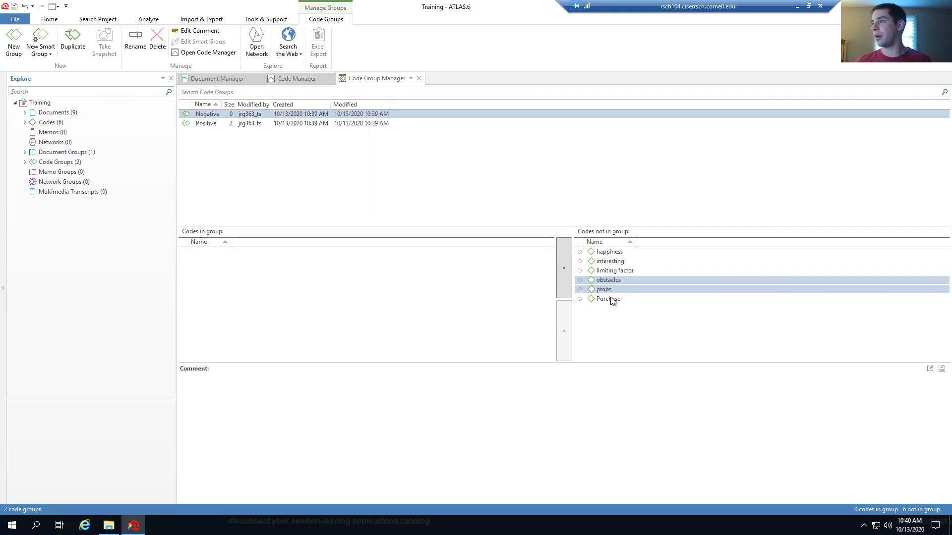
{"action": "left_click", "coordinate": [617, 272], "text": "ctrl"}
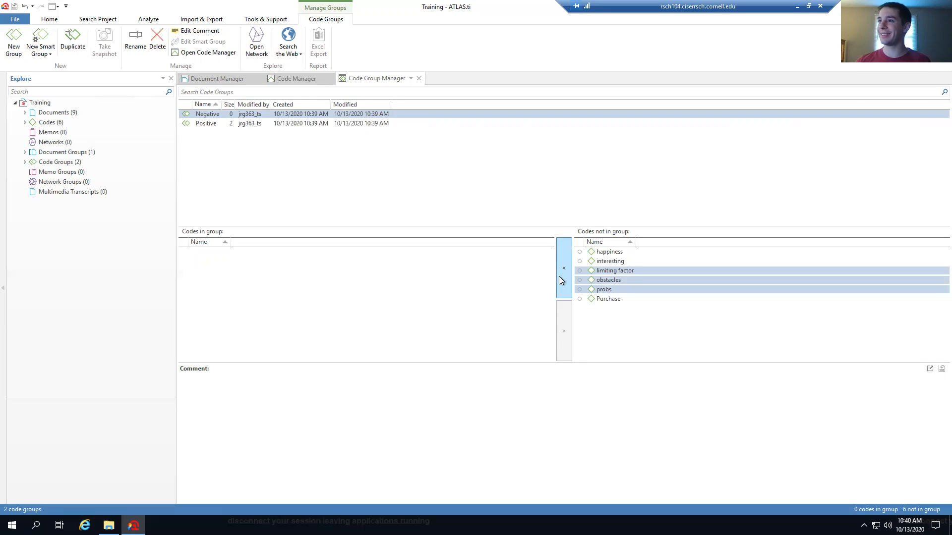
{"action": "left_click", "coordinate": [558, 276]}
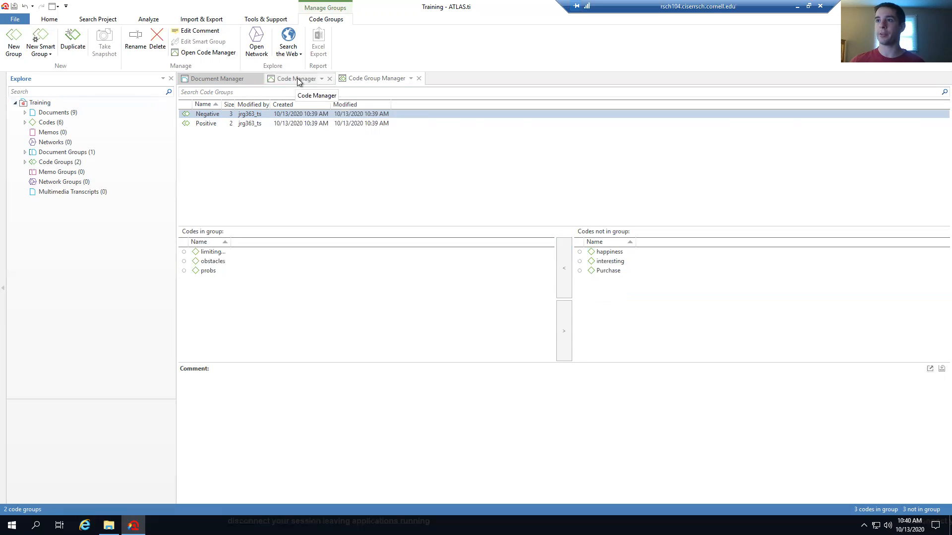
Close the group manager, filter by Negative and Positive in turn, then clear the group filter
{"action": "left_click", "coordinate": [418, 79]}
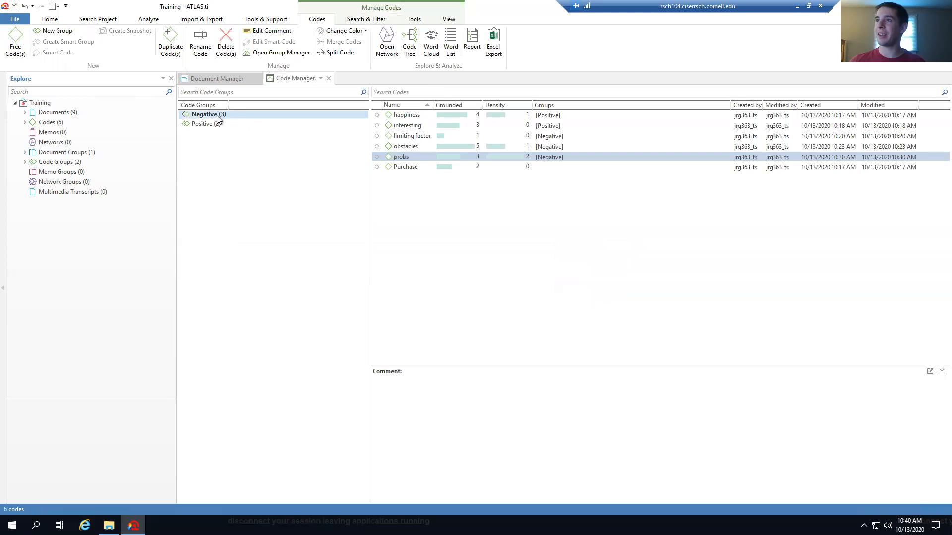
{"action": "left_click", "coordinate": [236, 114]}
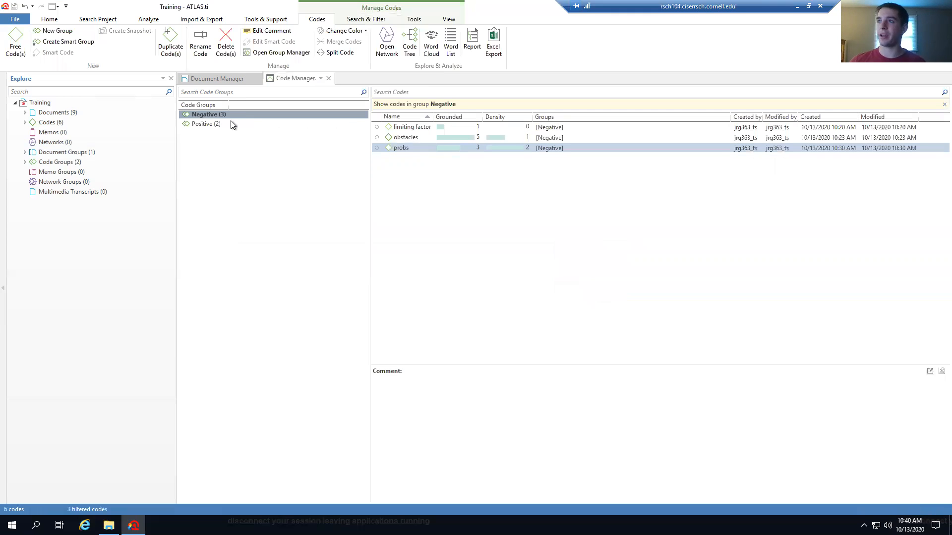
{"action": "left_click", "coordinate": [233, 123]}
{"action": "left_click", "coordinate": [233, 115]}
{"action": "left_click", "coordinate": [231, 123]}
{"action": "left_click", "coordinate": [234, 115]}
{"action": "right_click", "coordinate": [234, 114]}
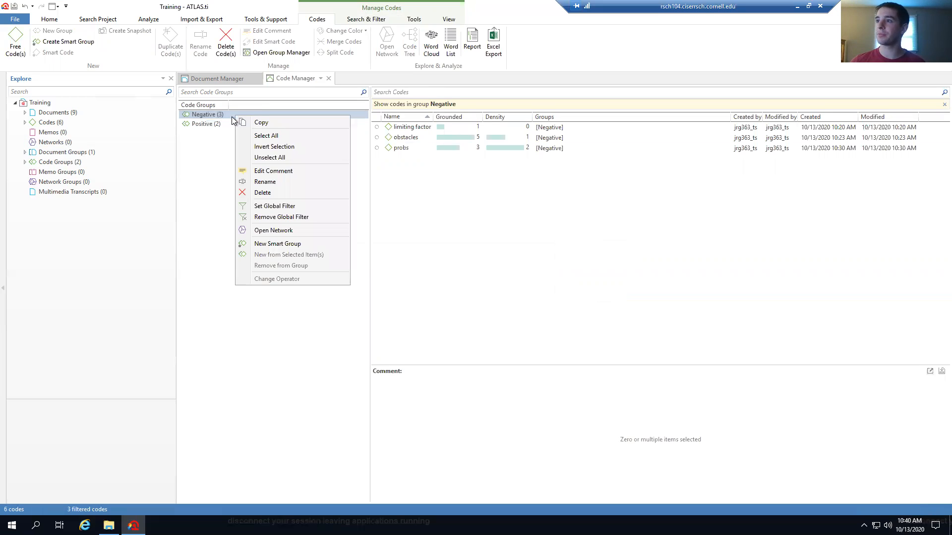
{"action": "left_click", "coordinate": [196, 201]}
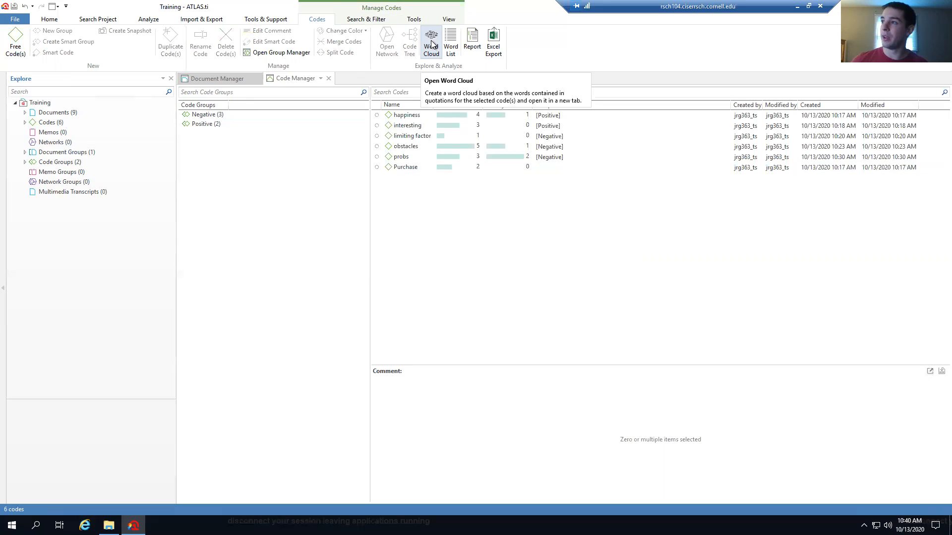
Select the Purchase, obstacles, limiting factor and happiness codes in turn
{"action": "left_click", "coordinate": [406, 168]}
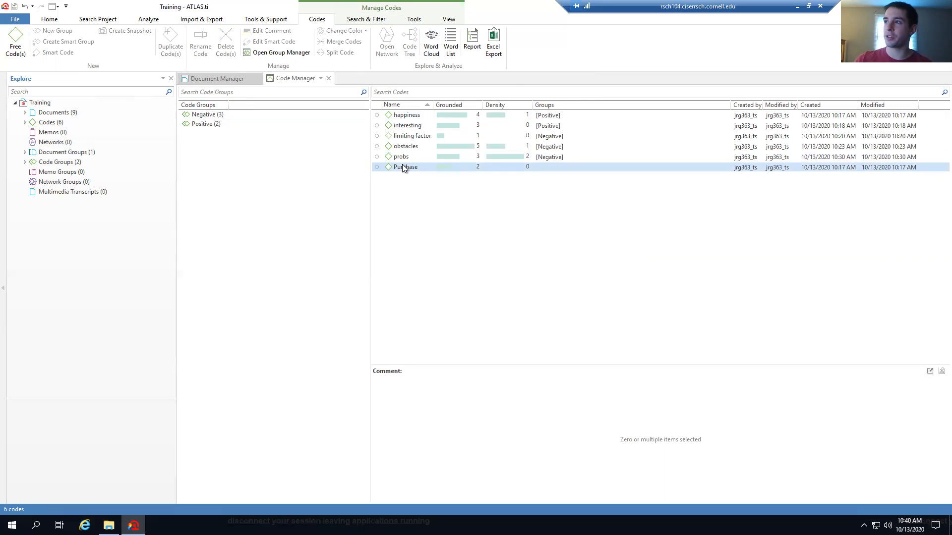
{"action": "left_click", "coordinate": [405, 146]}
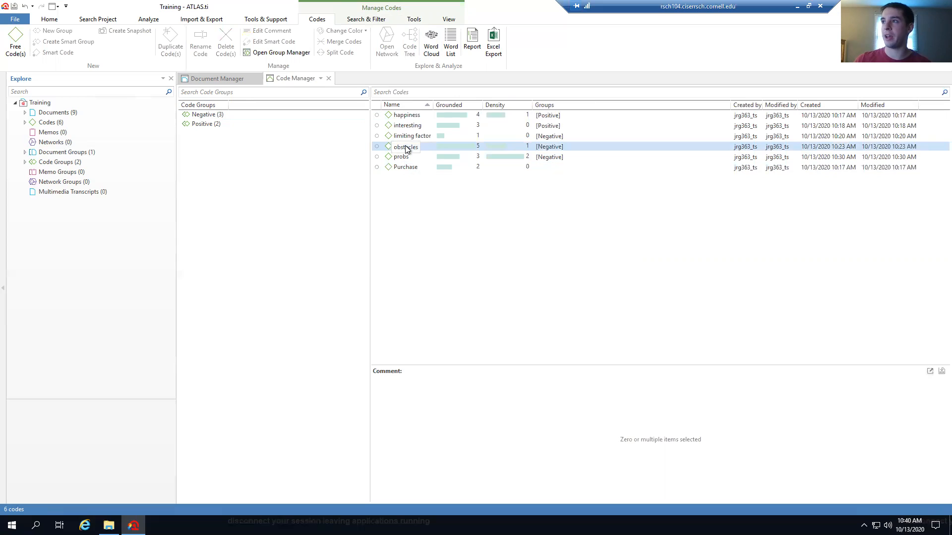
{"action": "left_click", "coordinate": [407, 136]}
{"action": "left_click", "coordinate": [407, 116]}
{"action": "left_click", "coordinate": [410, 127]}
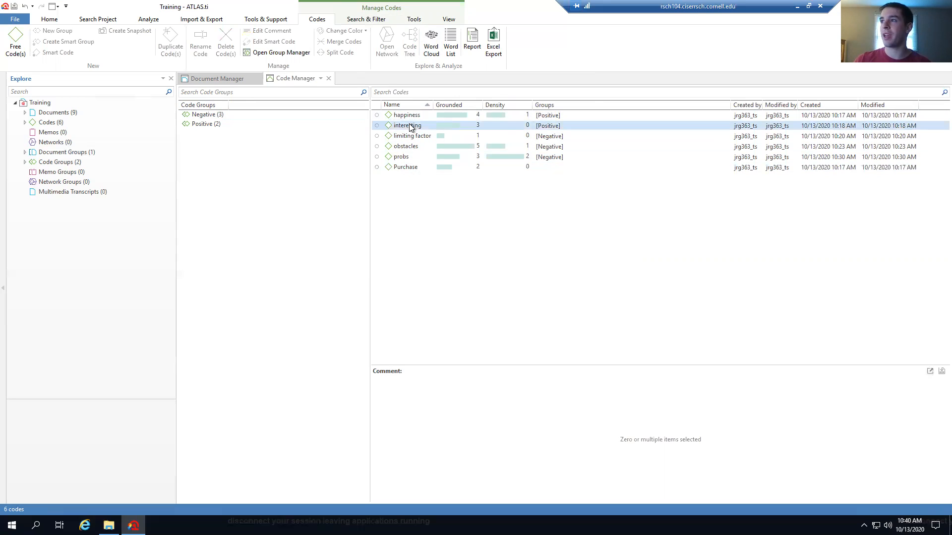
{"action": "double_click", "coordinate": [410, 126]}
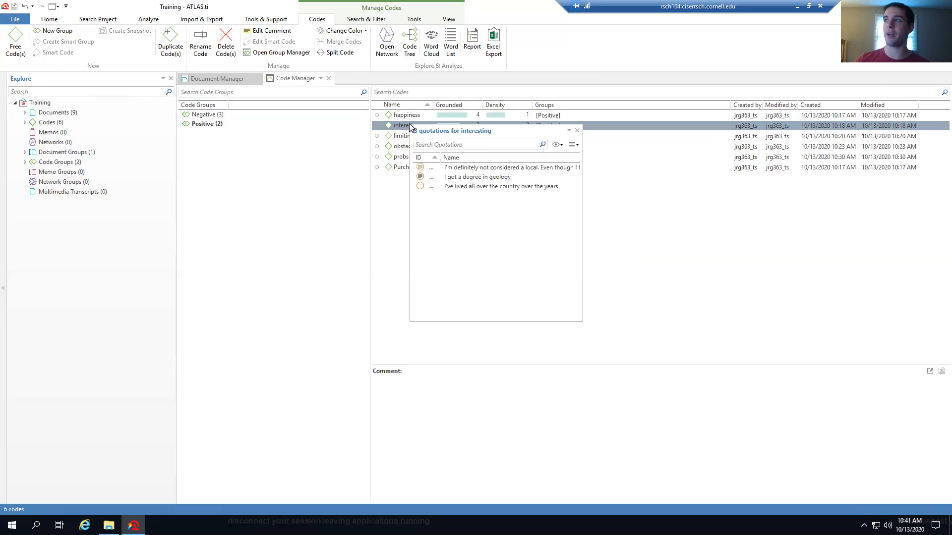
{"action": "left_click_drag", "start_coordinate": [517, 132], "coordinate": [554, 141]}
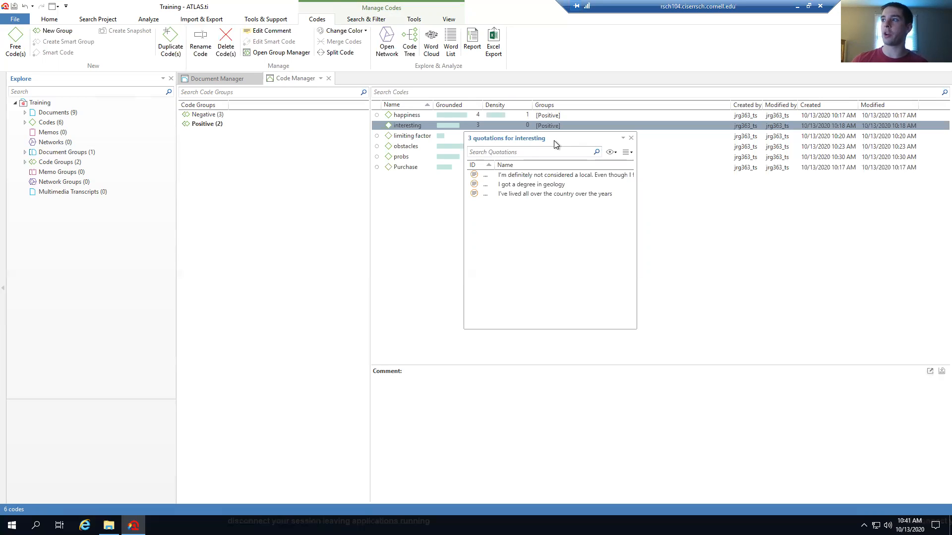
{"action": "left_click", "coordinate": [541, 176]}
{"action": "left_click", "coordinate": [535, 193]}
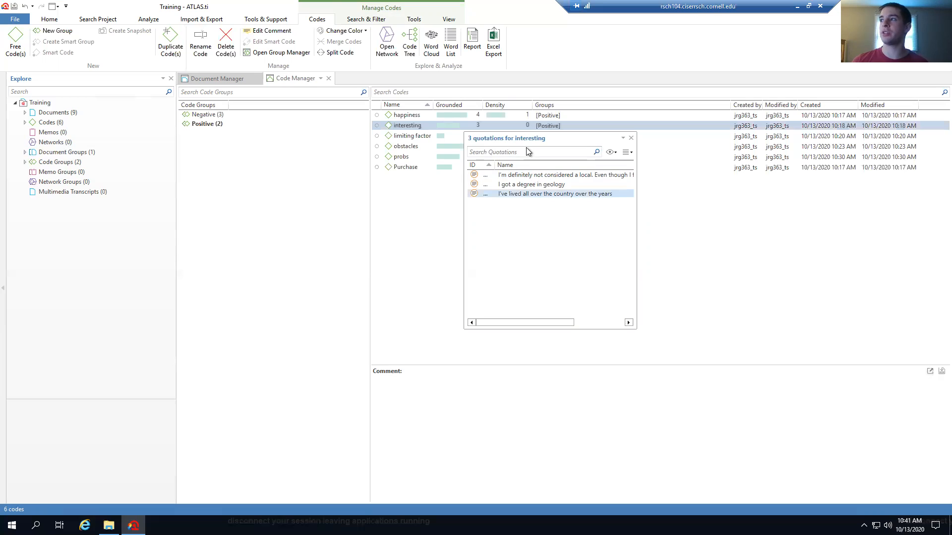
{"action": "left_click_drag", "start_coordinate": [523, 142], "coordinate": [584, 171]}
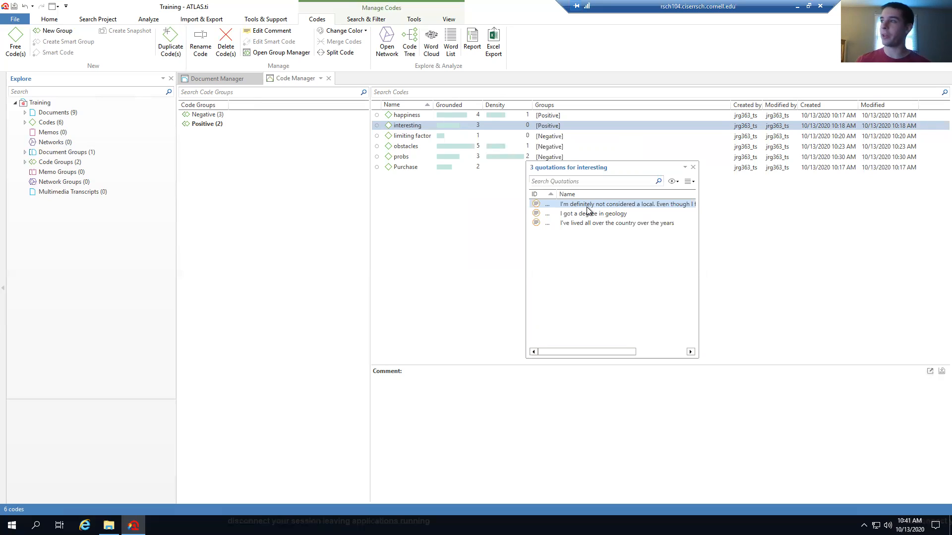
{"action": "left_click", "coordinate": [595, 213]}
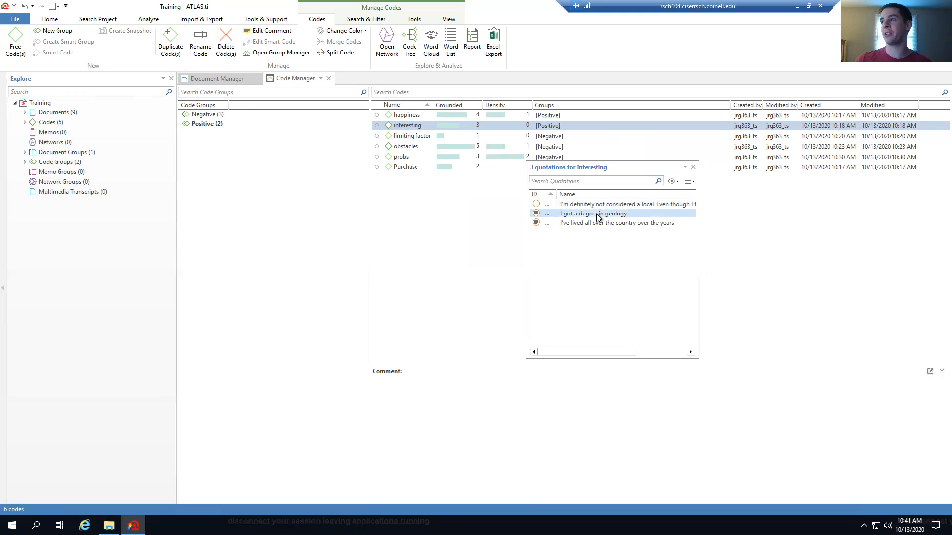
{"action": "double_click", "coordinate": [597, 215]}
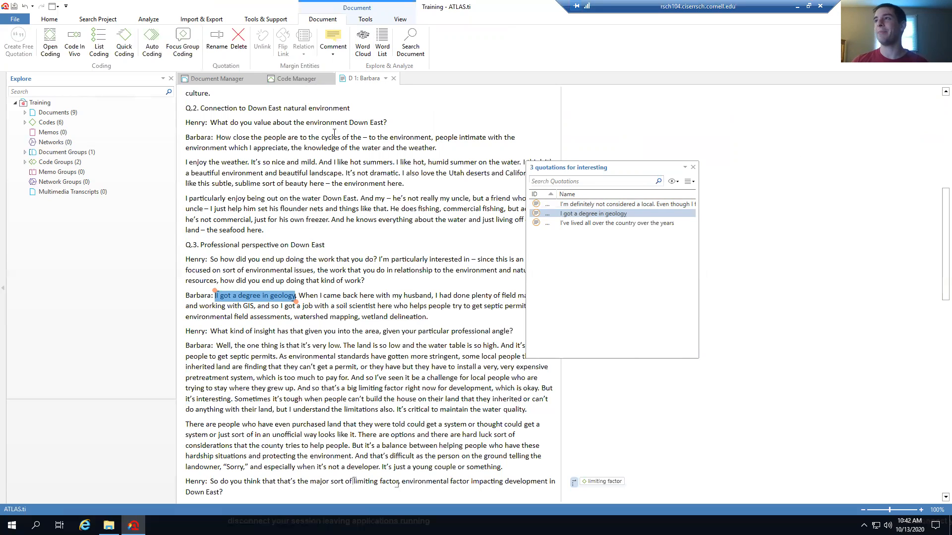
{"action": "left_click", "coordinate": [393, 79]}
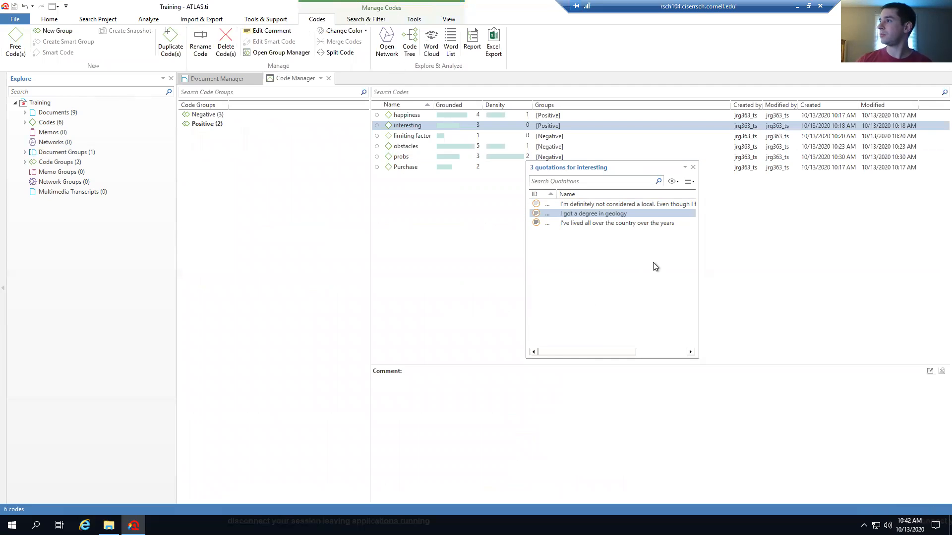
{"action": "left_click", "coordinate": [692, 166]}
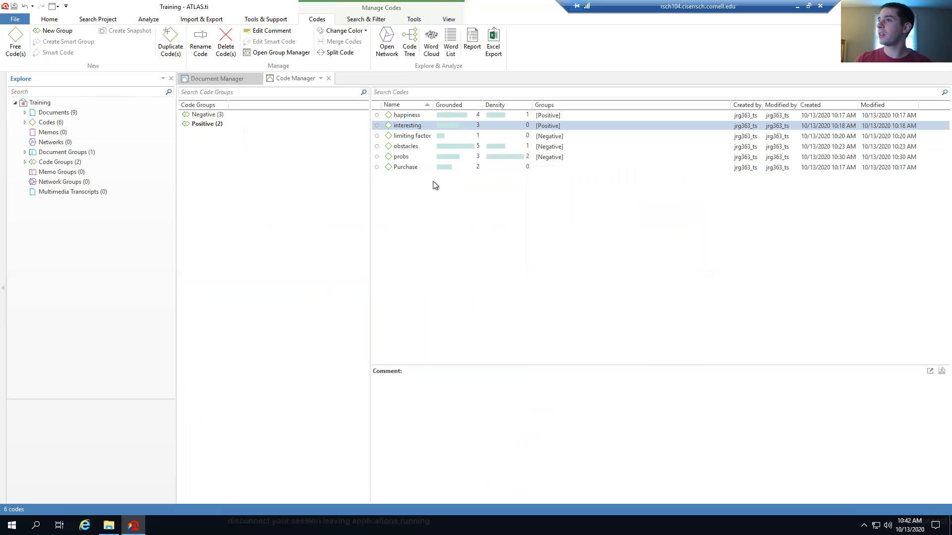
Filter codes to the Positive group and set up an ungrouped Code Report of filtered items only
{"action": "left_click", "coordinate": [209, 124]}
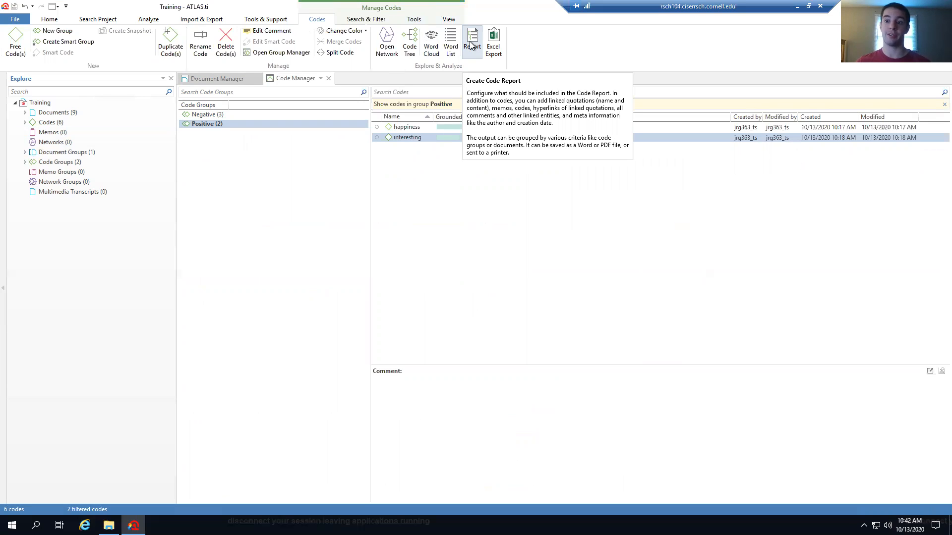
{"action": "left_click", "coordinate": [470, 46]}
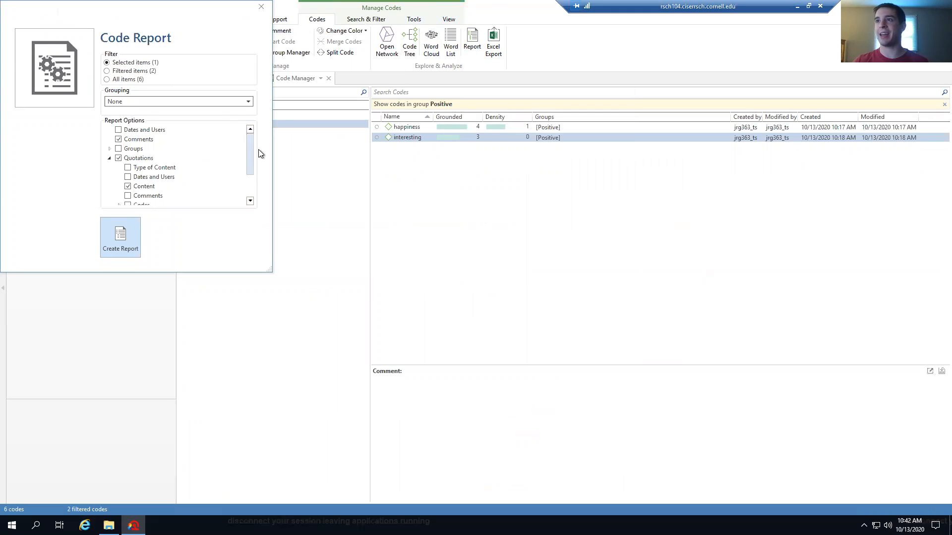
{"action": "left_click", "coordinate": [217, 100]}
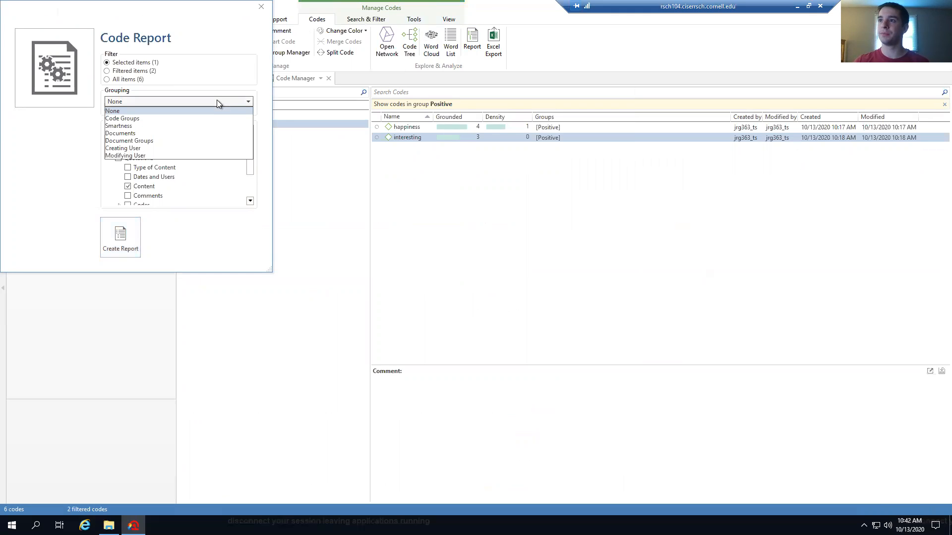
{"action": "left_click", "coordinate": [216, 101]}
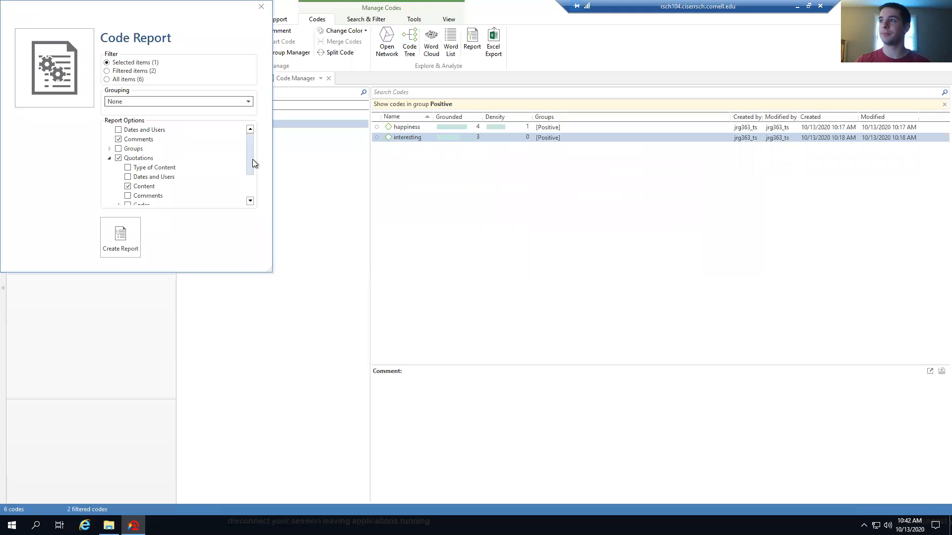
{"action": "left_click", "coordinate": [107, 71]}
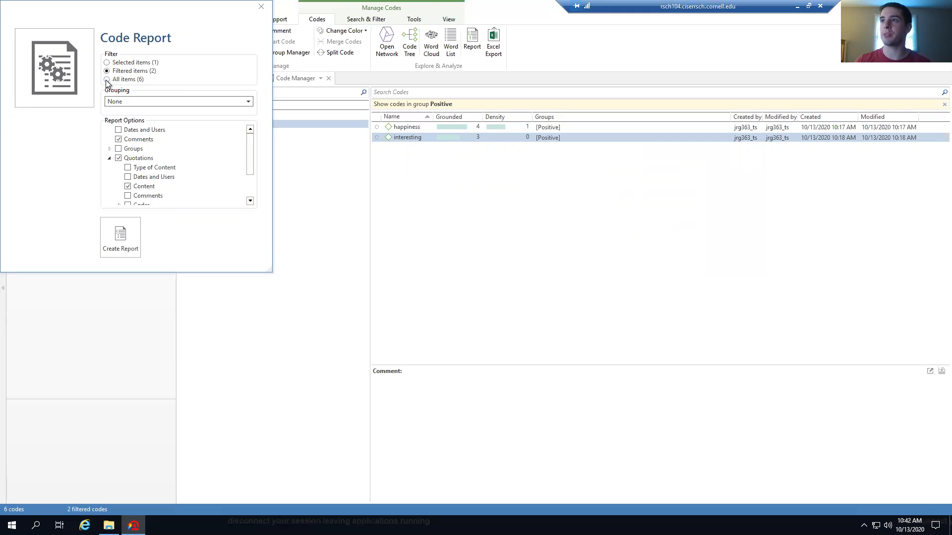
{"action": "left_click", "coordinate": [107, 79]}
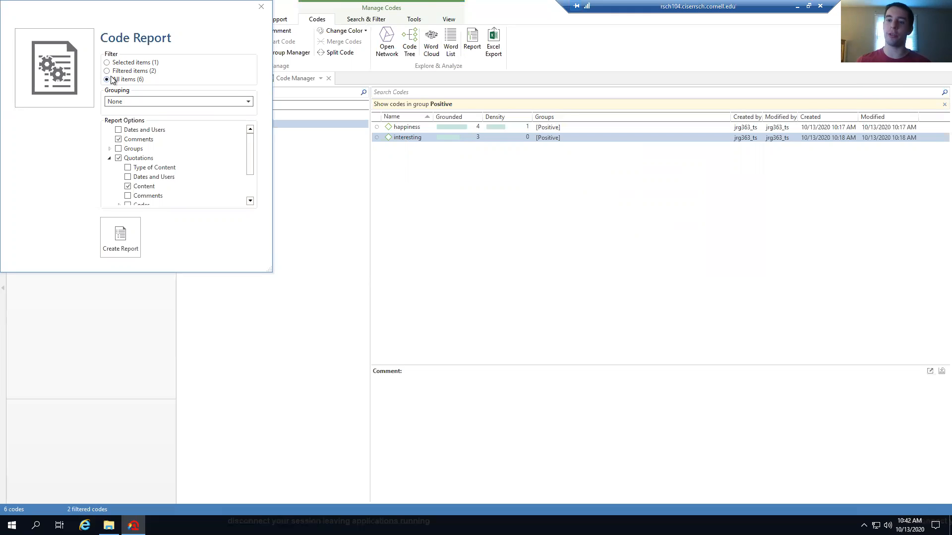
{"action": "left_click", "coordinate": [107, 71]}
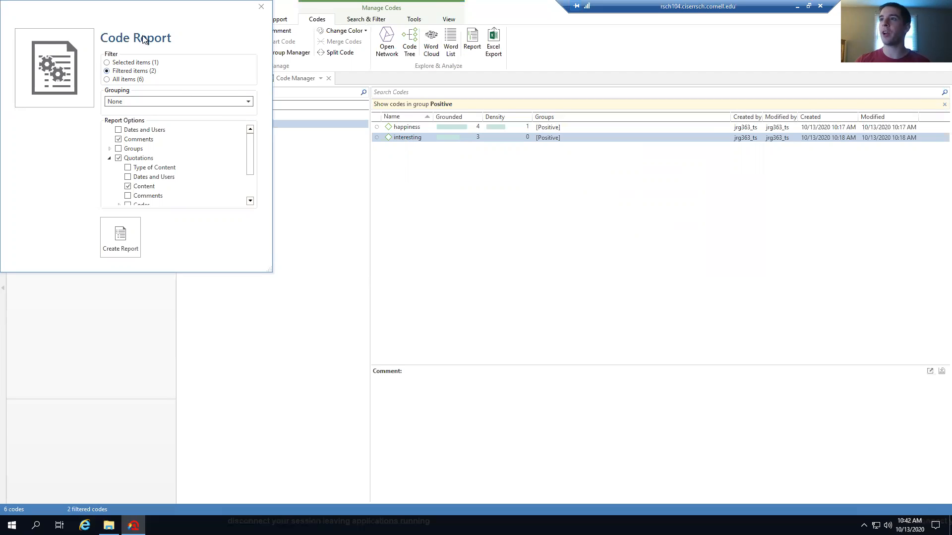
Include dates and users in the report settings and create the Code Report
{"action": "left_click_drag", "start_coordinate": [136, 9], "coordinate": [249, 233]}
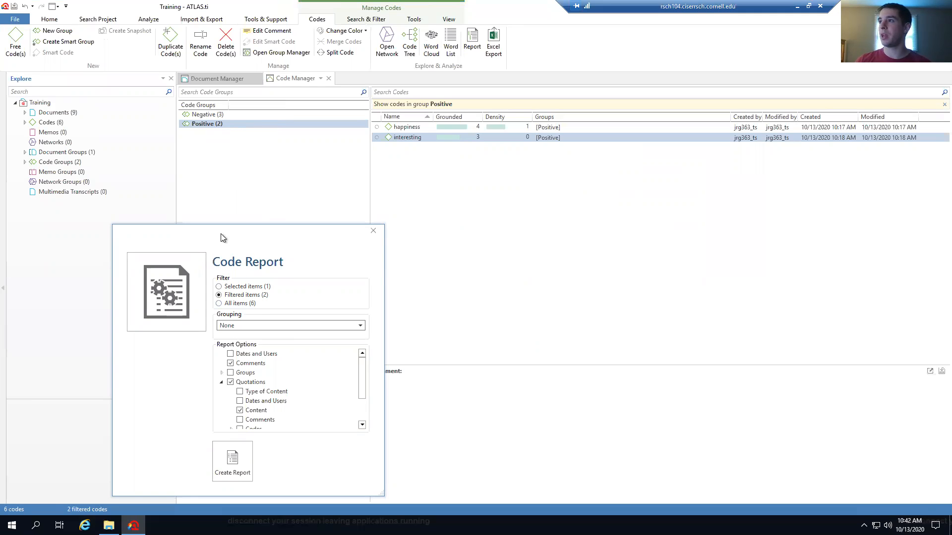
{"action": "left_click_drag", "start_coordinate": [208, 227], "coordinate": [216, 169]}
{"action": "left_click_drag", "start_coordinate": [216, 123], "coordinate": [210, 97]}
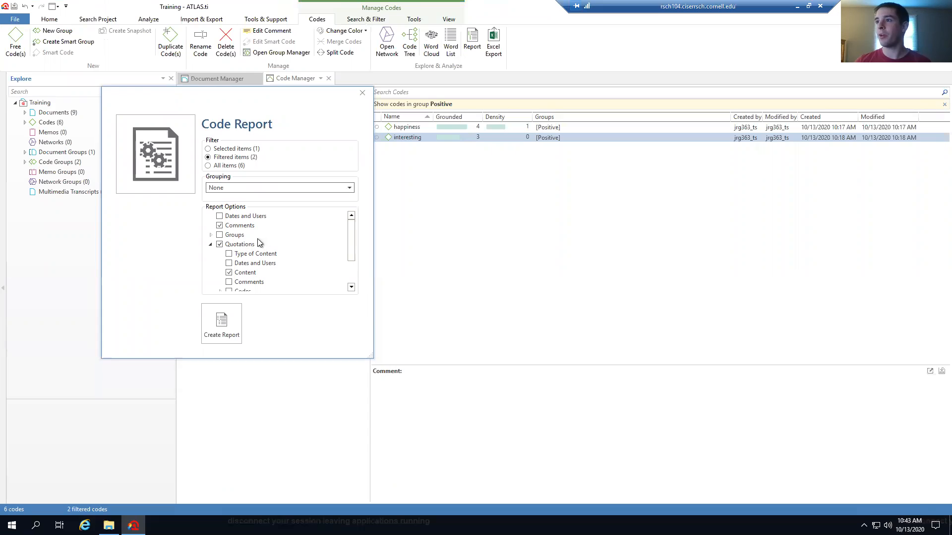
{"action": "left_click", "coordinate": [220, 216]}
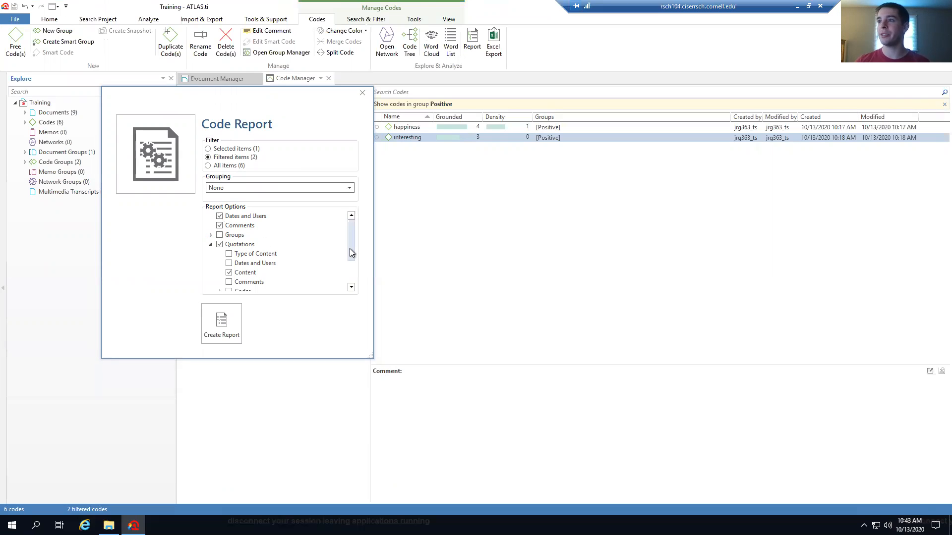
{"action": "scroll", "coordinate": [351, 258], "scroll_direction": "down", "scroll_amount": 1}
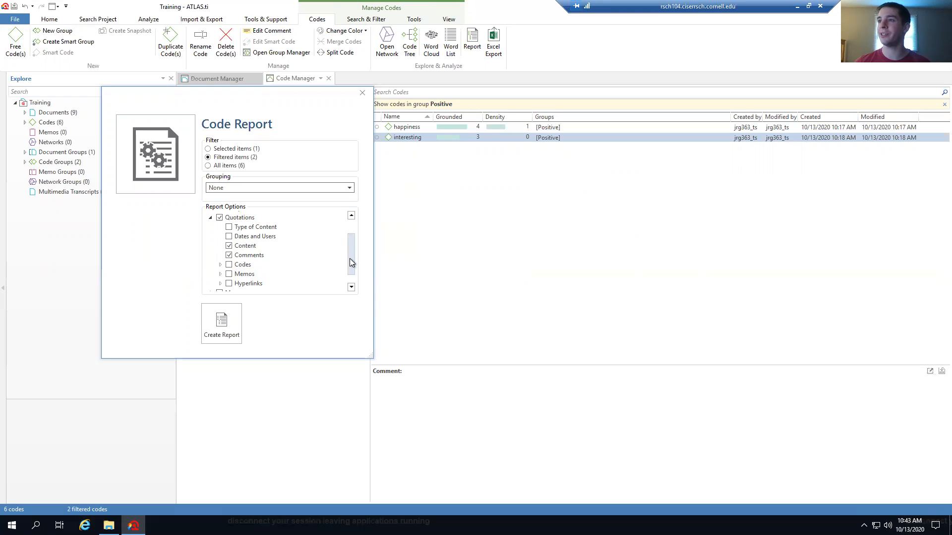
{"action": "scroll", "coordinate": [346, 276], "scroll_direction": "down", "scroll_amount": 1}
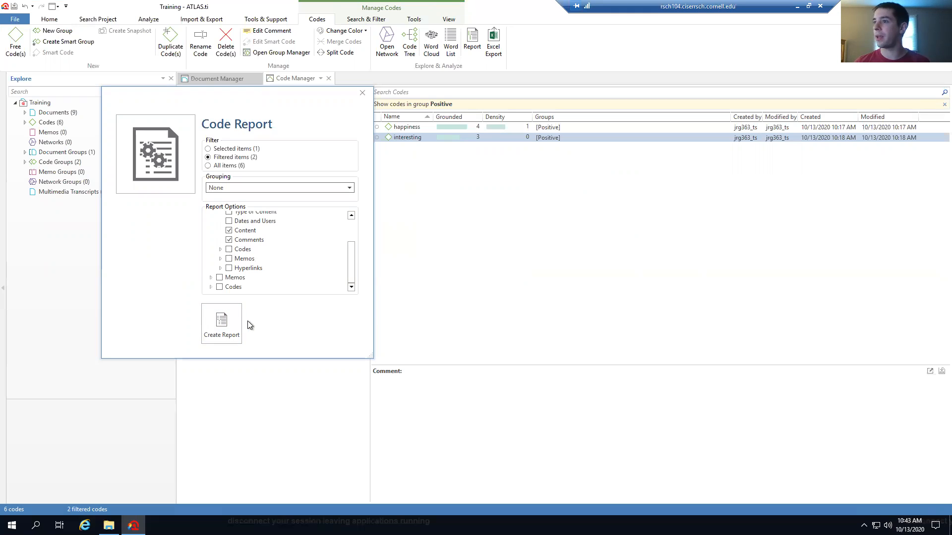
{"action": "left_click", "coordinate": [220, 333]}
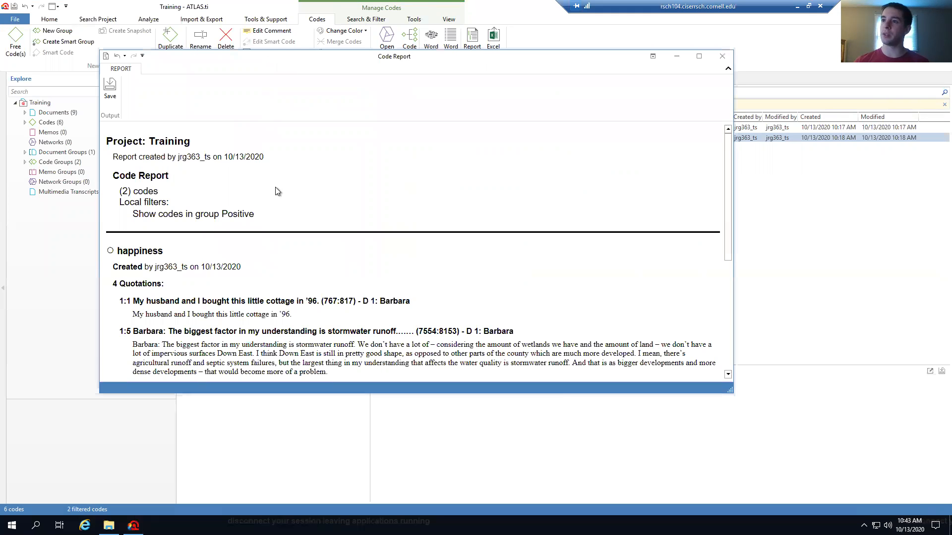
{"action": "scroll", "coordinate": [266, 205], "scroll_direction": "down", "scroll_amount": 1}
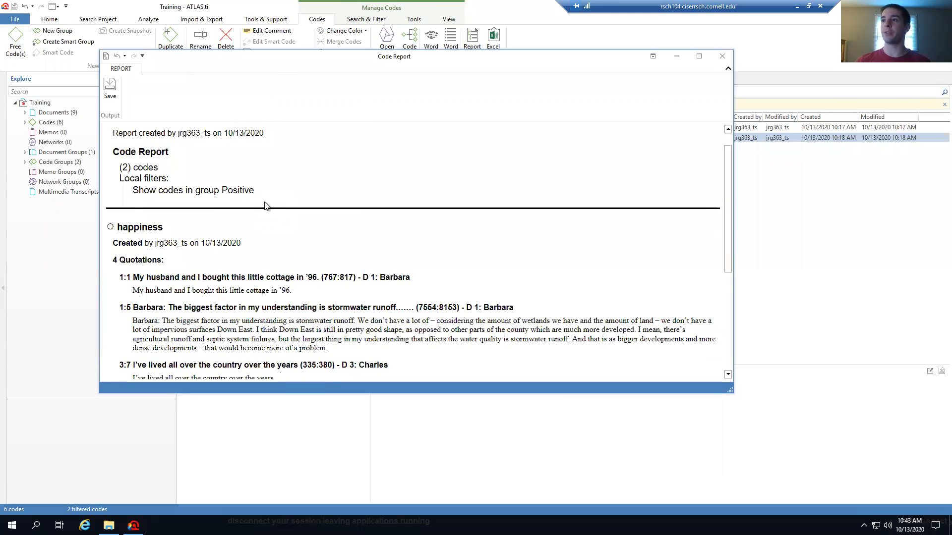
{"action": "scroll", "coordinate": [266, 207], "scroll_direction": "down", "scroll_amount": 1}
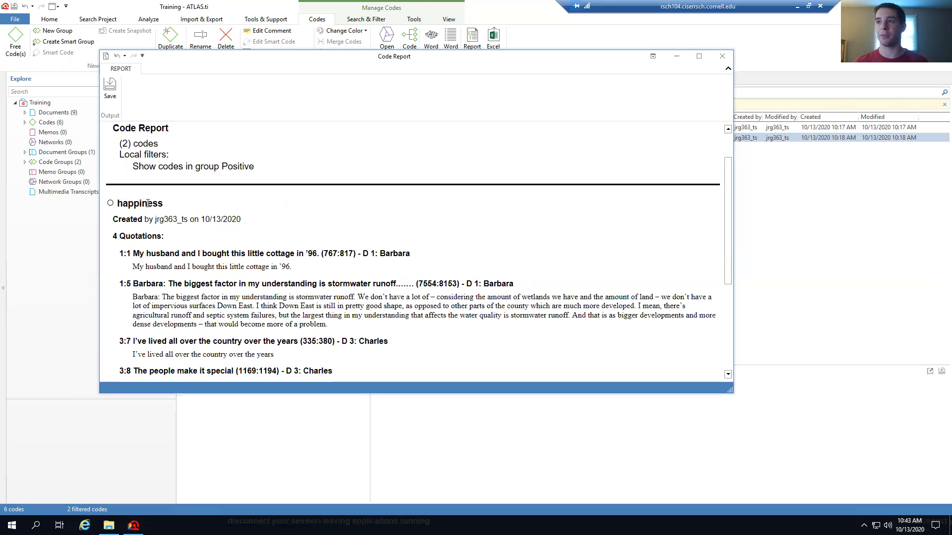
{"action": "scroll", "coordinate": [169, 238], "scroll_direction": "down", "scroll_amount": 3}
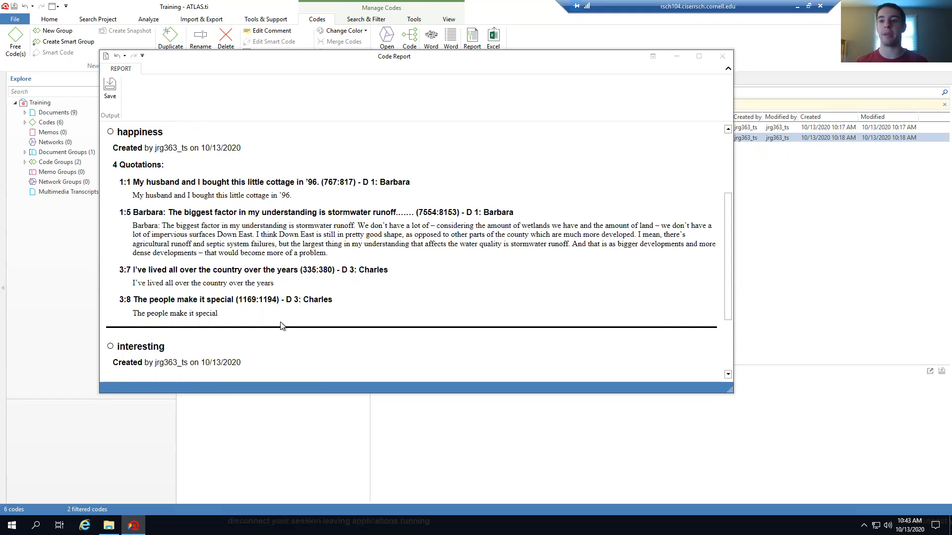
{"action": "scroll", "coordinate": [281, 323], "scroll_direction": "down", "scroll_amount": 4}
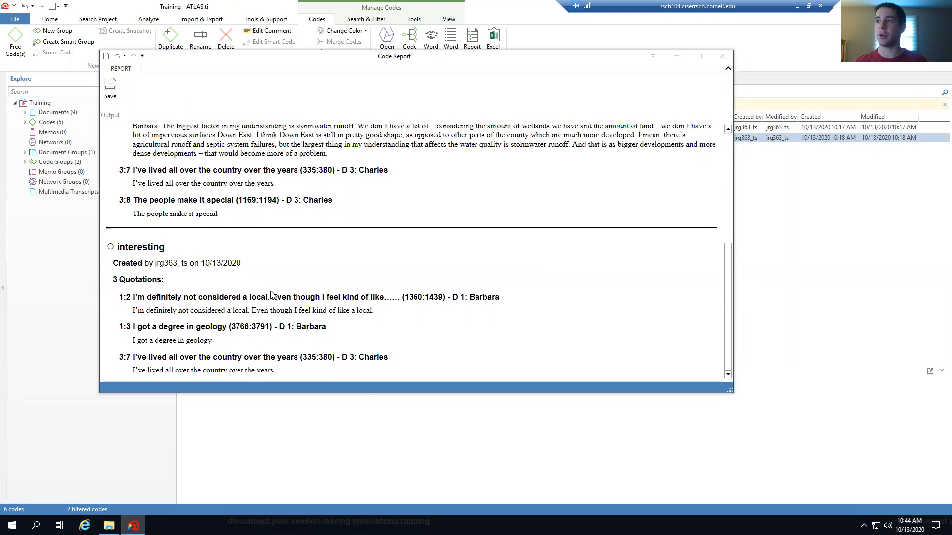
{"action": "scroll", "coordinate": [273, 296], "scroll_direction": "up", "scroll_amount": 3}
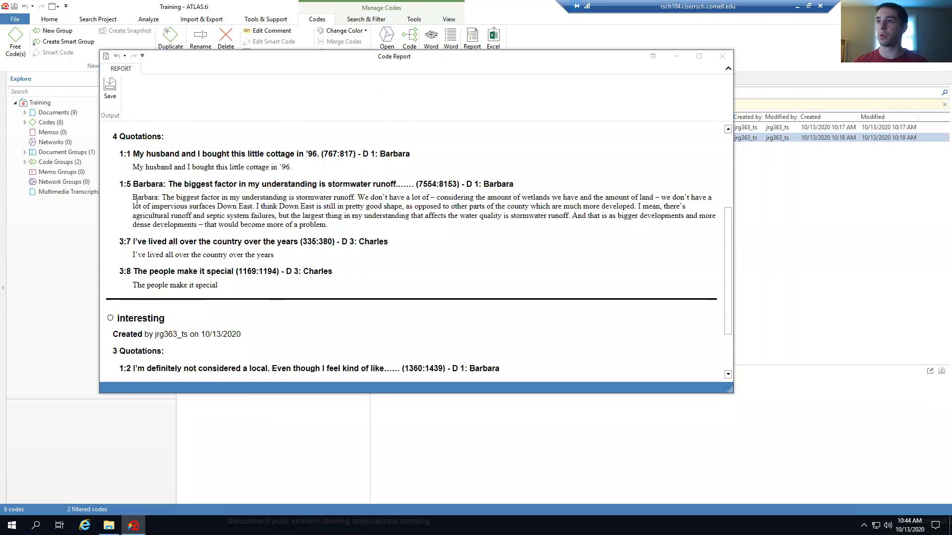
{"action": "scroll", "coordinate": [143, 296], "scroll_direction": "down", "scroll_amount": 3}
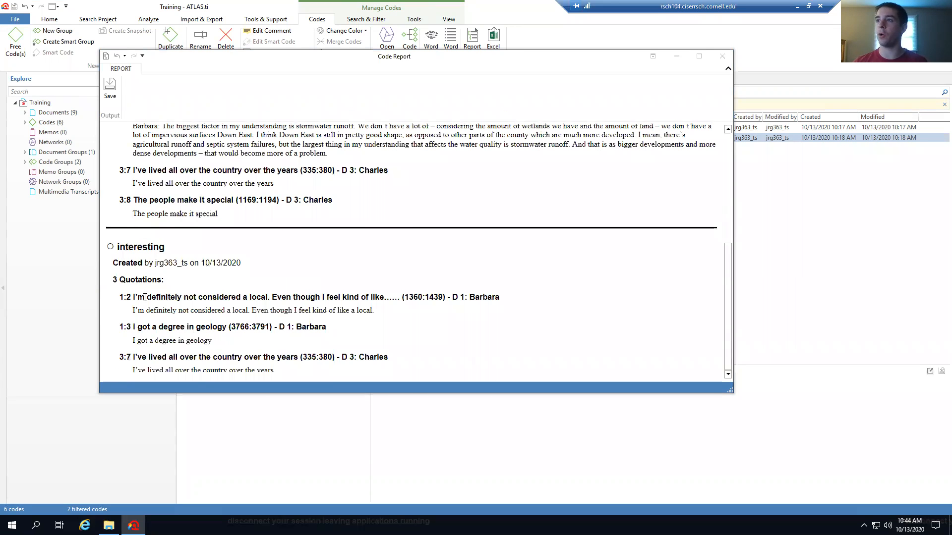
{"action": "scroll", "coordinate": [143, 296], "scroll_direction": "up", "scroll_amount": 4}
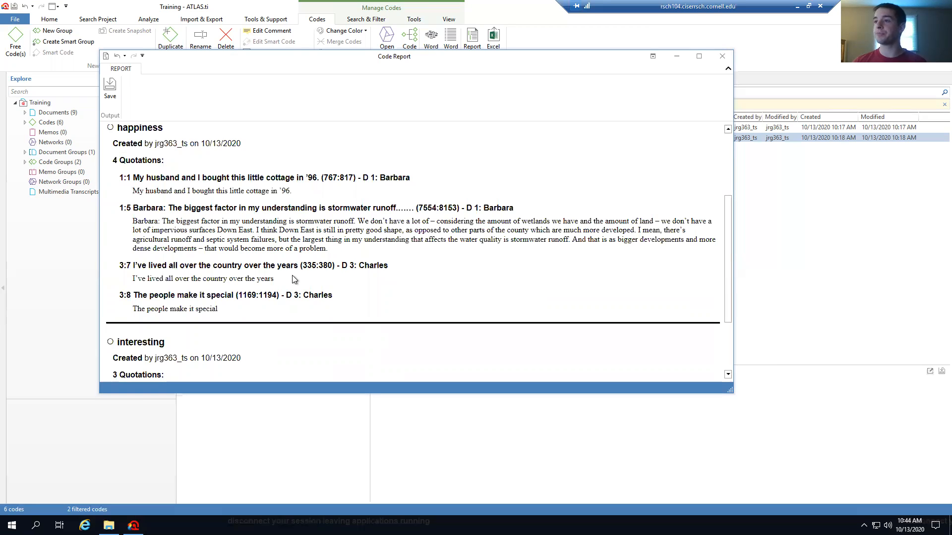
{"action": "scroll", "coordinate": [296, 270], "scroll_direction": "down", "scroll_amount": 4}
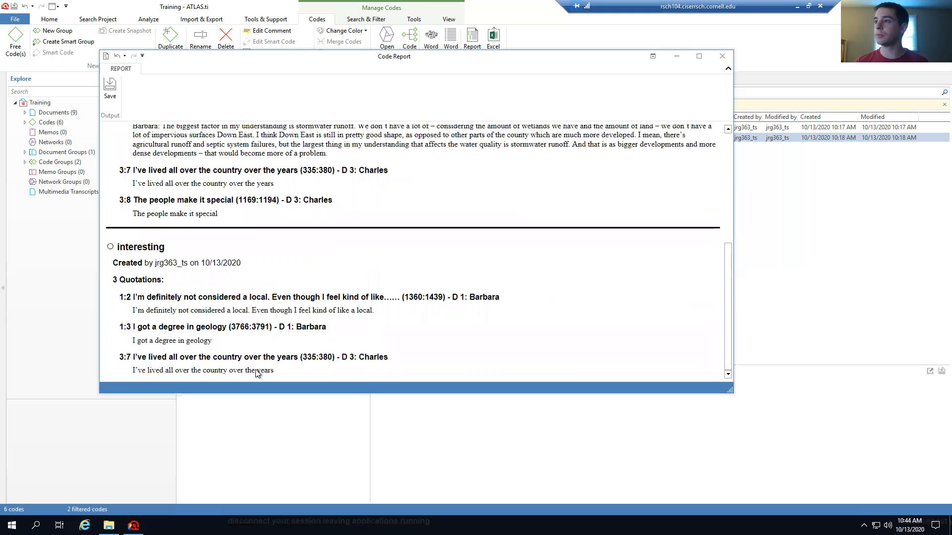
{"action": "scroll", "coordinate": [258, 372], "scroll_direction": "up", "scroll_amount": 9}
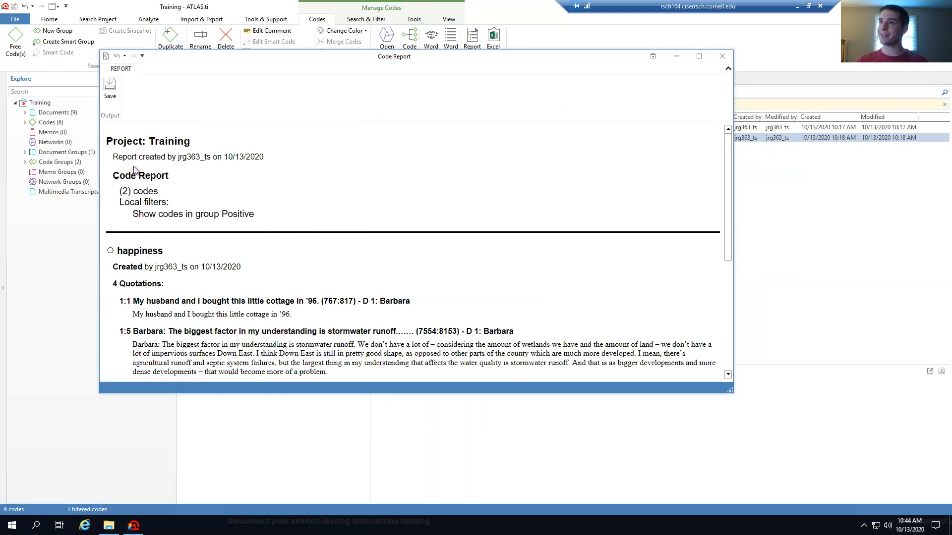
{"action": "left_click", "coordinate": [107, 91]}
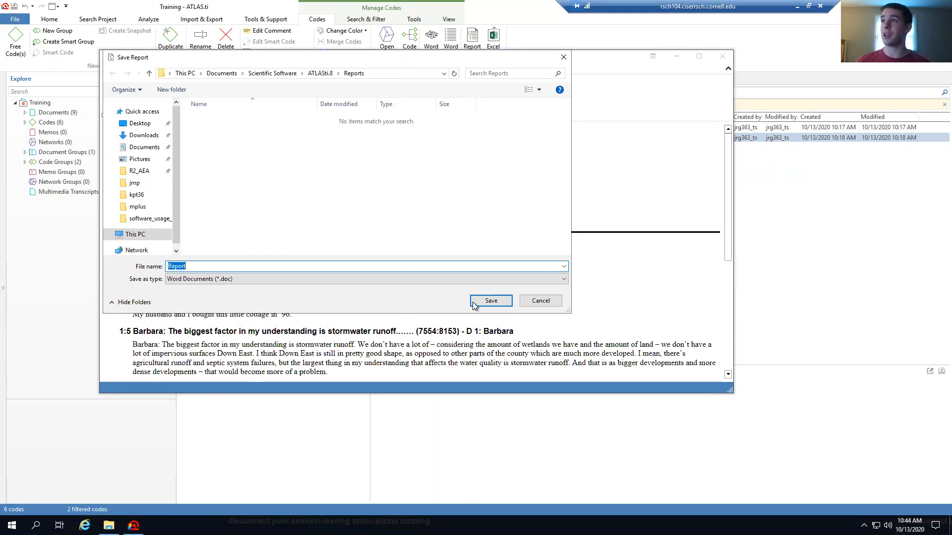
{"action": "left_click", "coordinate": [540, 302]}
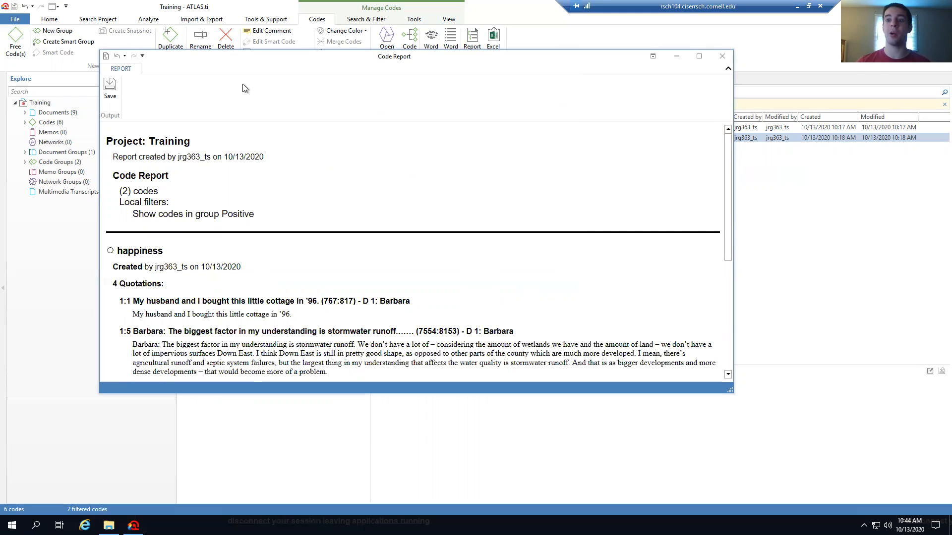
Close the report and export the Negative group's codes to Excel with Grounded and Created by columns
{"action": "left_click", "coordinate": [723, 58]}
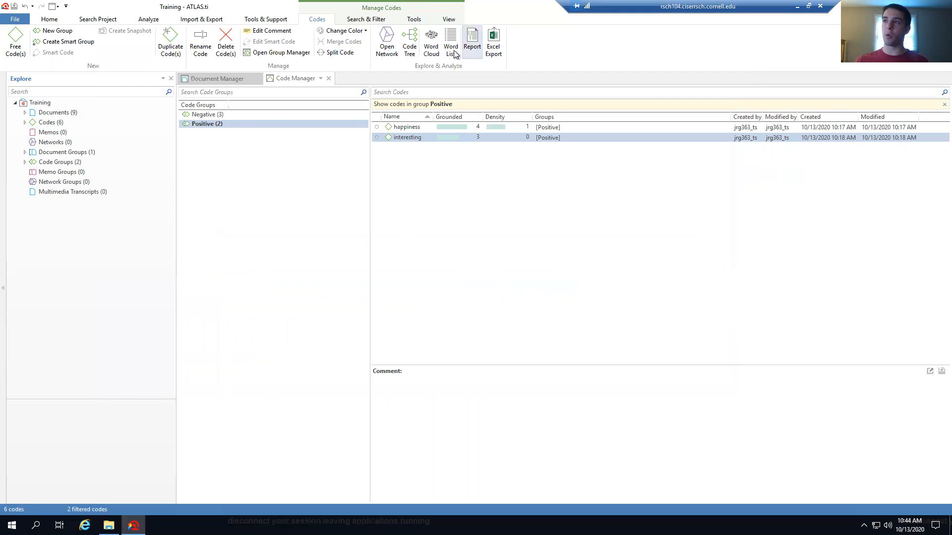
{"action": "left_click", "coordinate": [218, 116]}
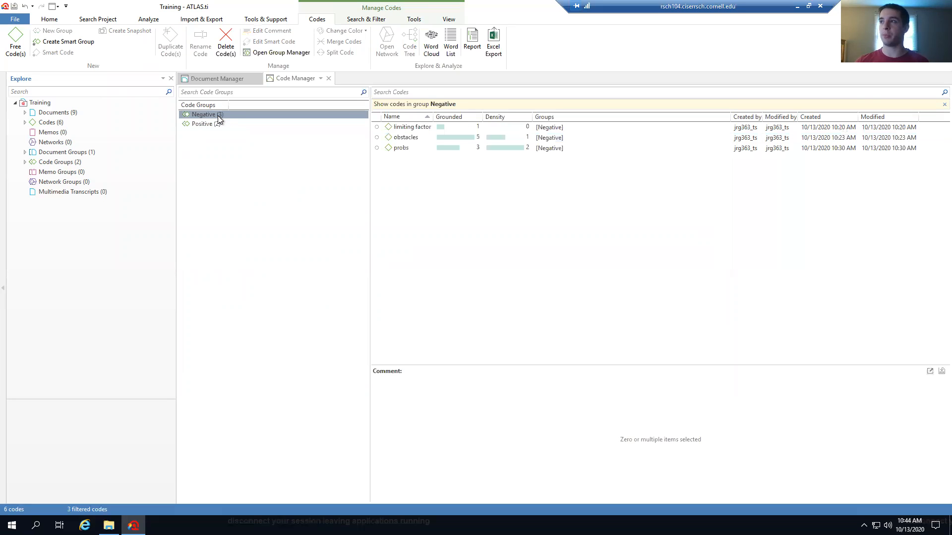
{"action": "left_click", "coordinate": [498, 49]}
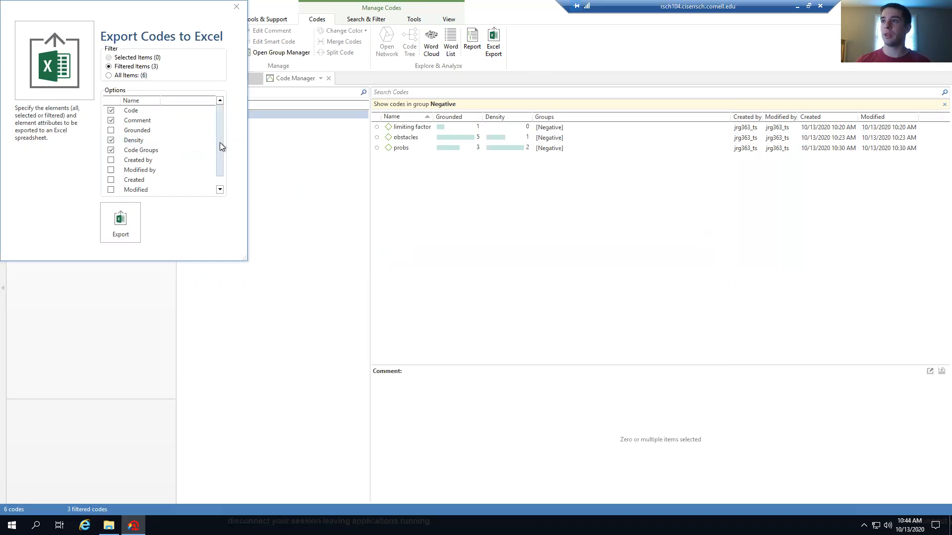
{"action": "left_click", "coordinate": [111, 131]}
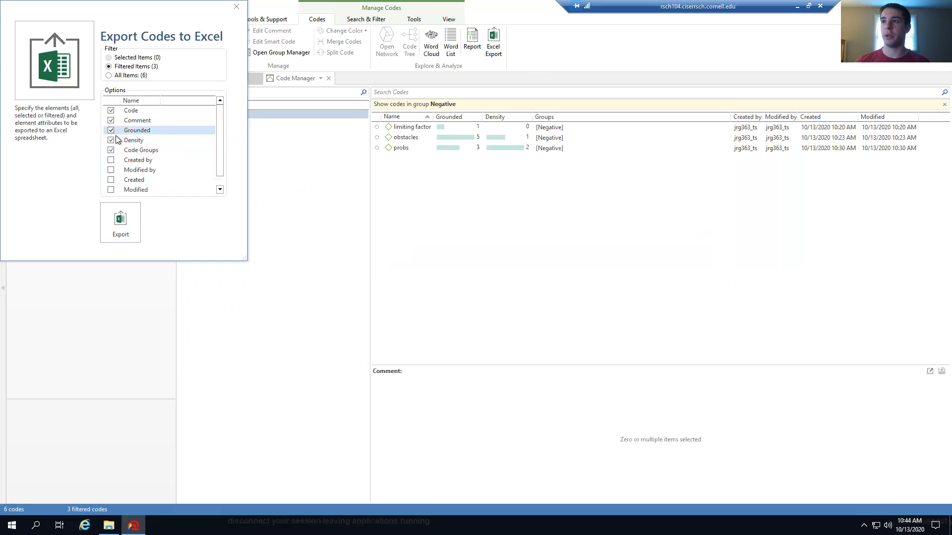
{"action": "left_click", "coordinate": [111, 160]}
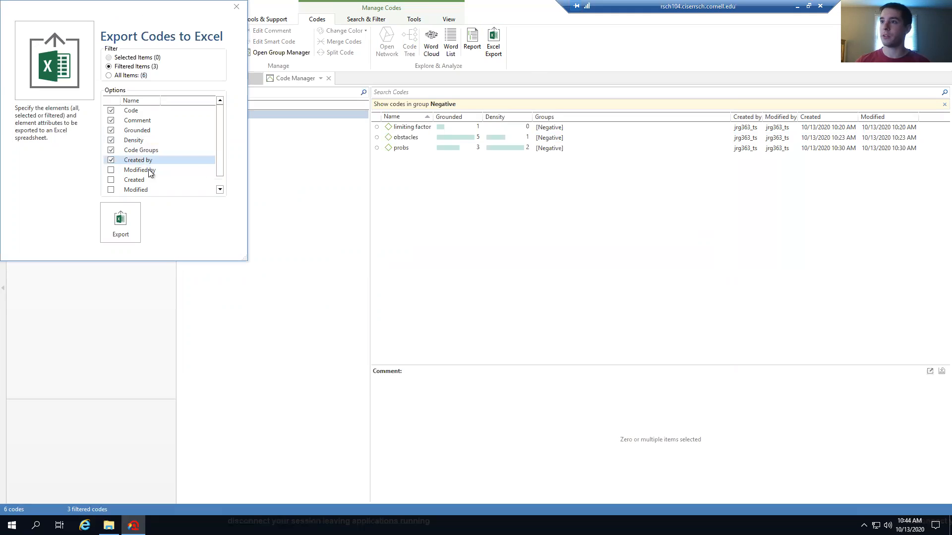
{"action": "left_click_drag", "start_coordinate": [219, 170], "coordinate": [219, 181]}
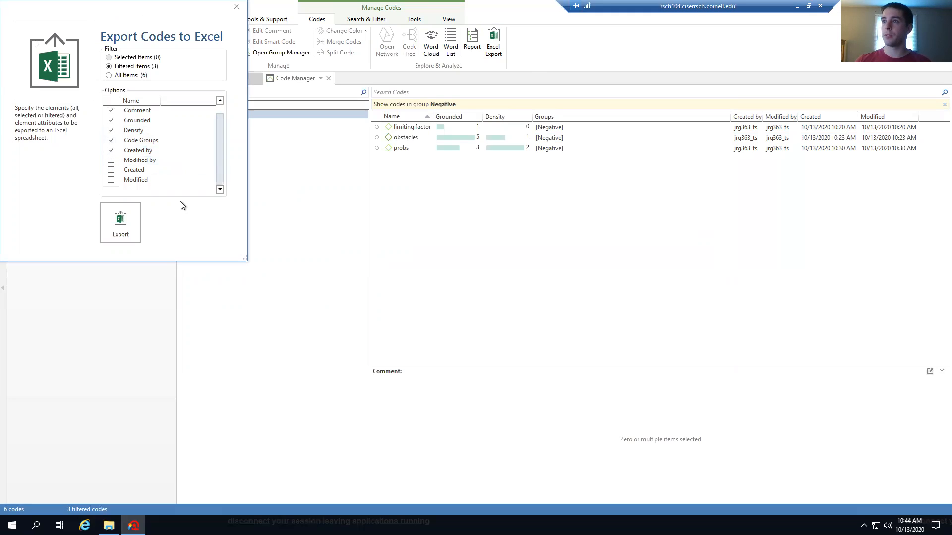
{"action": "left_click", "coordinate": [124, 221]}
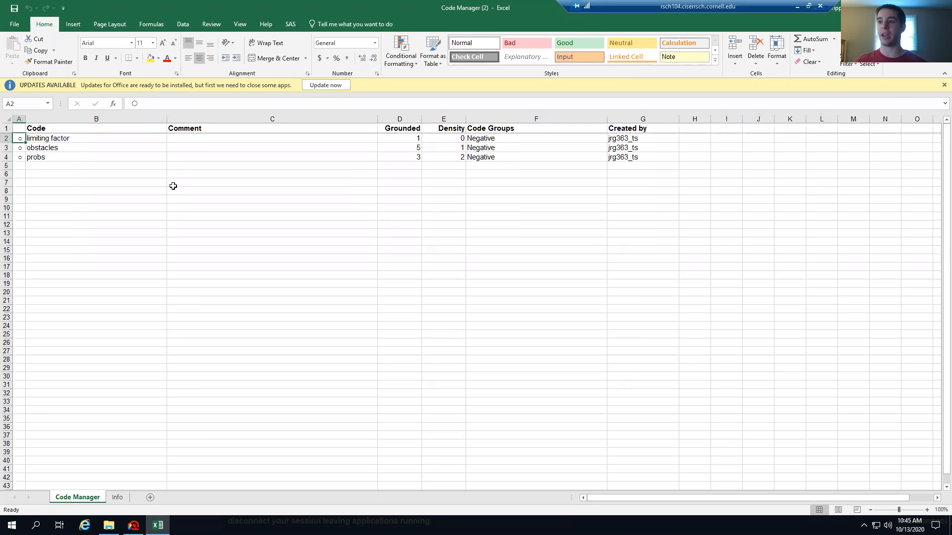
Check the workbook's Info and Code Manager sheets, close Excel, and reopen the Excel export options
{"action": "left_click", "coordinate": [118, 497]}
{"action": "left_click", "coordinate": [77, 498]}
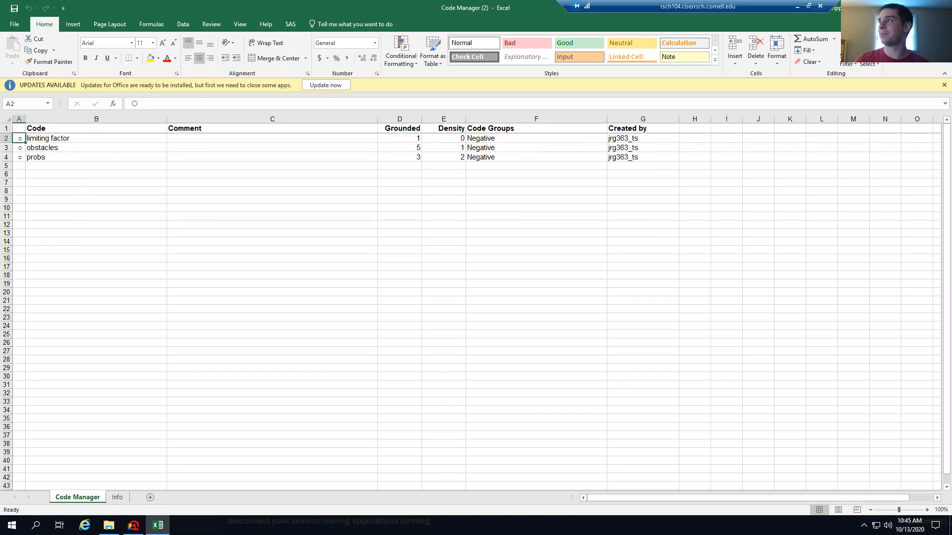
{"action": "left_click", "coordinate": [941, 8]}
{"action": "left_click", "coordinate": [498, 53]}
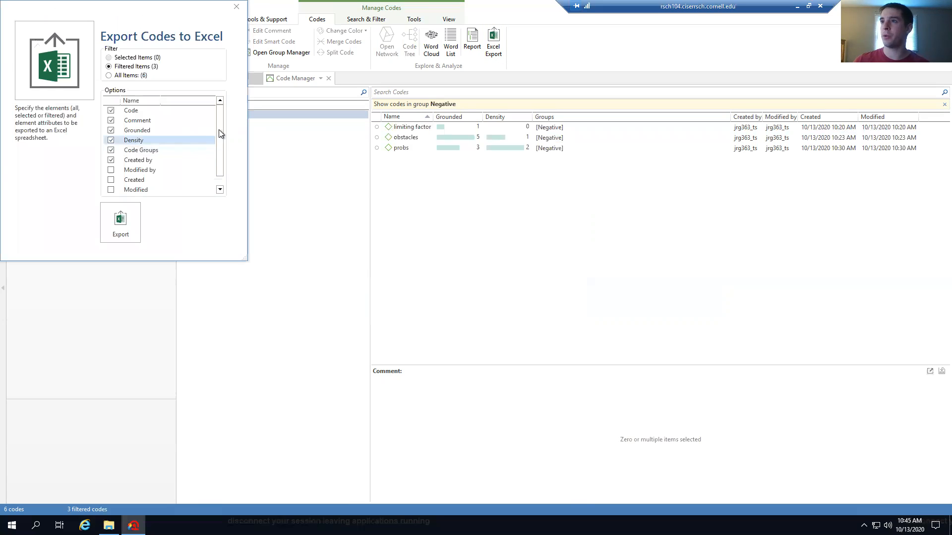
{"action": "left_click_drag", "start_coordinate": [217, 136], "coordinate": [212, 108]}
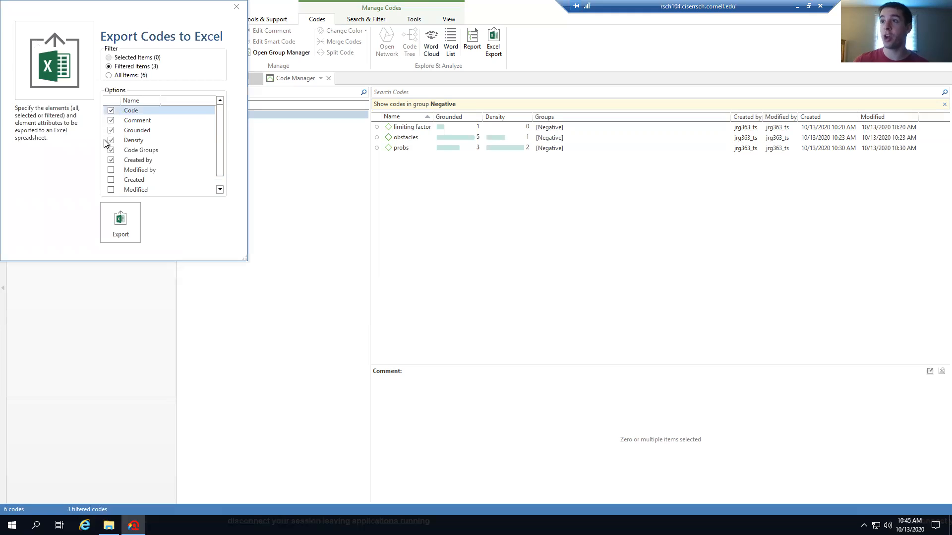
{"action": "left_click", "coordinate": [237, 7]}
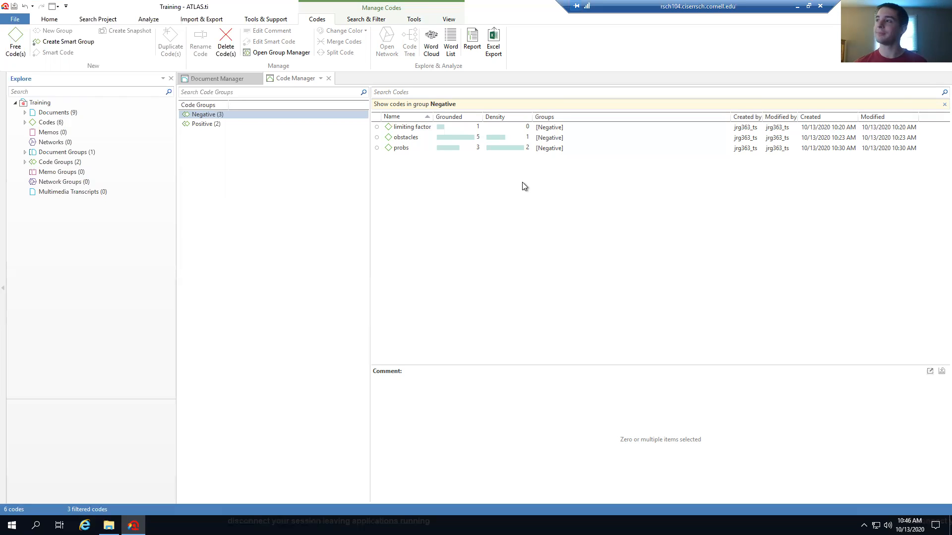
Remove the Negative group filter and select all six codes, happiness through Purchase
{"action": "left_click", "coordinate": [396, 136]}
{"action": "left_click", "coordinate": [236, 195]}
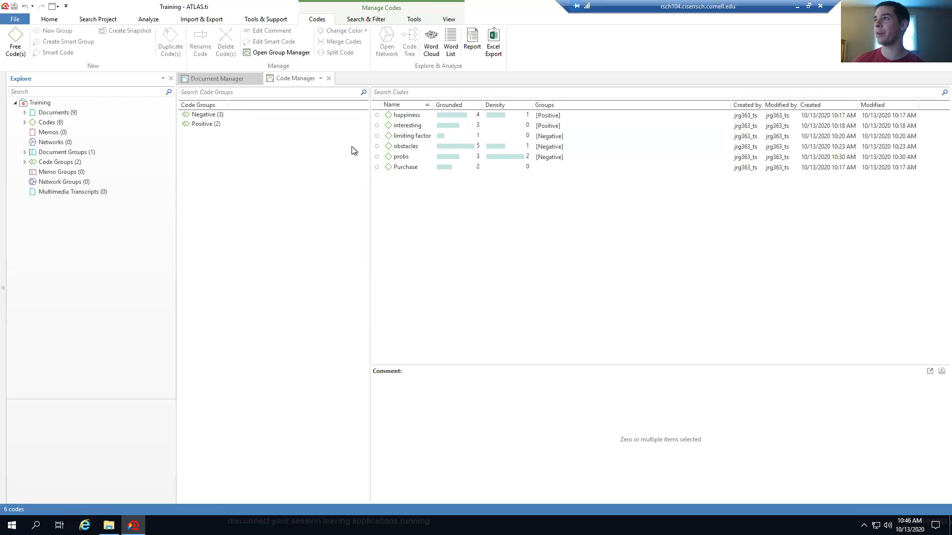
{"action": "left_click", "coordinate": [403, 115]}
{"action": "left_click_drag", "start_coordinate": [403, 115], "coordinate": [403, 168]}
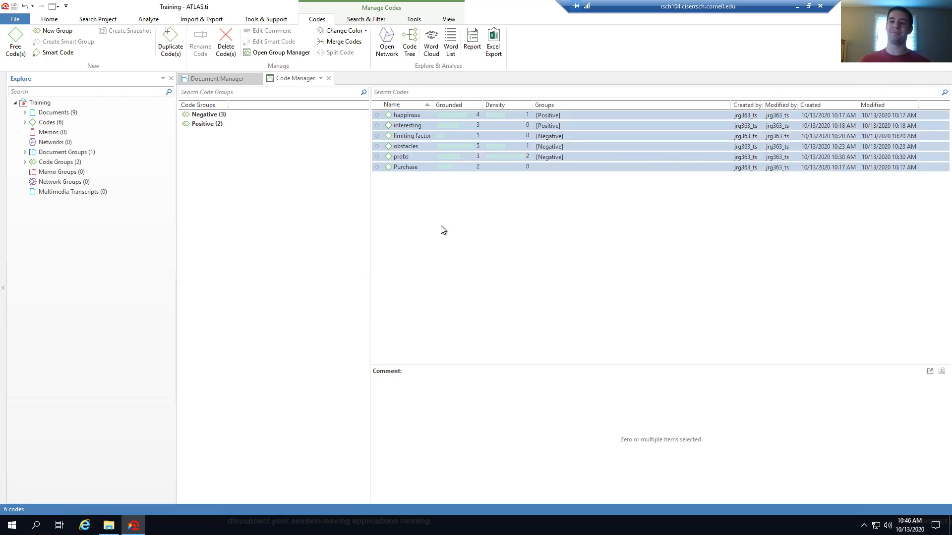
Open a maximized network of the six codes and arrange the nodes around probs
{"action": "left_click", "coordinate": [387, 47]}
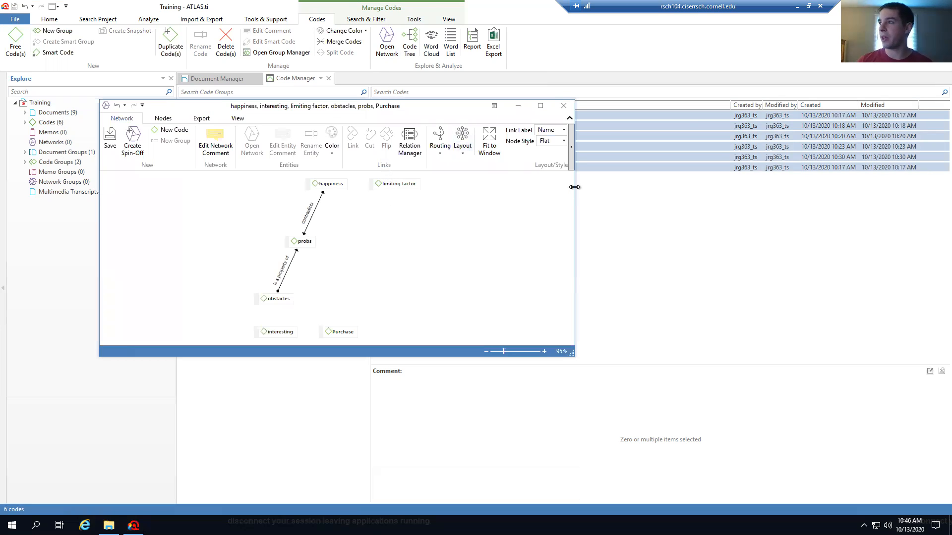
{"action": "left_click", "coordinate": [542, 107]}
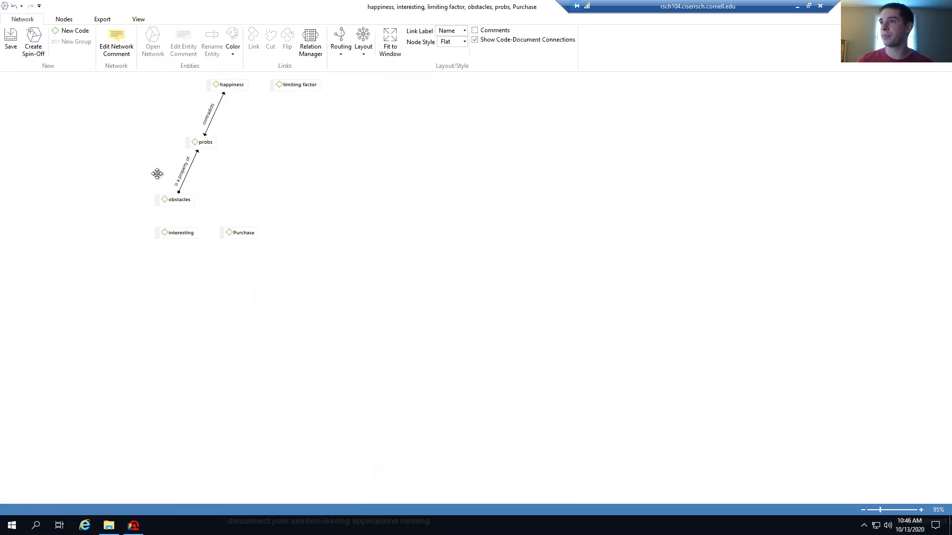
{"action": "left_click_drag", "start_coordinate": [172, 199], "coordinate": [128, 166]}
{"action": "left_click_drag", "start_coordinate": [229, 85], "coordinate": [264, 182]}
{"action": "left_click_drag", "start_coordinate": [197, 189], "coordinate": [130, 95]}
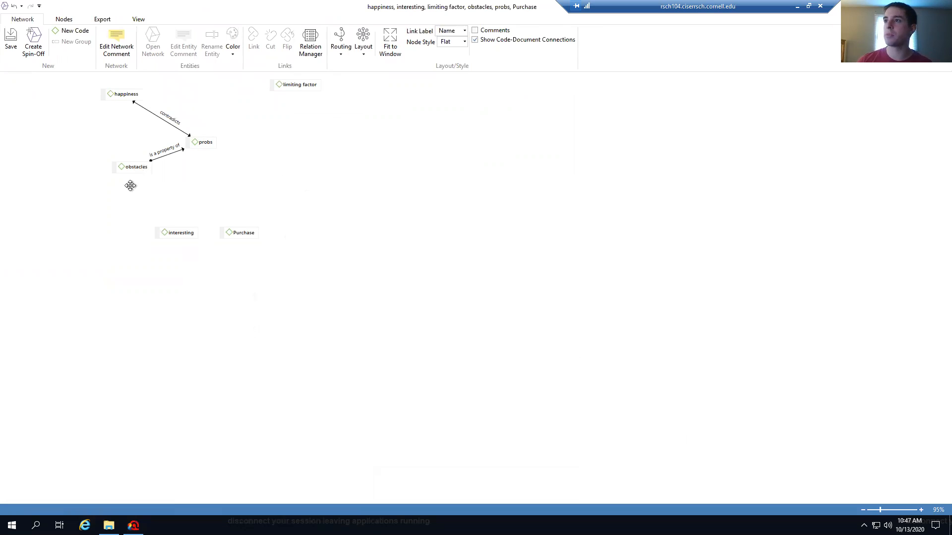
{"action": "left_click_drag", "start_coordinate": [131, 171], "coordinate": [117, 198]}
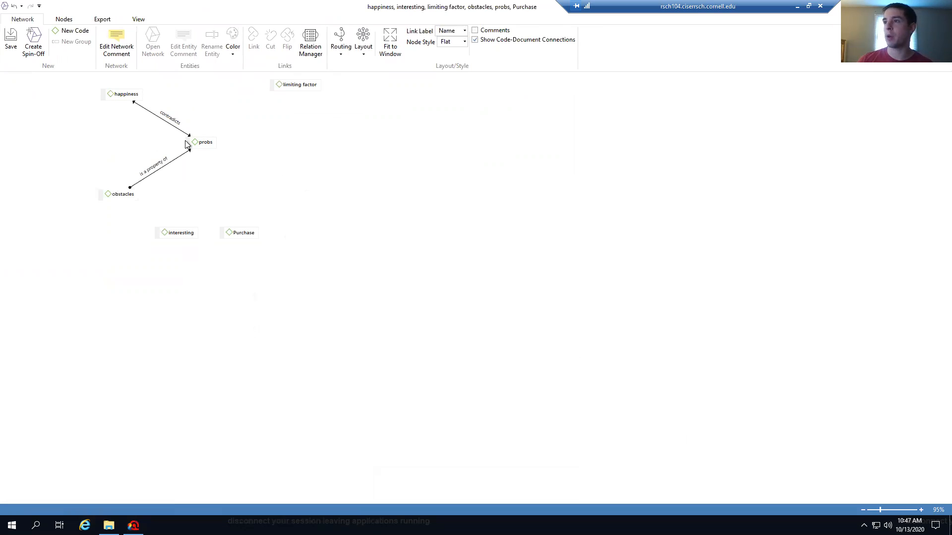
{"action": "left_click_drag", "start_coordinate": [181, 227], "coordinate": [298, 145]}
{"action": "left_click_drag", "start_coordinate": [245, 232], "coordinate": [217, 198]}
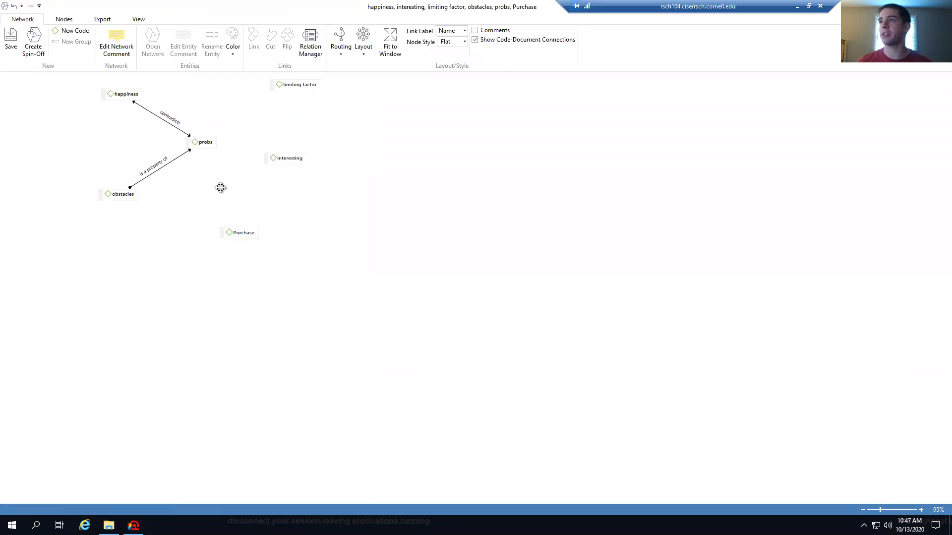
{"action": "left_click_drag", "start_coordinate": [284, 97], "coordinate": [273, 107]}
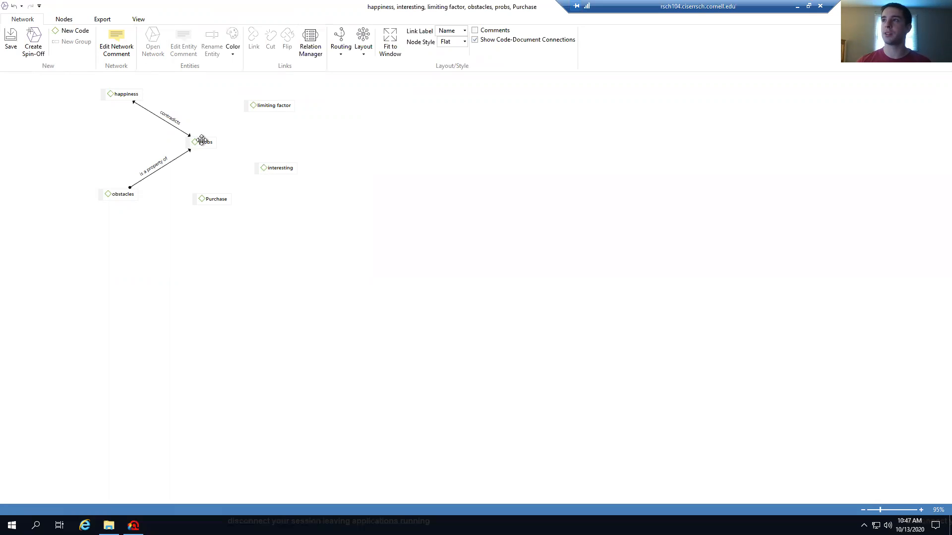
Cut the 'is a property of' link between obstacles and probs
{"action": "left_click", "coordinate": [264, 104]}
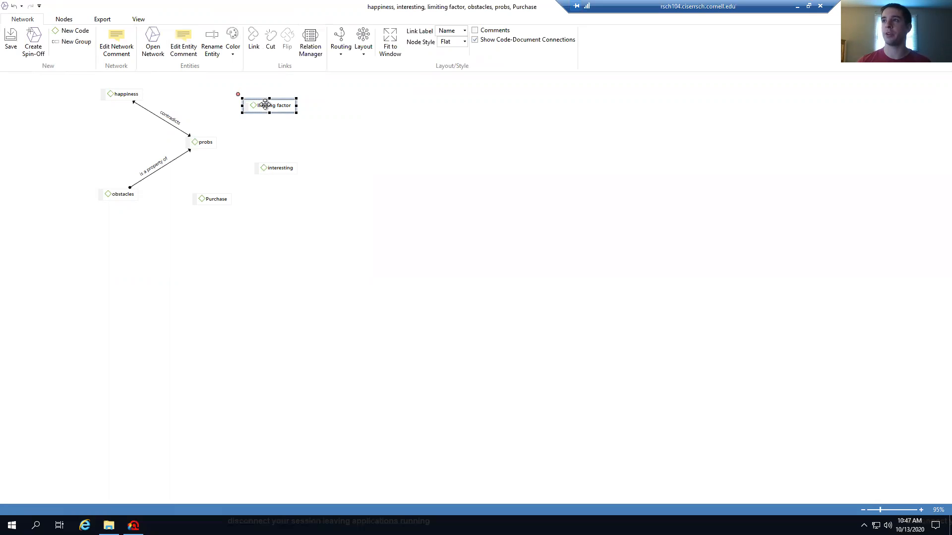
{"action": "left_click", "coordinate": [253, 39]}
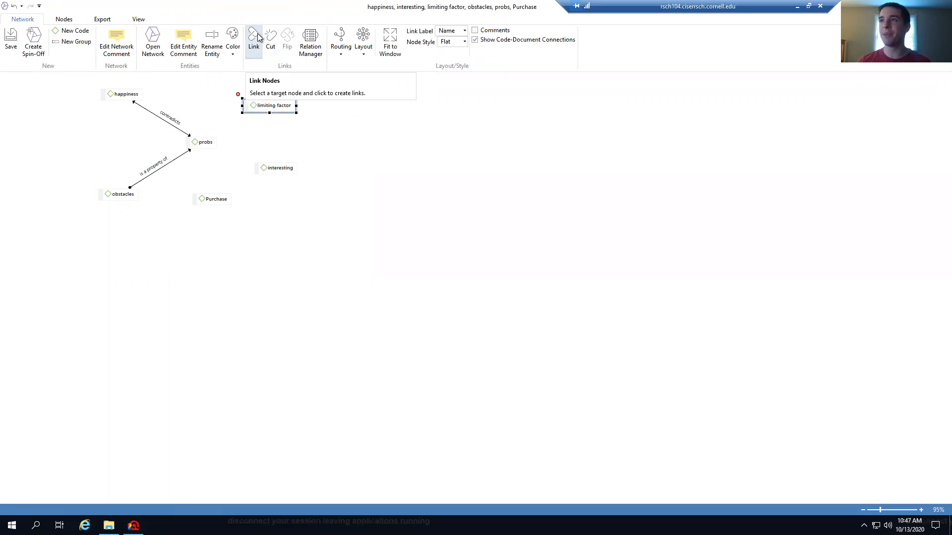
{"action": "left_click", "coordinate": [159, 171]}
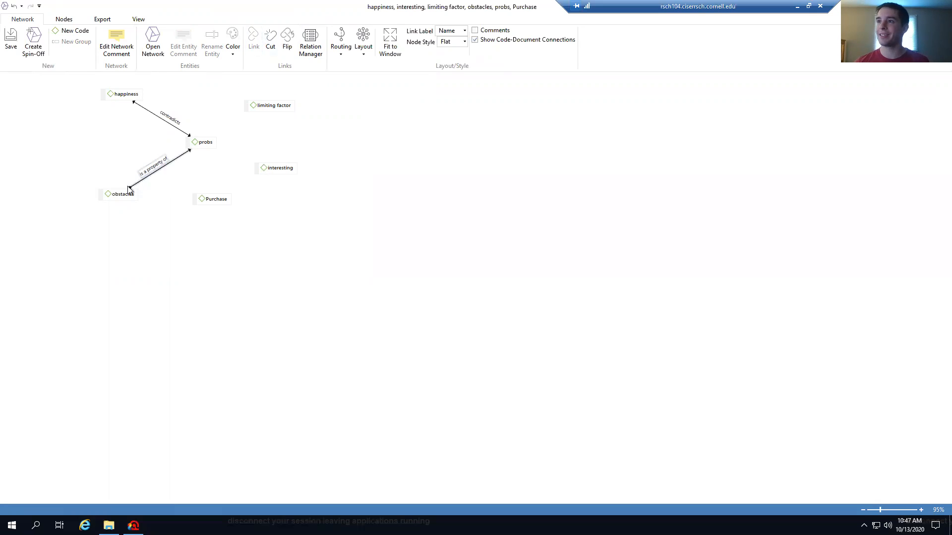
{"action": "left_click", "coordinate": [272, 41]}
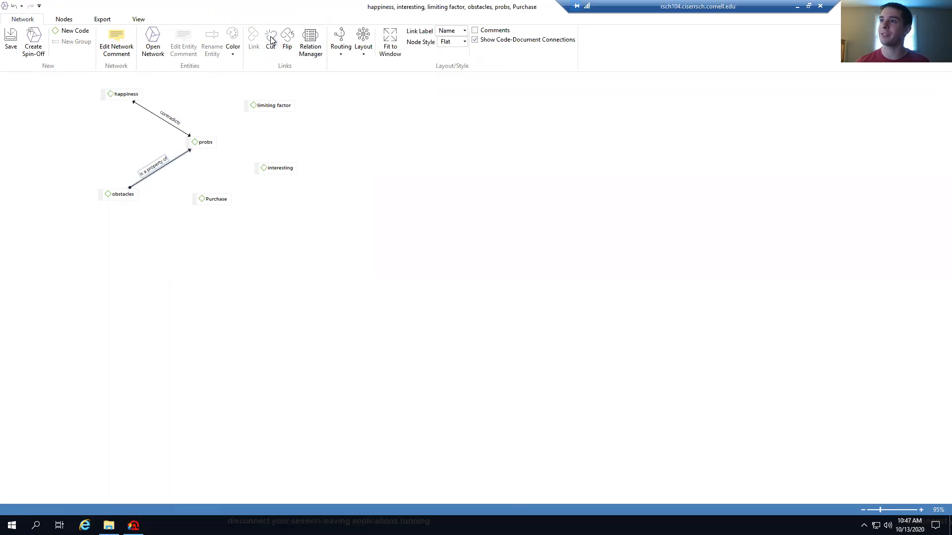
Link obstacles to probs with a new 'is a property of' relation and select it
{"action": "left_click", "coordinate": [124, 195]}
{"action": "left_click", "coordinate": [252, 48]}
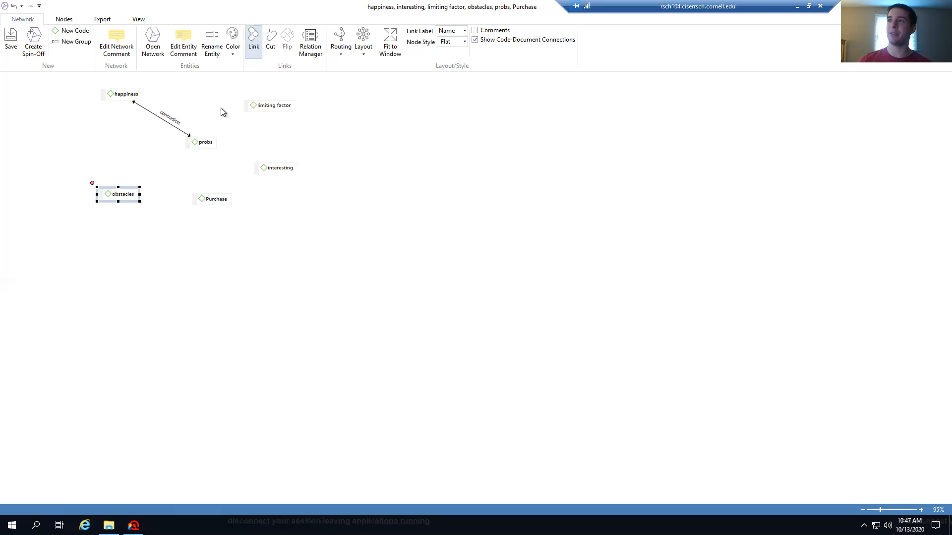
{"action": "left_click", "coordinate": [203, 145]}
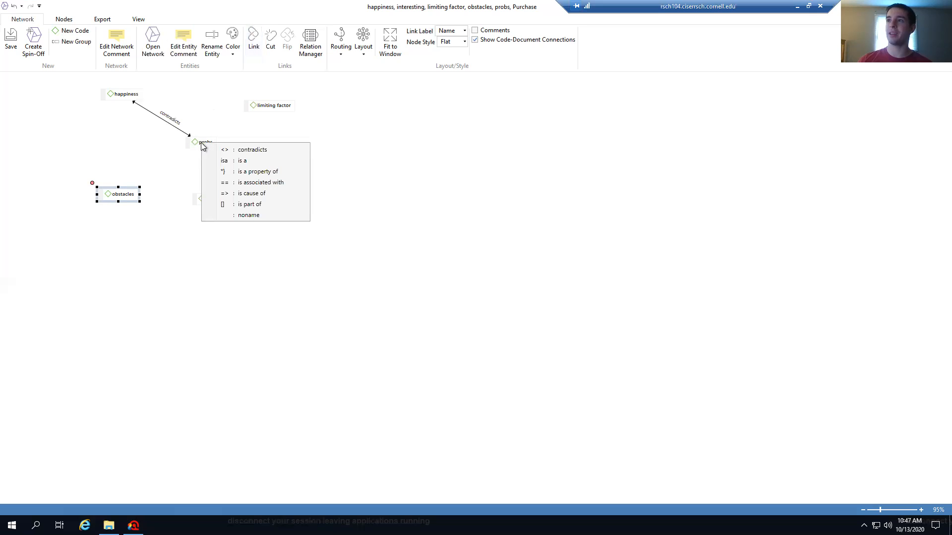
{"action": "left_click", "coordinate": [265, 172]}
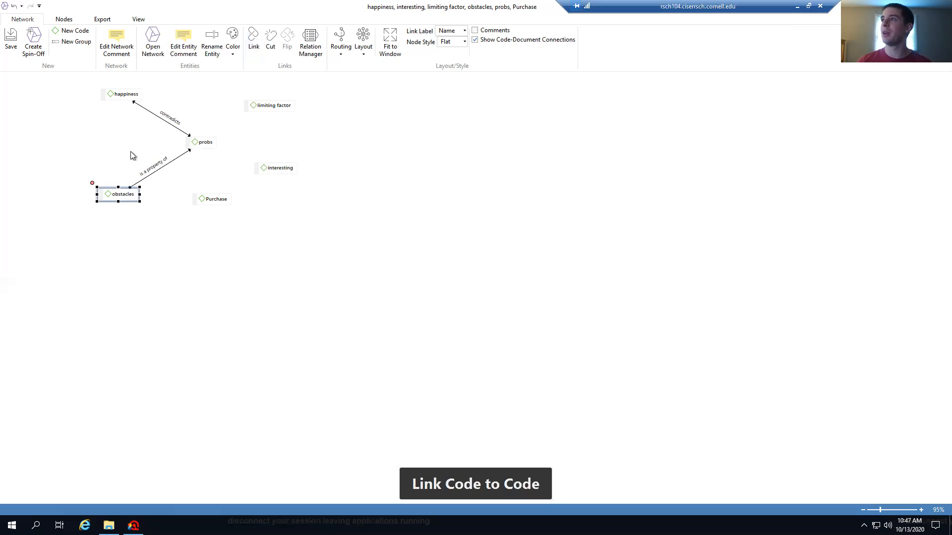
{"action": "left_click", "coordinate": [162, 169]}
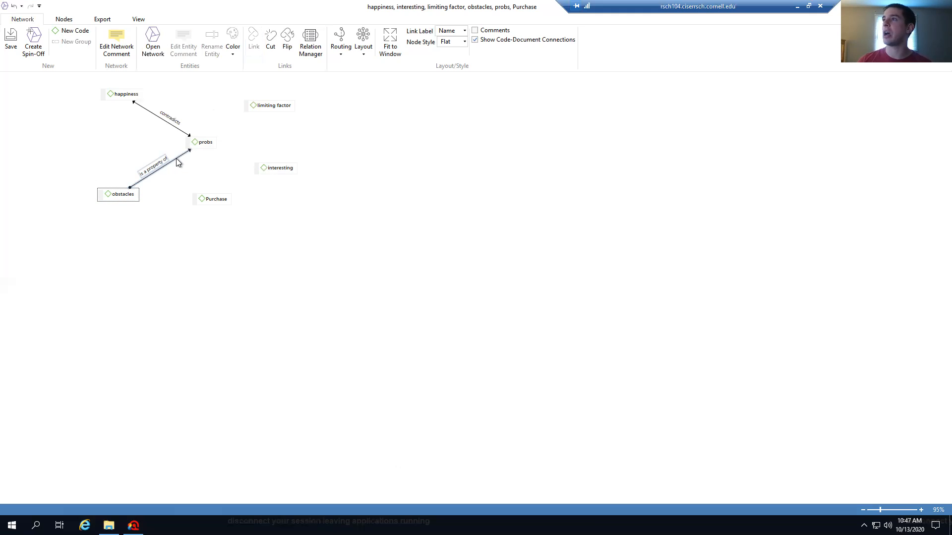
Apply Circular then Orthogonal Tree layouts, then close the network without saving
{"action": "left_click", "coordinate": [360, 51]}
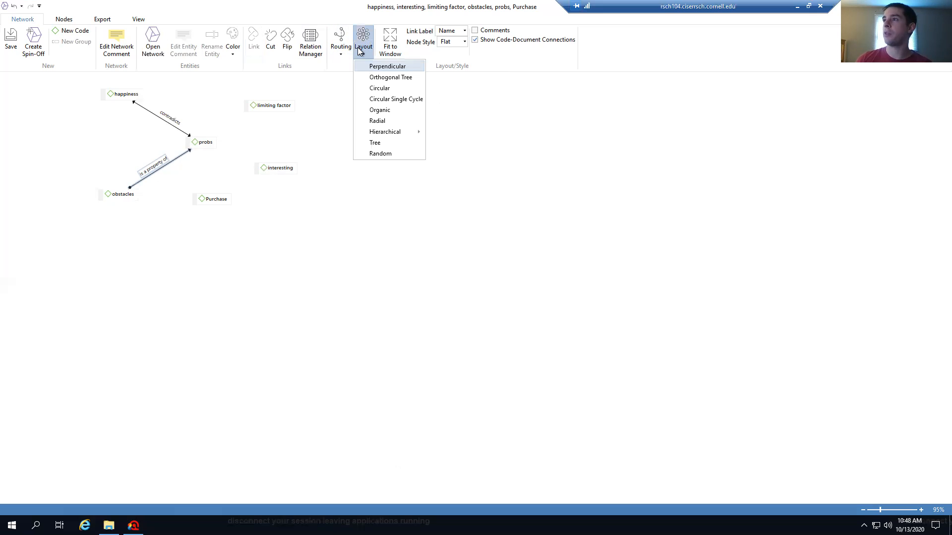
{"action": "left_click", "coordinate": [383, 88]}
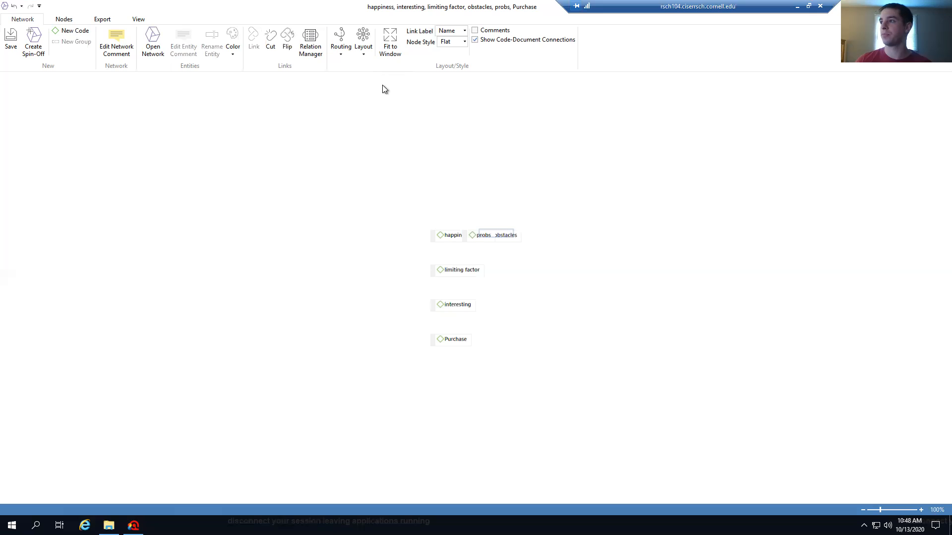
{"action": "left_click", "coordinate": [362, 51]}
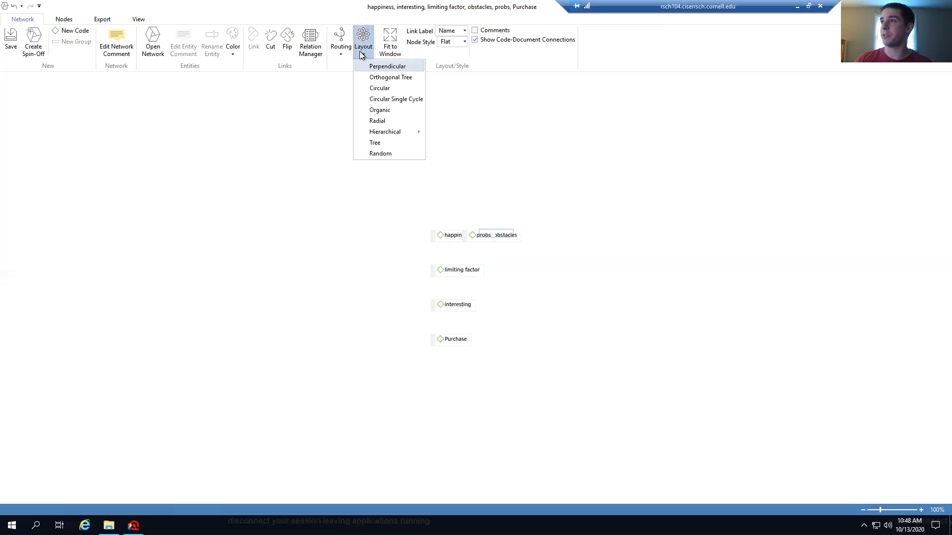
{"action": "left_click", "coordinate": [387, 78]}
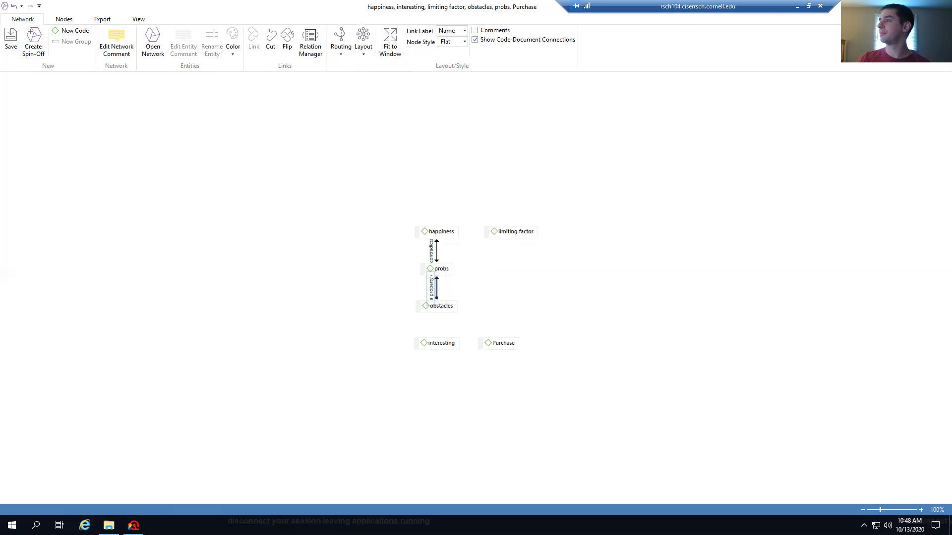
{"action": "left_click", "coordinate": [941, 7]}
{"action": "left_click", "coordinate": [502, 296]}
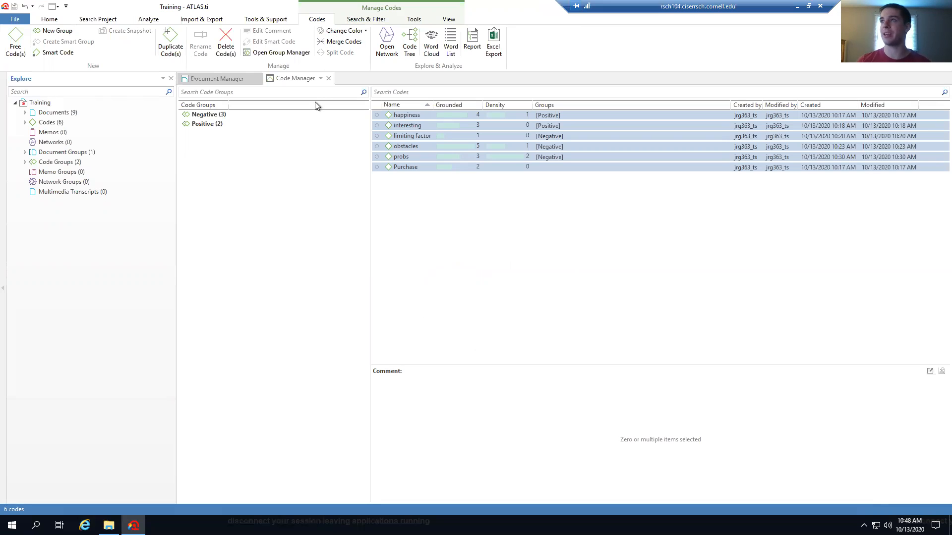
Delete the limiting factor code from the Code Manager
{"action": "left_click", "coordinate": [436, 198]}
{"action": "left_click", "coordinate": [410, 137]}
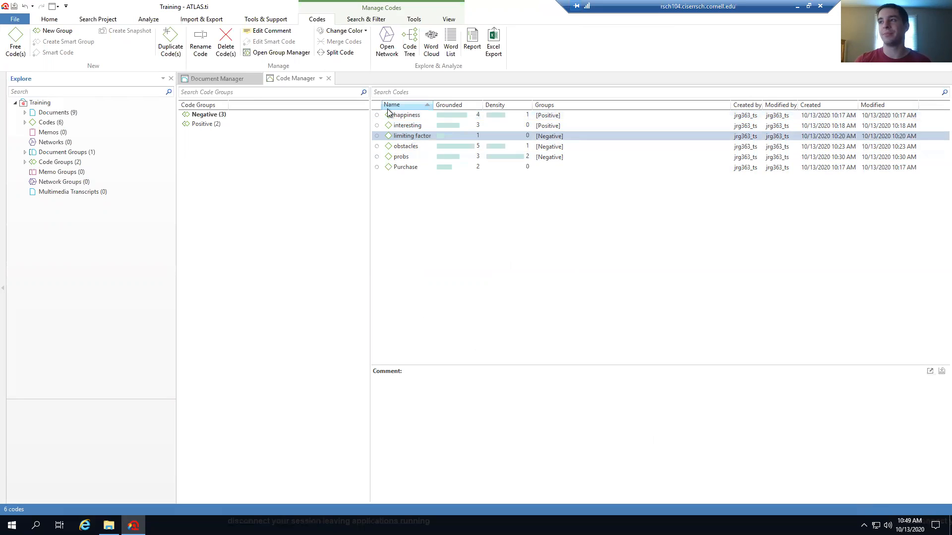
{"action": "left_click", "coordinate": [228, 35]}
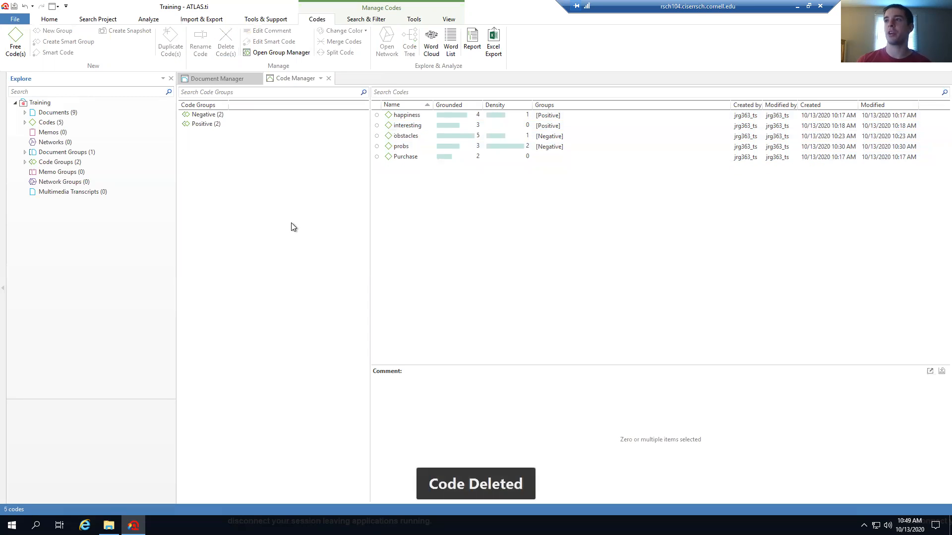
Check the Negative group, clear that filter, and select happiness
{"action": "left_click", "coordinate": [239, 115]}
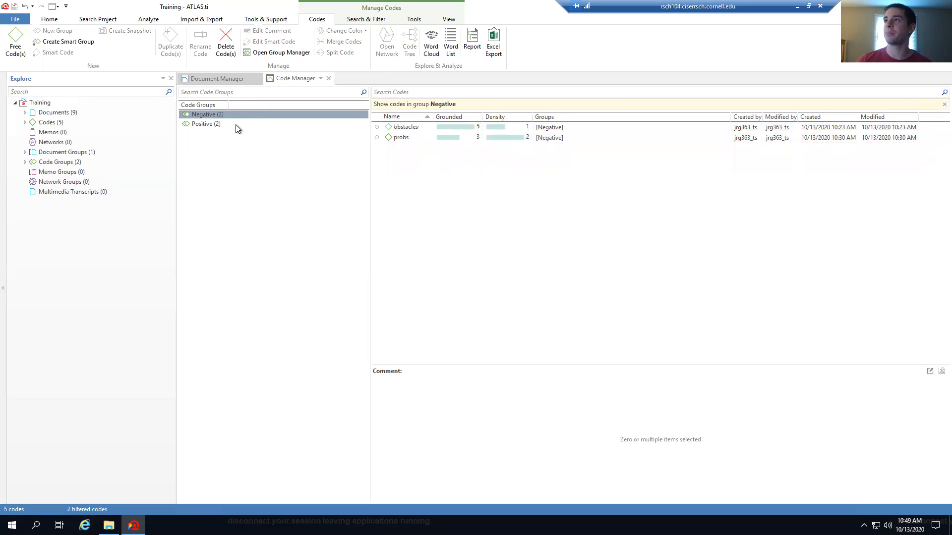
{"action": "left_click", "coordinate": [251, 156]}
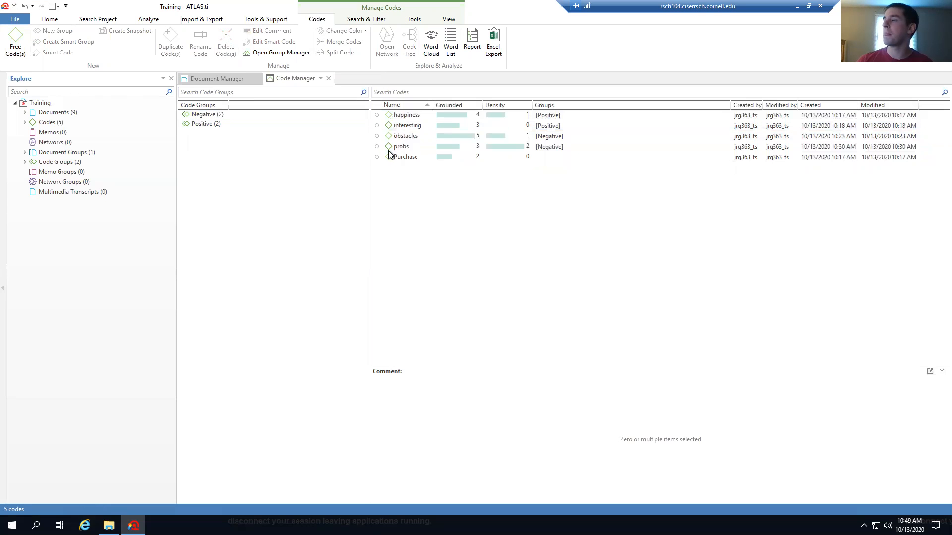
{"action": "left_click", "coordinate": [402, 115]}
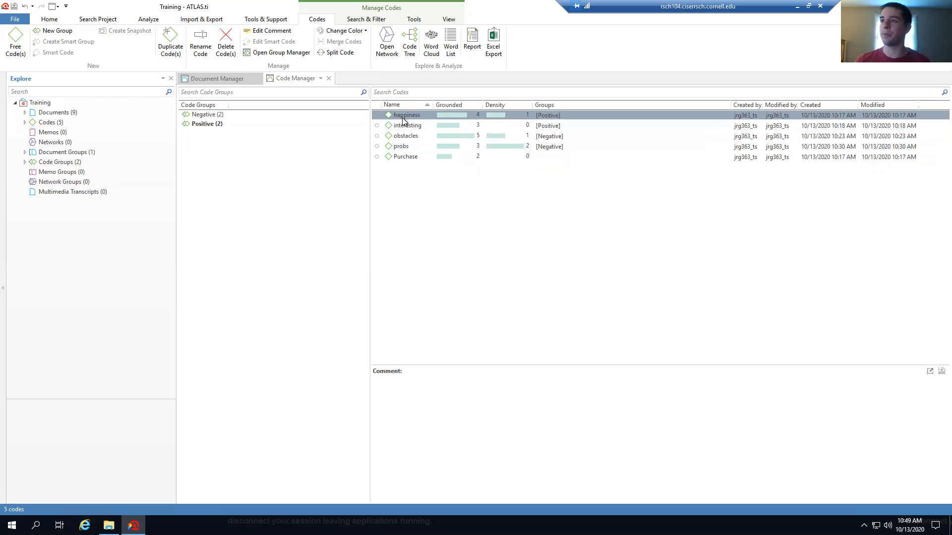
Colour happiness teal and probs red, replacing an initial black choice
{"action": "left_click", "coordinate": [365, 32]}
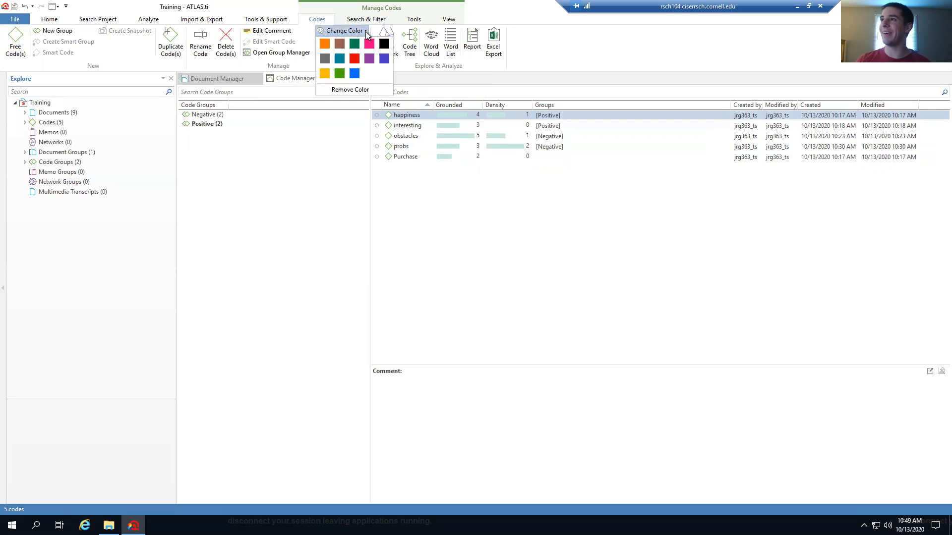
{"action": "left_click", "coordinate": [338, 59]}
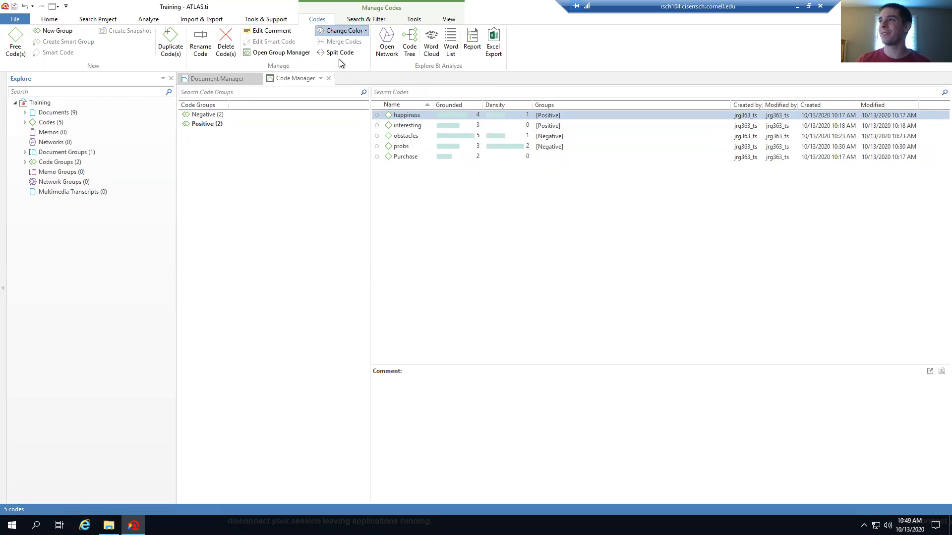
{"action": "left_click", "coordinate": [412, 146]}
{"action": "left_click", "coordinate": [365, 32]}
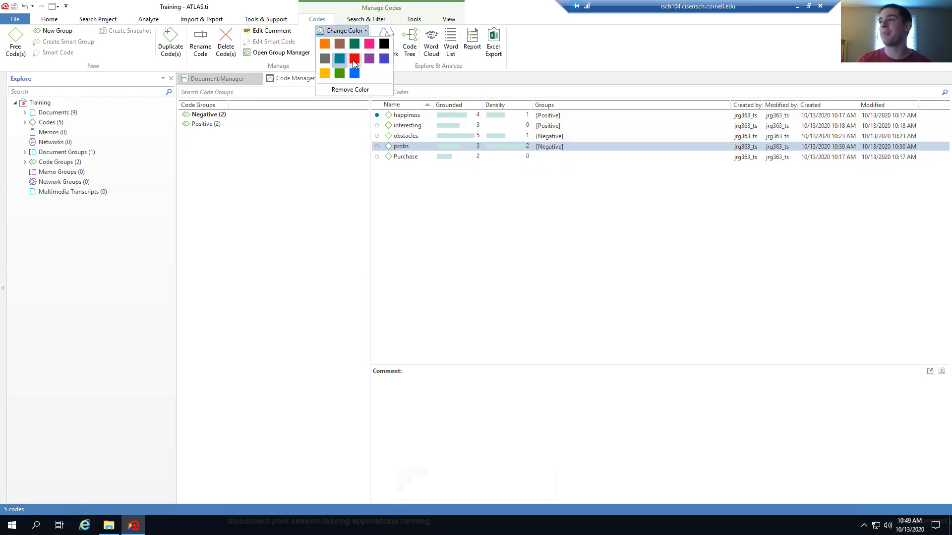
{"action": "left_click", "coordinate": [384, 44]}
{"action": "left_click", "coordinate": [365, 32]}
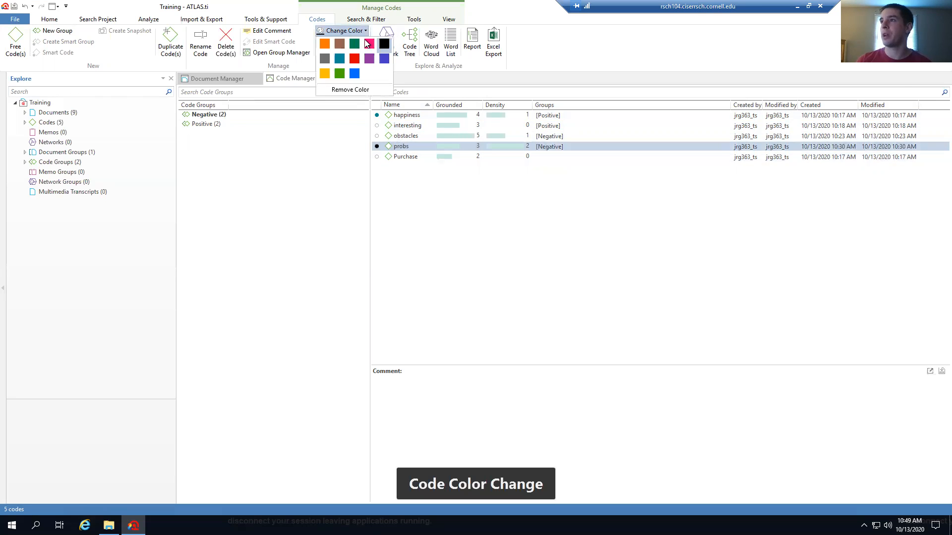
{"action": "left_click", "coordinate": [356, 61]}
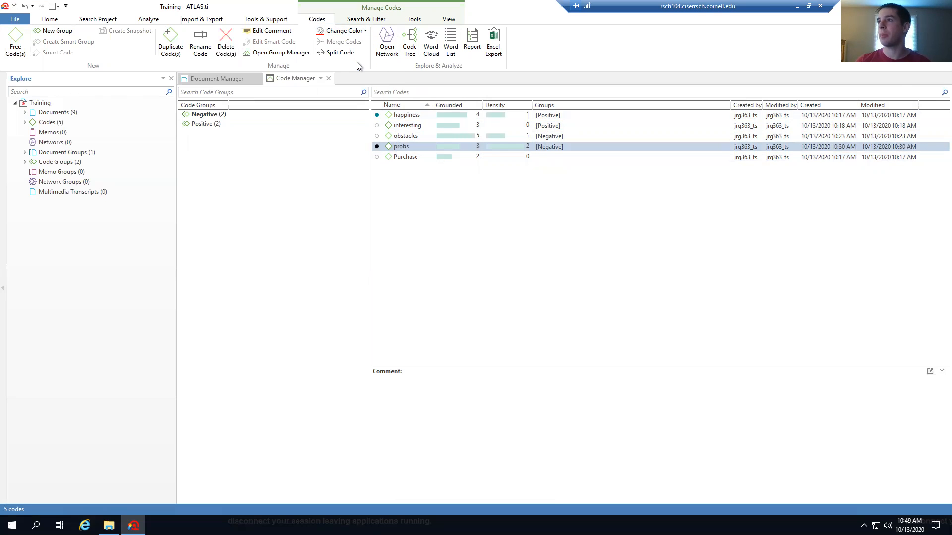
Adjust the code selection, ending with probs and happiness selected together
{"action": "left_click", "coordinate": [404, 137], "text": "ctrl"}
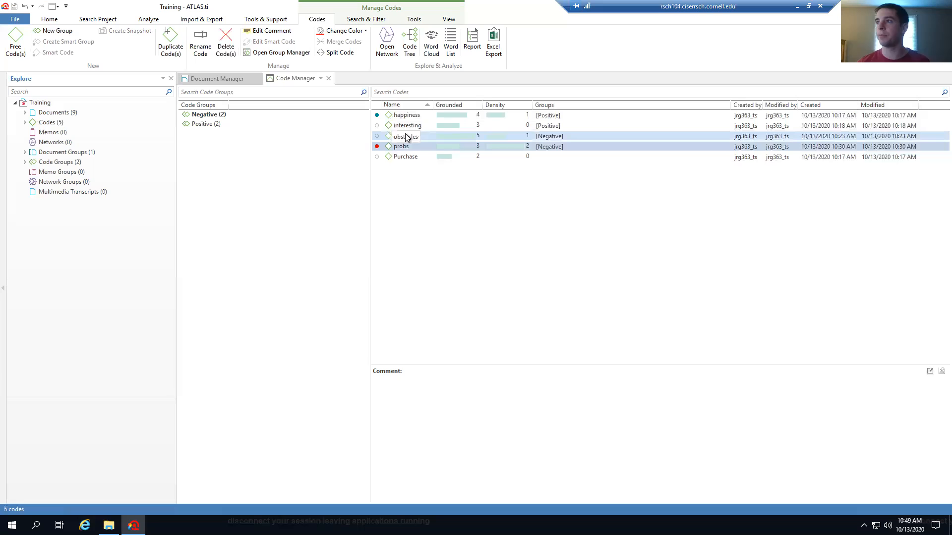
{"action": "left_click", "coordinate": [397, 158], "text": "shift"}
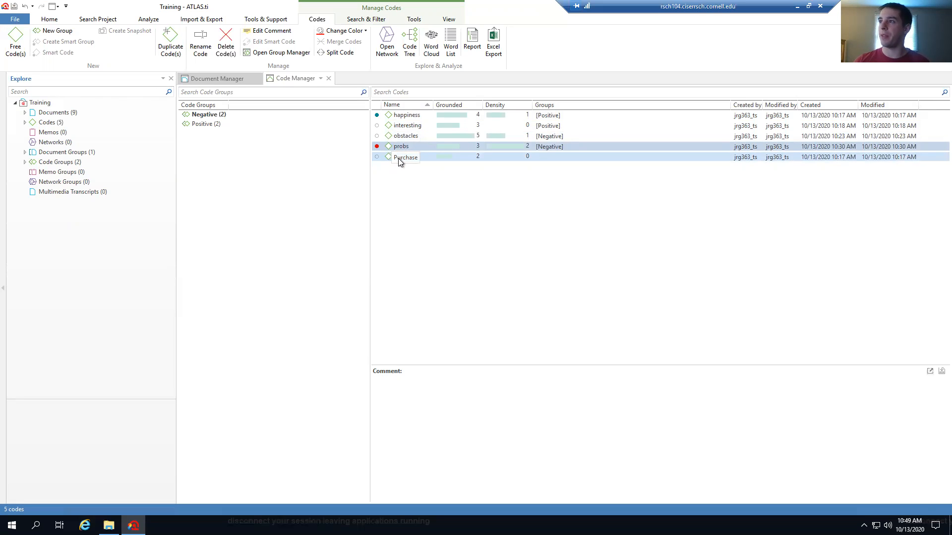
{"action": "left_click", "coordinate": [398, 158]}
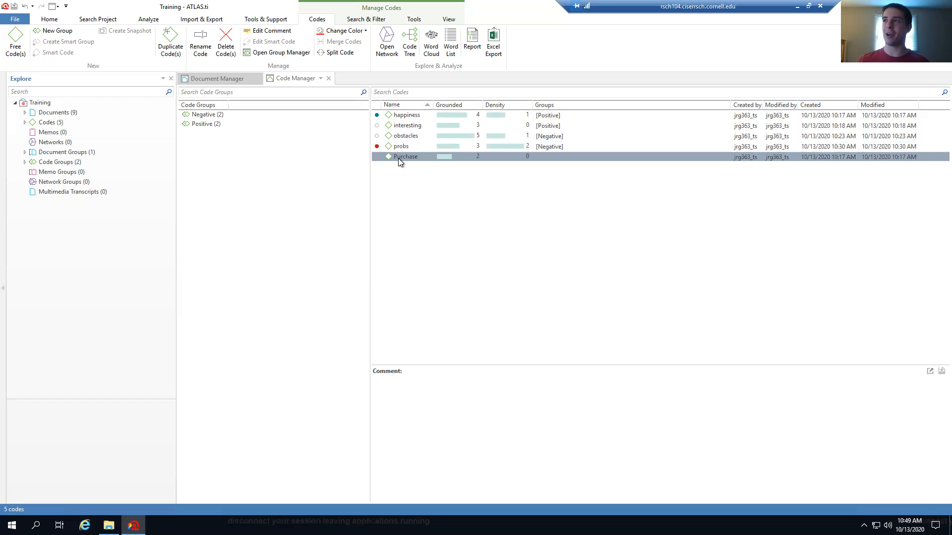
{"action": "left_click", "coordinate": [399, 146]}
{"action": "left_click", "coordinate": [408, 116], "text": "ctrl"}
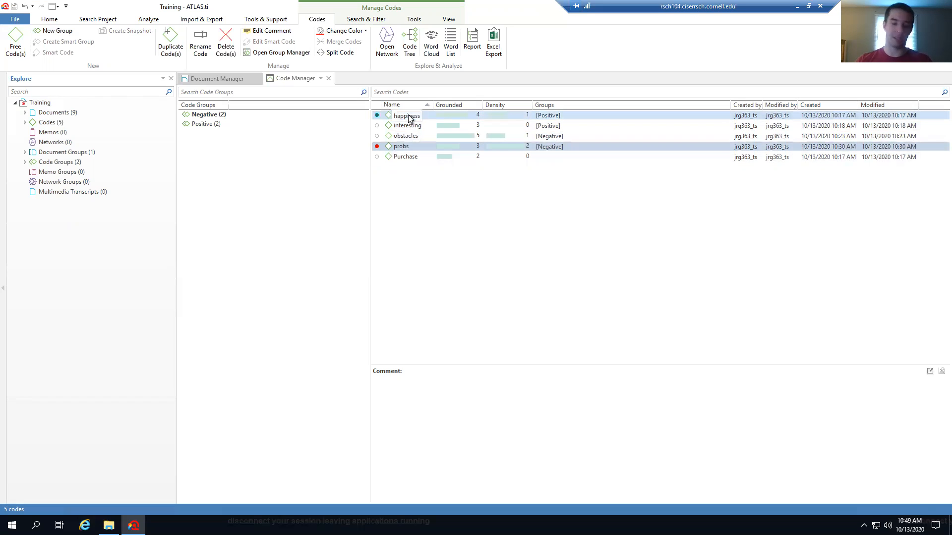
{"action": "left_click", "coordinate": [386, 44]}
{"action": "left_click_drag", "start_coordinate": [321, 275], "coordinate": [234, 208]}
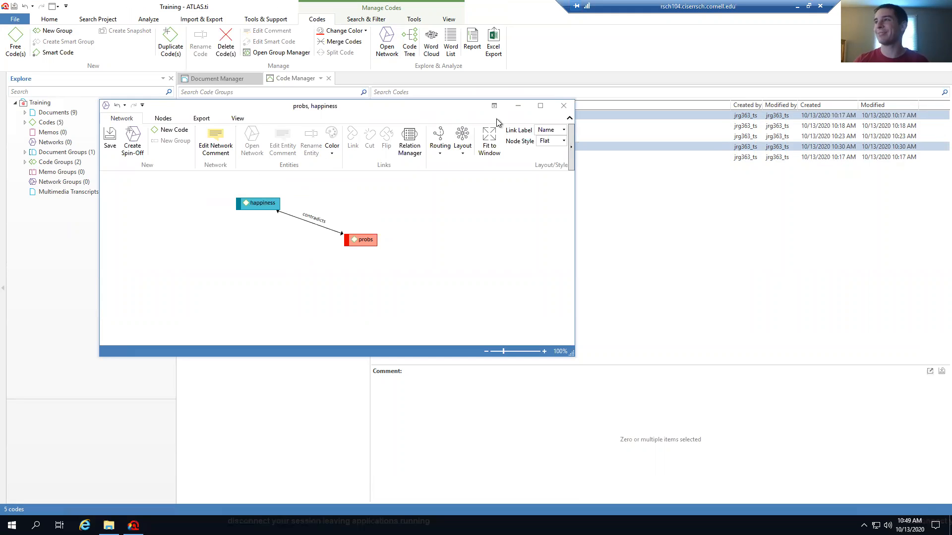
{"action": "left_click", "coordinate": [564, 106]}
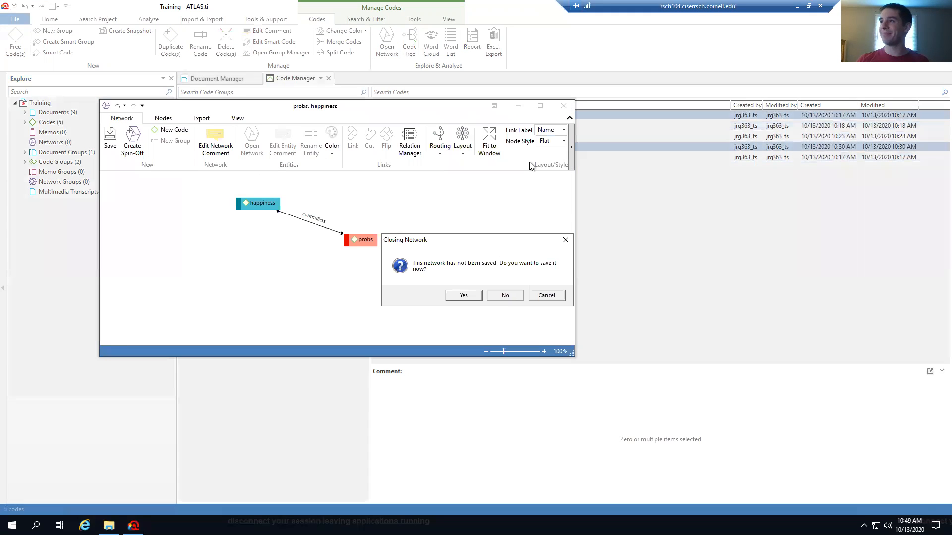
{"action": "left_click", "coordinate": [505, 296]}
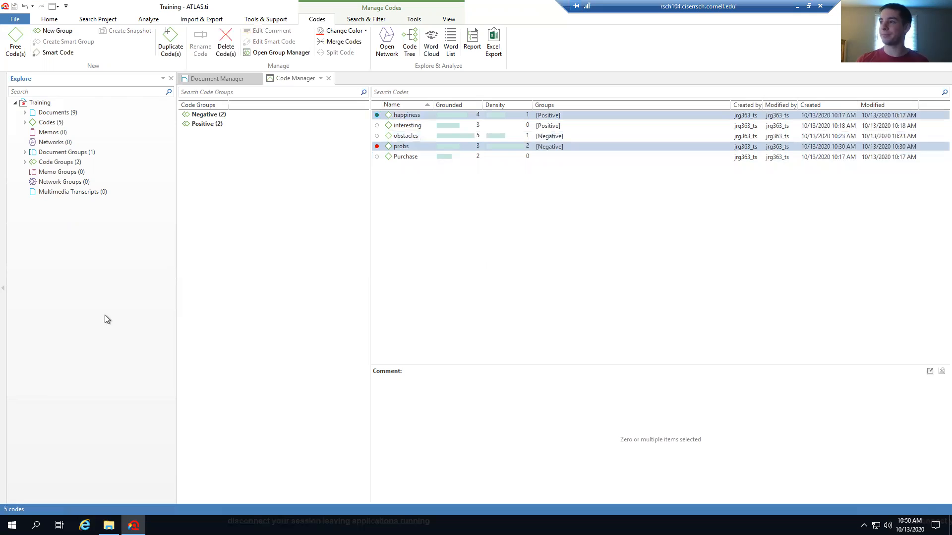
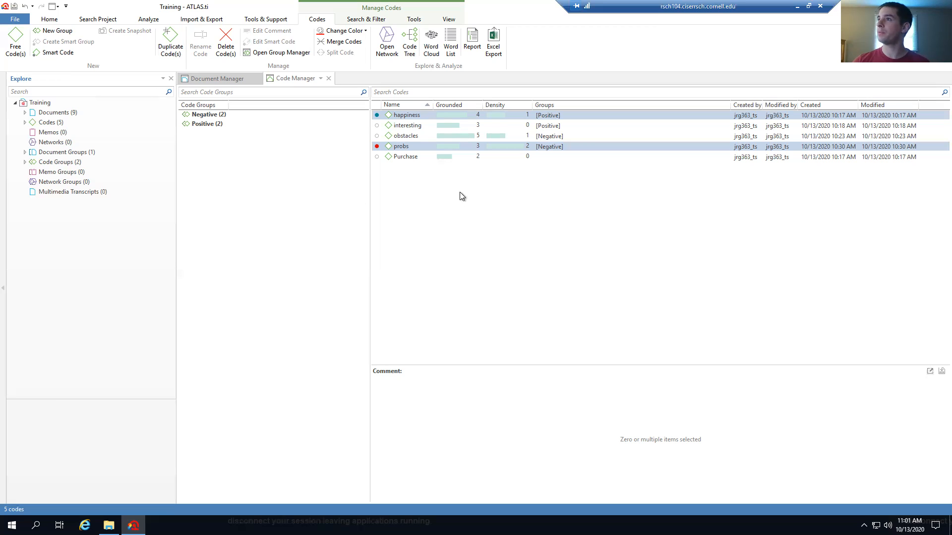
Merge the obstacles code into probs, so probs grounds 8 quotations
{"action": "left_click", "coordinate": [411, 144]}
{"action": "left_click", "coordinate": [410, 146], "text": "ctrl"}
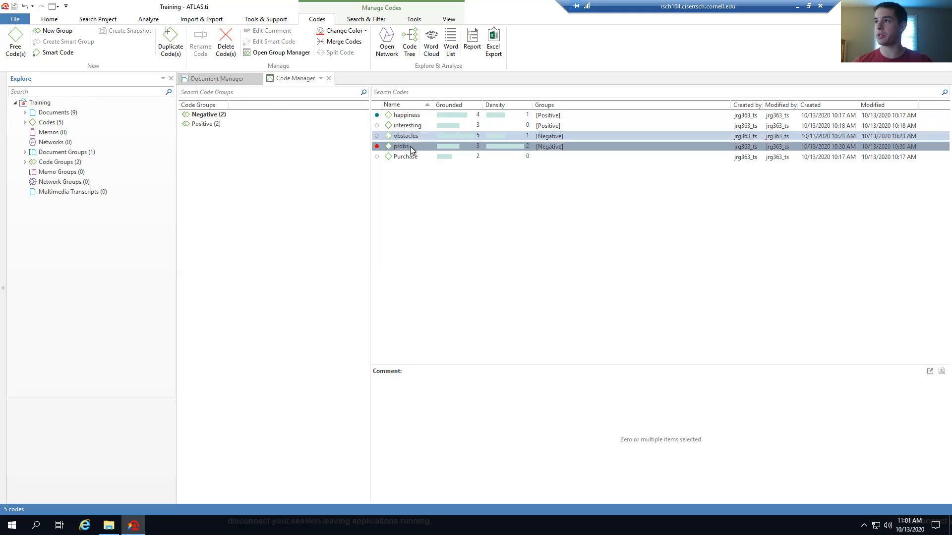
{"action": "left_click", "coordinate": [334, 42]}
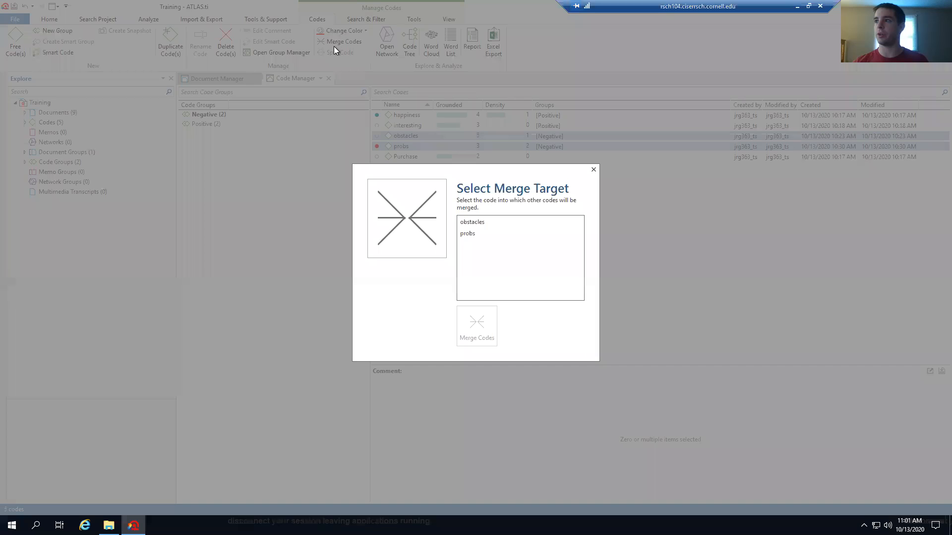
{"action": "left_click", "coordinate": [474, 234]}
{"action": "left_click", "coordinate": [482, 330]}
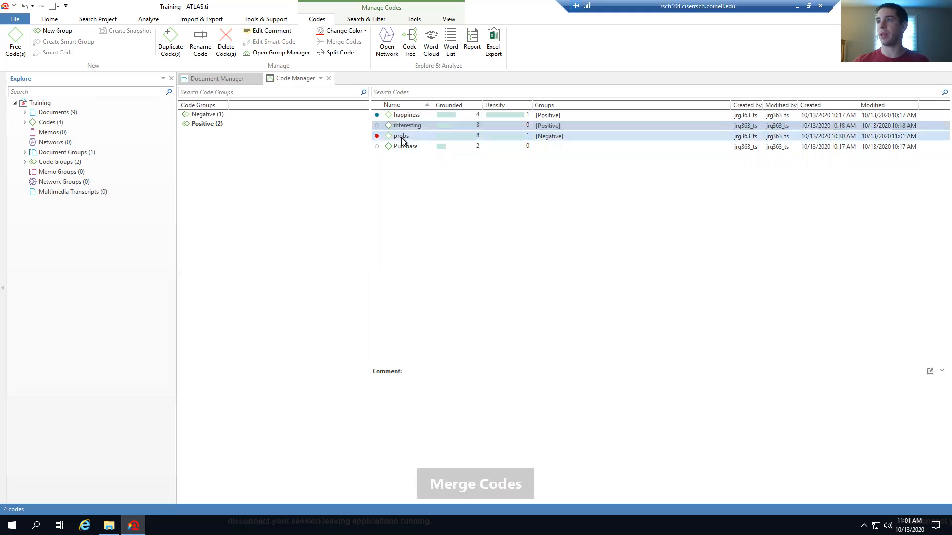
{"action": "left_click", "coordinate": [341, 54]}
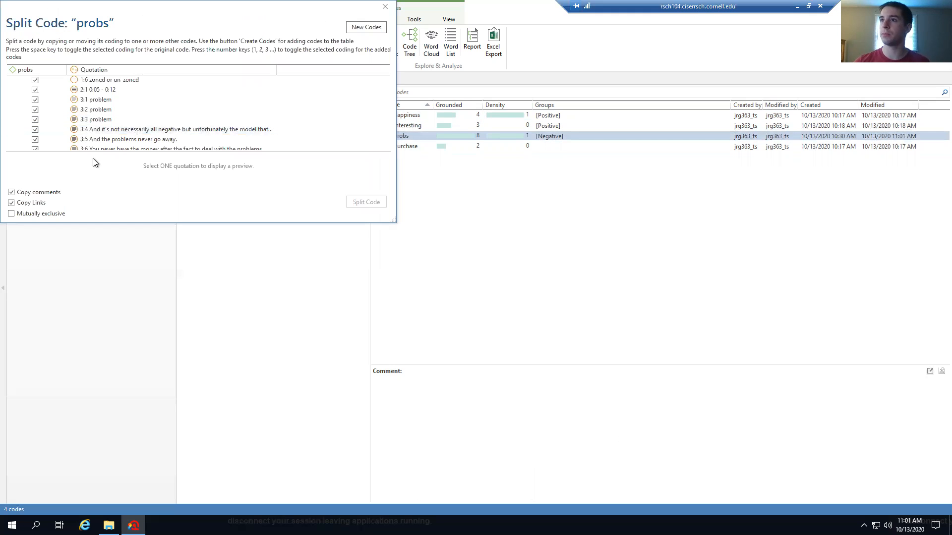
{"action": "scroll", "coordinate": [121, 103], "scroll_direction": "down", "scroll_amount": 1}
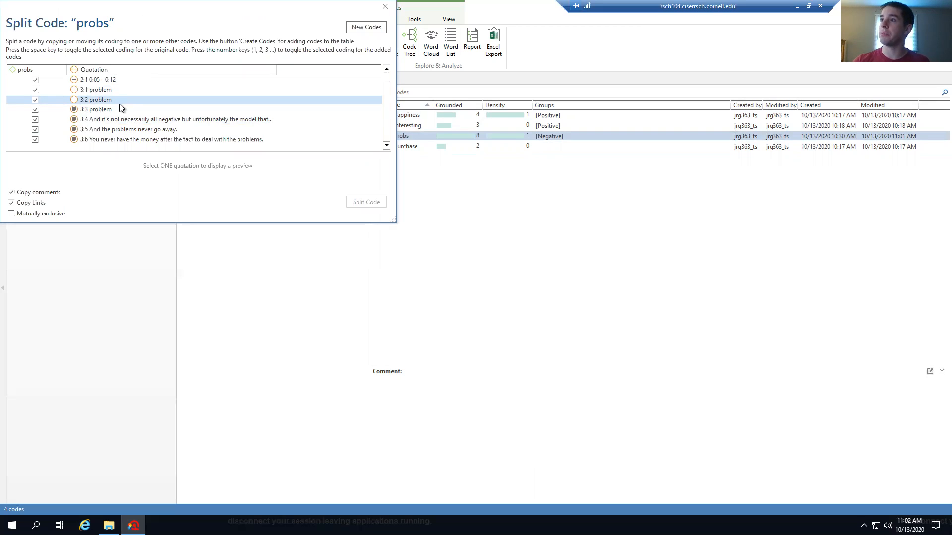
{"action": "scroll", "coordinate": [120, 104], "scroll_direction": "up", "scroll_amount": 1}
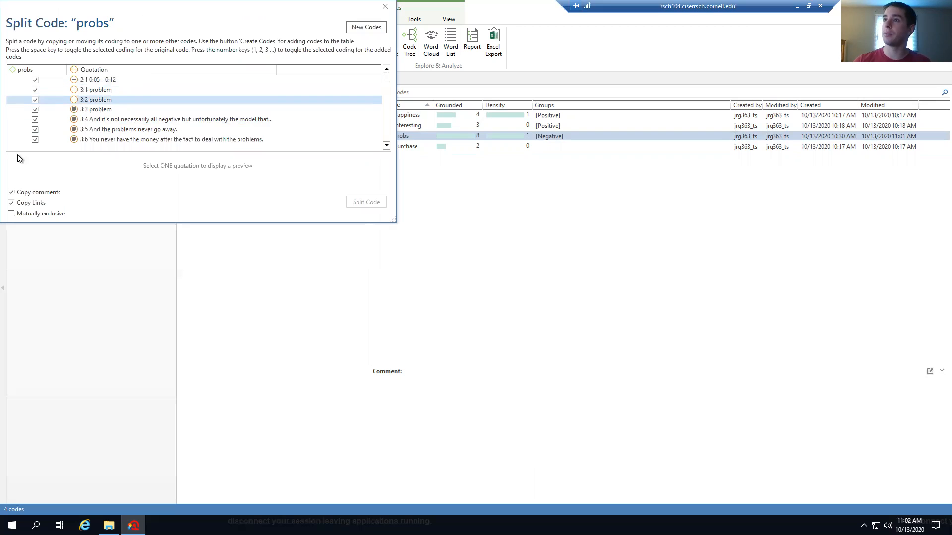
{"action": "left_click", "coordinate": [36, 80]}
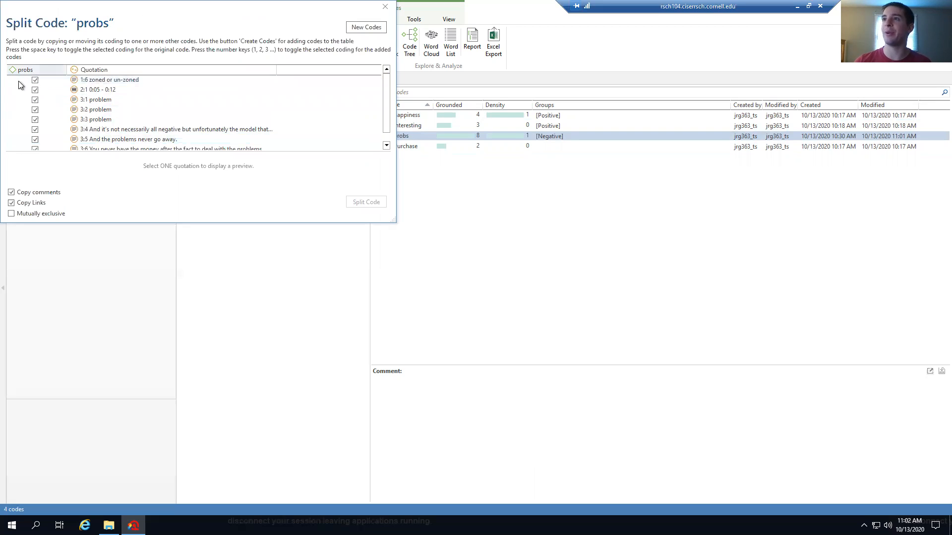
{"action": "left_click", "coordinate": [34, 100]}
{"action": "left_click", "coordinate": [34, 110]}
{"action": "left_click", "coordinate": [35, 119]}
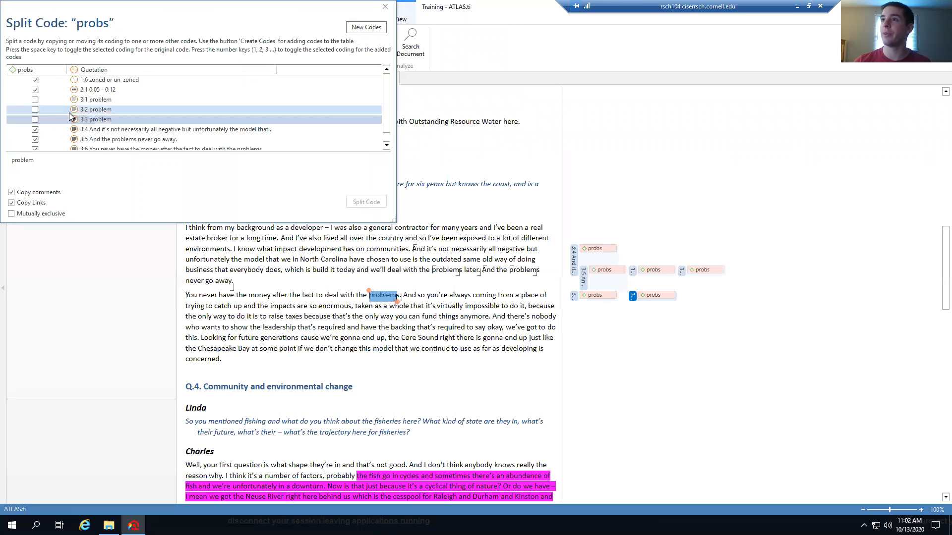
{"action": "scroll", "coordinate": [69, 118], "scroll_direction": "down", "scroll_amount": 1}
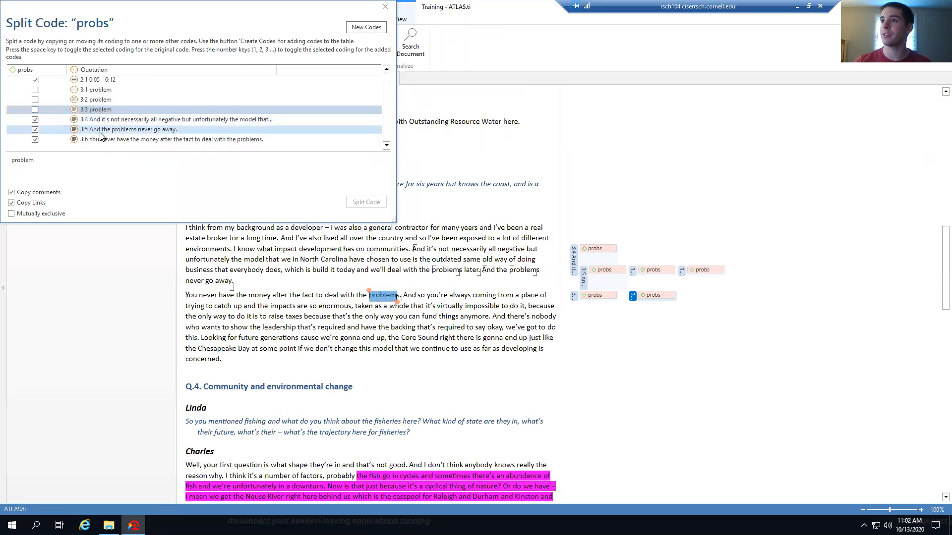
{"action": "scroll", "coordinate": [77, 133], "scroll_direction": "up", "scroll_amount": 1}
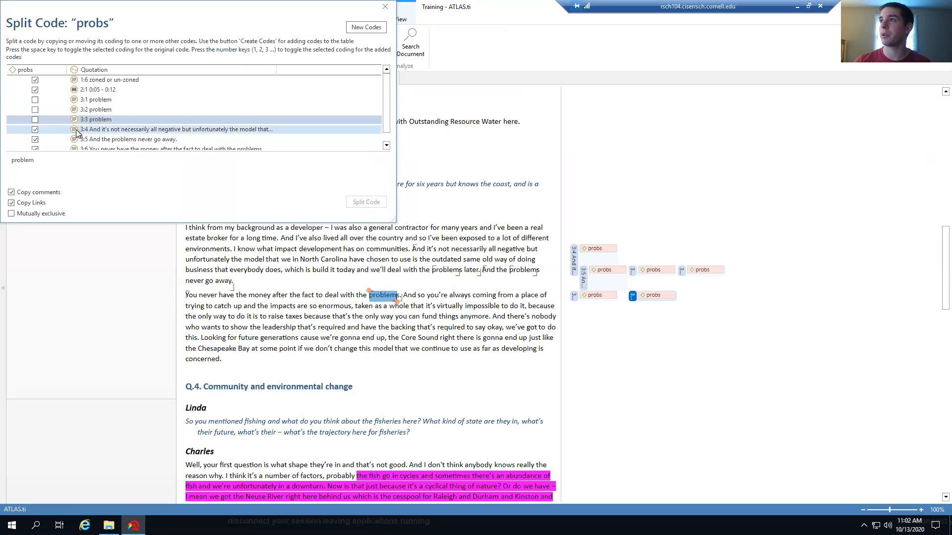
{"action": "left_click", "coordinate": [366, 27]}
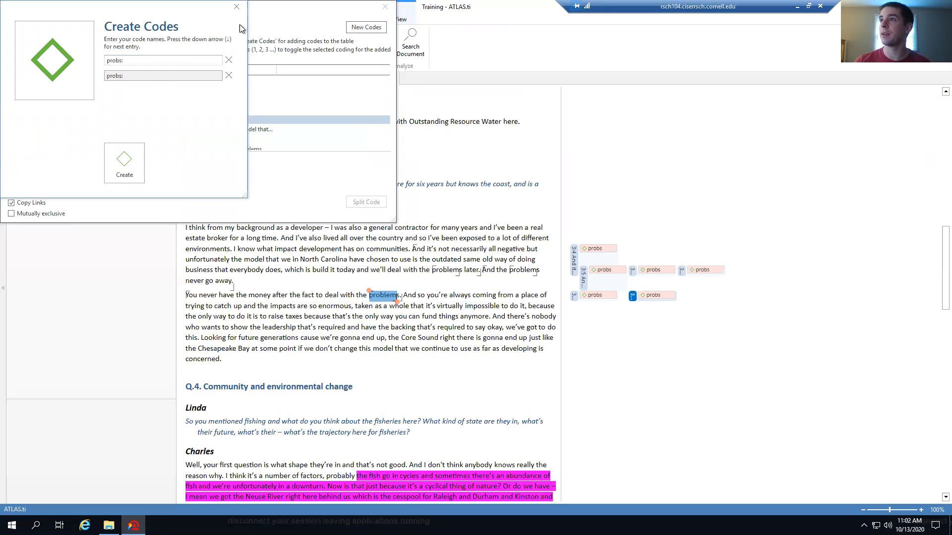
{"action": "left_click", "coordinate": [236, 7]}
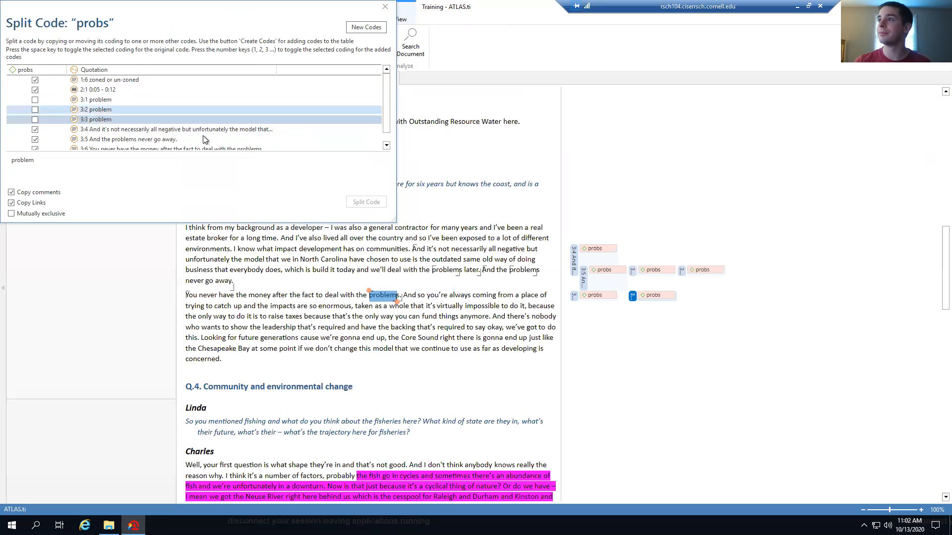
{"action": "left_click", "coordinate": [385, 7]}
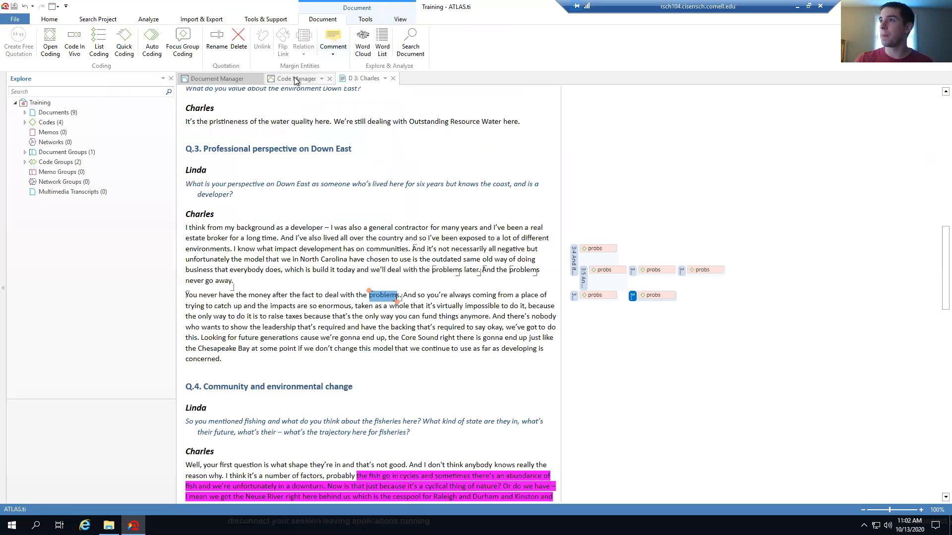
{"action": "left_click", "coordinate": [393, 78]}
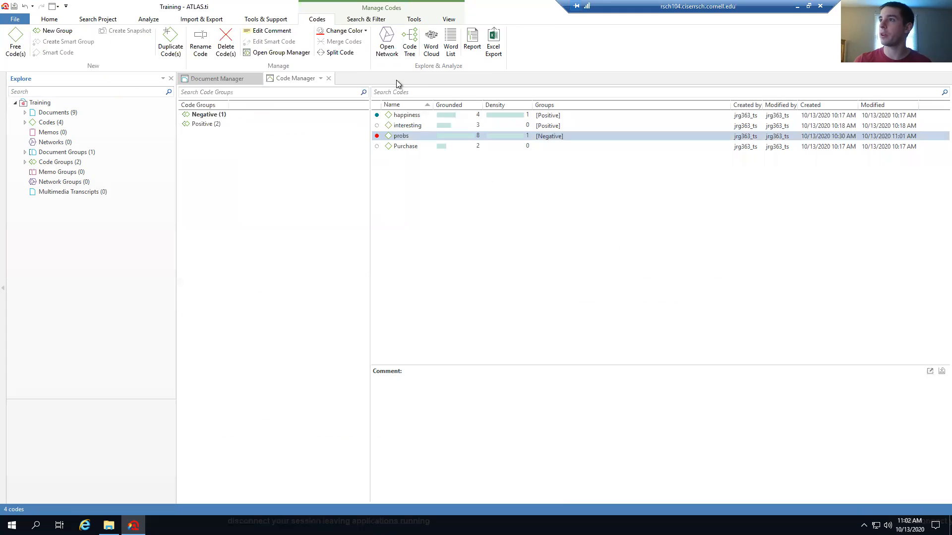
Start splitting probs by adding a new code named 'obstacles'
{"action": "left_click", "coordinate": [339, 53]}
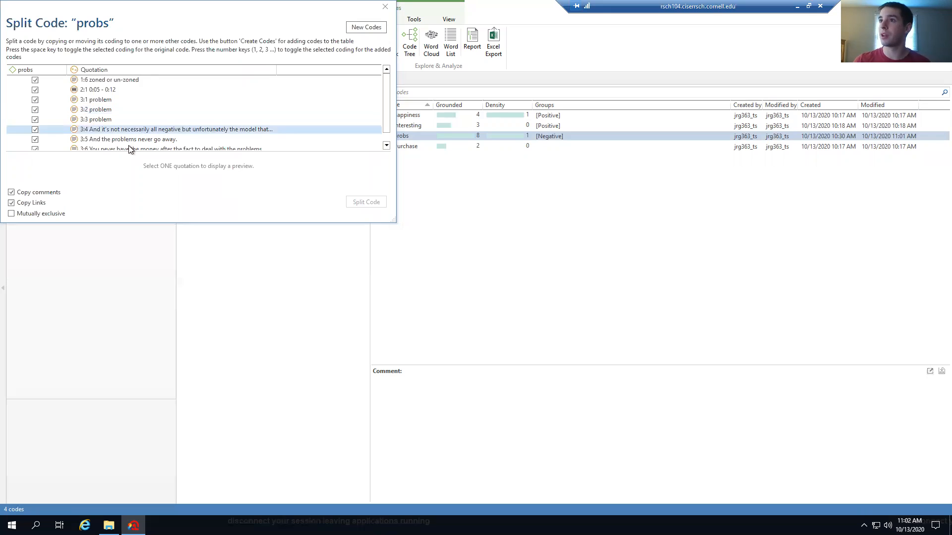
{"action": "left_click", "coordinate": [366, 28]}
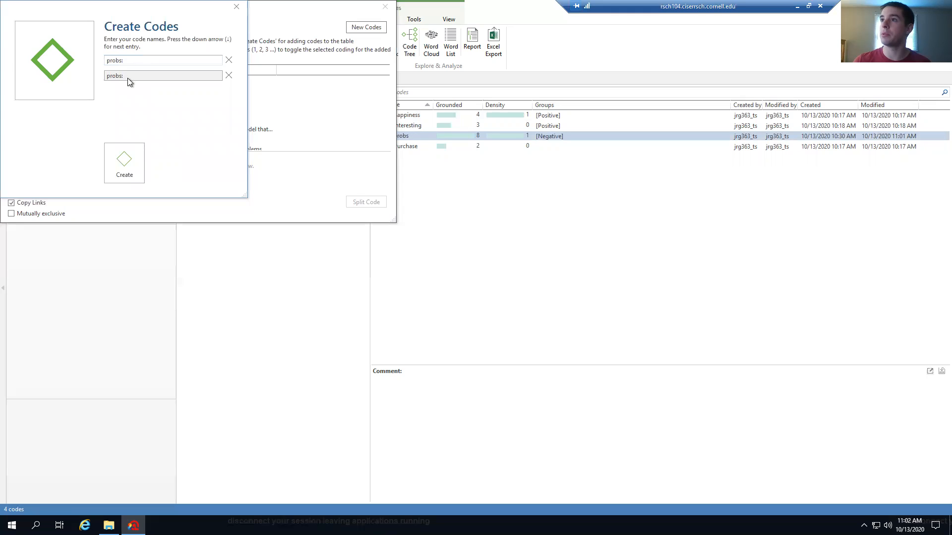
{"action": "left_click_drag", "start_coordinate": [126, 61], "coordinate": [98, 65]}
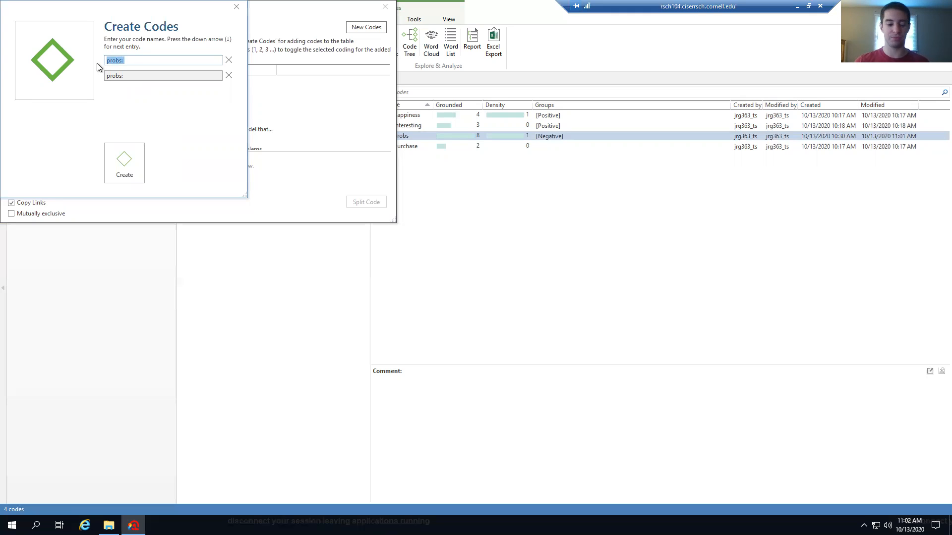
{"action": "type", "text": "obstacles"}
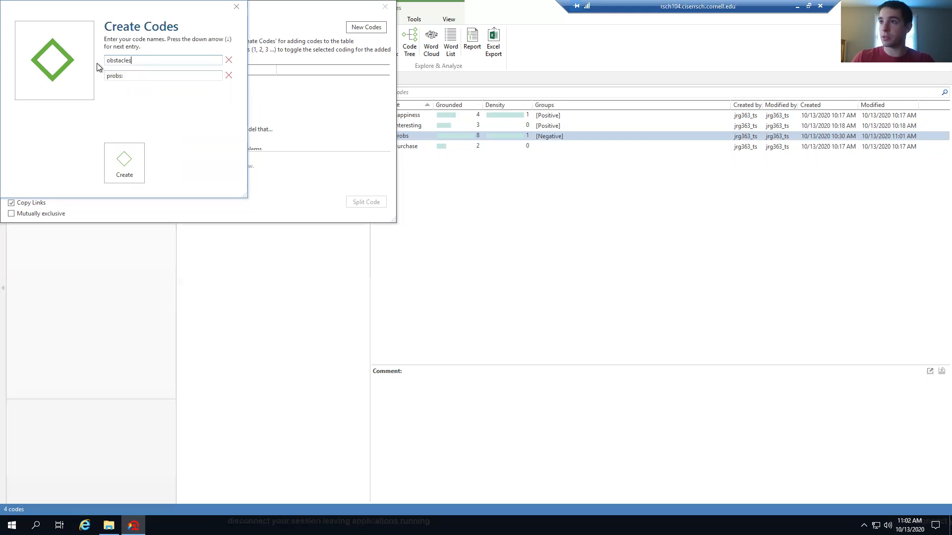
{"action": "left_click", "coordinate": [132, 162]}
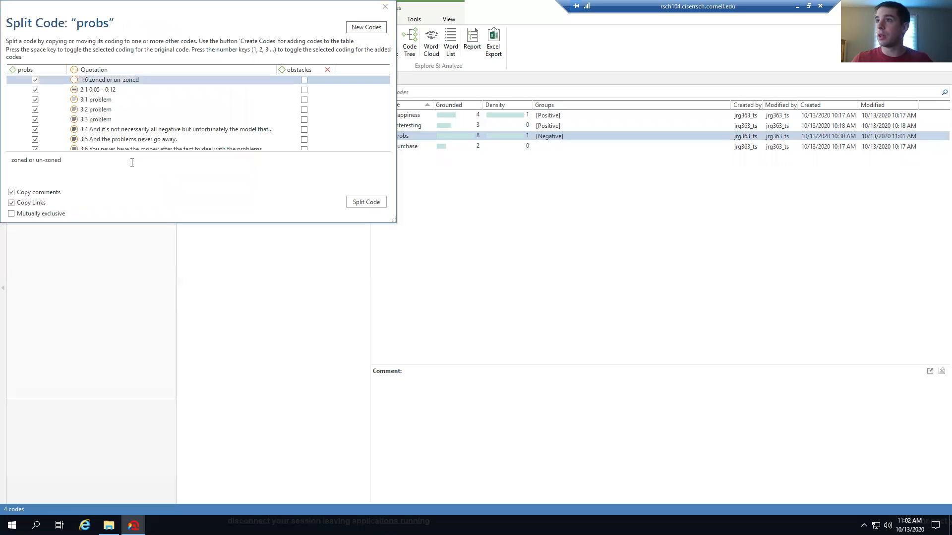
Move quotations 3:1–3:3 and 1:6 from probs to obstacles and apply the split
{"action": "scroll", "coordinate": [49, 119], "scroll_direction": "down", "scroll_amount": 1}
{"action": "scroll", "coordinate": [53, 118], "scroll_direction": "up", "scroll_amount": 1}
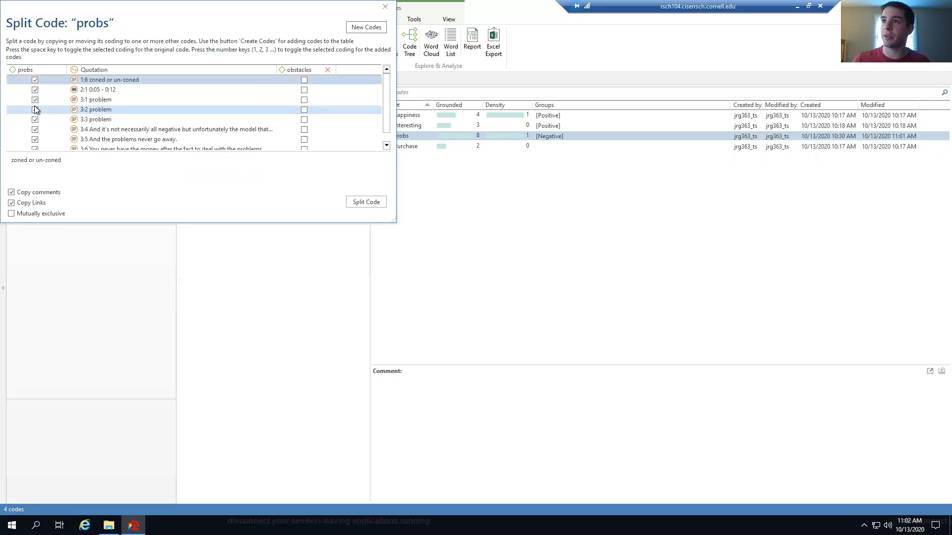
{"action": "left_click", "coordinate": [35, 101]}
{"action": "left_click", "coordinate": [35, 110]}
{"action": "left_click", "coordinate": [34, 119]}
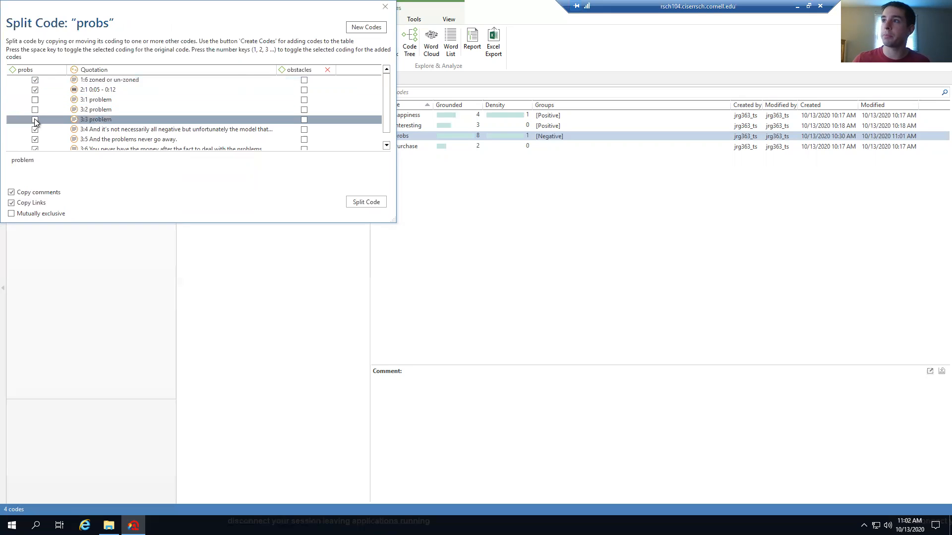
{"action": "left_click", "coordinate": [305, 101]}
{"action": "left_click", "coordinate": [305, 110]}
{"action": "left_click", "coordinate": [305, 120]}
{"action": "left_click", "coordinate": [34, 79]}
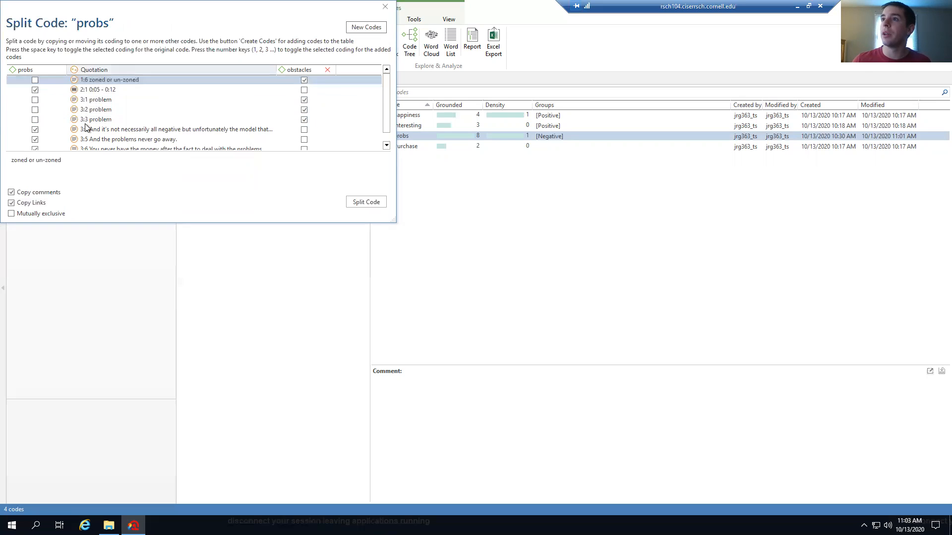
{"action": "left_click", "coordinate": [367, 202]}
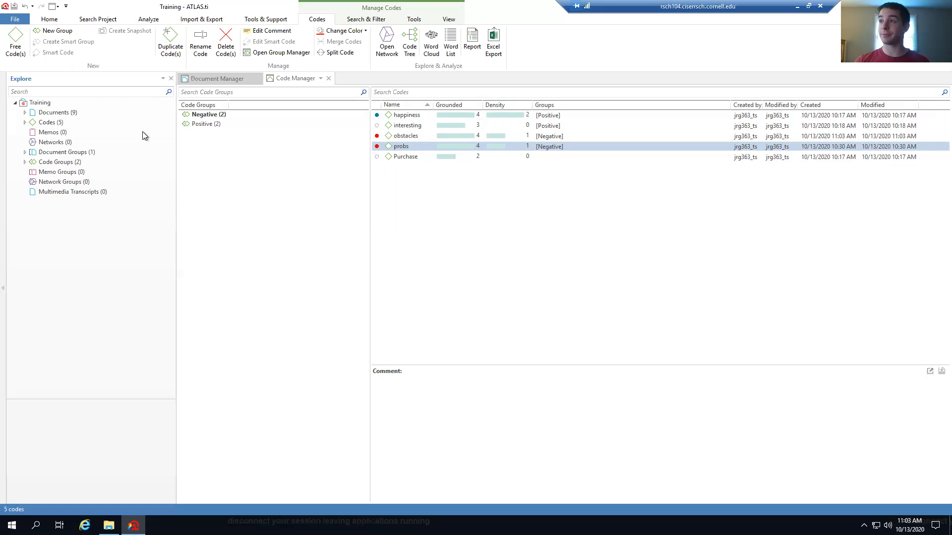
Close Code Manager and create a free memo named '10/13 Workings' in Memo Manager
{"action": "left_click", "coordinate": [329, 79]}
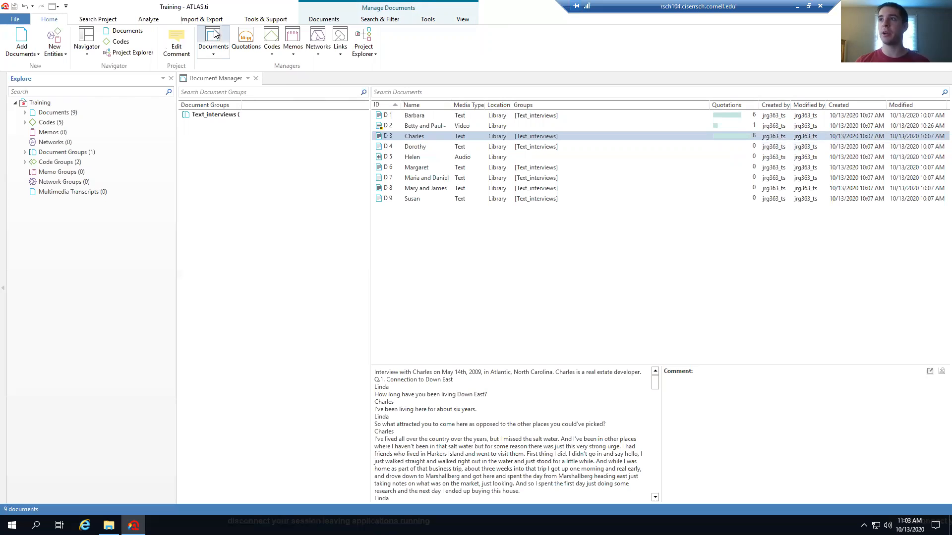
{"action": "left_click", "coordinate": [293, 37]}
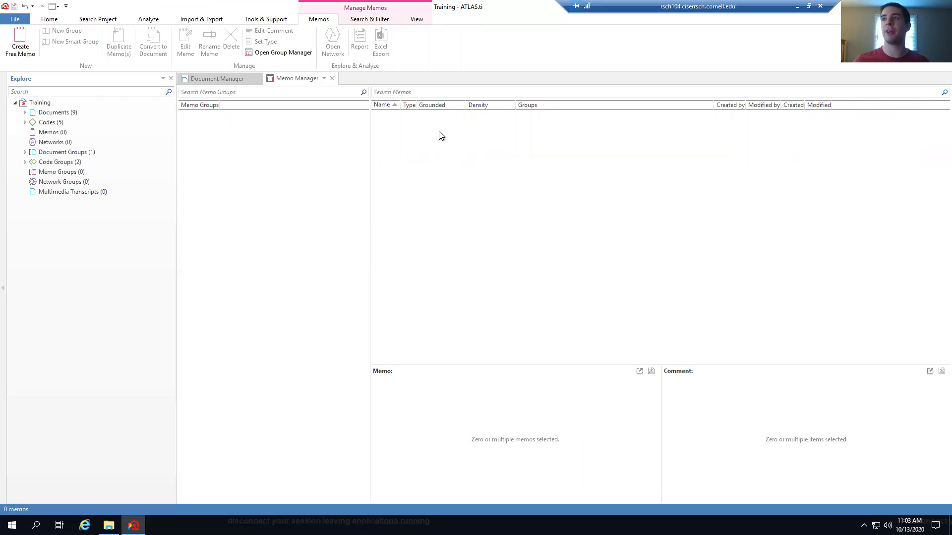
{"action": "left_click", "coordinate": [19, 44]}
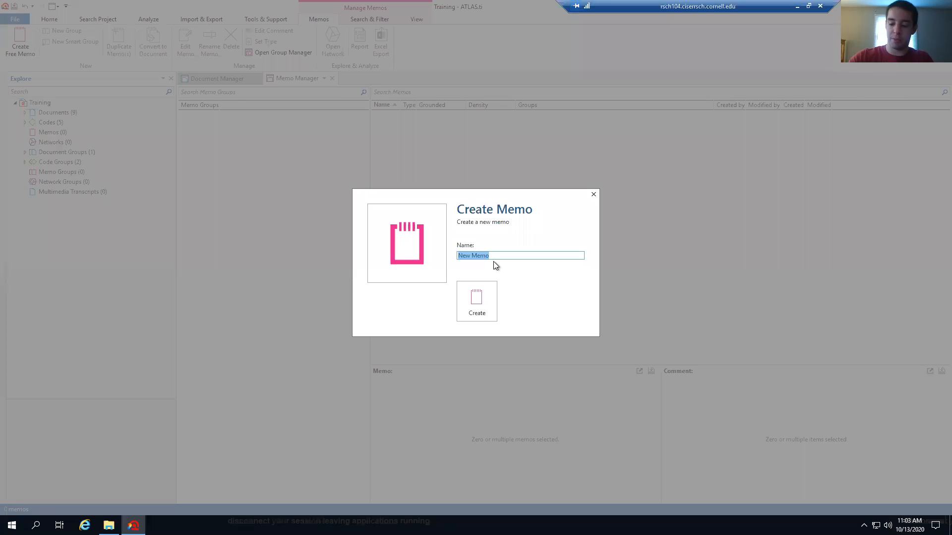
{"action": "type", "text": "10/13"}
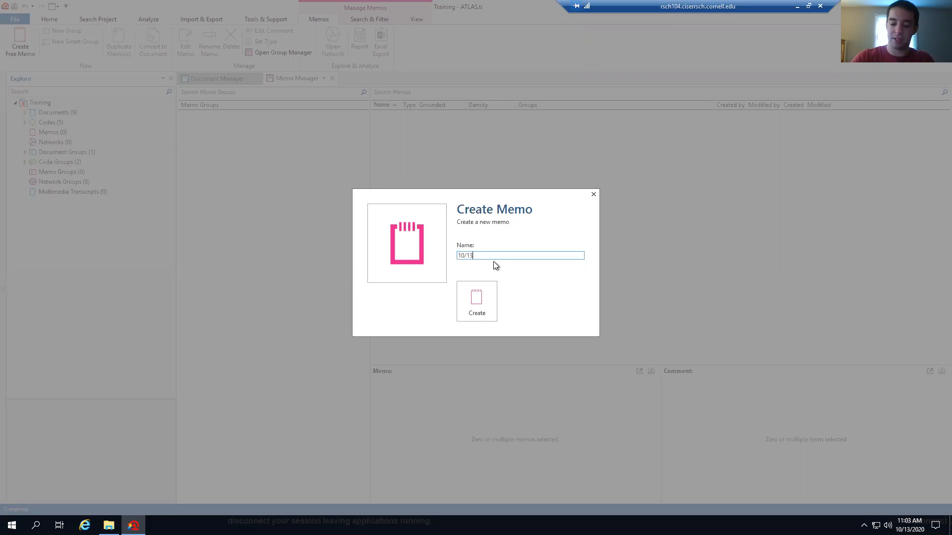
{"action": "type", "text": " Workings"}
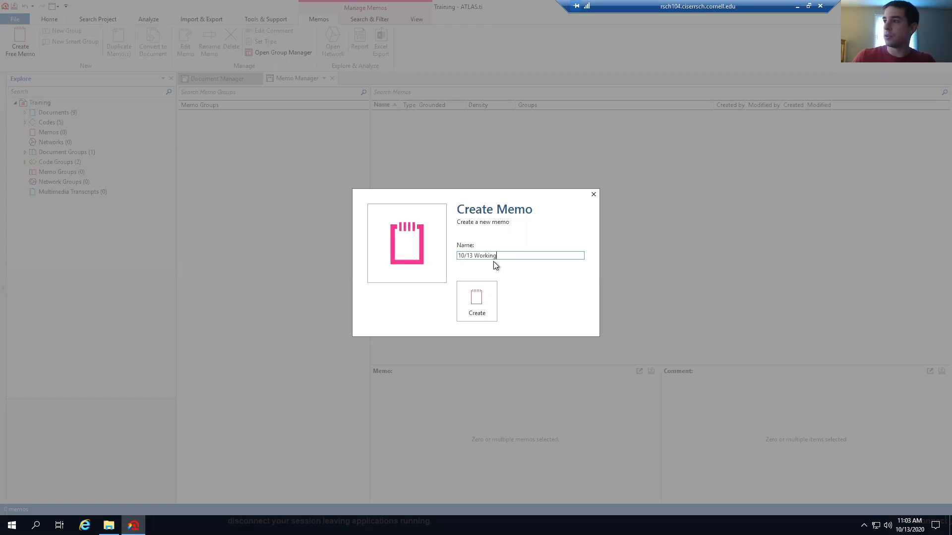
{"action": "left_click", "coordinate": [481, 293]}
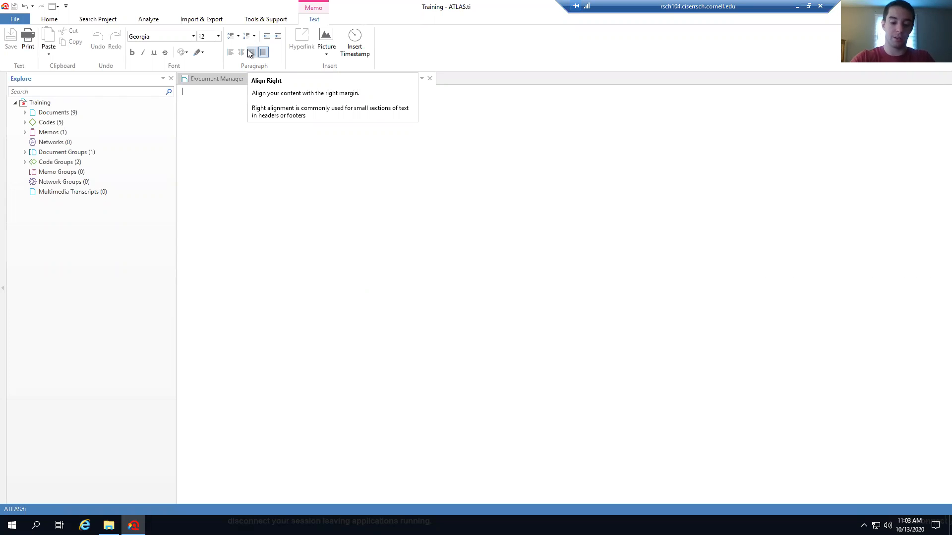
Write 'Happiness code, interesting. Problems too.' plus a timestamp in the memo, then save and close it
{"action": "type", "text": "Memo of today this is what I did"}
{"action": "left_click", "coordinate": [239, 92]}
{"action": "type", "text": "Happines"}
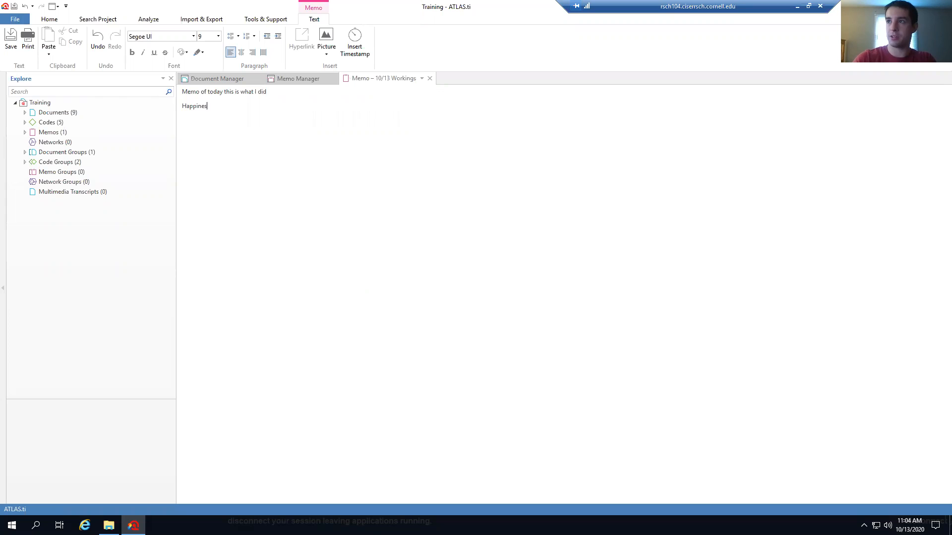
{"action": "type", "text": "s code, intere"}
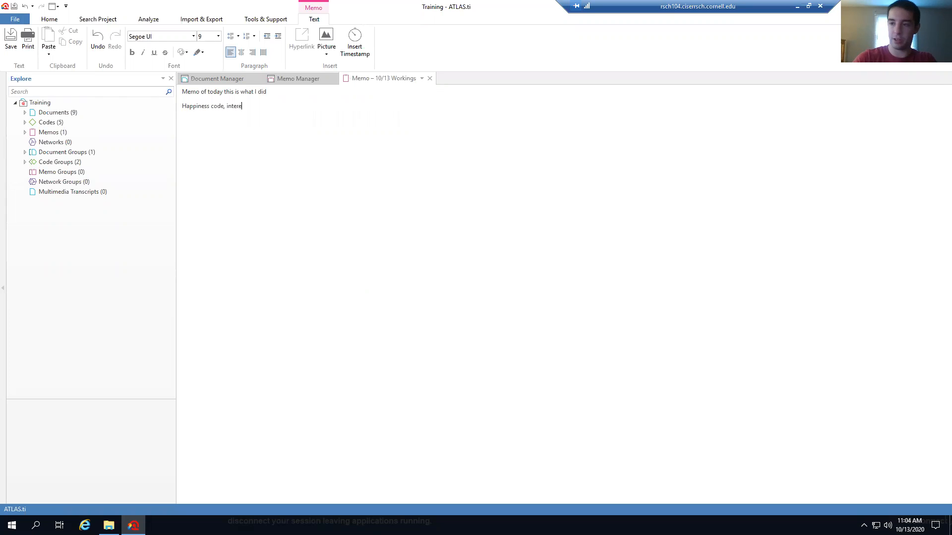
{"action": "type", "text": "sting. Proble"}
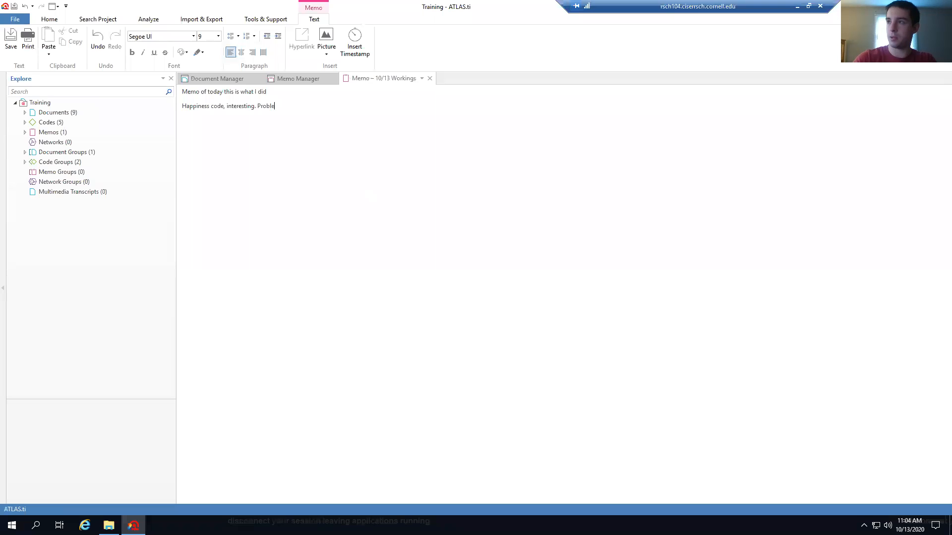
{"action": "type", "text": "ms too."}
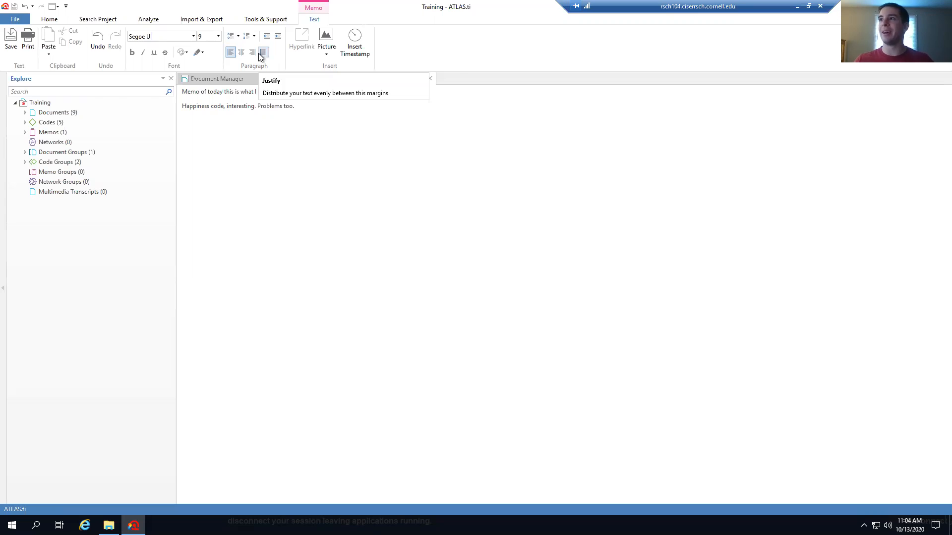
{"action": "key", "text": "Return"}
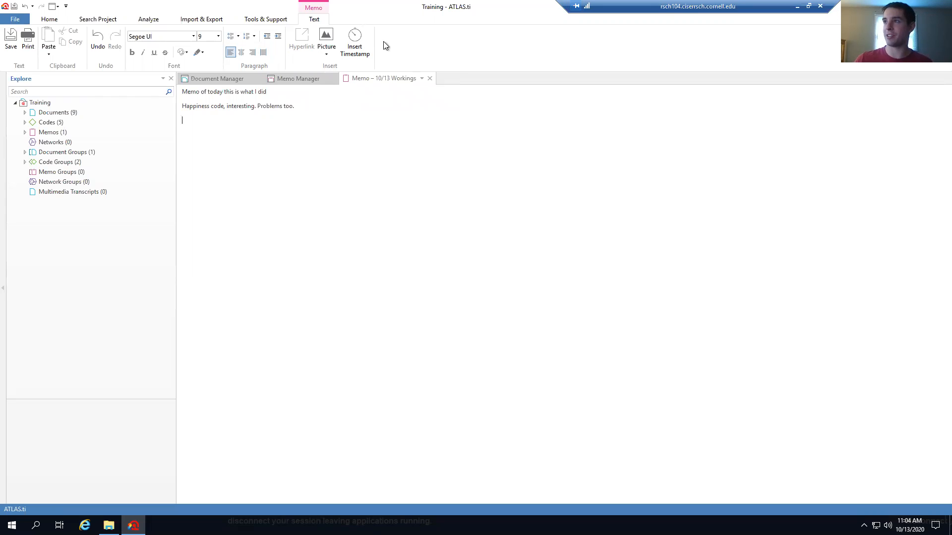
{"action": "left_click", "coordinate": [355, 42]}
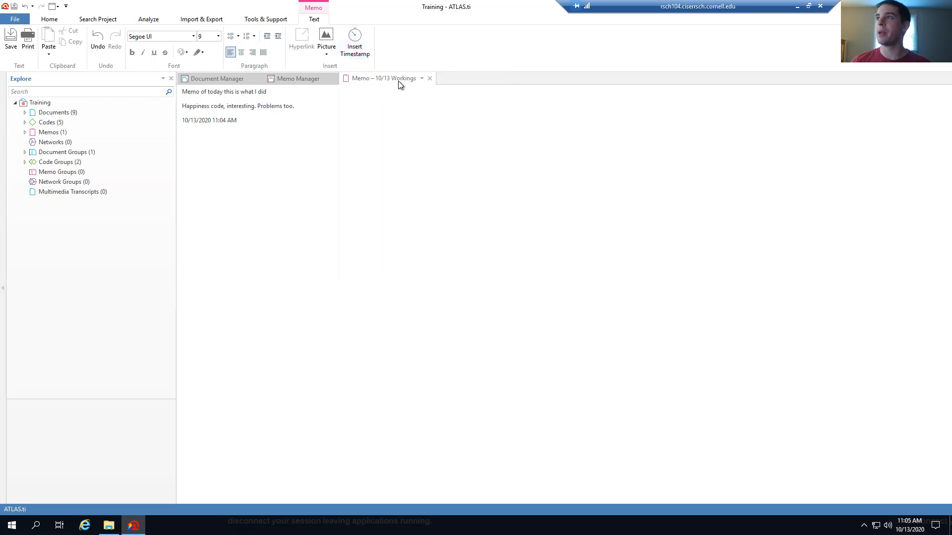
{"action": "left_click", "coordinate": [430, 79]}
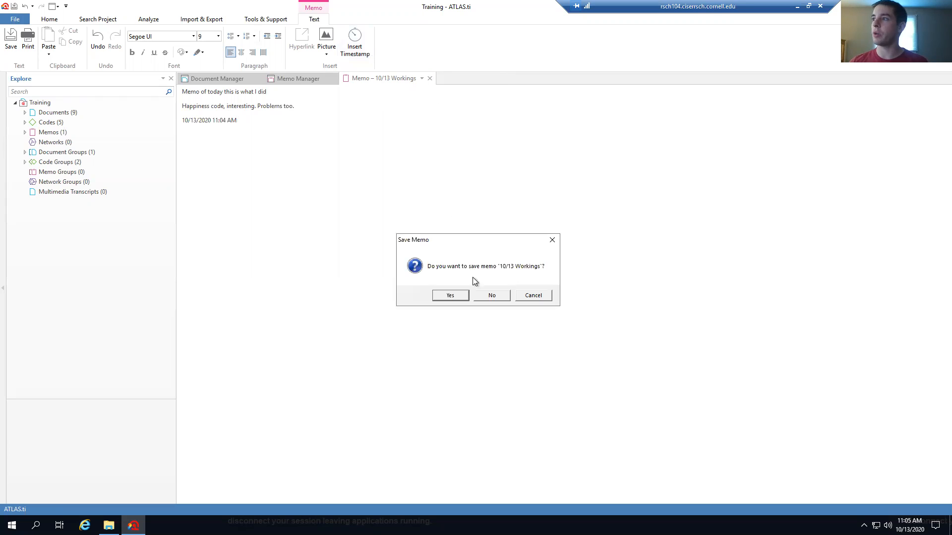
{"action": "left_click", "coordinate": [480, 294]}
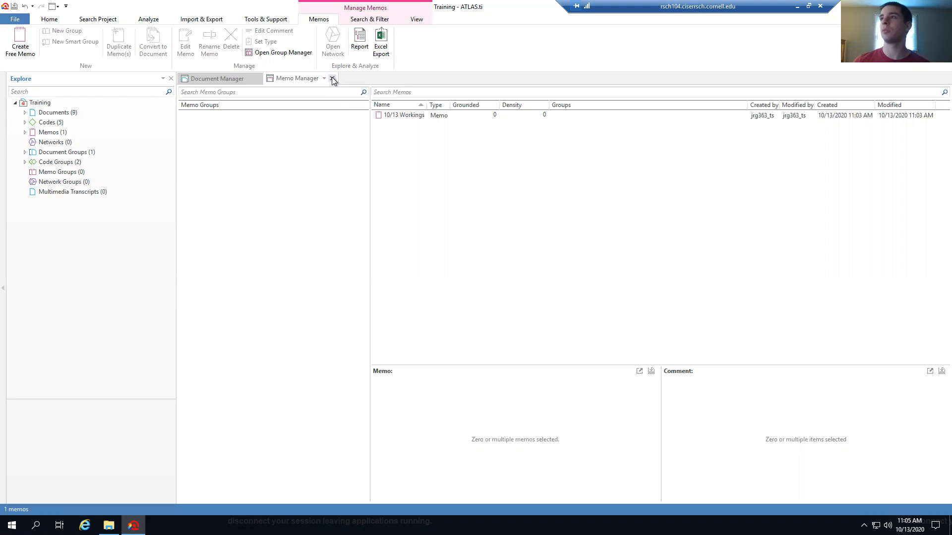
Close Memo Manager, check the empty Network Manager, and close it
{"action": "left_click", "coordinate": [332, 80]}
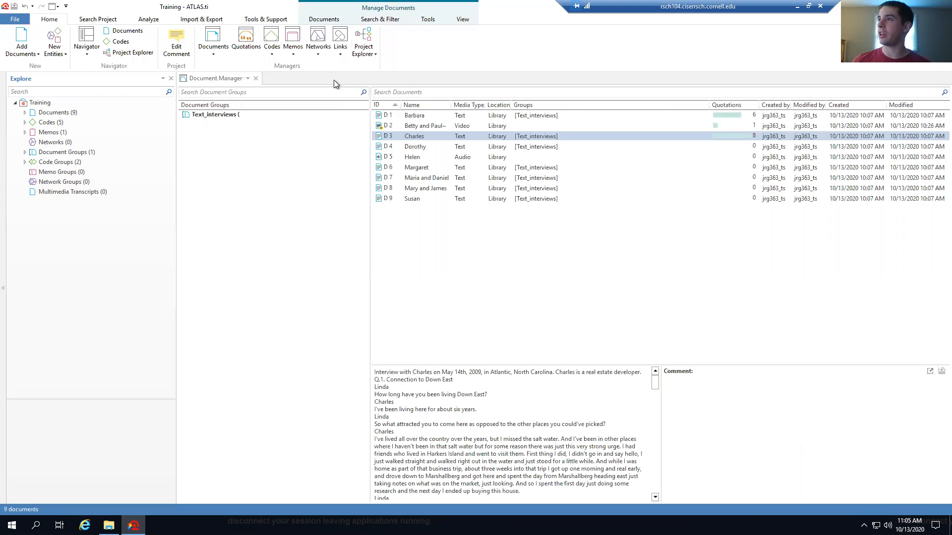
{"action": "left_click", "coordinate": [317, 36]}
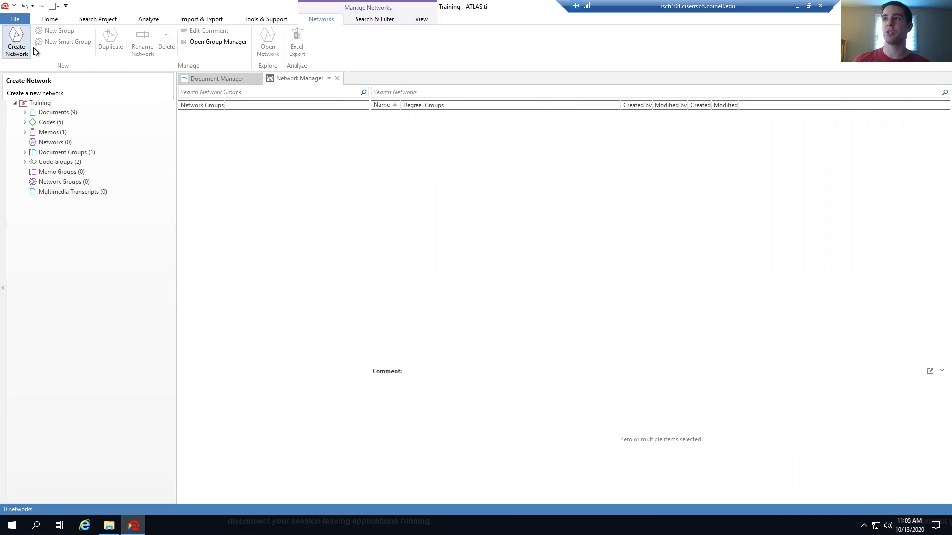
{"action": "left_click", "coordinate": [337, 79]}
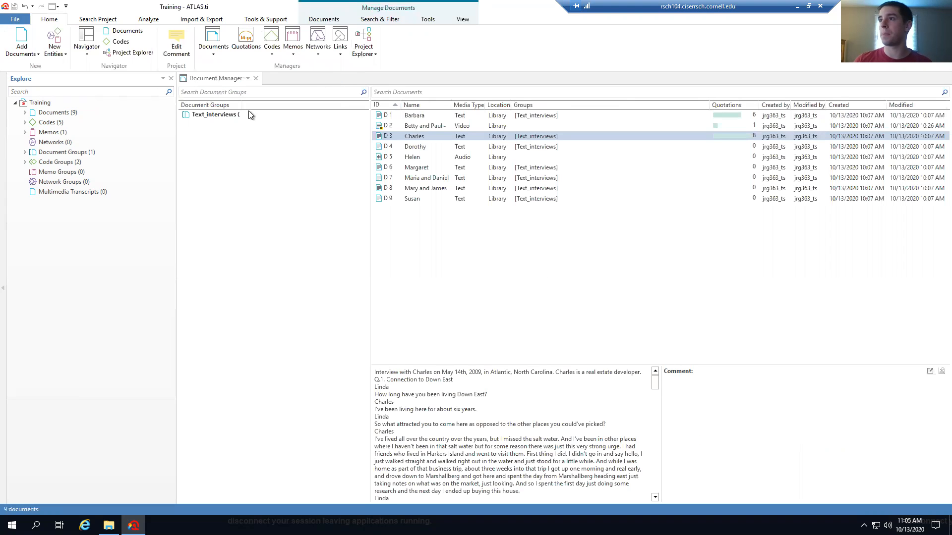
Filter Link Manager to contradicts links and display the obstacles and probs links as a network
{"action": "left_click", "coordinate": [340, 37]}
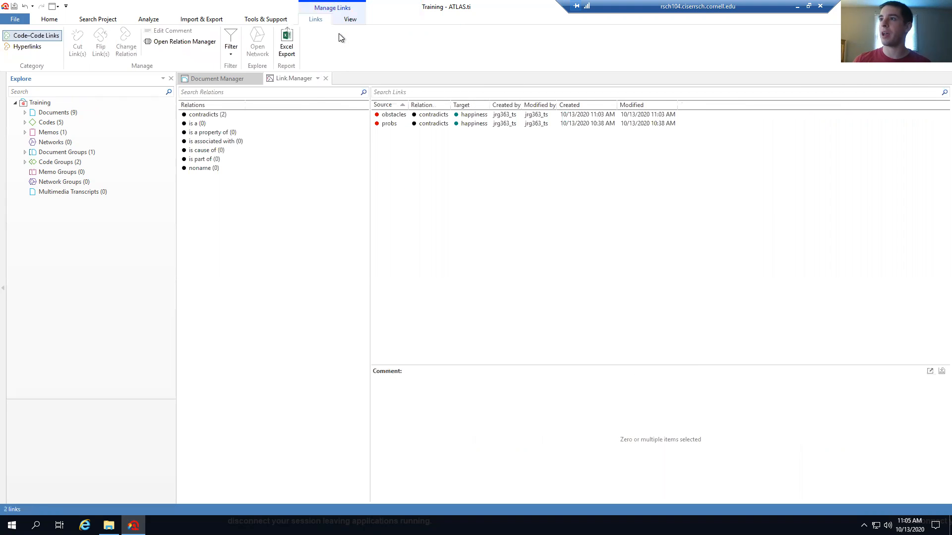
{"action": "left_click", "coordinate": [230, 115]}
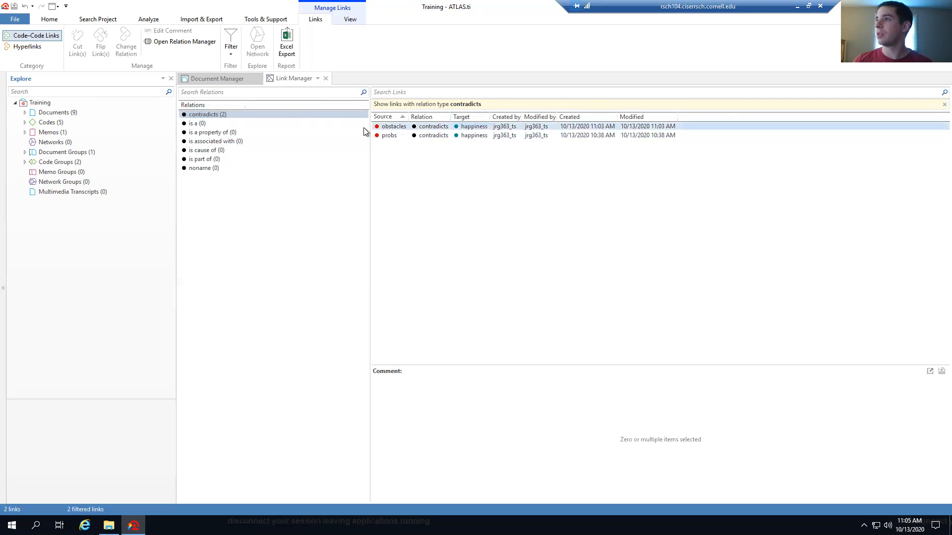
{"action": "right_click", "coordinate": [269, 115]}
{"action": "left_click", "coordinate": [462, 184]}
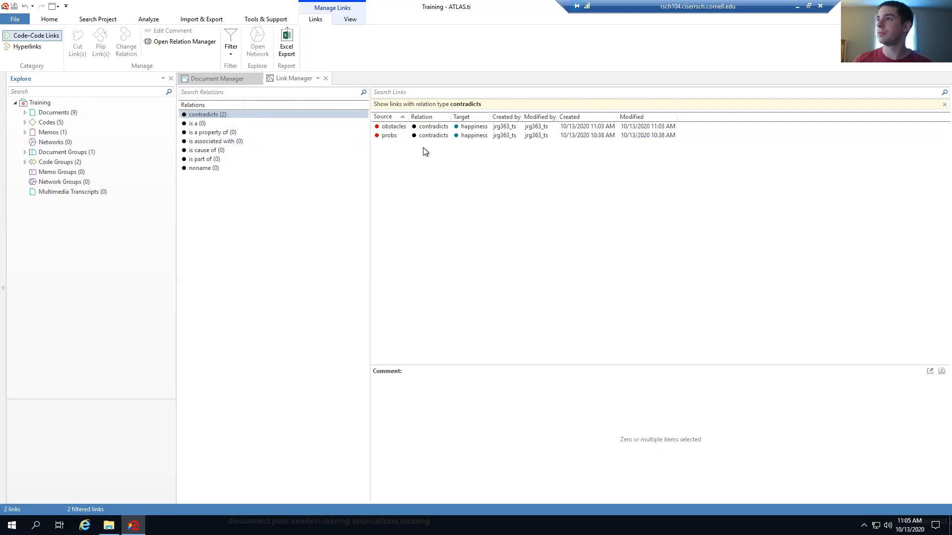
{"action": "left_click", "coordinate": [431, 127]}
{"action": "right_click", "coordinate": [432, 128]}
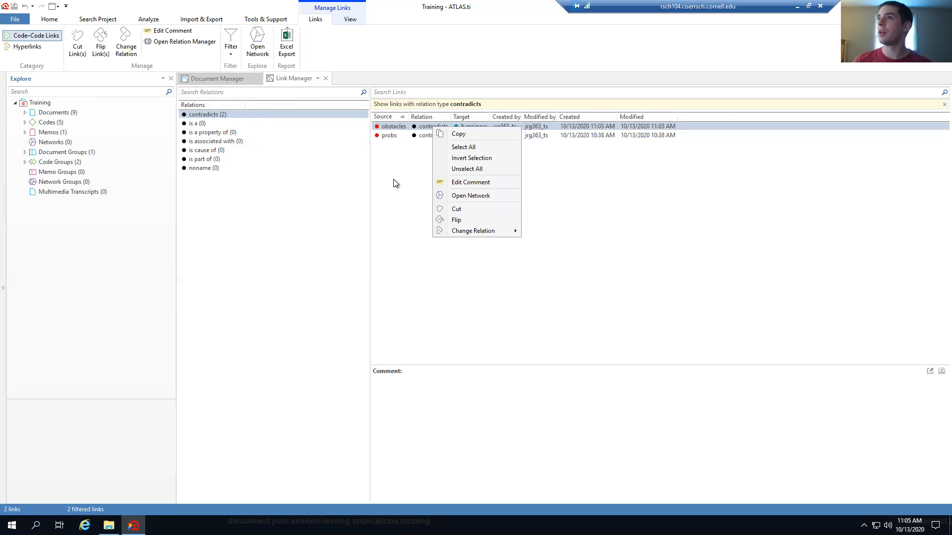
{"action": "left_click", "coordinate": [588, 226]}
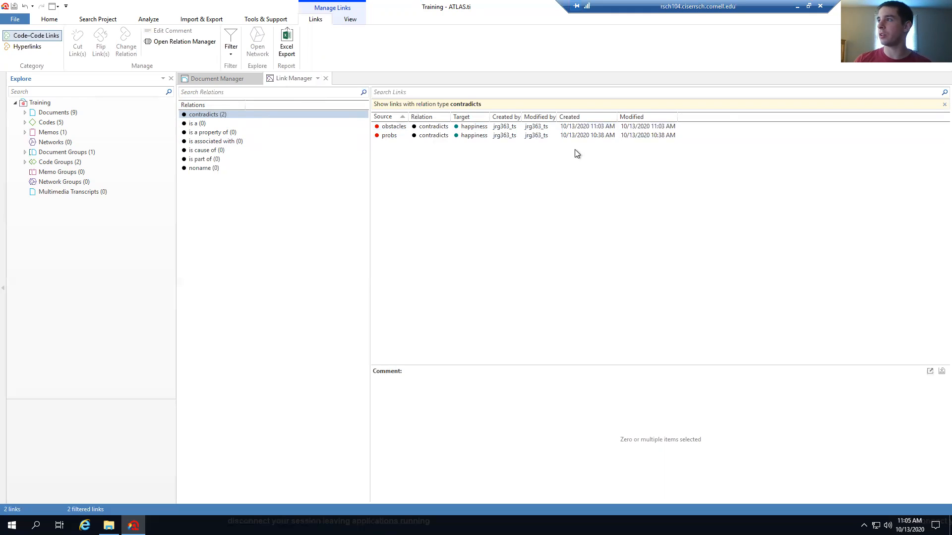
{"action": "left_click", "coordinate": [412, 127]}
{"action": "left_click", "coordinate": [412, 137], "text": "shift"}
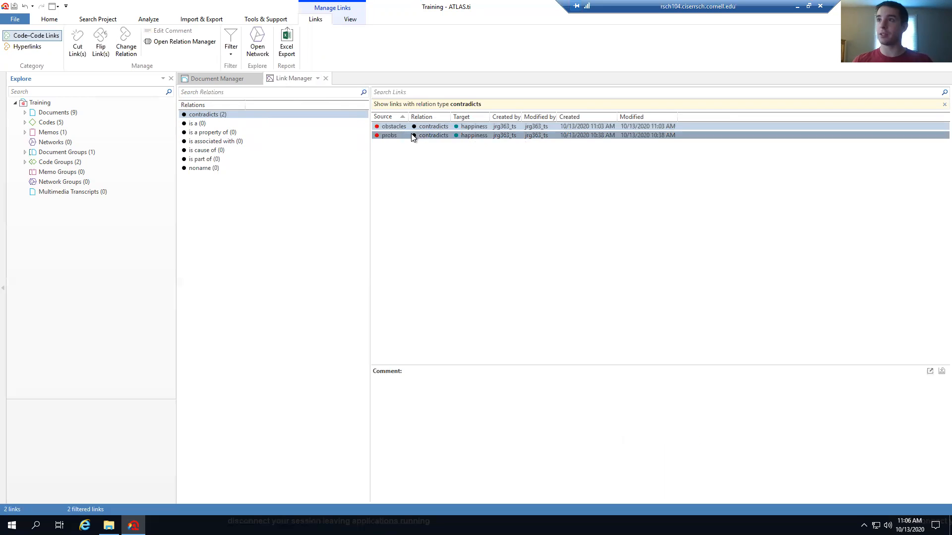
{"action": "left_click", "coordinate": [258, 43]}
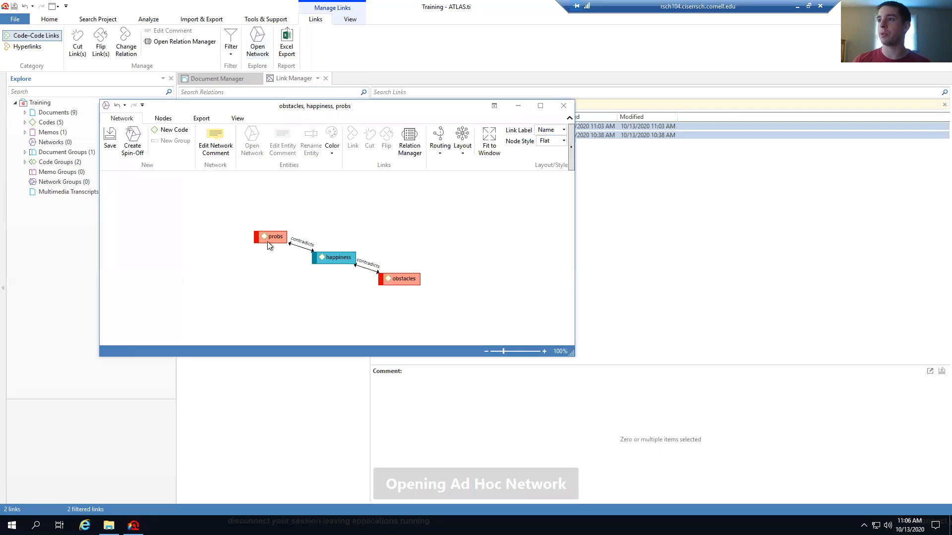
{"action": "left_click_drag", "start_coordinate": [266, 238], "coordinate": [158, 206]}
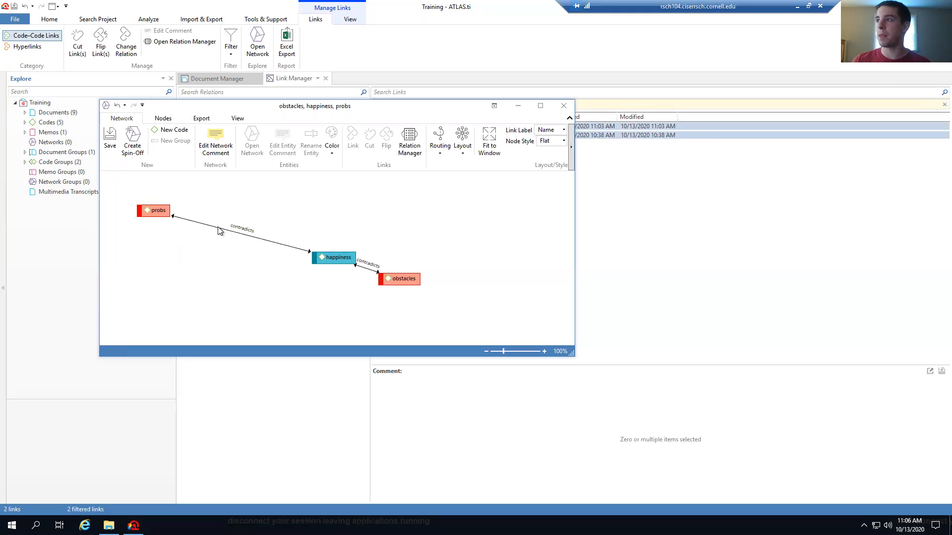
{"action": "left_click_drag", "start_coordinate": [402, 277], "coordinate": [484, 299]}
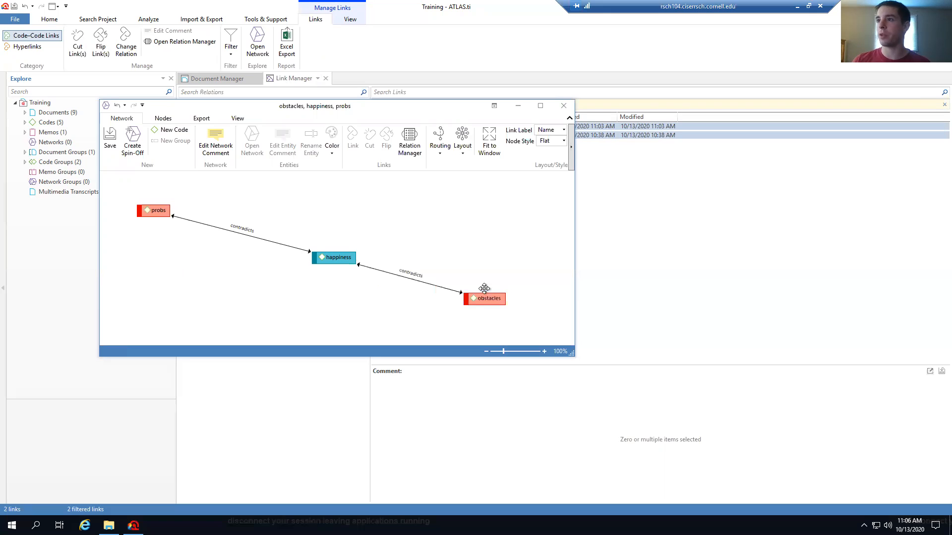
{"action": "left_click", "coordinate": [568, 106]}
{"action": "left_click", "coordinate": [508, 296]}
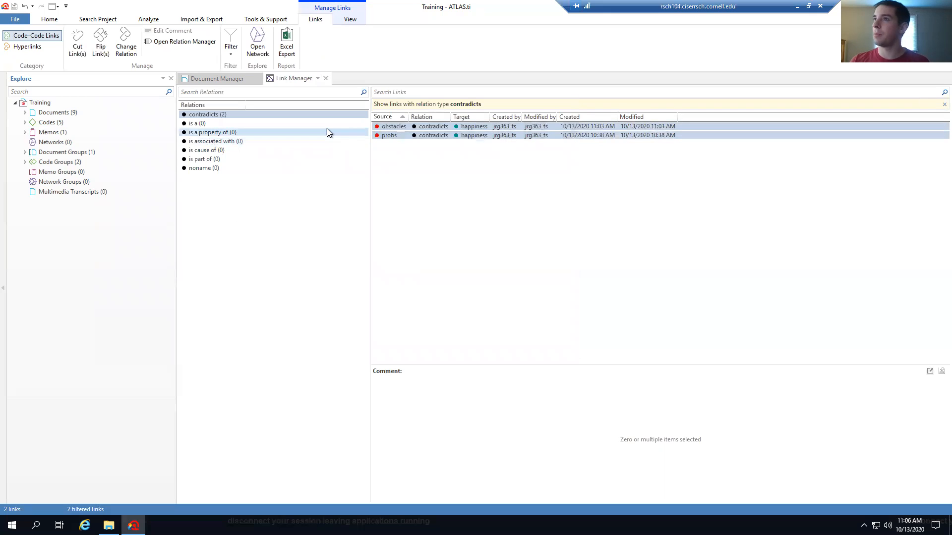
{"action": "left_click", "coordinate": [127, 49]}
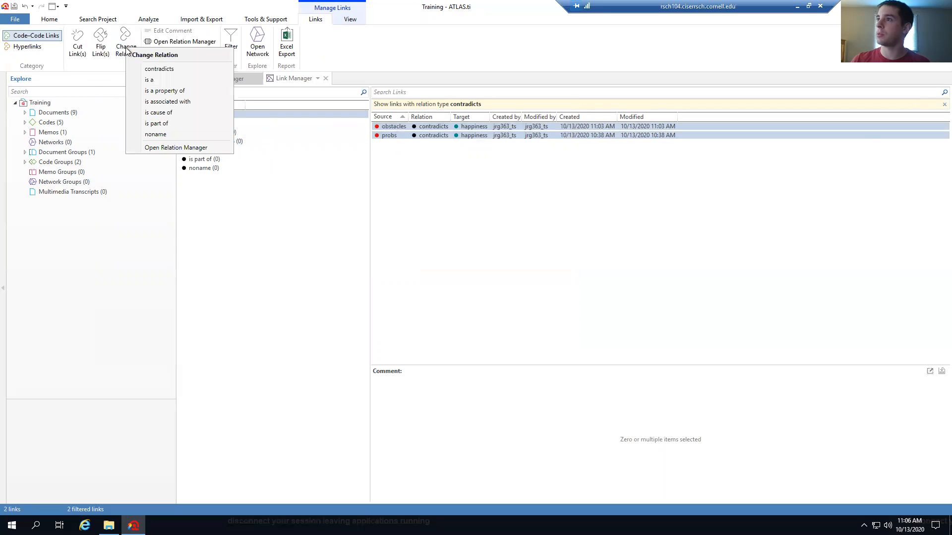
{"action": "left_click", "coordinate": [471, 225]}
{"action": "left_click", "coordinate": [441, 134]}
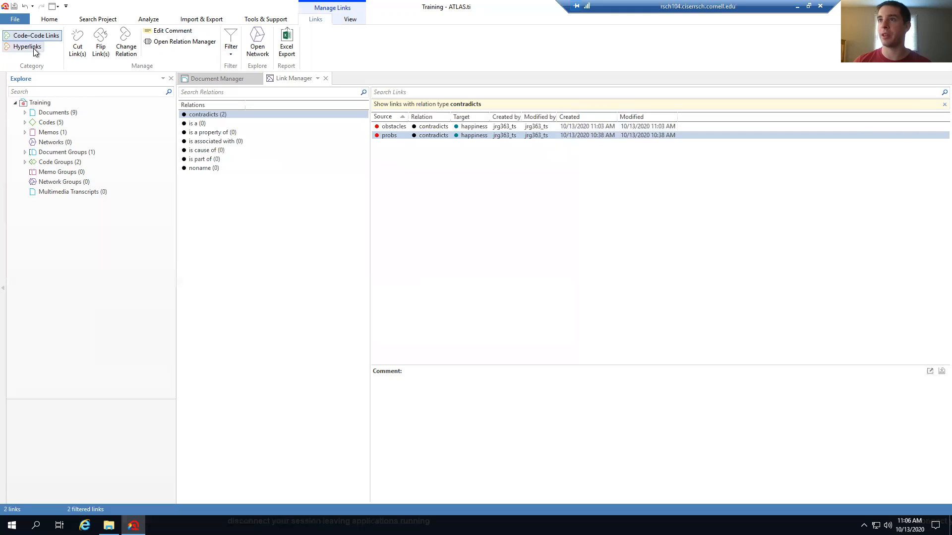
Close Link Manager and open the Code Co-Occurrence Table from the Analyze tab
{"action": "left_click", "coordinate": [327, 79]}
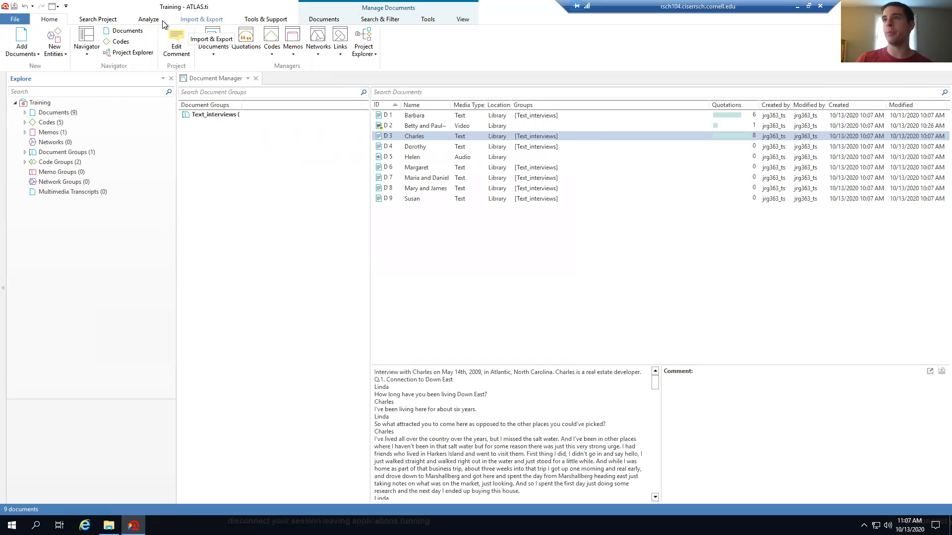
{"action": "left_click", "coordinate": [146, 21]}
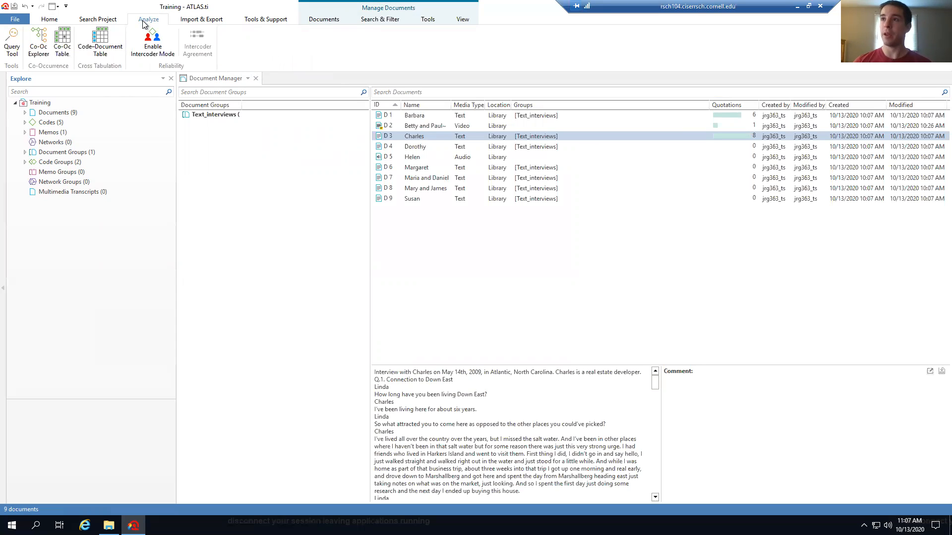
{"action": "left_click", "coordinate": [63, 46]}
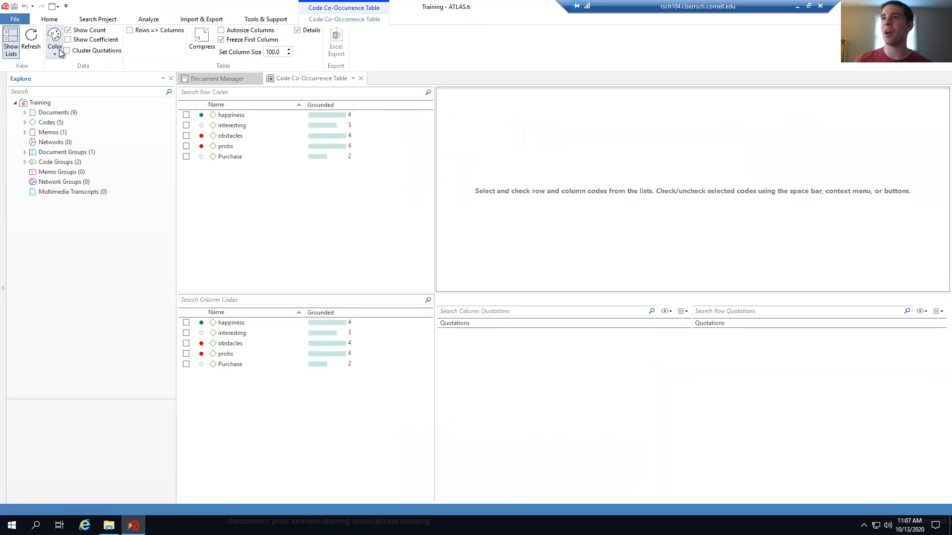
{"action": "left_click", "coordinate": [145, 20]}
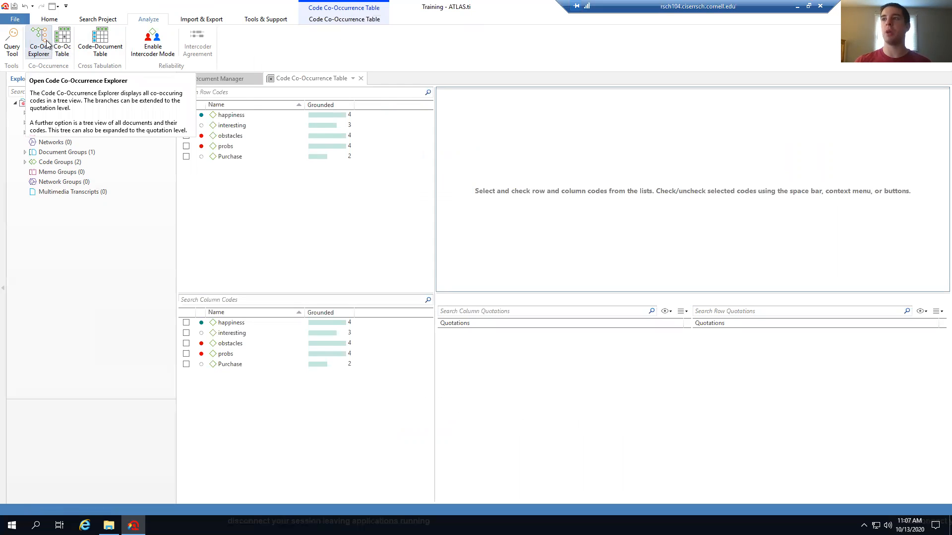
{"action": "left_click", "coordinate": [337, 20]}
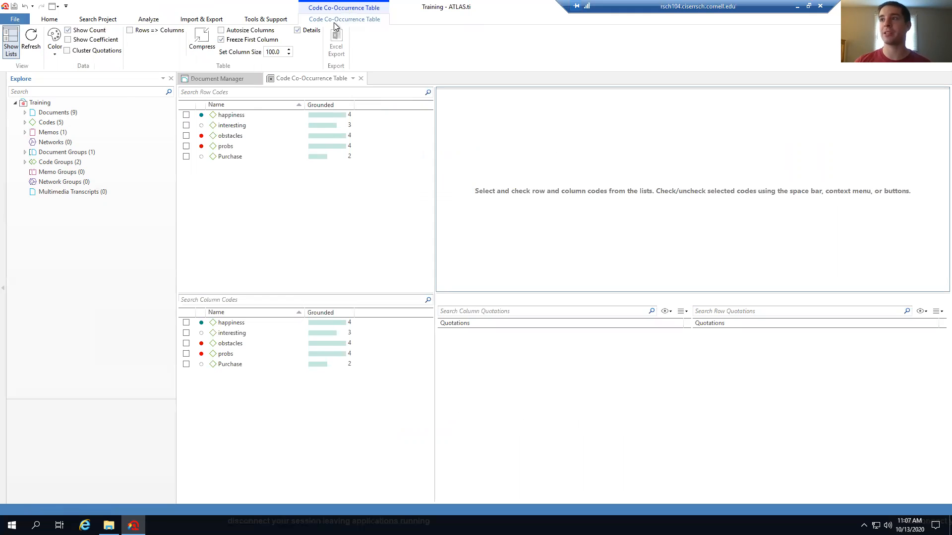
{"action": "left_click", "coordinate": [266, 127]}
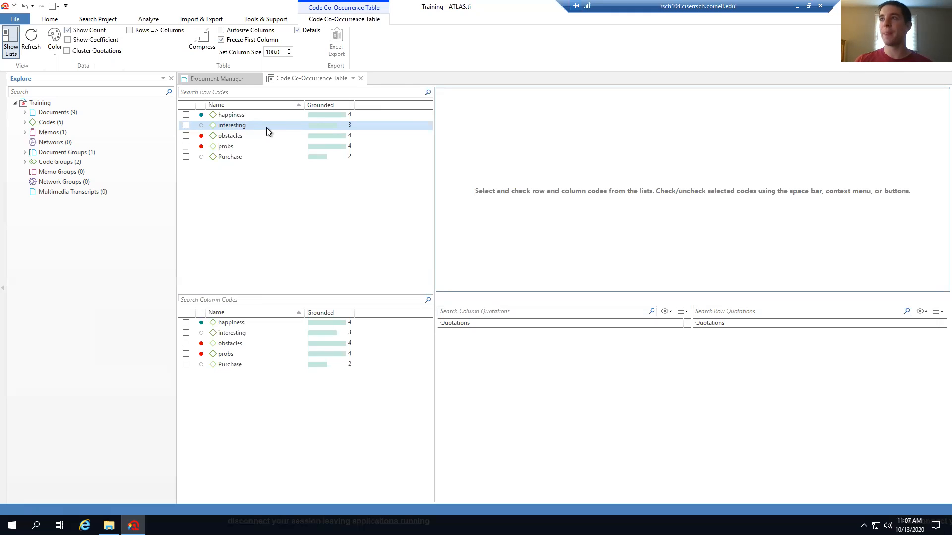
Add happiness and obstacles rows, Purchase, interesting and probs columns, then list happiness–Purchase quotations
{"action": "left_click", "coordinate": [186, 115]}
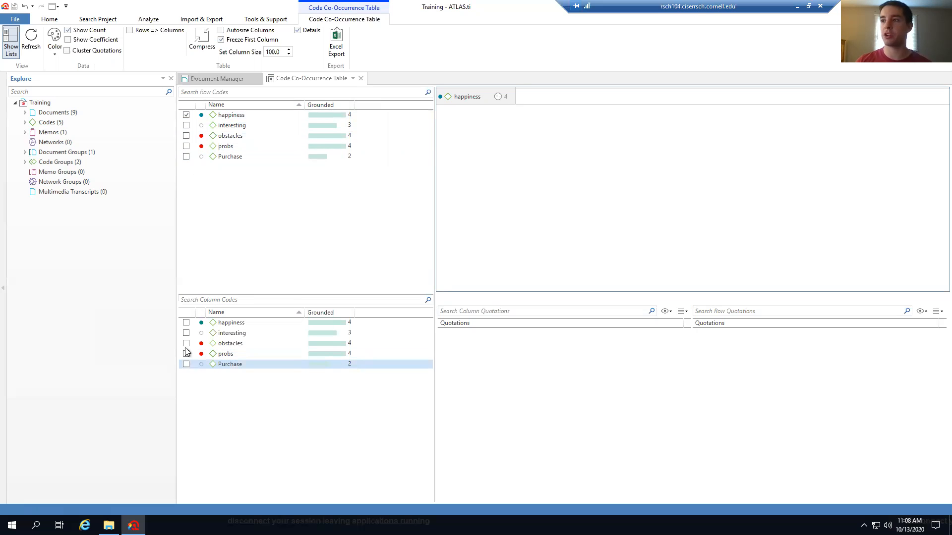
{"action": "left_click", "coordinate": [186, 363]}
{"action": "left_click", "coordinate": [186, 333]}
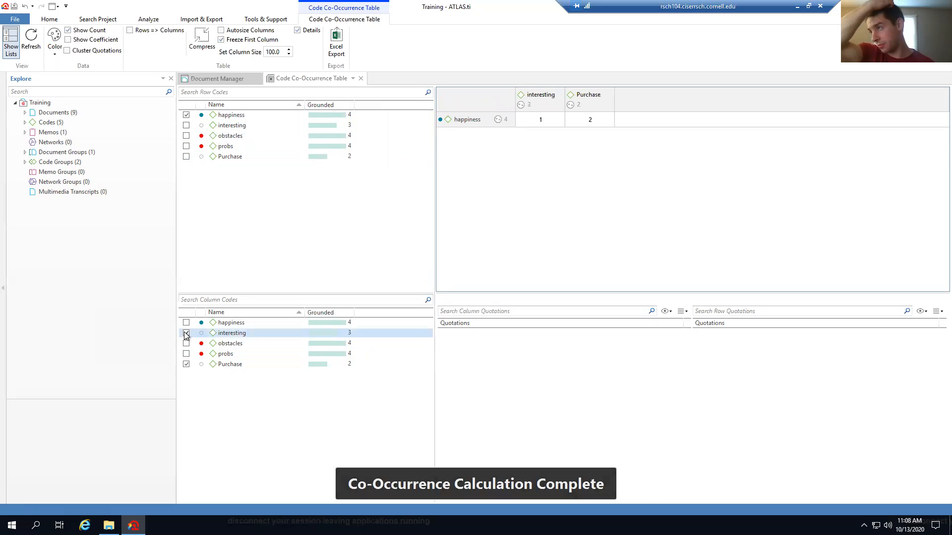
{"action": "left_click", "coordinate": [186, 136]}
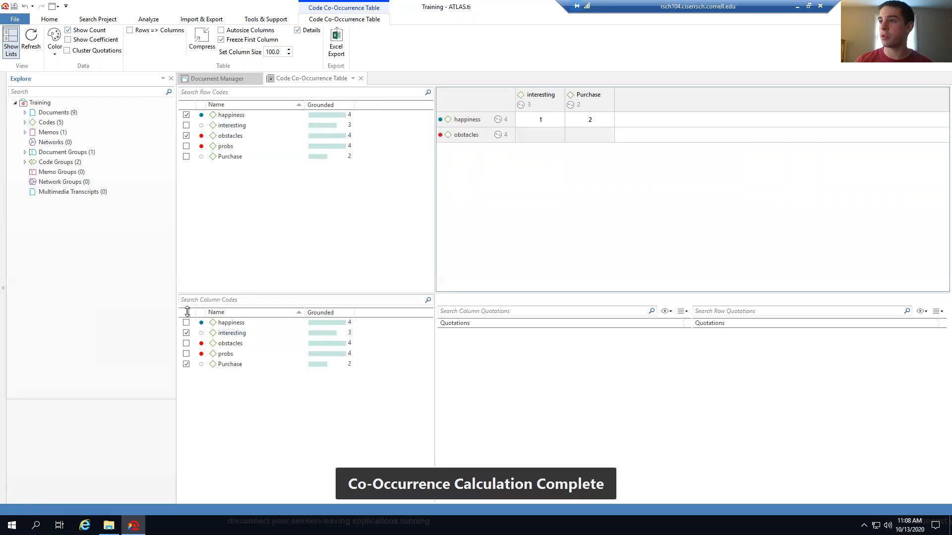
{"action": "left_click", "coordinate": [186, 354]}
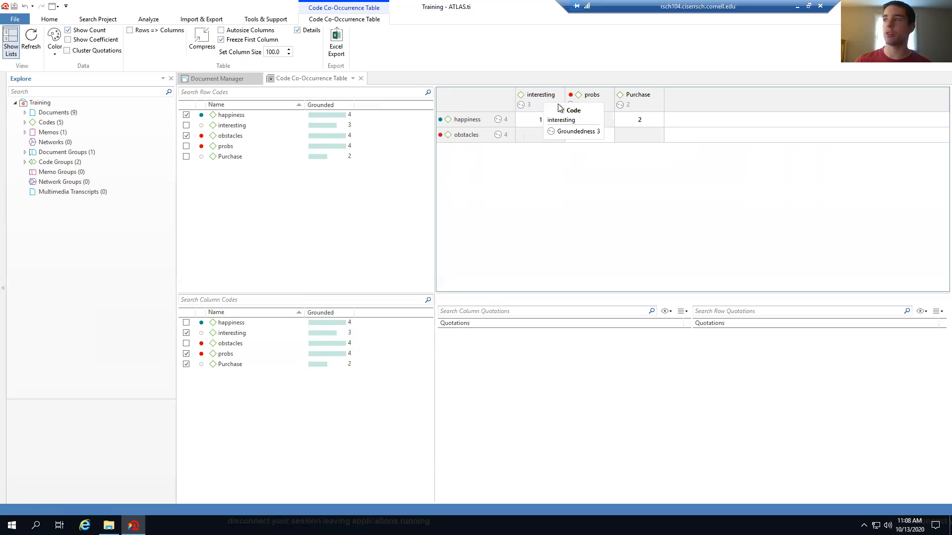
{"action": "left_click", "coordinate": [638, 124]}
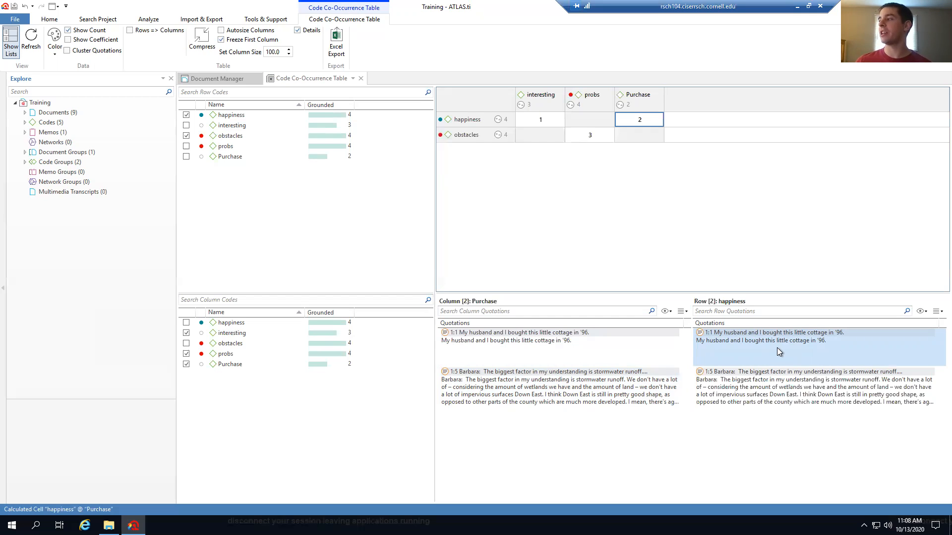
Open the obstacles–probs cell and review its quotations, comparing 3:1 with 3:4
{"action": "left_click", "coordinate": [741, 393]}
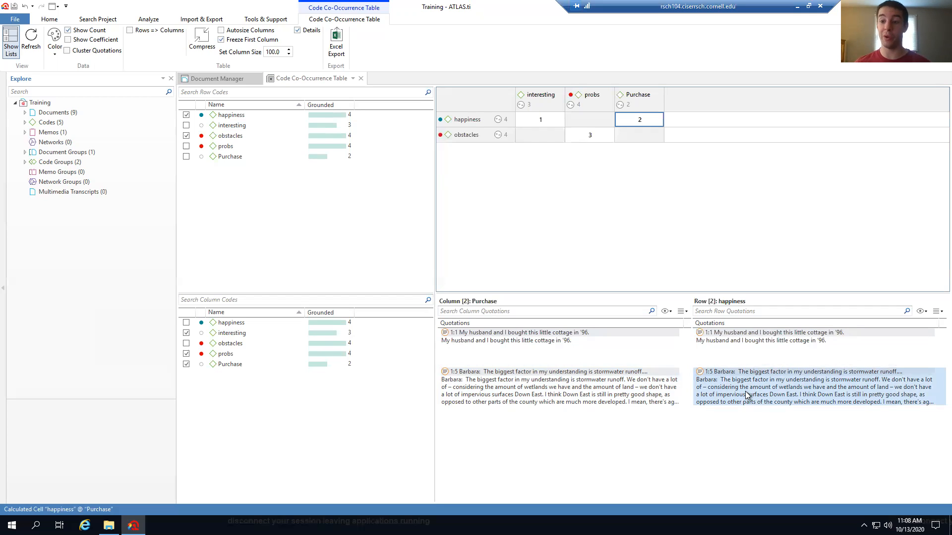
{"action": "left_click", "coordinate": [588, 143]}
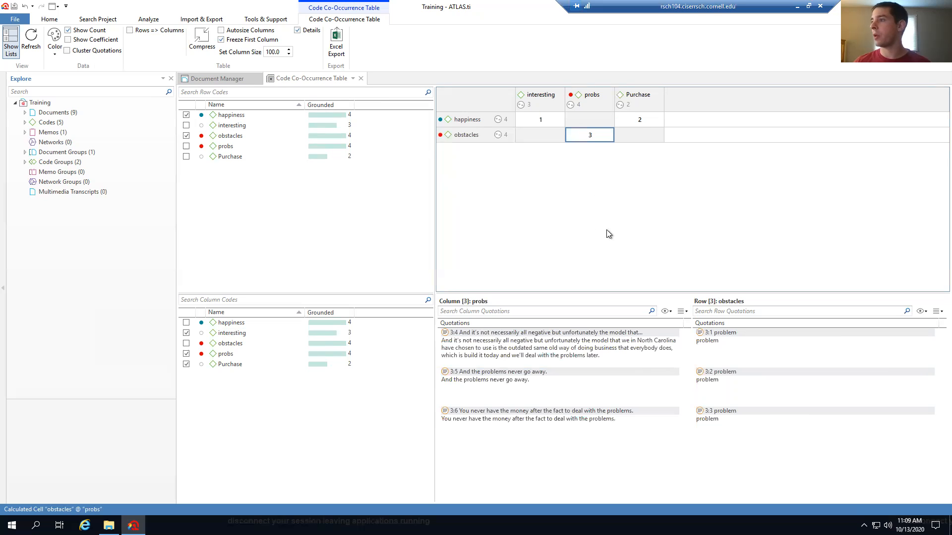
{"action": "left_click", "coordinate": [713, 346]}
{"action": "left_click", "coordinate": [718, 380]}
{"action": "left_click", "coordinate": [722, 341]}
{"action": "left_click", "coordinate": [734, 436]}
{"action": "left_click", "coordinate": [619, 417]}
{"action": "left_click", "coordinate": [545, 370]}
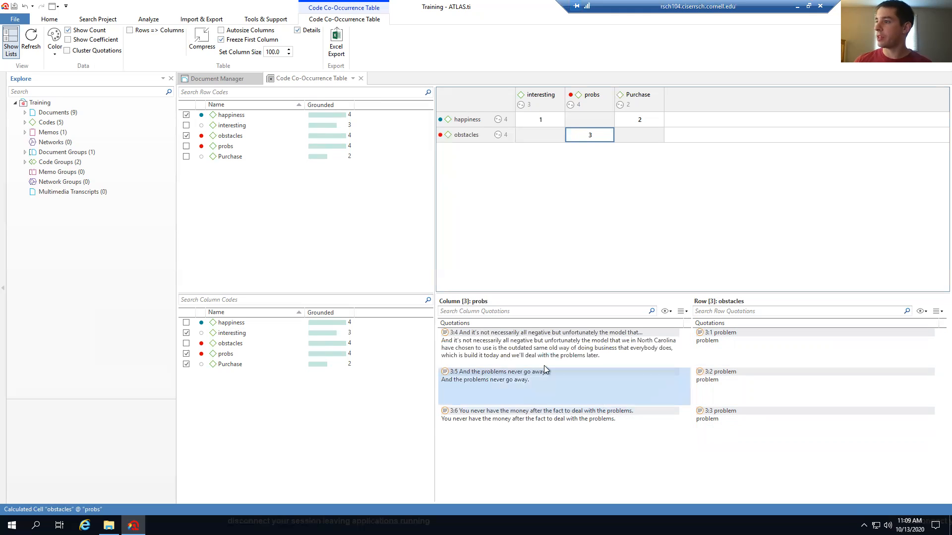
{"action": "left_click", "coordinate": [556, 345]}
{"action": "left_click", "coordinate": [748, 353]}
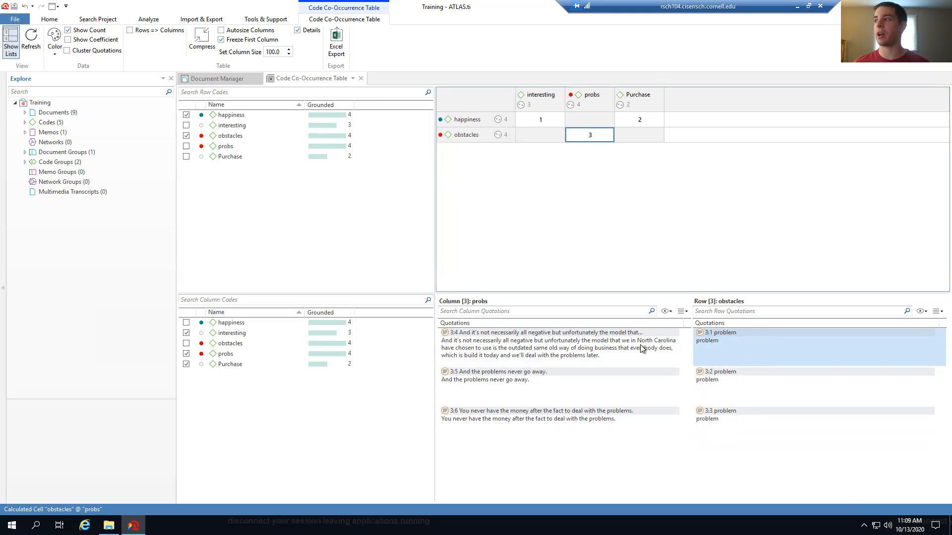
{"action": "left_click", "coordinate": [592, 355]}
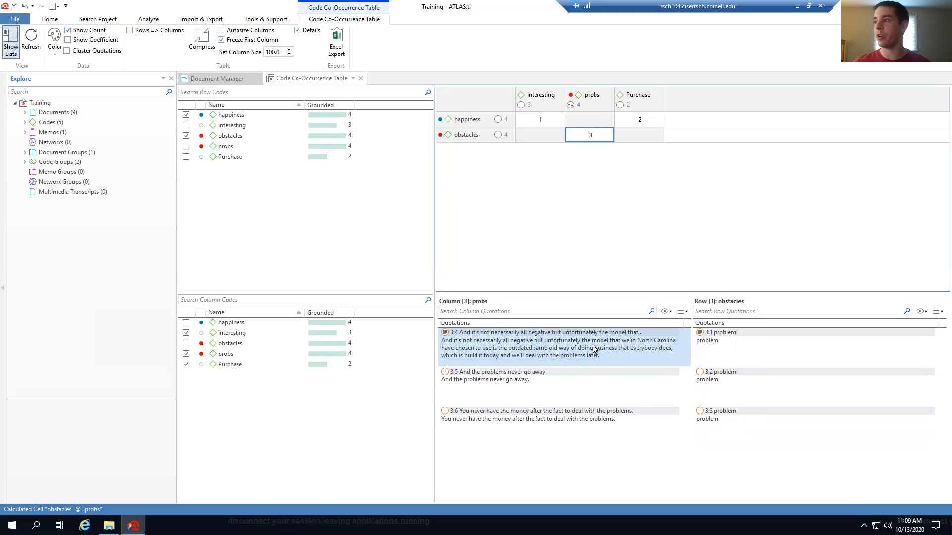
{"action": "left_click", "coordinate": [730, 350]}
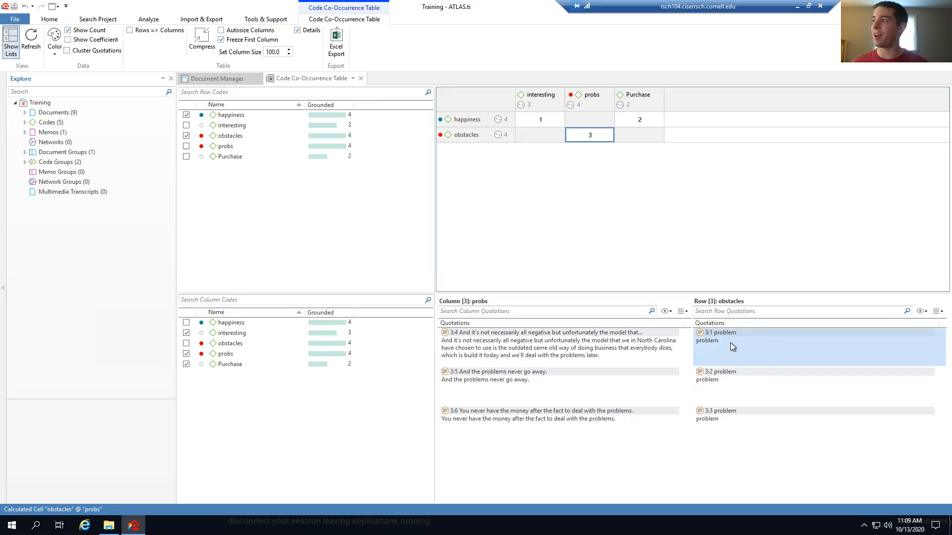
{"action": "left_click", "coordinate": [565, 342]}
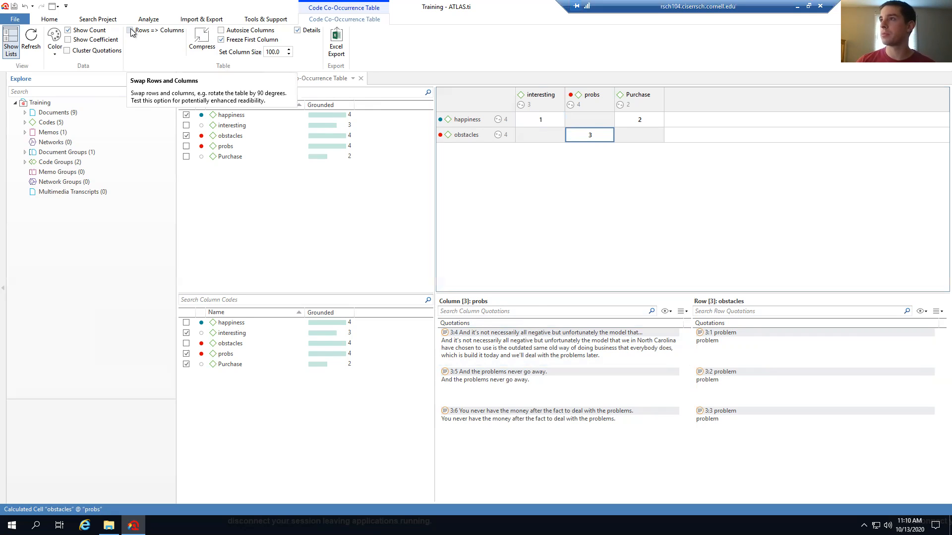
Export the co-occurrence table to Excel as the workbook Training_COOC
{"action": "left_click", "coordinate": [340, 51]}
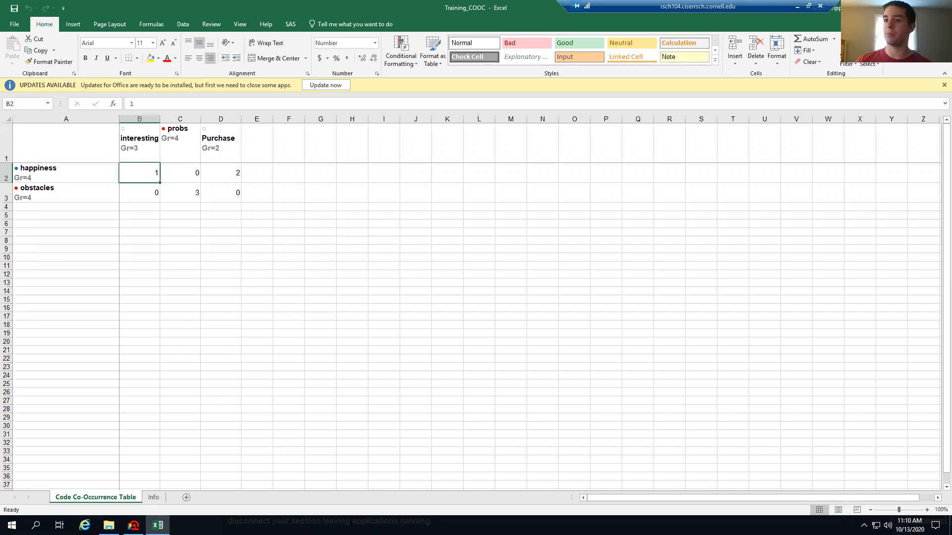
Close the exported Excel workbook and the co-occurrence table, then open a new Code-Document Table
{"action": "left_click", "coordinate": [941, 7]}
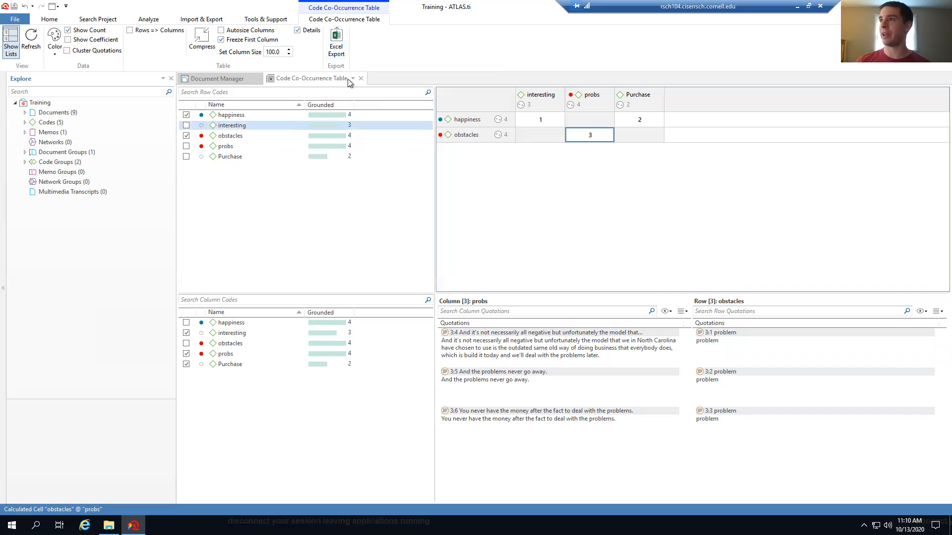
{"action": "left_click", "coordinate": [361, 79]}
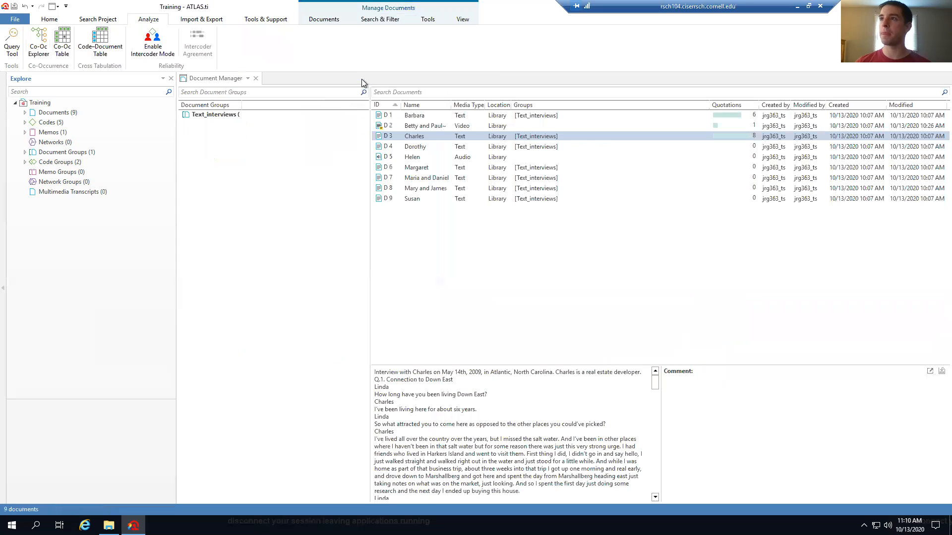
{"action": "left_click", "coordinate": [102, 38]}
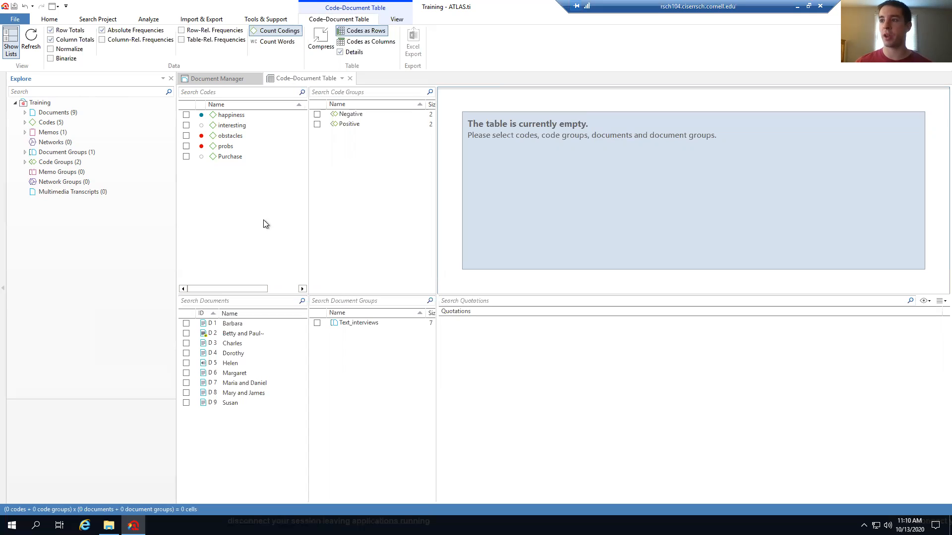
Add documents D1 Barbara, D2 Betty and Paul, and D3 Charles, plus the Negative code group
{"action": "left_click", "coordinate": [186, 324]}
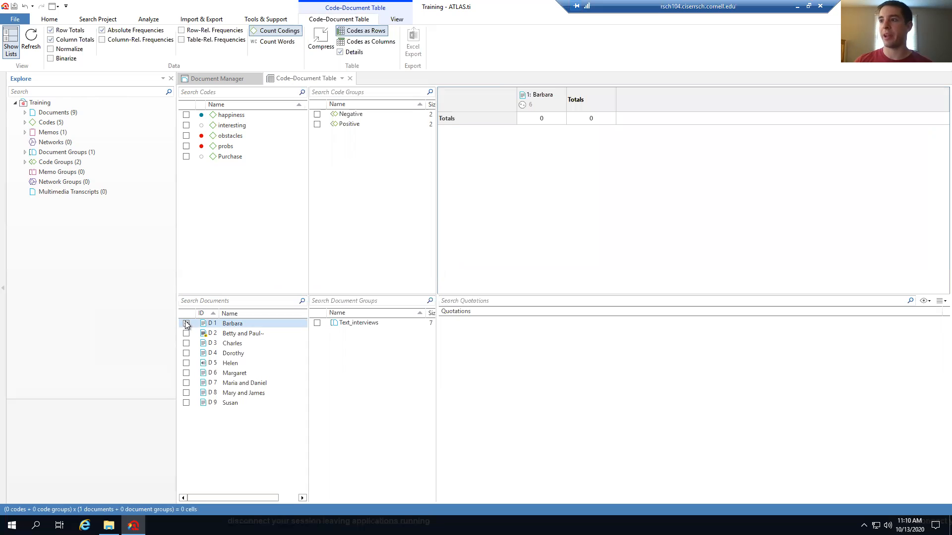
{"action": "left_click", "coordinate": [186, 333]}
{"action": "left_click", "coordinate": [186, 343]}
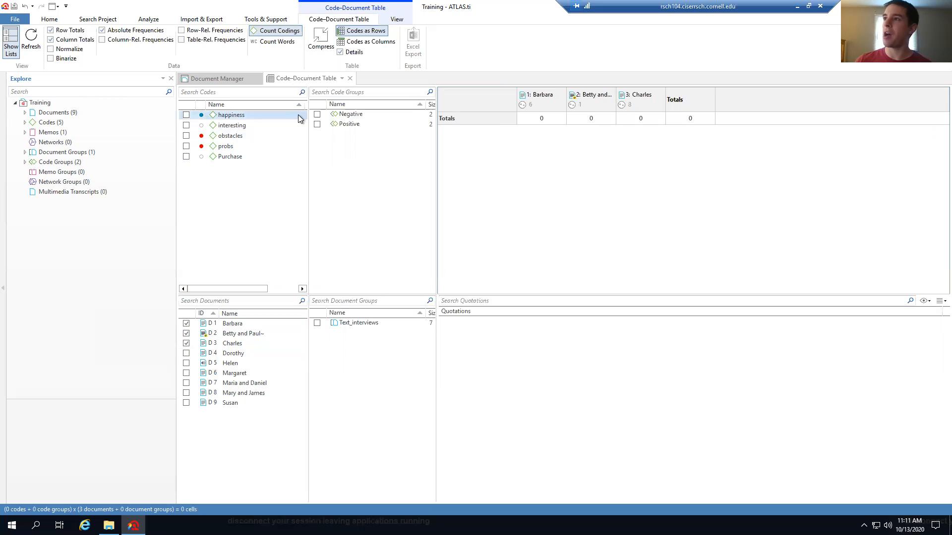
{"action": "left_click", "coordinate": [317, 114]}
Add the Positive code group row and widen the Betty and Paul column to show its name
{"action": "left_click", "coordinate": [317, 124]}
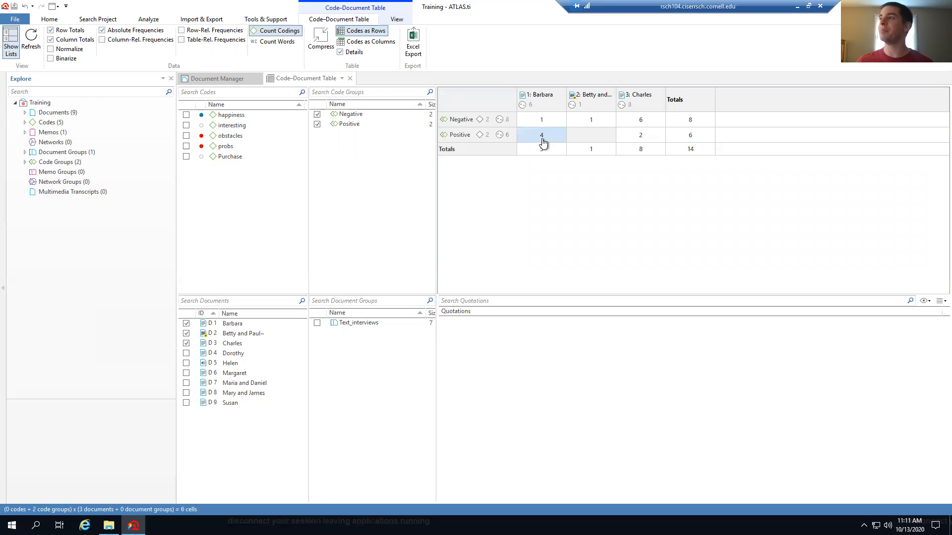
{"action": "mouse_move", "coordinate": [543, 142]}
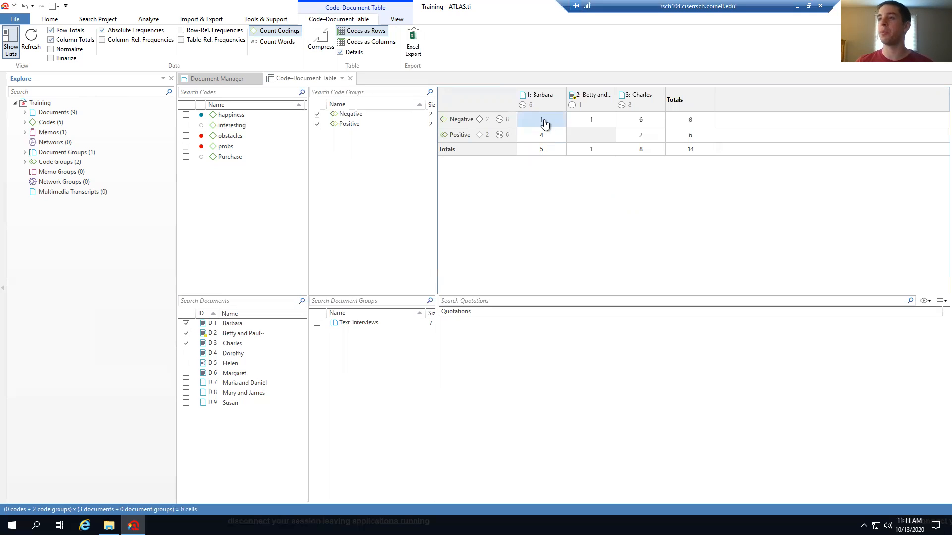
{"action": "mouse_move", "coordinate": [545, 124]}
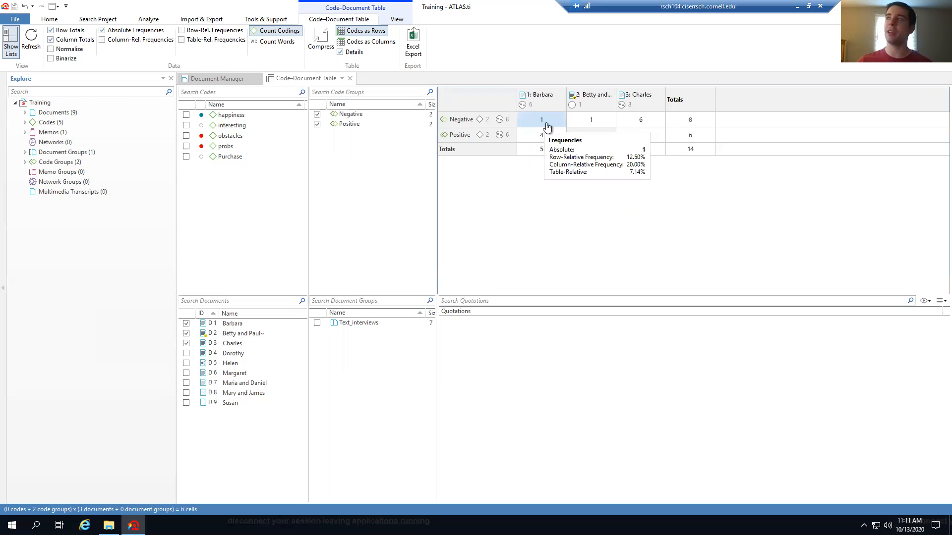
{"action": "mouse_move", "coordinate": [606, 123]}
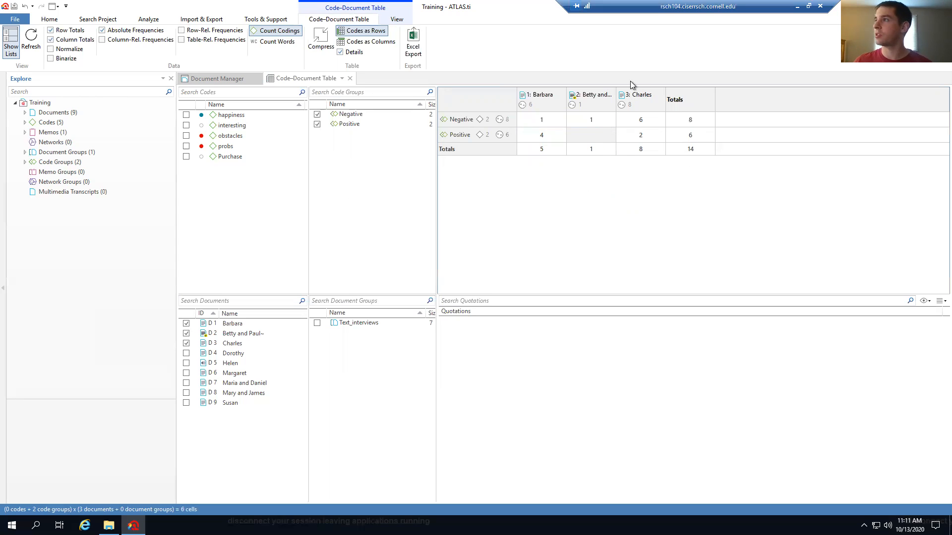
{"action": "left_click_drag", "start_coordinate": [616, 93], "coordinate": [663, 93]}
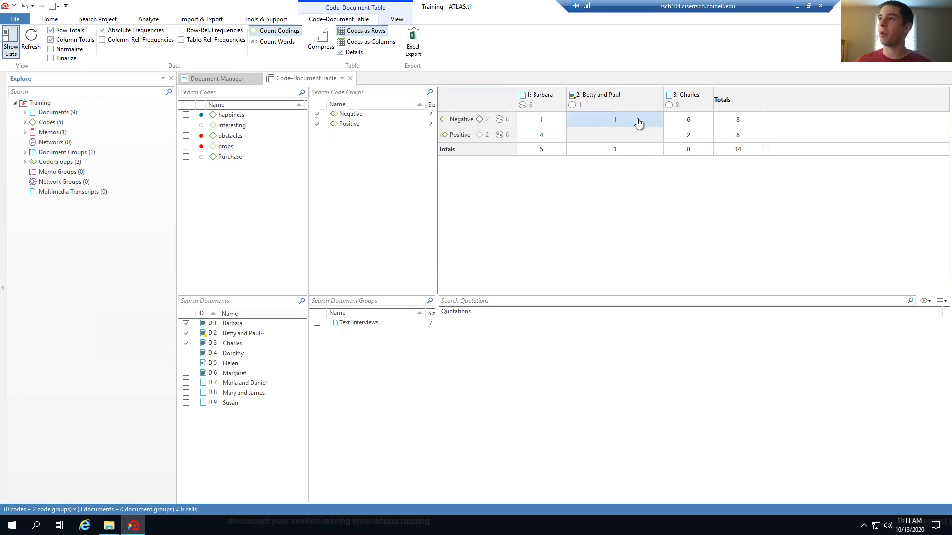
{"action": "mouse_move", "coordinate": [638, 123]}
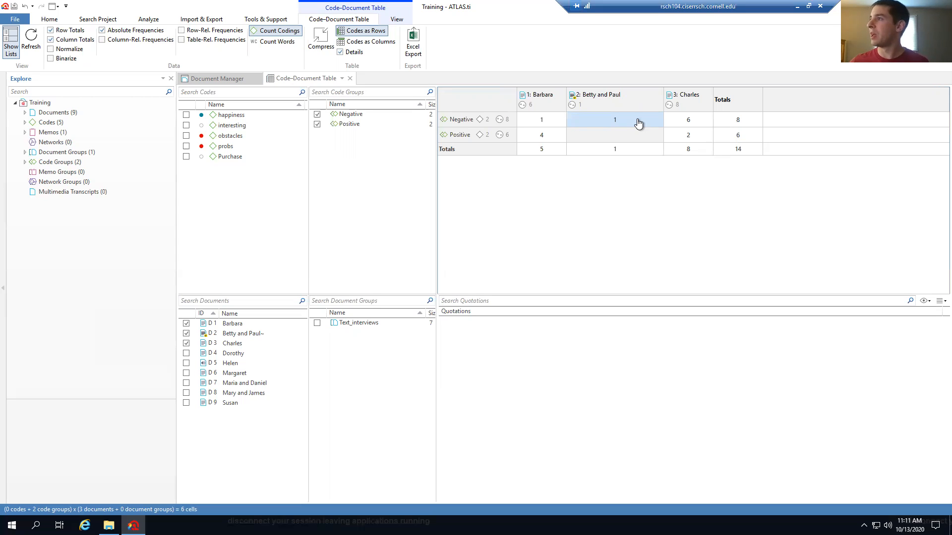
{"action": "mouse_move", "coordinate": [698, 128]}
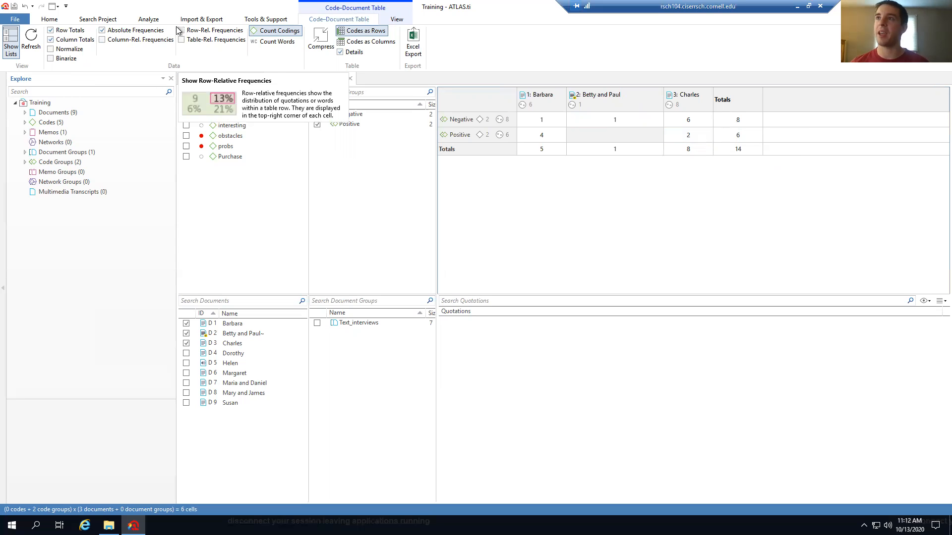
Turn on Column-Rel. and Row-Rel. Frequencies so each cell shows percentages
{"action": "left_click", "coordinate": [105, 40]}
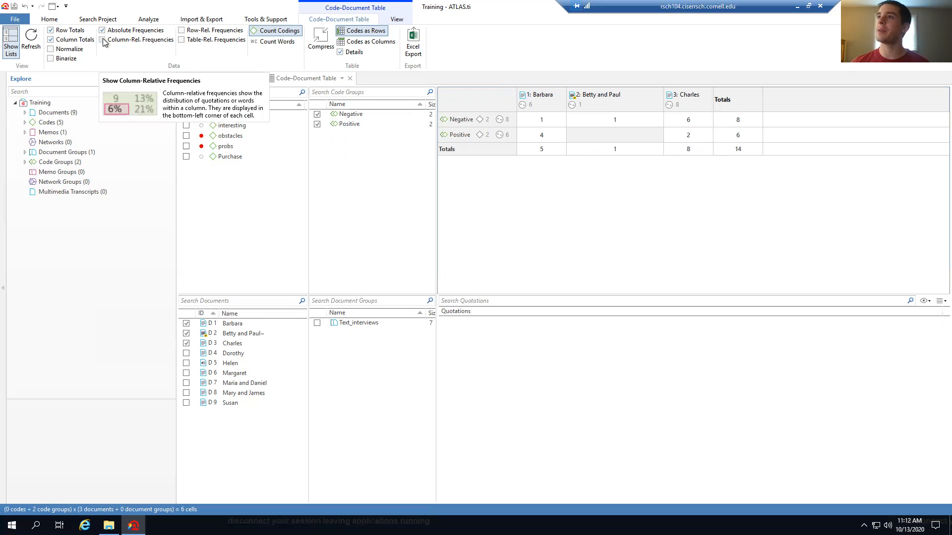
{"action": "left_click", "coordinate": [182, 31]}
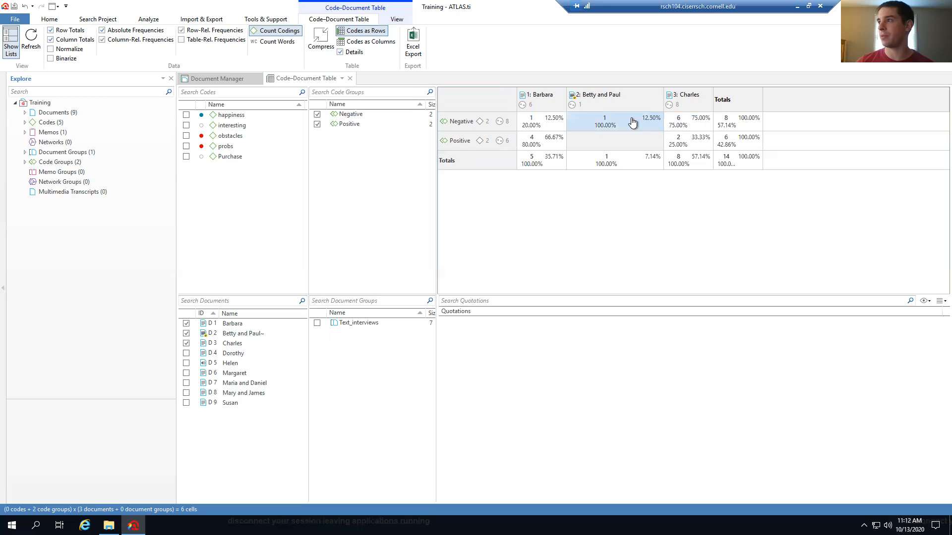
{"action": "mouse_move", "coordinate": [632, 121]}
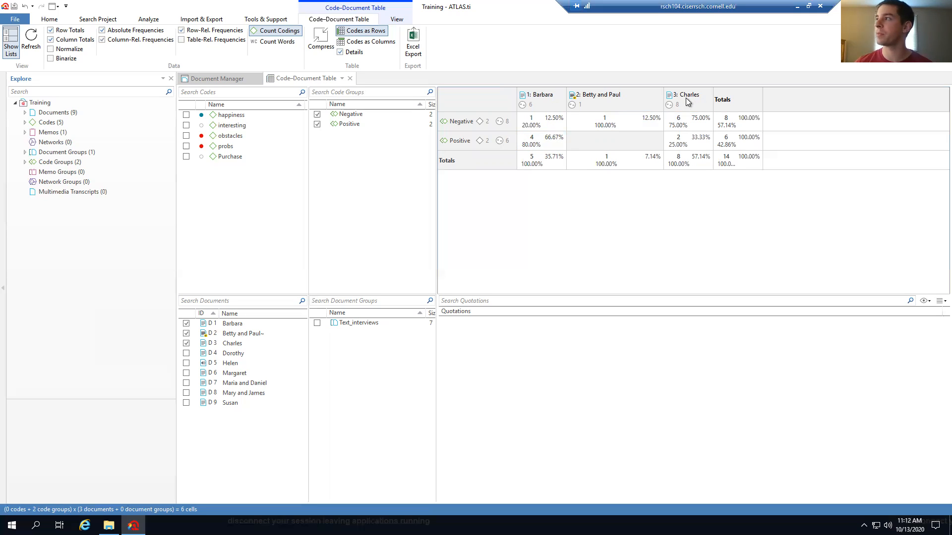
{"action": "mouse_move", "coordinate": [543, 145]}
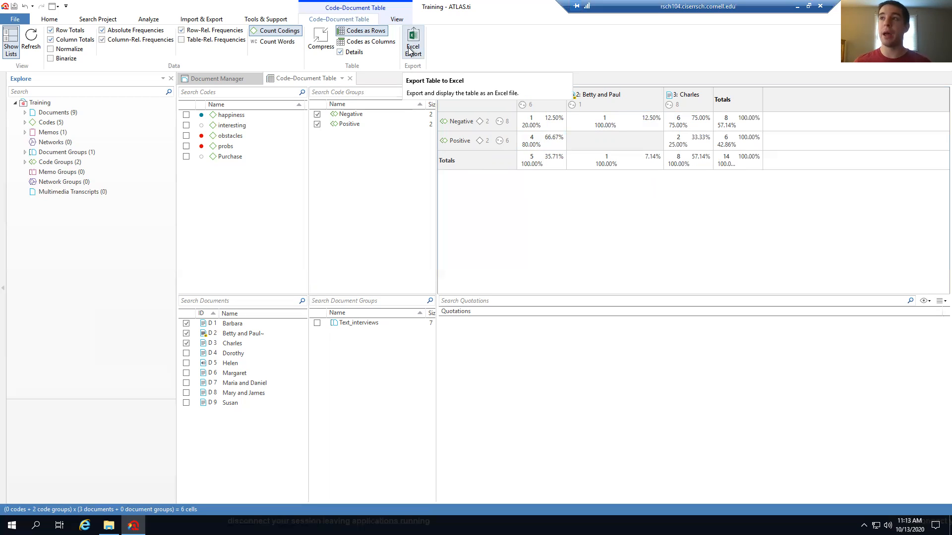
Close the Code-Document Table and Document Manager tabs
{"action": "left_click", "coordinate": [350, 78]}
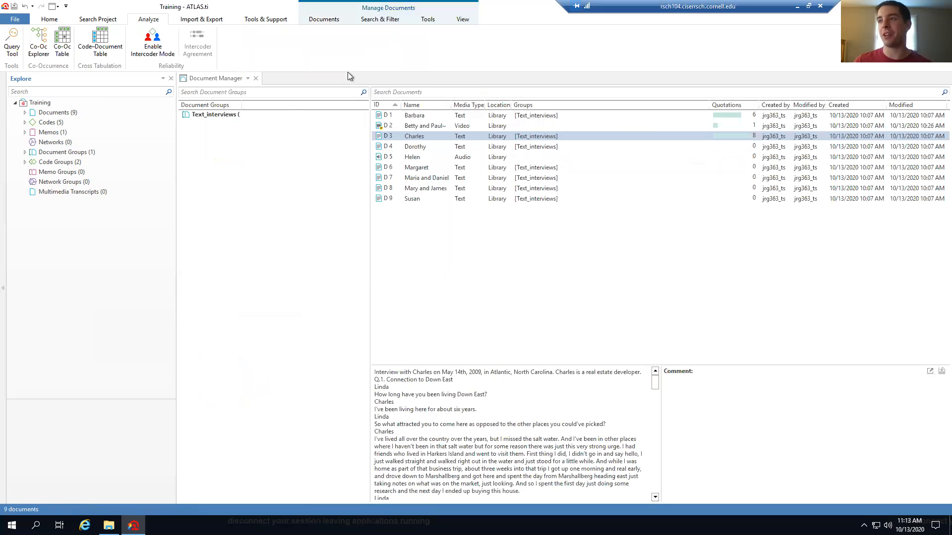
{"action": "left_click", "coordinate": [256, 78]}
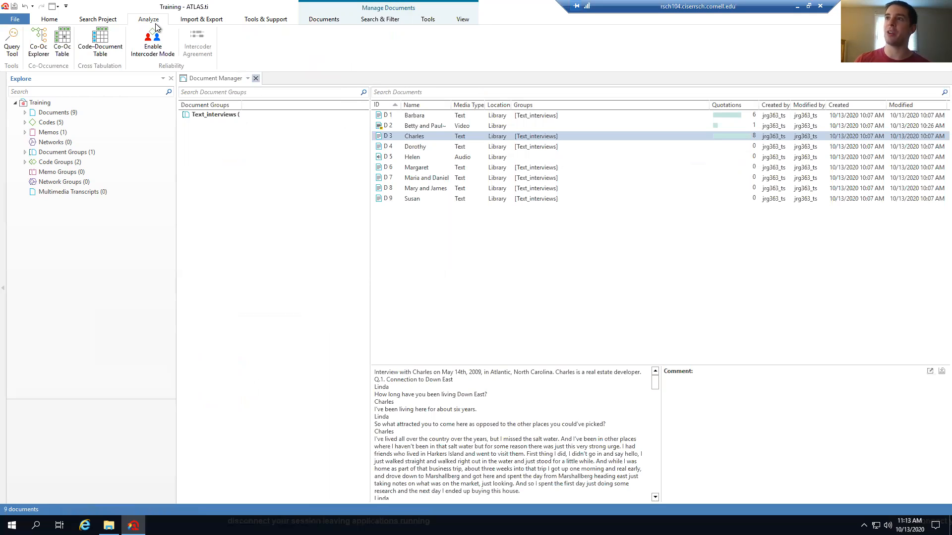
{"action": "left_click", "coordinate": [147, 19]}
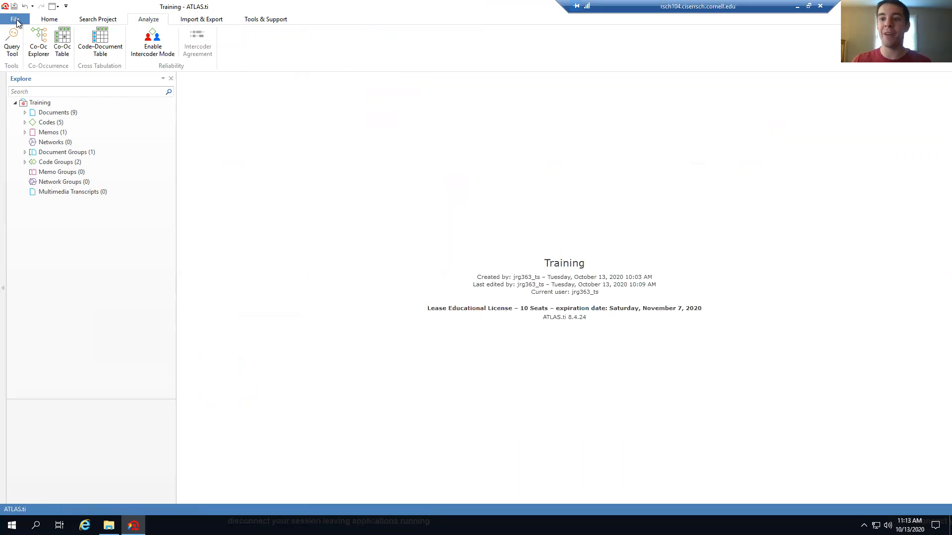
Save the Training project and return to the File options page
{"action": "left_click", "coordinate": [17, 19]}
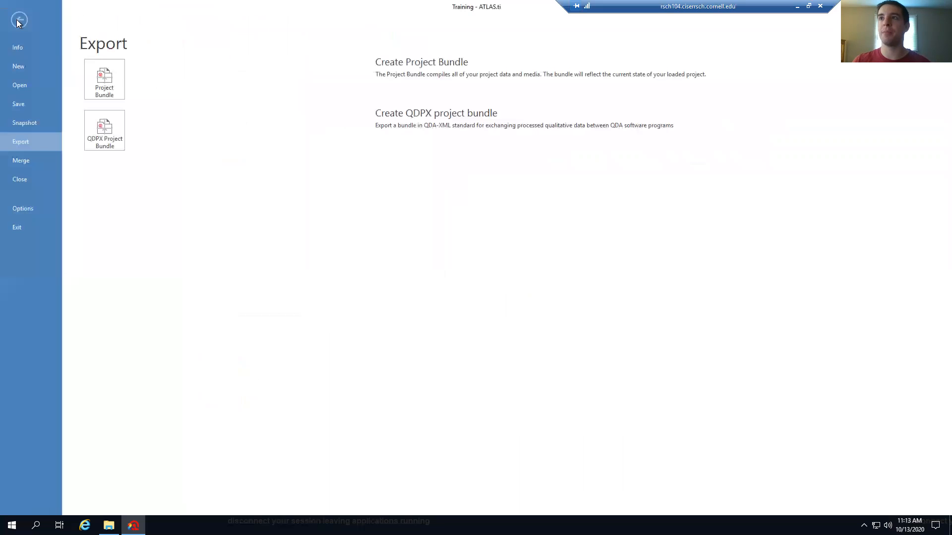
{"action": "left_click", "coordinate": [33, 109]}
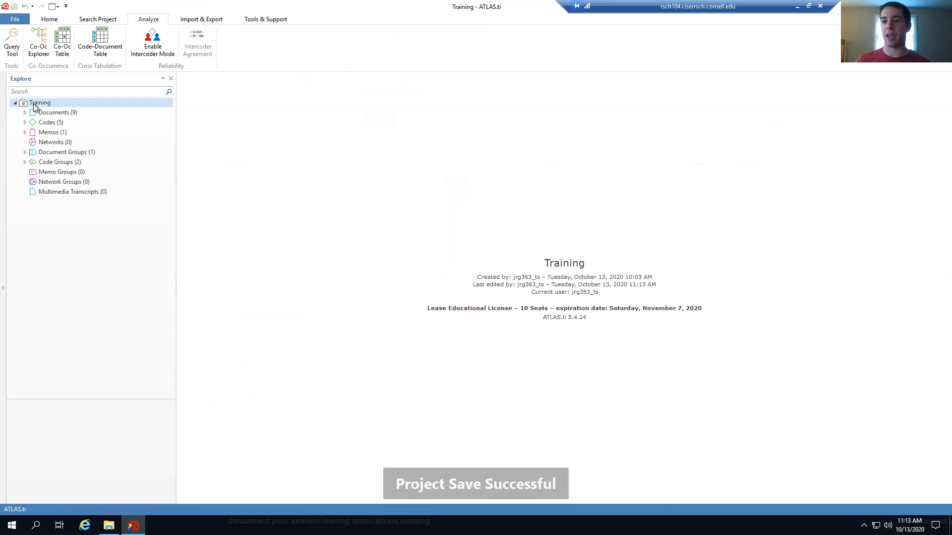
{"action": "left_click", "coordinate": [17, 125]}
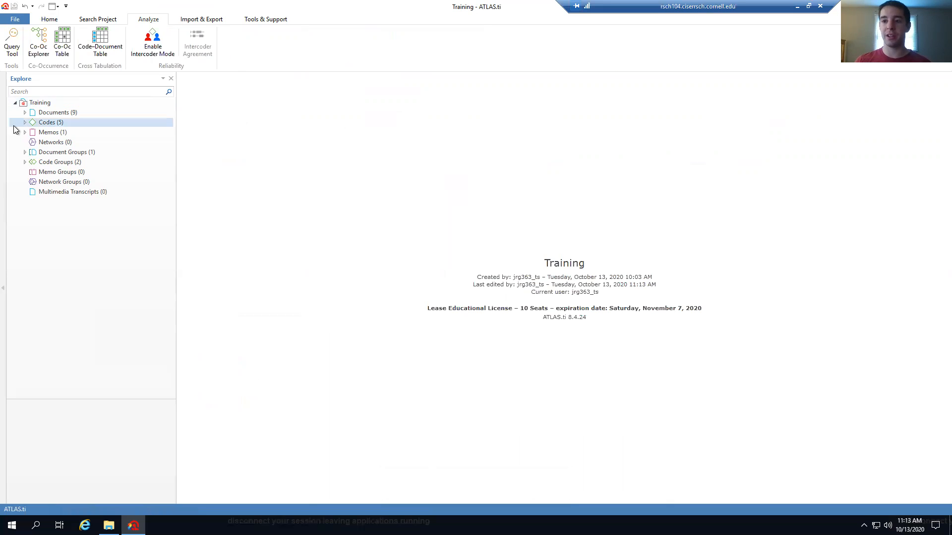
{"action": "left_click", "coordinate": [17, 19]}
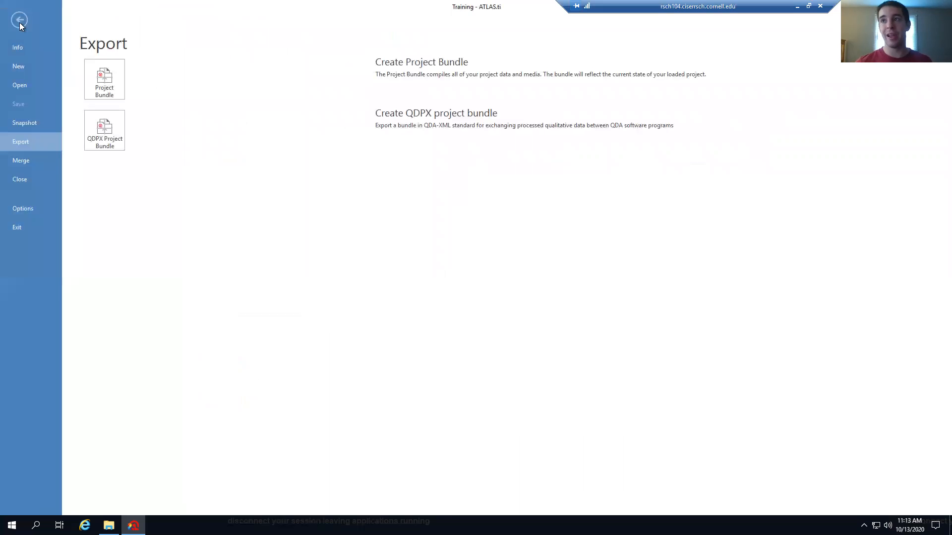
Export the project as a bundle, replacing 'Training' with 'ending' in the file name
{"action": "left_click", "coordinate": [37, 142]}
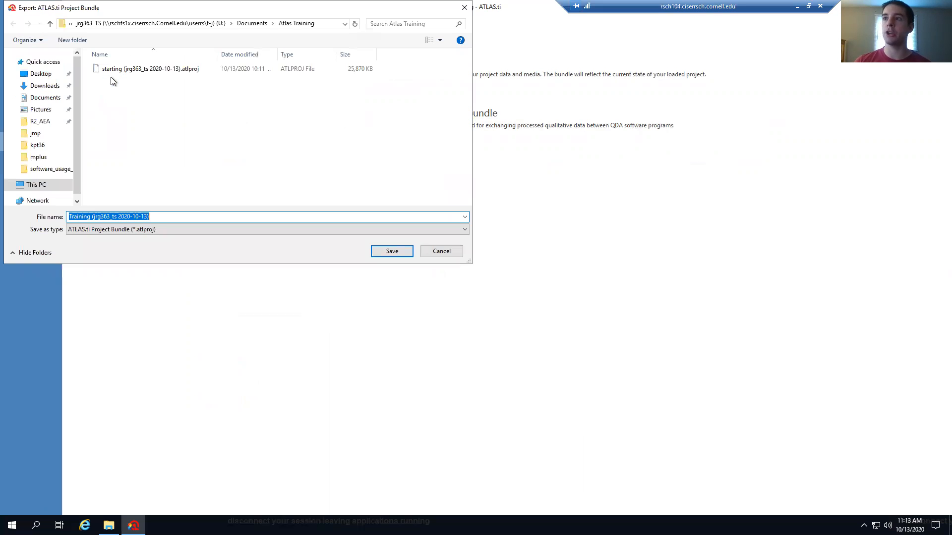
{"action": "left_click_drag", "start_coordinate": [91, 217], "coordinate": [63, 216]}
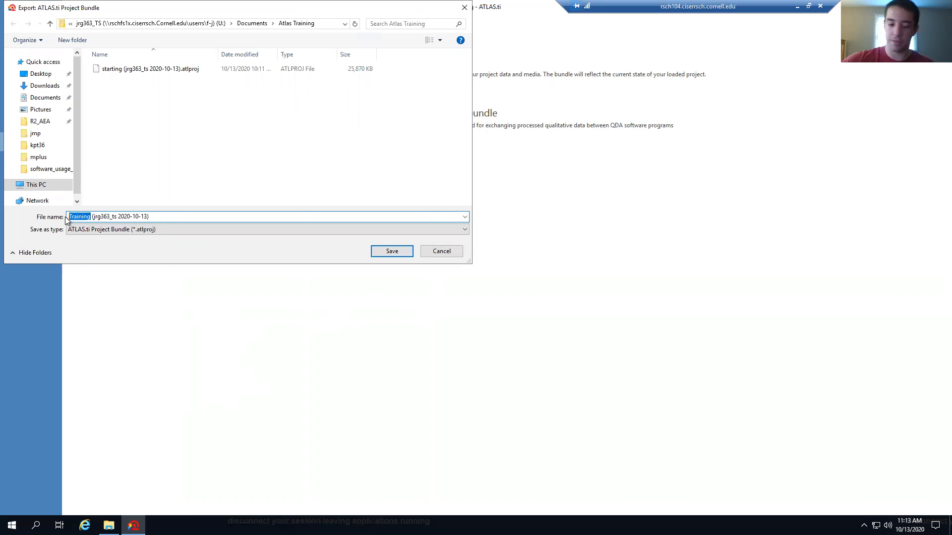
{"action": "type", "text": "ending"}
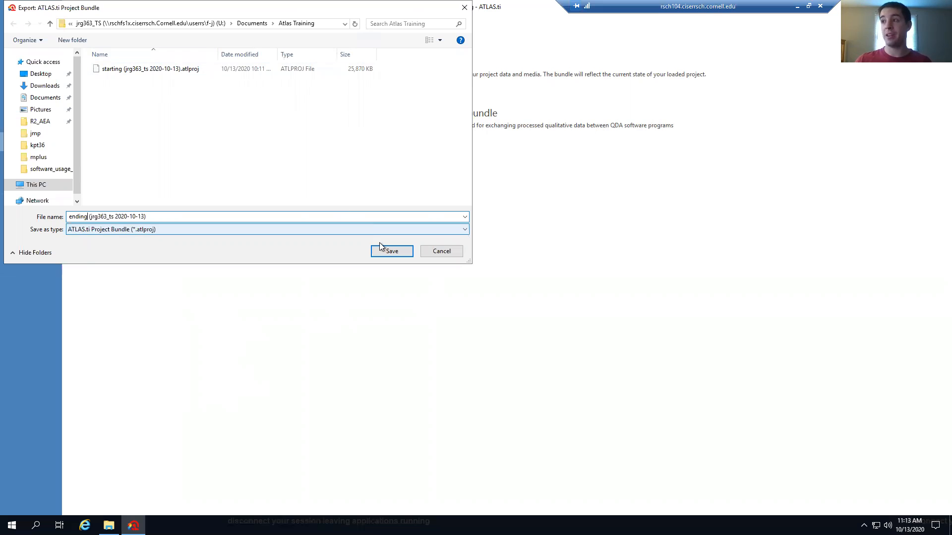
{"action": "left_click", "coordinate": [391, 251]}
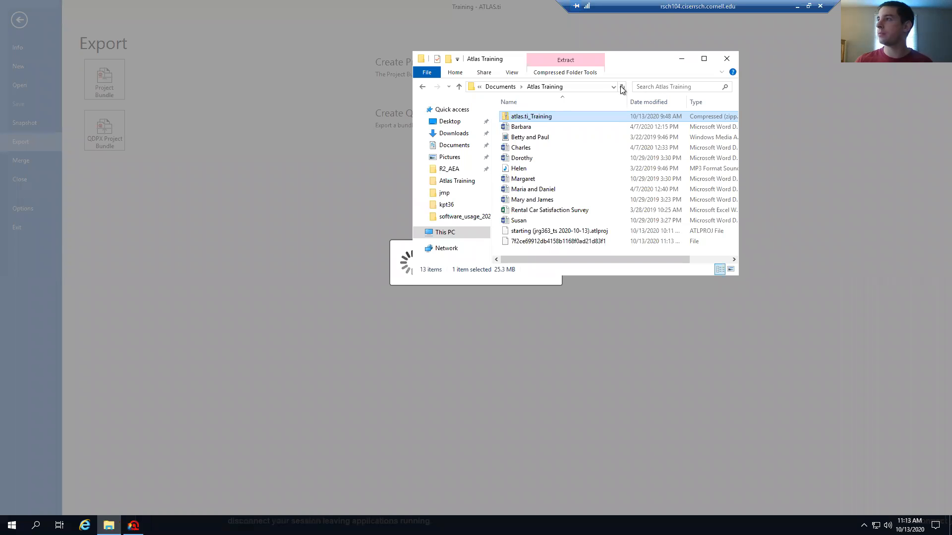
Refresh the Atlas Training folder to confirm the new 'ending' bundle, then minimise Explorer
{"action": "left_click", "coordinate": [620, 88]}
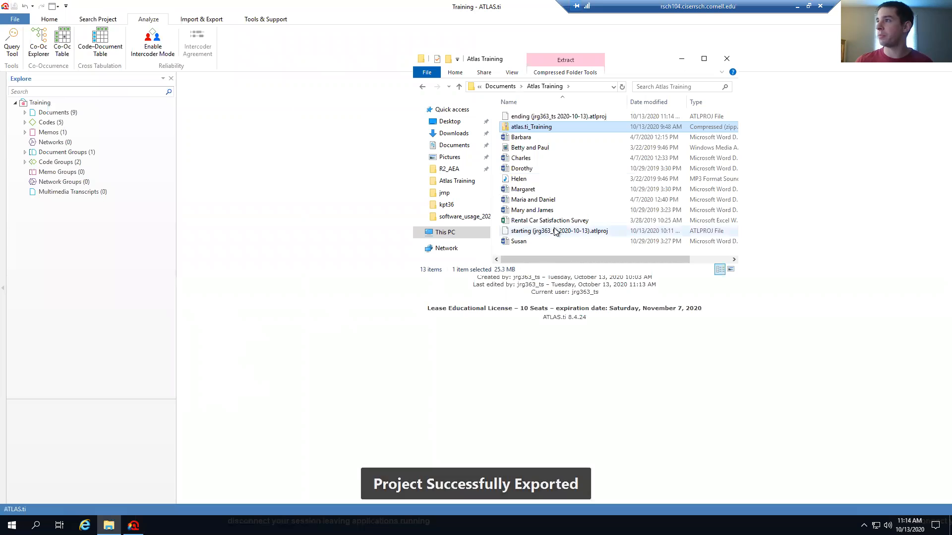
{"action": "left_click", "coordinate": [535, 118]}
{"action": "left_click", "coordinate": [529, 231]}
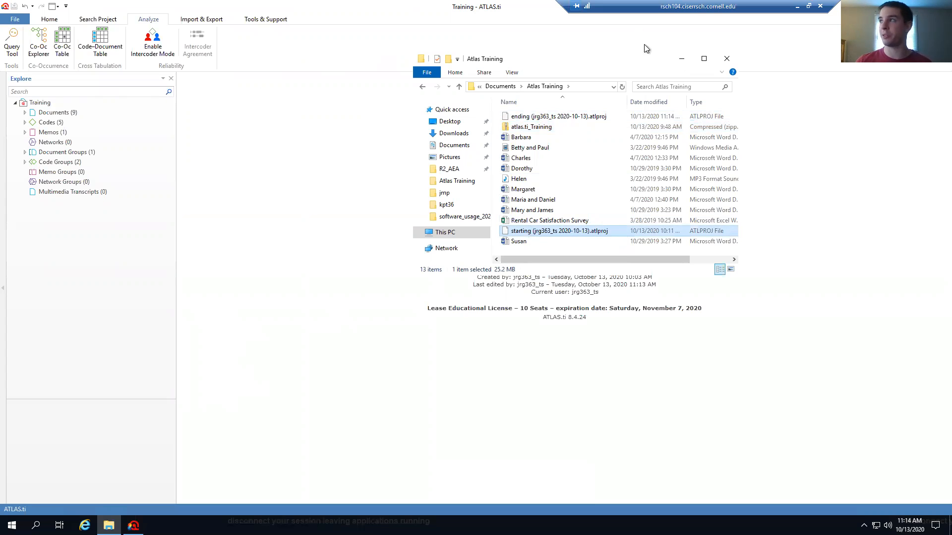
{"action": "left_click", "coordinate": [680, 60]}
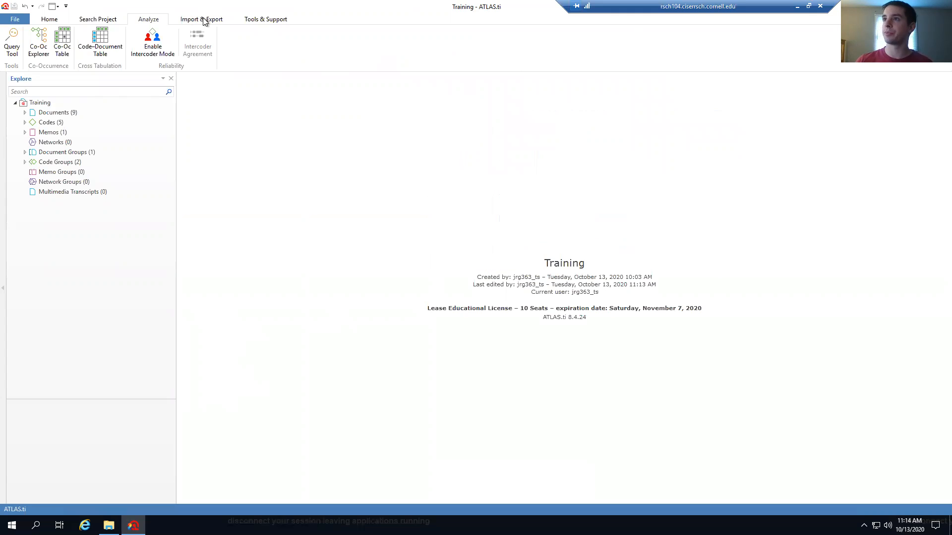
Import the Rental Car Satisfaction Survey file from Atlas Training via Import & Export > Survey
{"action": "left_click", "coordinate": [102, 20]}
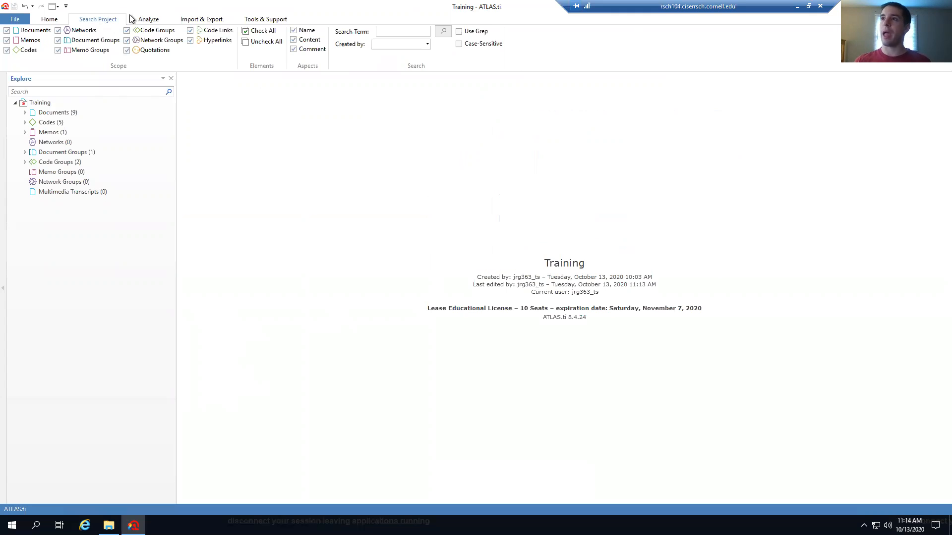
{"action": "left_click", "coordinate": [206, 22]}
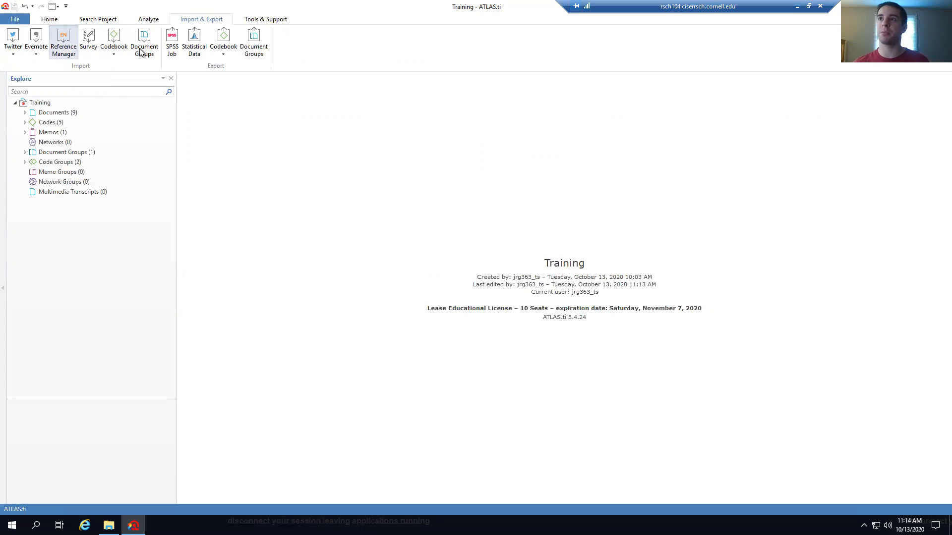
{"action": "left_click", "coordinate": [90, 42]}
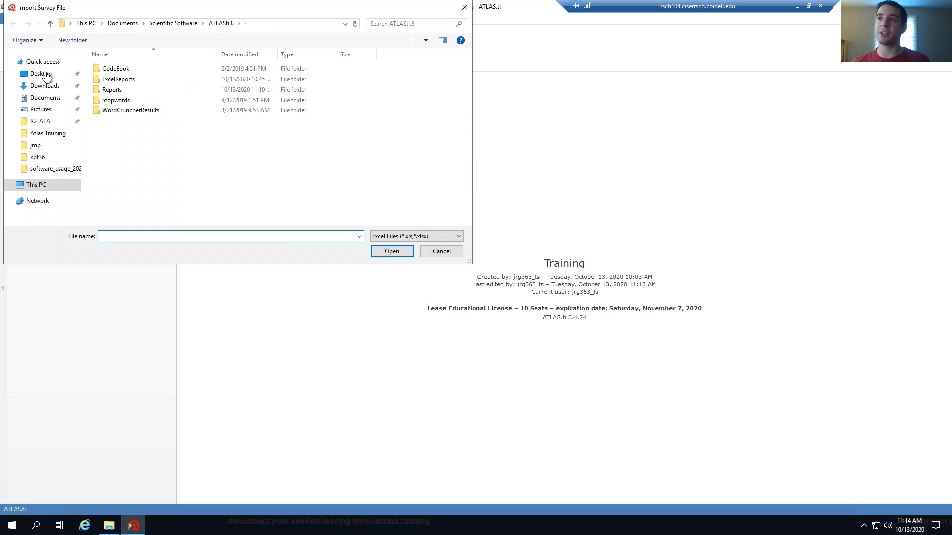
{"action": "left_click", "coordinate": [49, 133]}
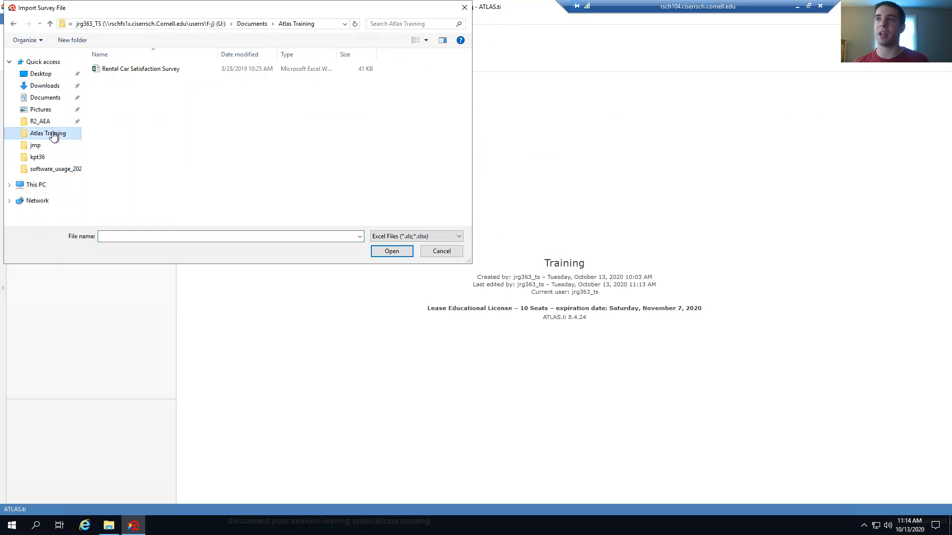
{"action": "left_click", "coordinate": [136, 71]}
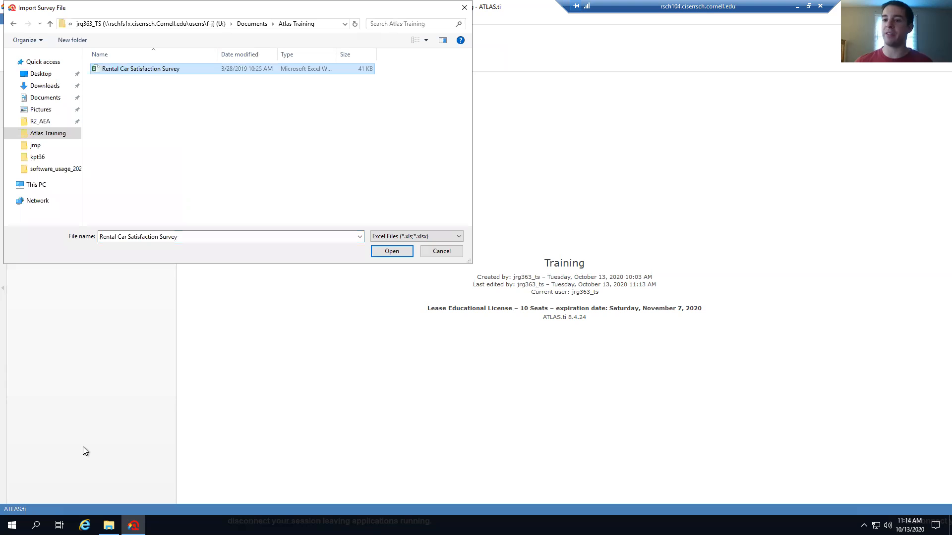
{"action": "left_click", "coordinate": [391, 251]}
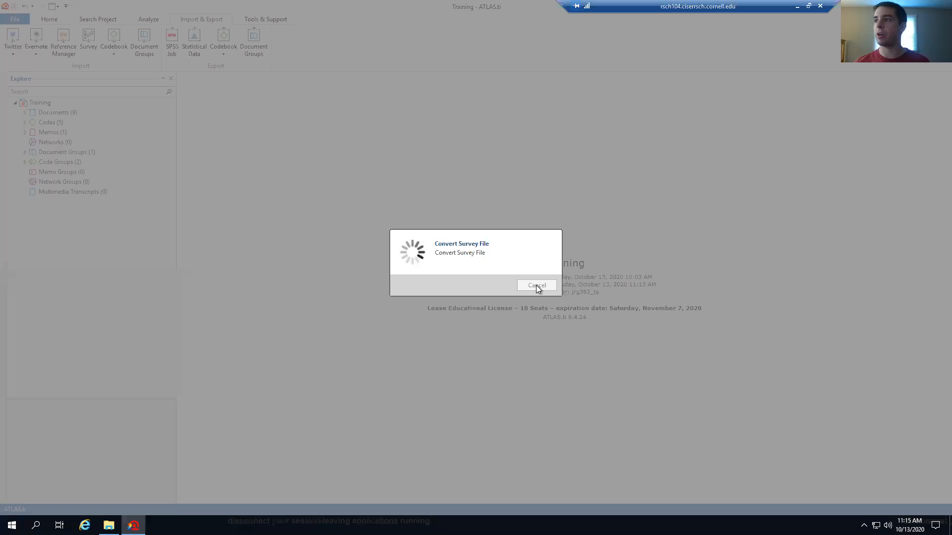
Open the Rental Car Satisfaction Survey spreadsheet from the Atlas Training folder
{"action": "left_click", "coordinate": [109, 526]}
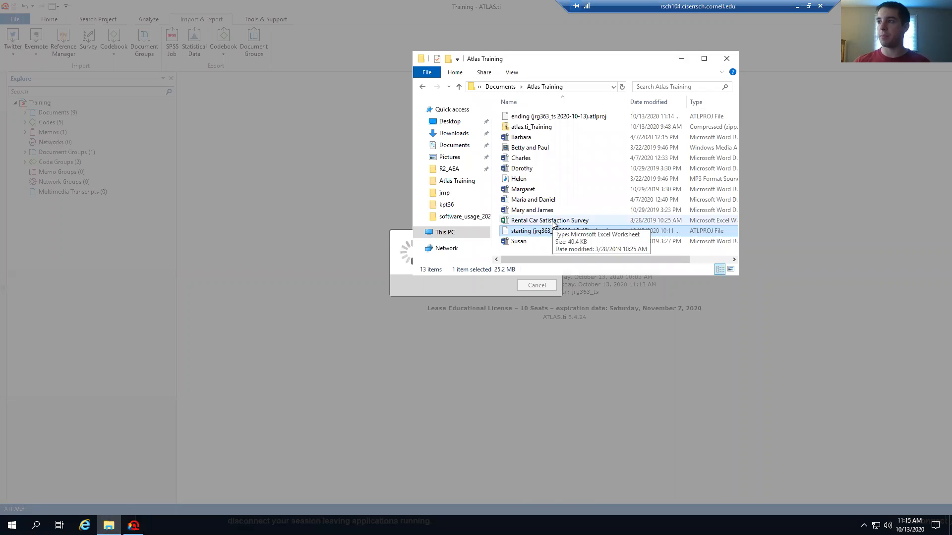
{"action": "double_click", "coordinate": [554, 223]}
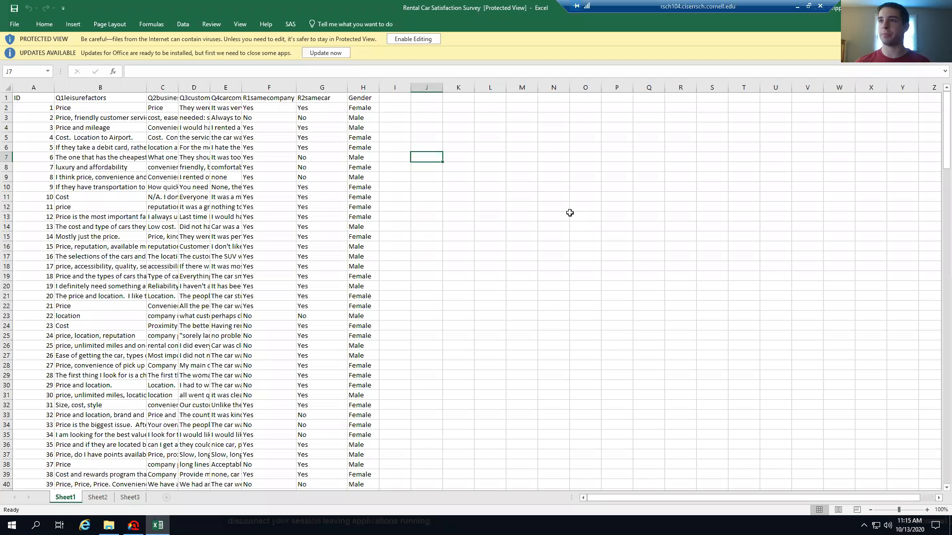
{"action": "scroll", "coordinate": [595, 215], "scroll_direction": "down", "scroll_amount": 14}
{"action": "scroll", "coordinate": [631, 219], "scroll_direction": "up", "scroll_amount": 7}
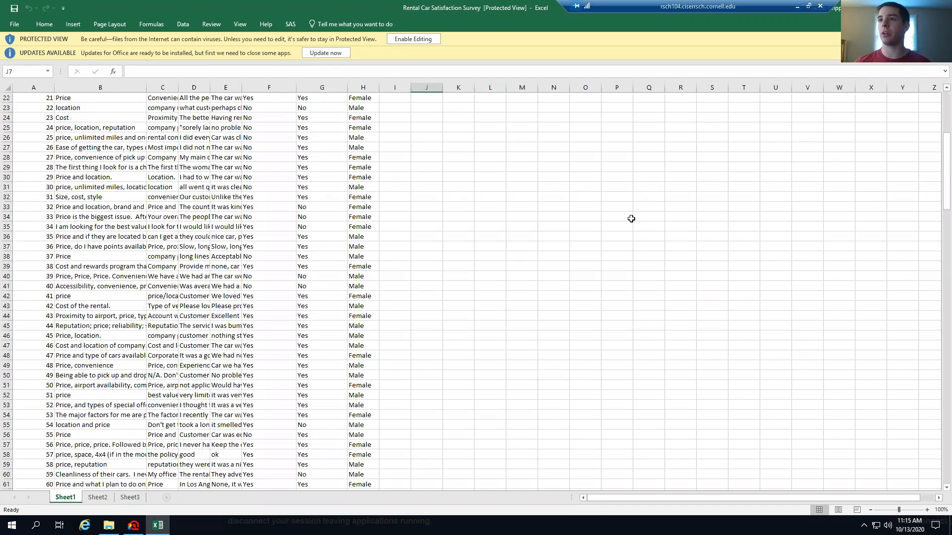
{"action": "scroll", "coordinate": [631, 219], "scroll_direction": "up", "scroll_amount": 7}
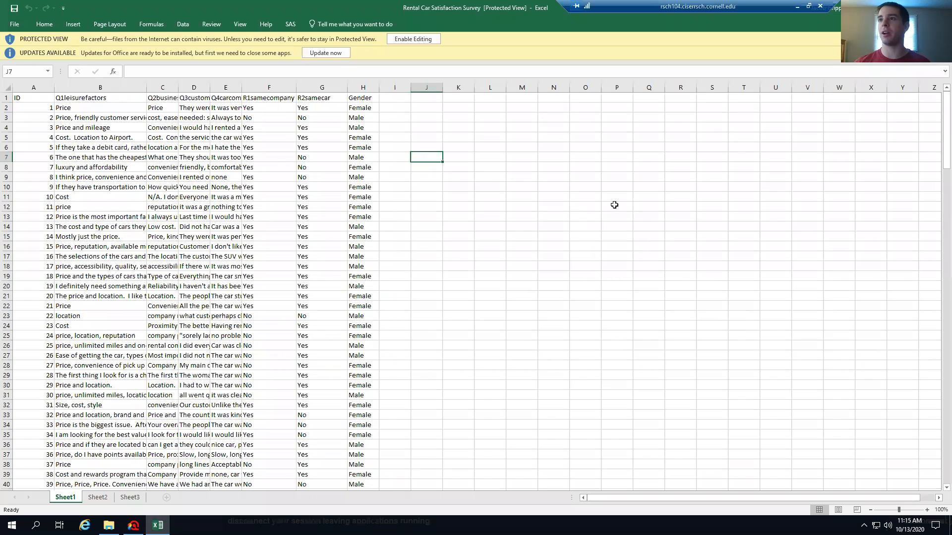
Select the survey rows from row 7 downward and enable editing of the workbook
{"action": "left_click", "coordinate": [8, 156]}
{"action": "key", "text": "ctrl+shift+Down"}
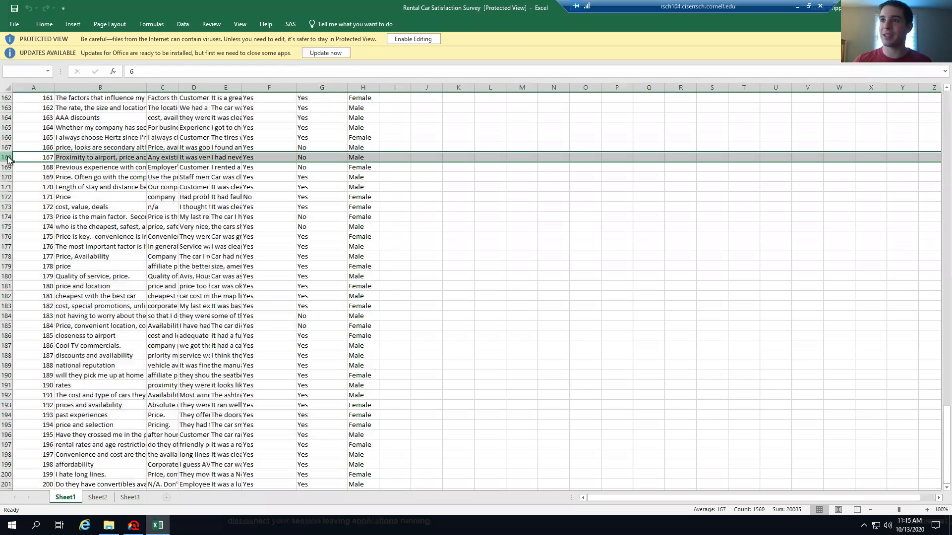
{"action": "right_click", "coordinate": [8, 157]}
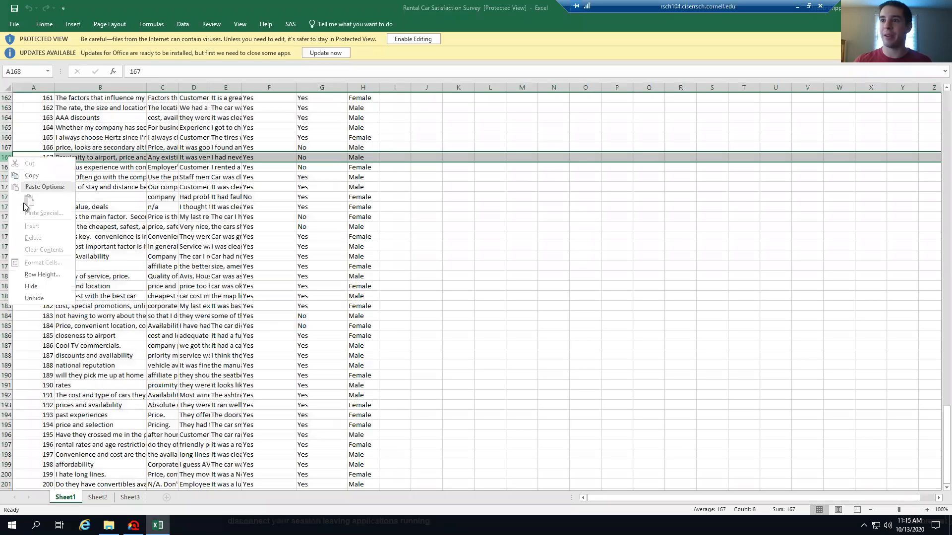
{"action": "key", "text": "Escape"}
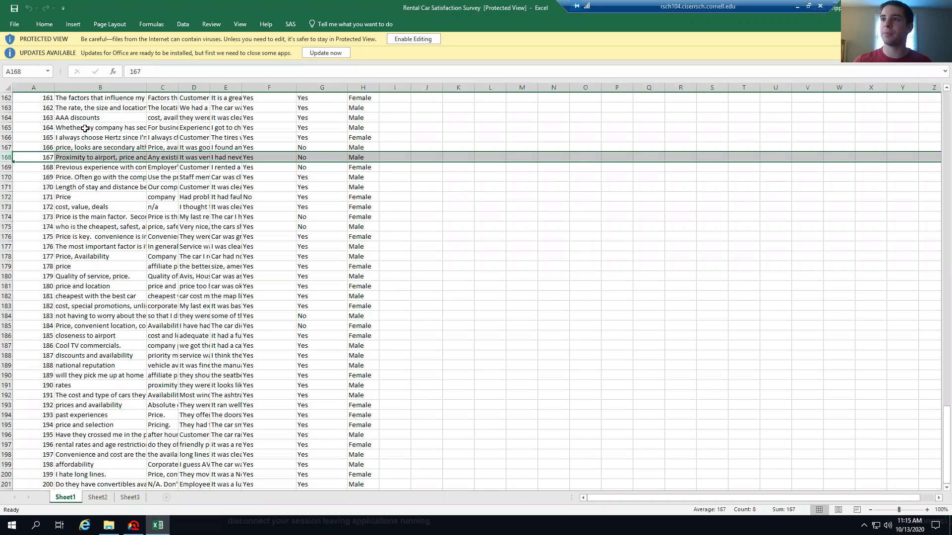
{"action": "scroll", "coordinate": [85, 128], "scroll_direction": "up", "scroll_amount": 20}
{"action": "scroll", "coordinate": [86, 128], "scroll_direction": "up", "scroll_amount": 20}
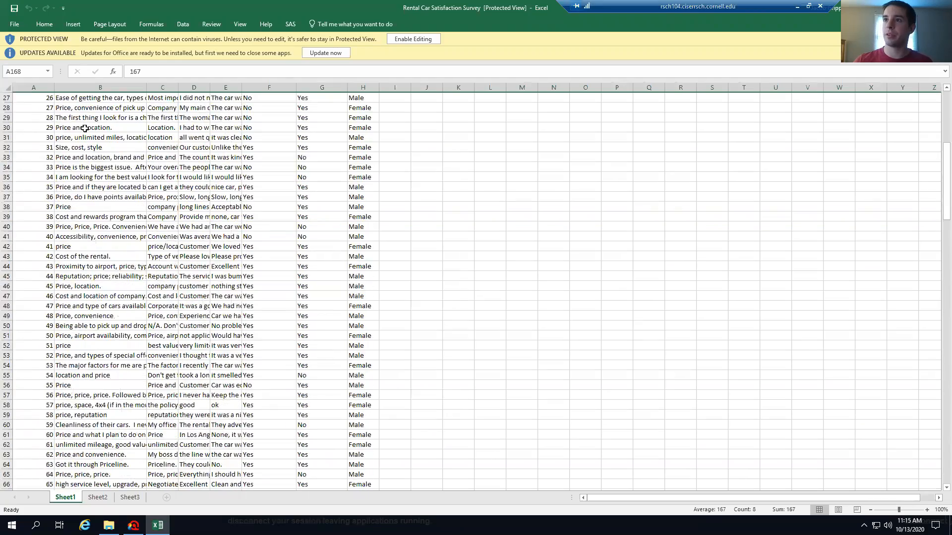
{"action": "left_click", "coordinate": [8, 157]}
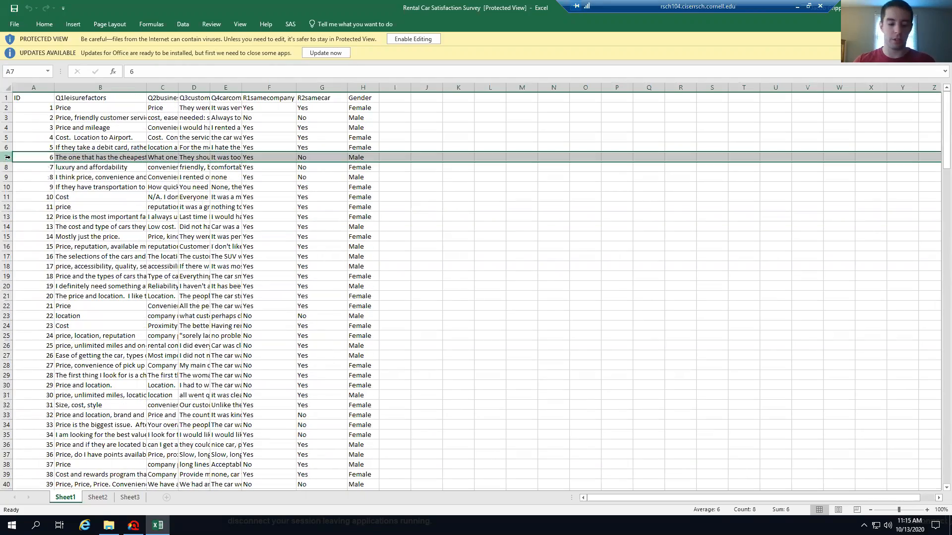
{"action": "key", "text": "ctrl+shift+End"}
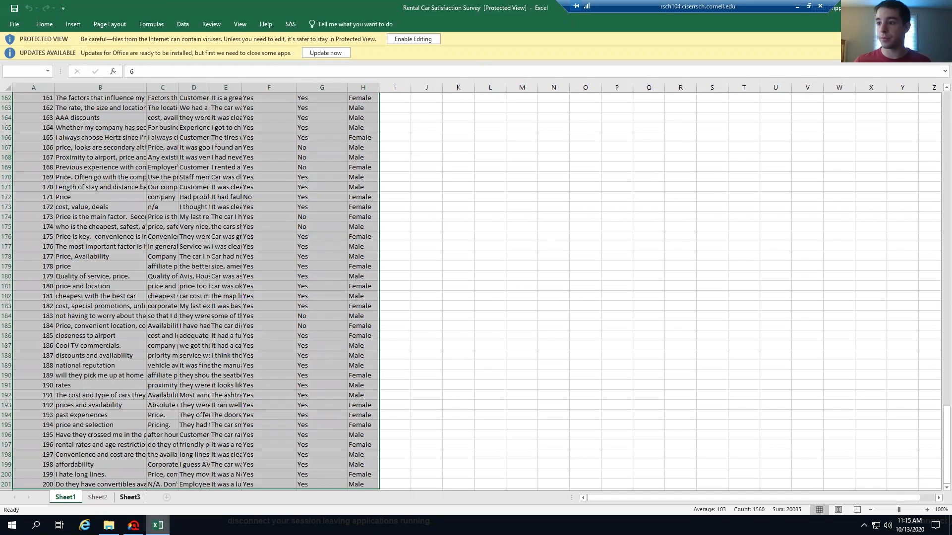
{"action": "left_click", "coordinate": [158, 526]}
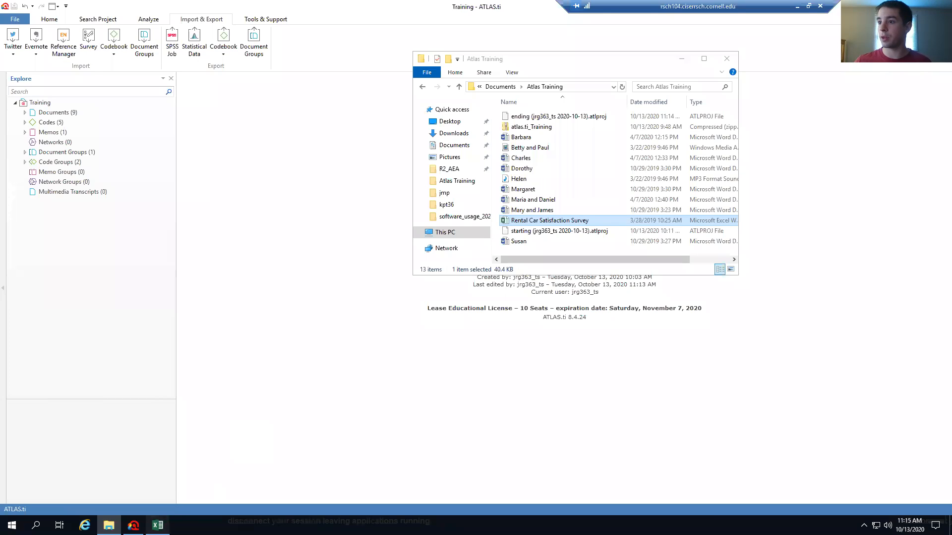
{"action": "left_click", "coordinate": [158, 526]}
{"action": "left_click", "coordinate": [412, 40]}
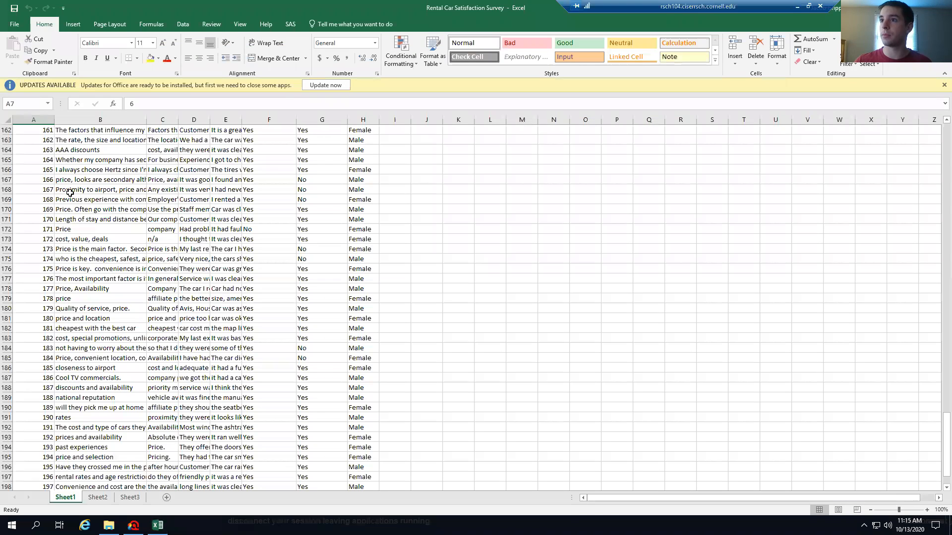
Clear rows 7 through 201, keeping only the first five cases, and save
{"action": "scroll", "coordinate": [784, 281], "scroll_direction": "up", "scroll_amount": 2}
{"action": "scroll", "coordinate": [932, 170], "scroll_direction": "up", "scroll_amount": 20}
{"action": "left_click", "coordinate": [6, 189]}
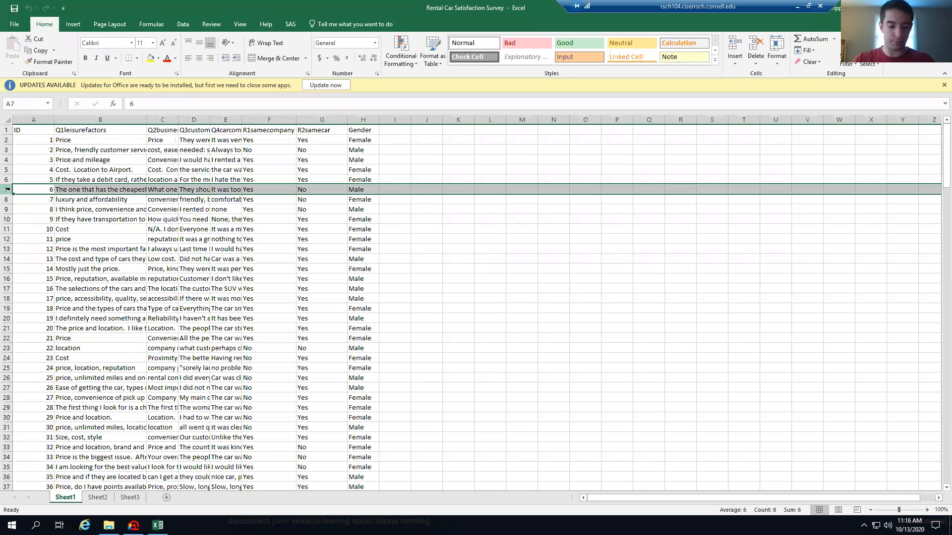
{"action": "key", "text": "ctrl+shift+End"}
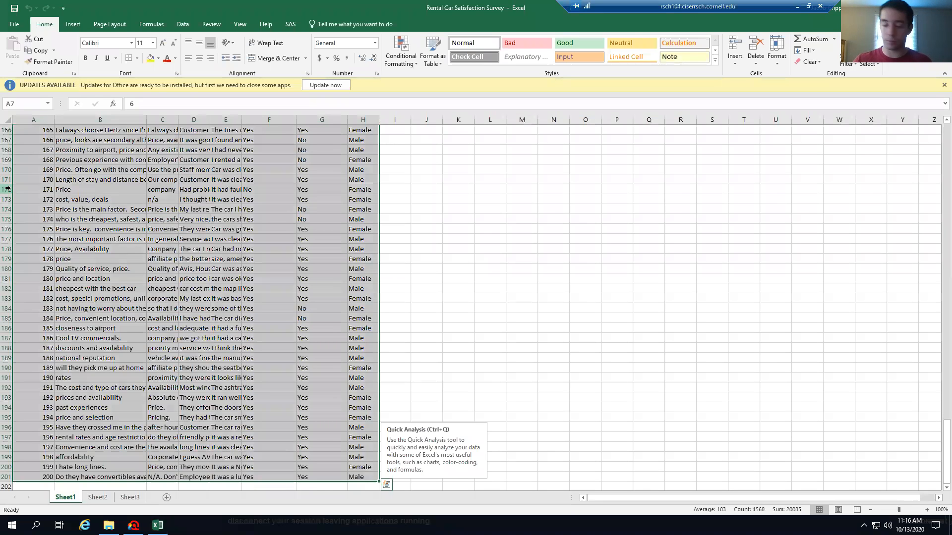
{"action": "key", "text": "Delete"}
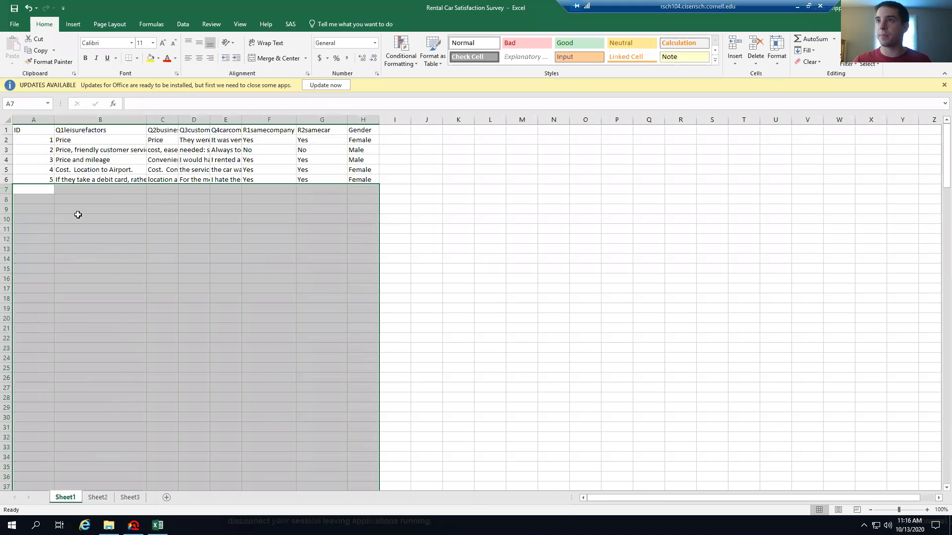
{"action": "left_click", "coordinate": [14, 9]}
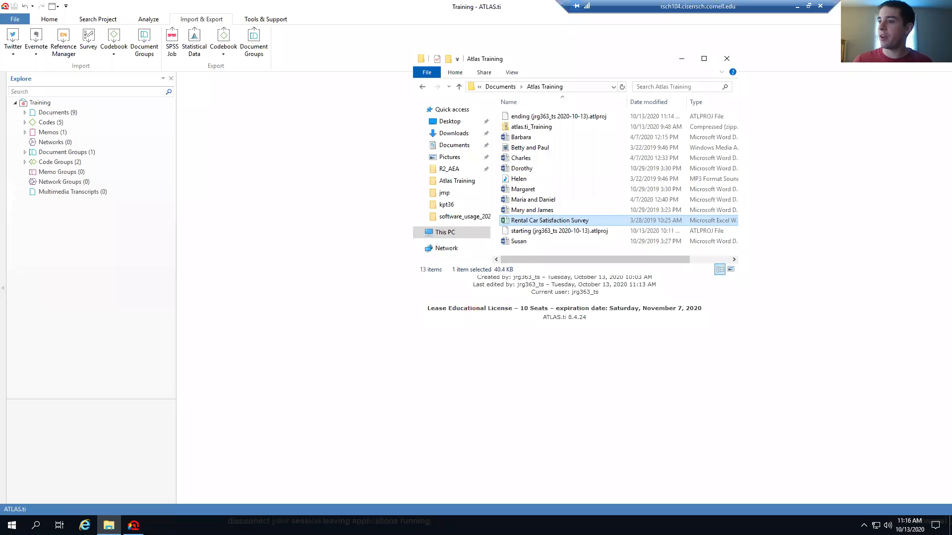
Re-import the trimmed Rental Car Satisfaction Survey workbook from Atlas Training as survey data
{"action": "left_click", "coordinate": [683, 58]}
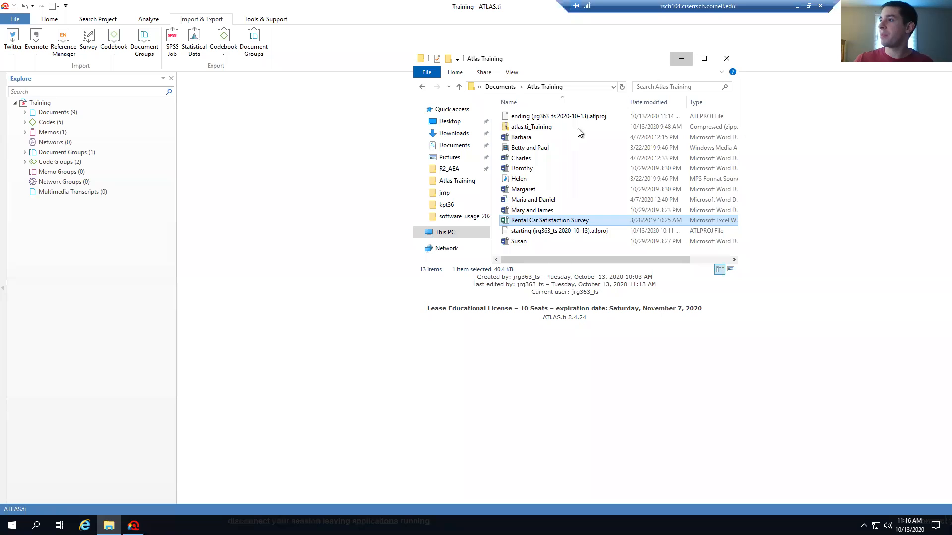
{"action": "left_click", "coordinate": [89, 38]}
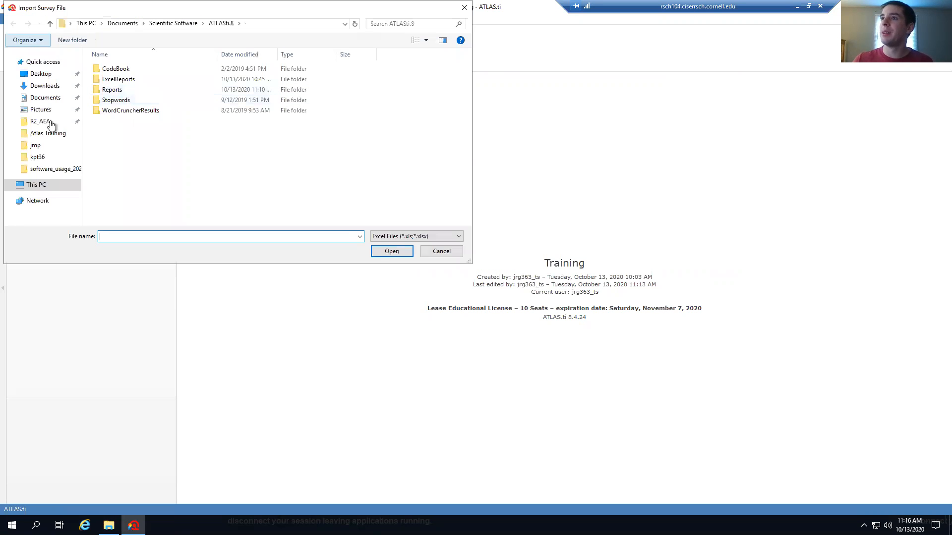
{"action": "left_click", "coordinate": [50, 133]}
{"action": "left_click", "coordinate": [124, 70]}
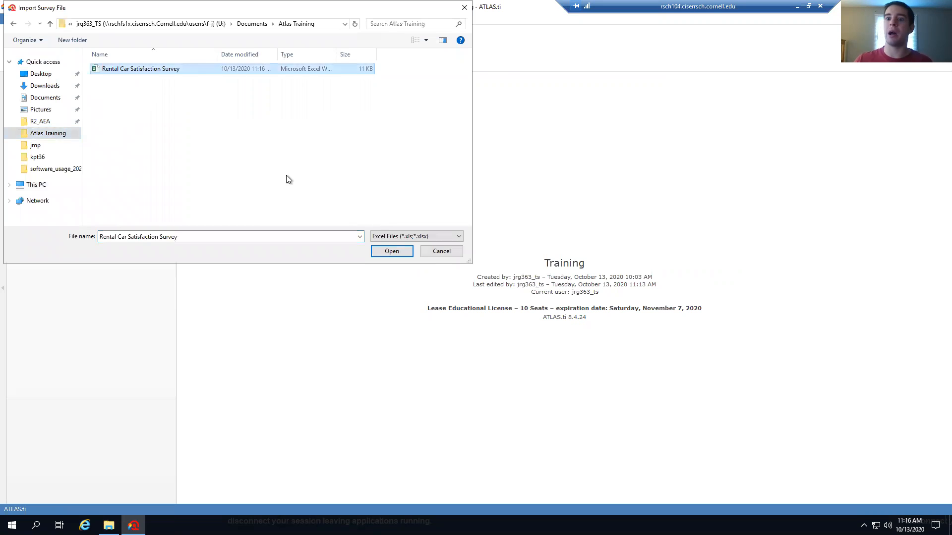
{"action": "left_click", "coordinate": [391, 251]}
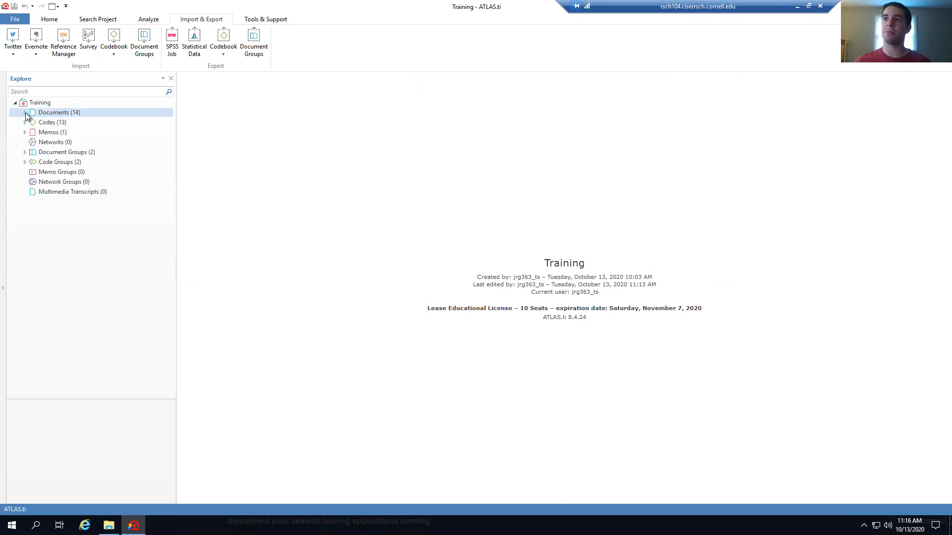
Open the Document Manager and inspect case 1's ID quotation, then close case 1
{"action": "left_click", "coordinate": [53, 19]}
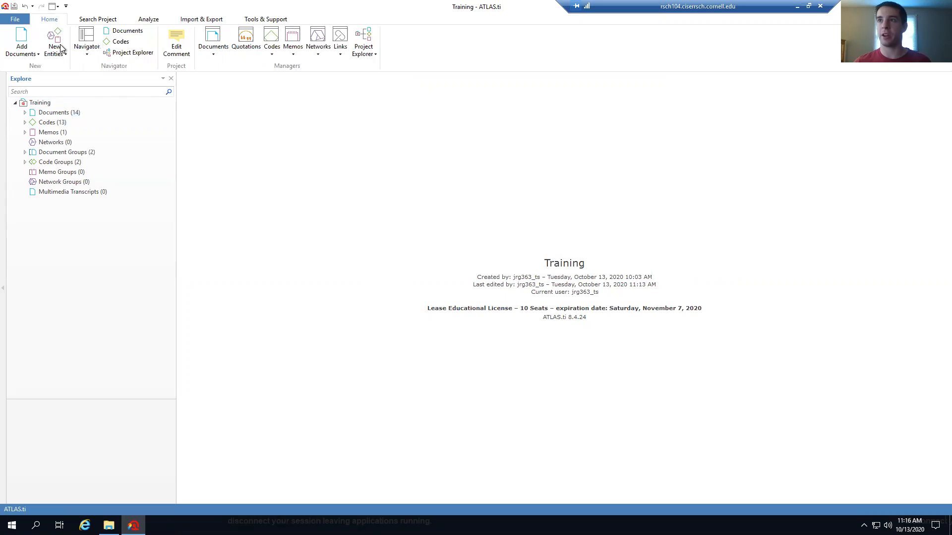
{"action": "left_click", "coordinate": [207, 39]}
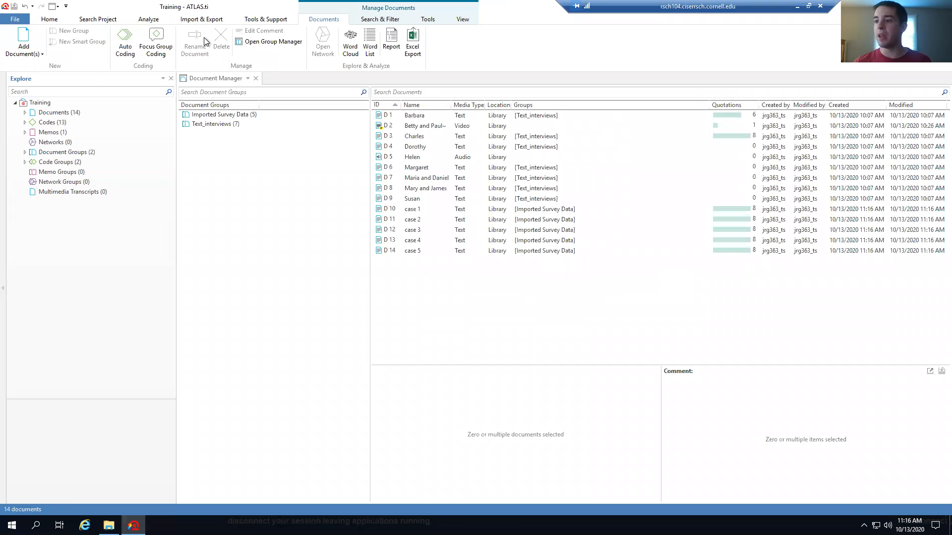
{"action": "double_click", "coordinate": [424, 209]}
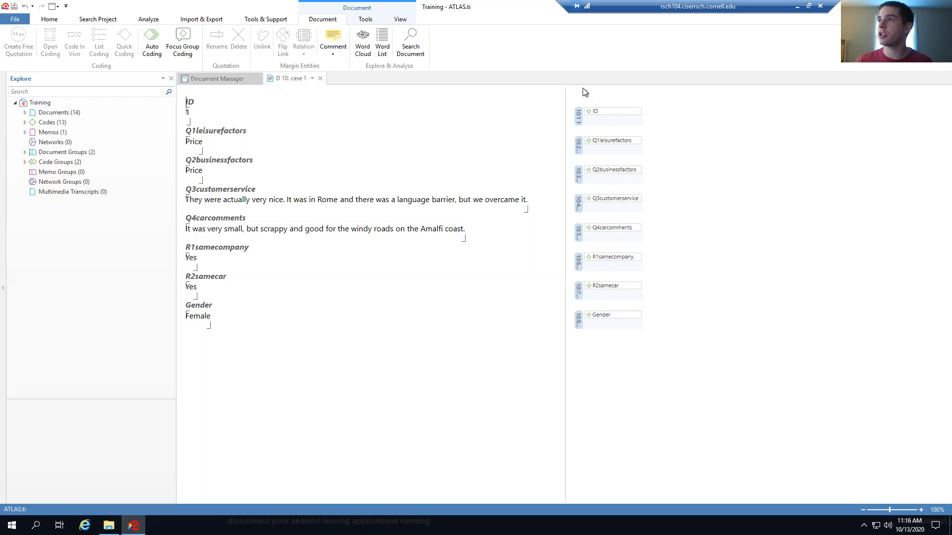
{"action": "left_click", "coordinate": [591, 112]}
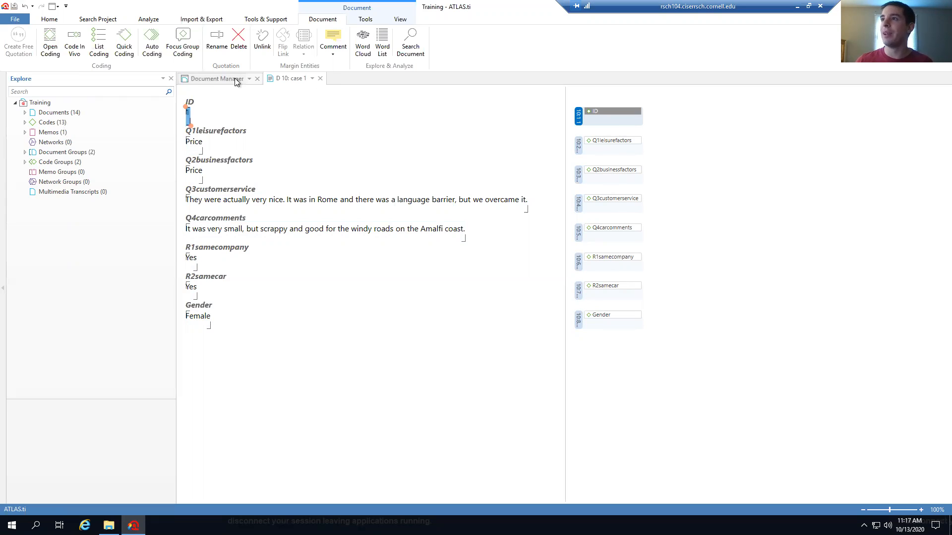
{"action": "left_click", "coordinate": [320, 79]}
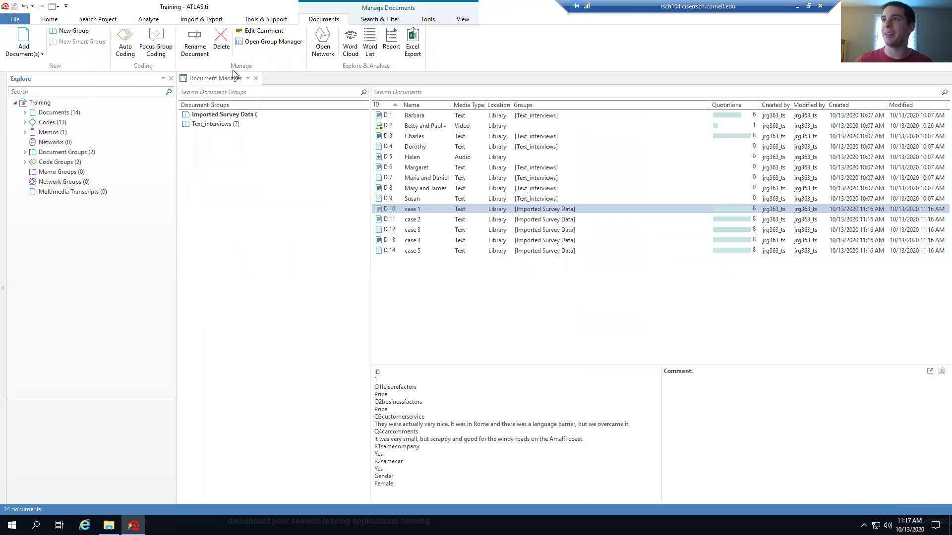
Start another Survey import from Import & Export, then cancel it
{"action": "left_click", "coordinate": [201, 19]}
{"action": "left_click", "coordinate": [83, 47]}
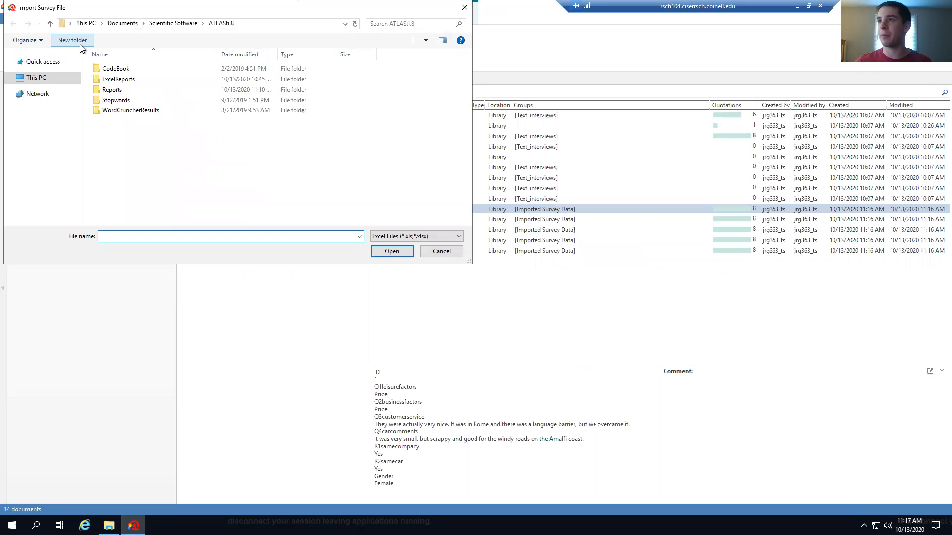
{"action": "left_click", "coordinate": [439, 253]}
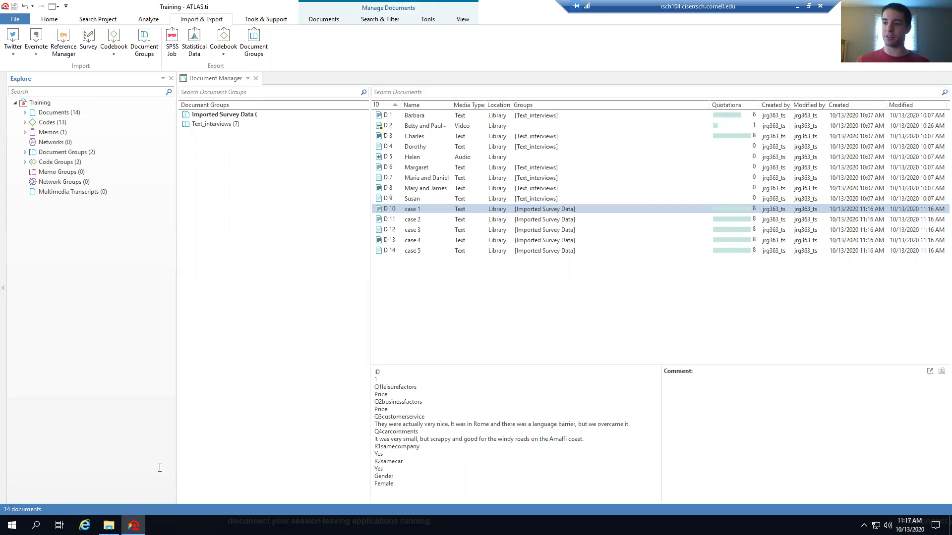
Reopen the Rental Car Satisfaction Survey workbook in Excel from the Atlas Training folder
{"action": "left_click", "coordinate": [109, 525]}
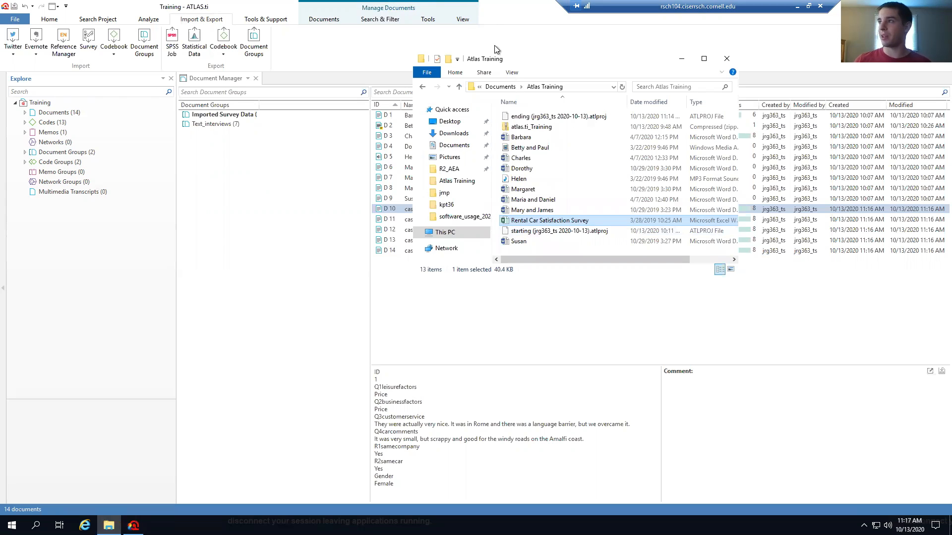
{"action": "left_click_drag", "start_coordinate": [554, 69], "coordinate": [739, 87]}
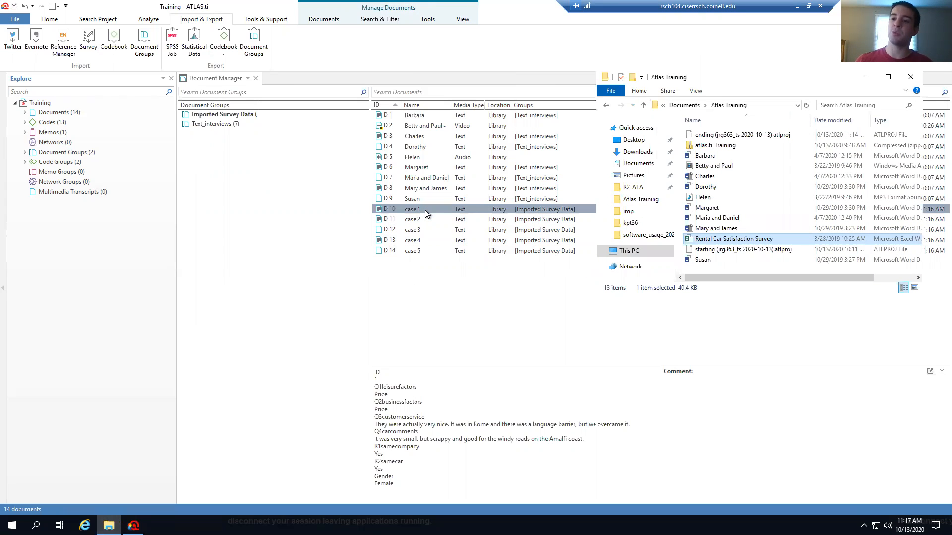
{"action": "double_click", "coordinate": [724, 239]}
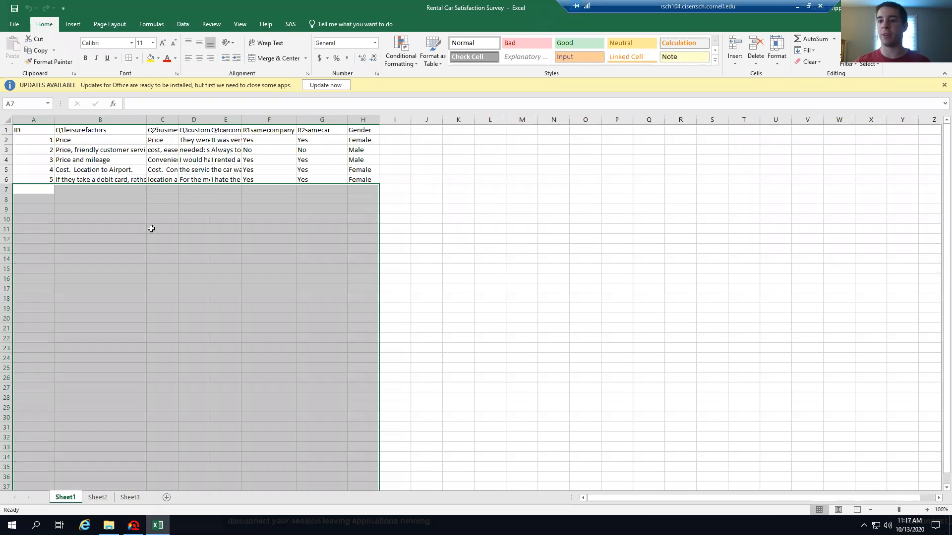
Enter a test value '!' in cell I1 beside the Gender header
{"action": "left_click", "coordinate": [400, 129]}
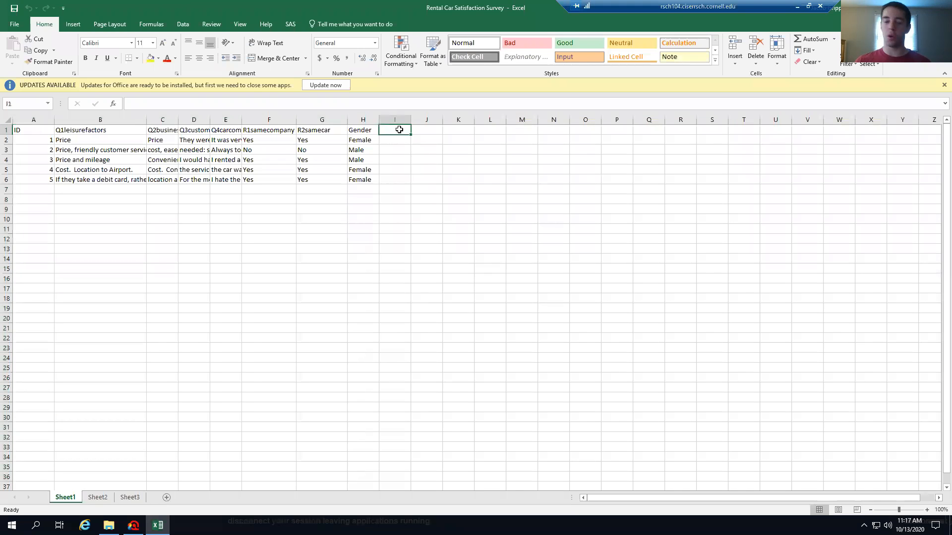
{"action": "type", "text": "!"}
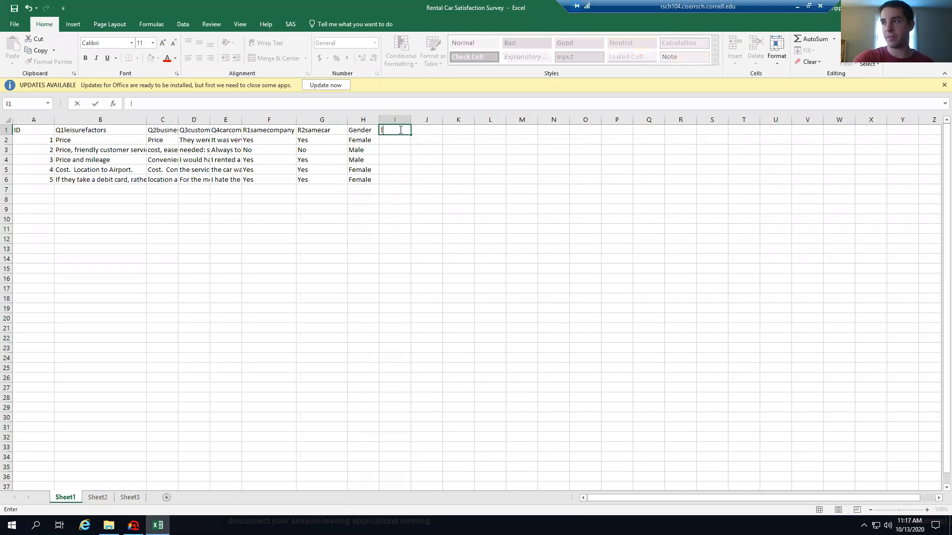
{"action": "key", "text": "Return"}
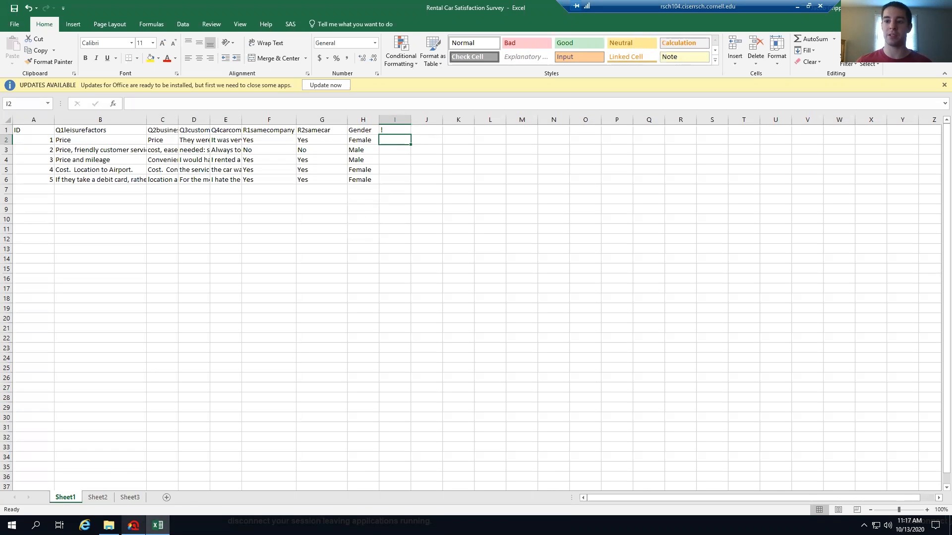
Close the Excel workbook, choosing Don't Save
{"action": "mouse_move", "coordinate": [133, 526]}
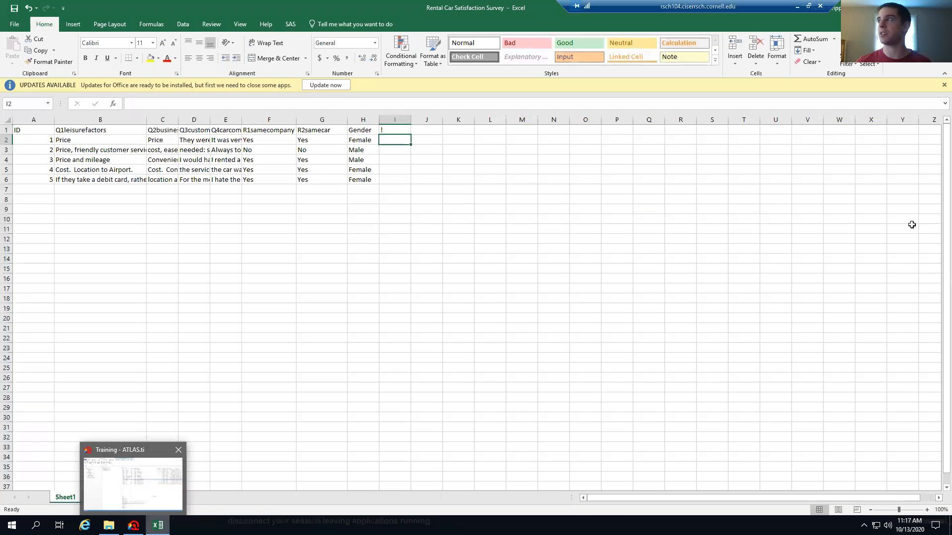
{"action": "left_click", "coordinate": [940, 7]}
{"action": "left_click", "coordinate": [475, 276]}
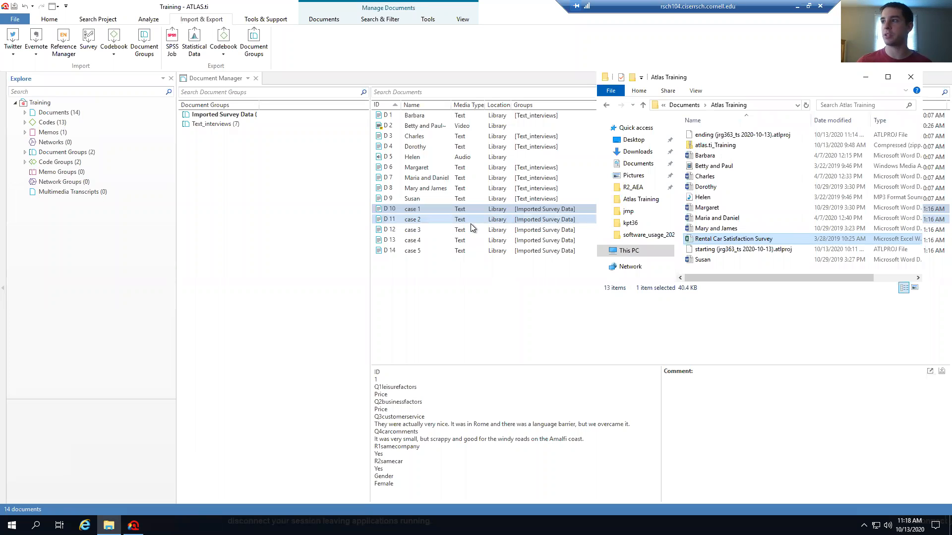
Hide the folder window, browse the Analyze, Search Project and Home ribbons, and check case 2's context menu
{"action": "left_click", "coordinate": [865, 78]}
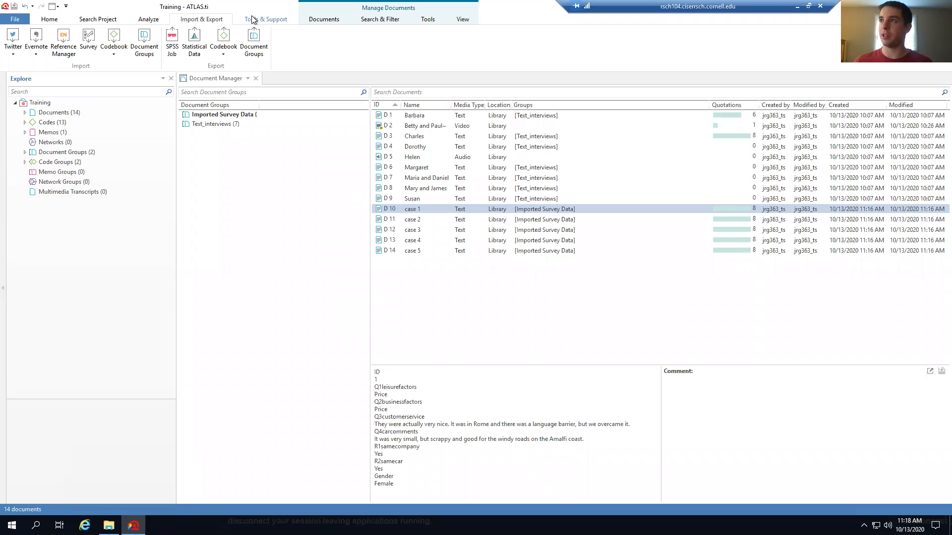
{"action": "left_click", "coordinate": [144, 19]}
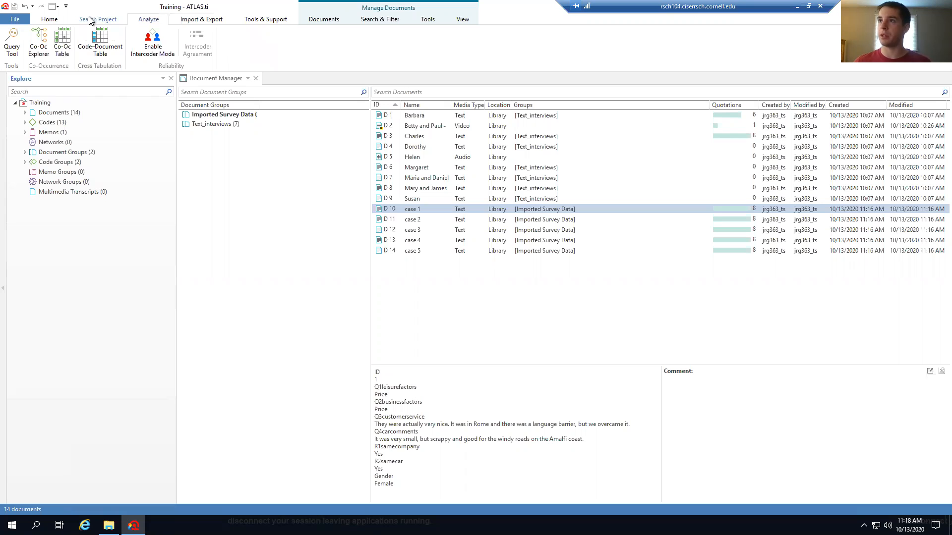
{"action": "left_click", "coordinate": [91, 20]}
{"action": "left_click", "coordinate": [49, 19]}
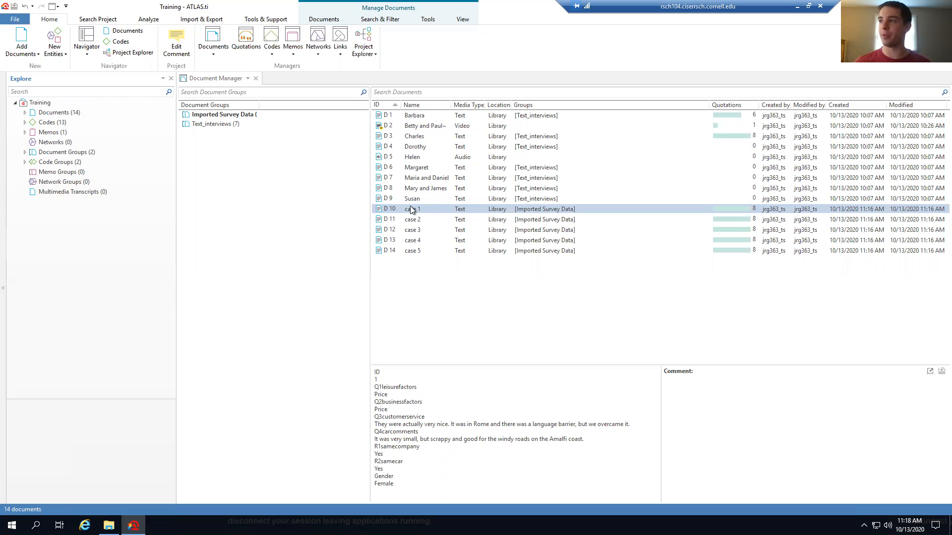
{"action": "right_click", "coordinate": [418, 222]}
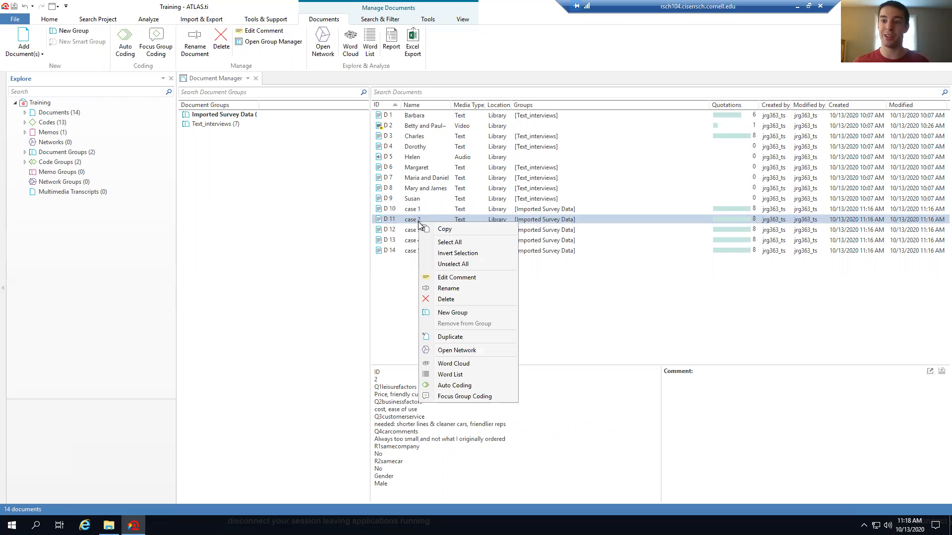
{"action": "left_click", "coordinate": [304, 300]}
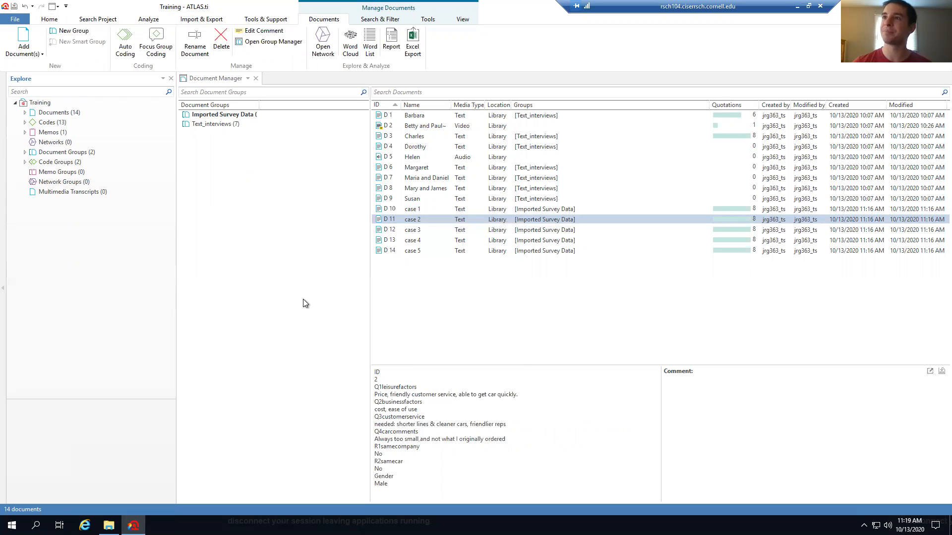